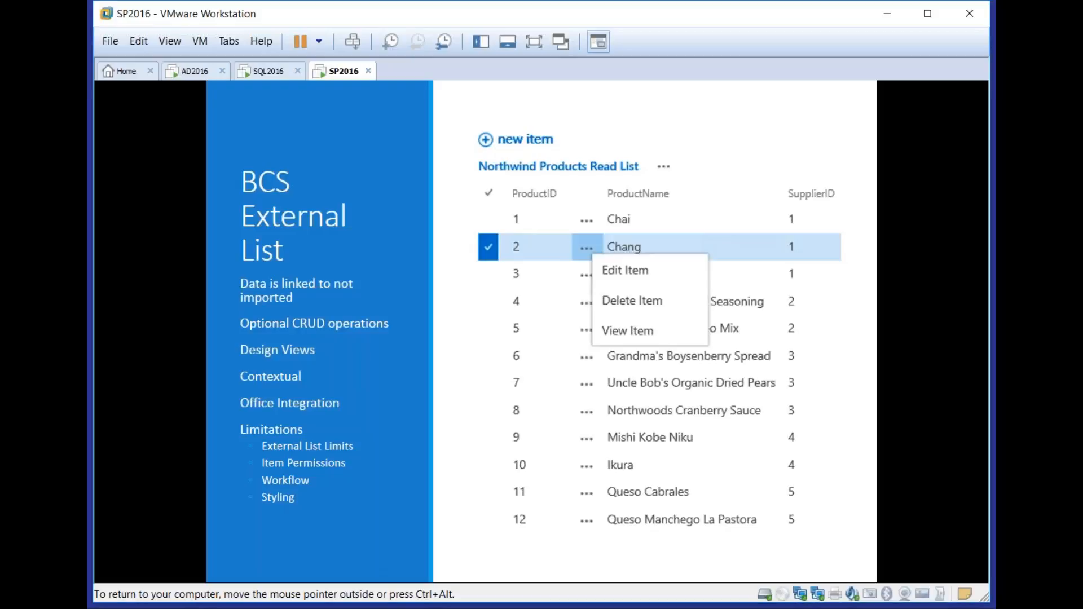
Switch from the slide show to the SharePoint site in Internet Explorer and open the Customers external list
key(alt+Tab)
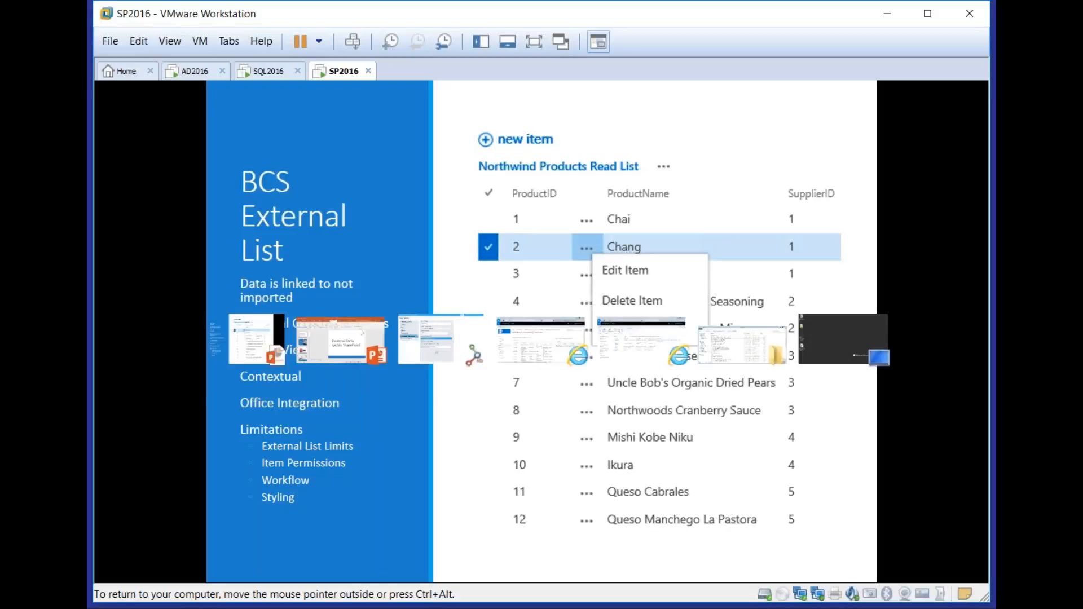
key(alt+Tab)
key(alt+Tab)
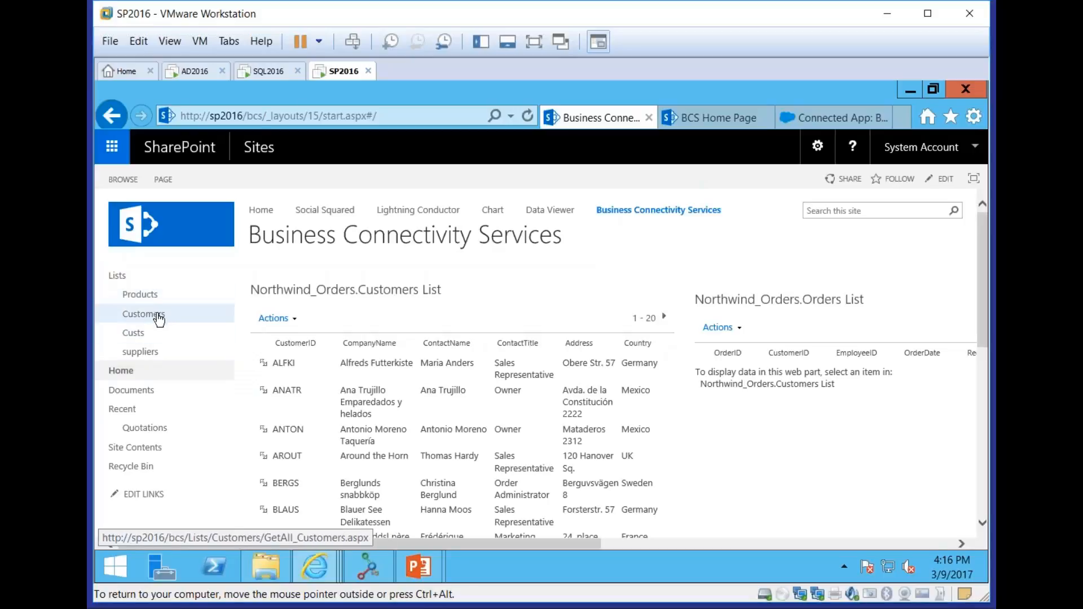
click(157, 314)
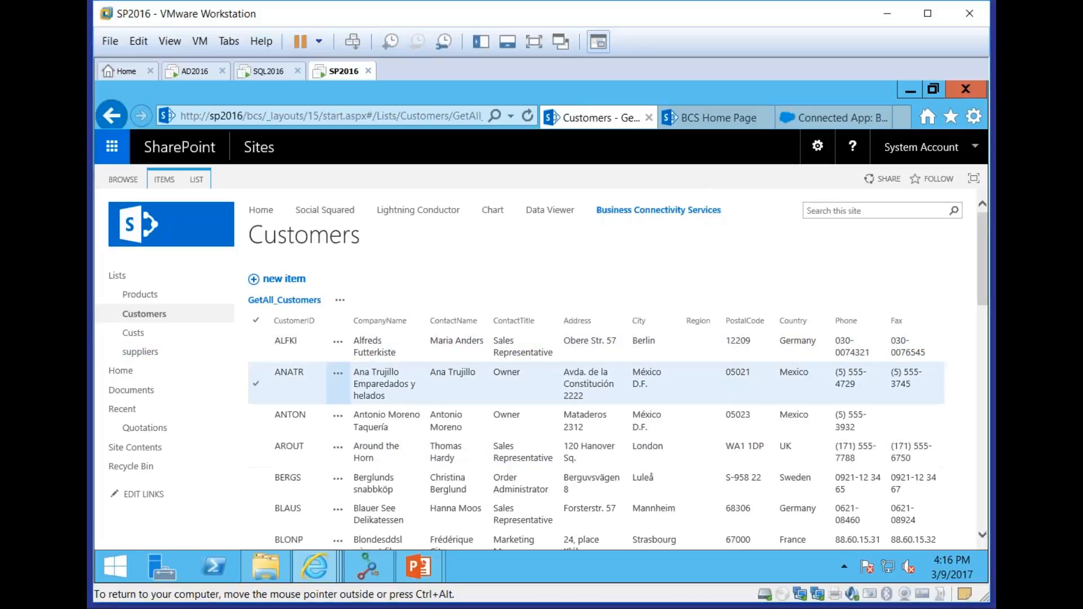
Look over the edit form of customer ALFKI without saving, and display the Customers list's management commands
click(339, 346)
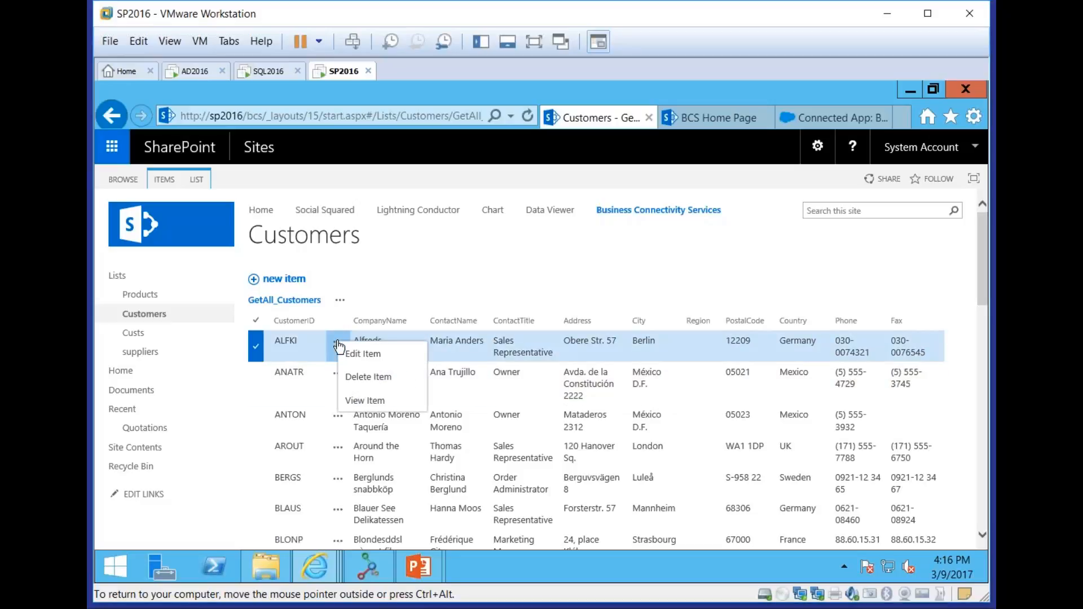
click(402, 355)
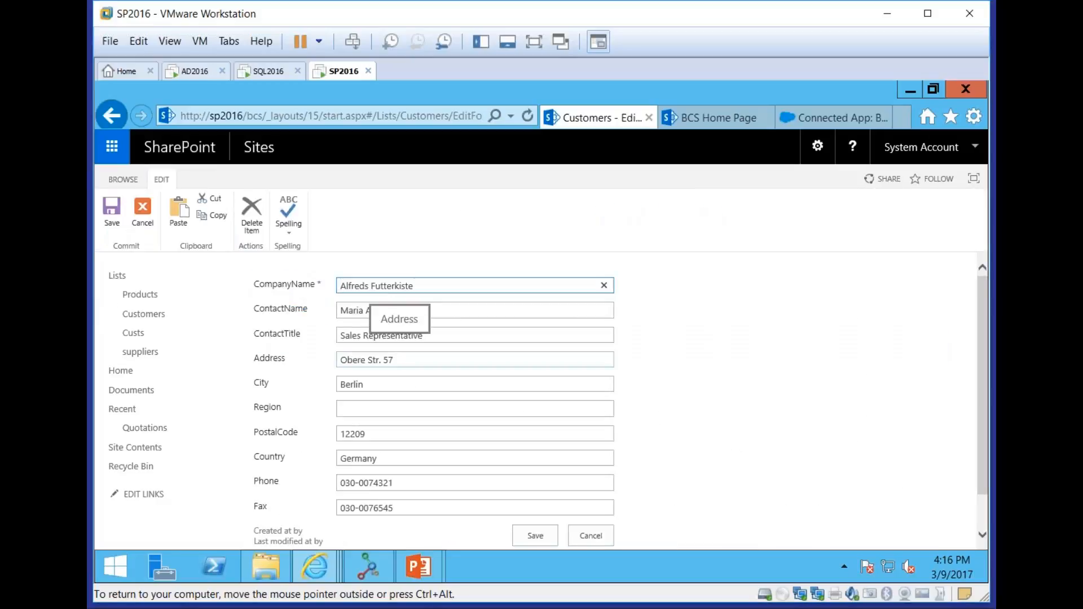
click(400, 359)
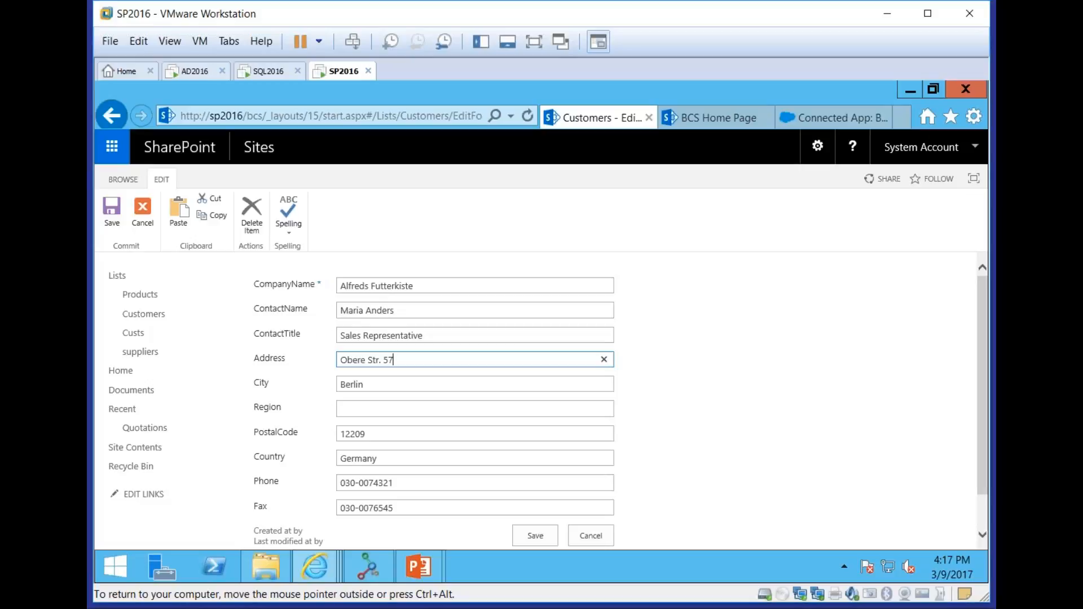
click(587, 532)
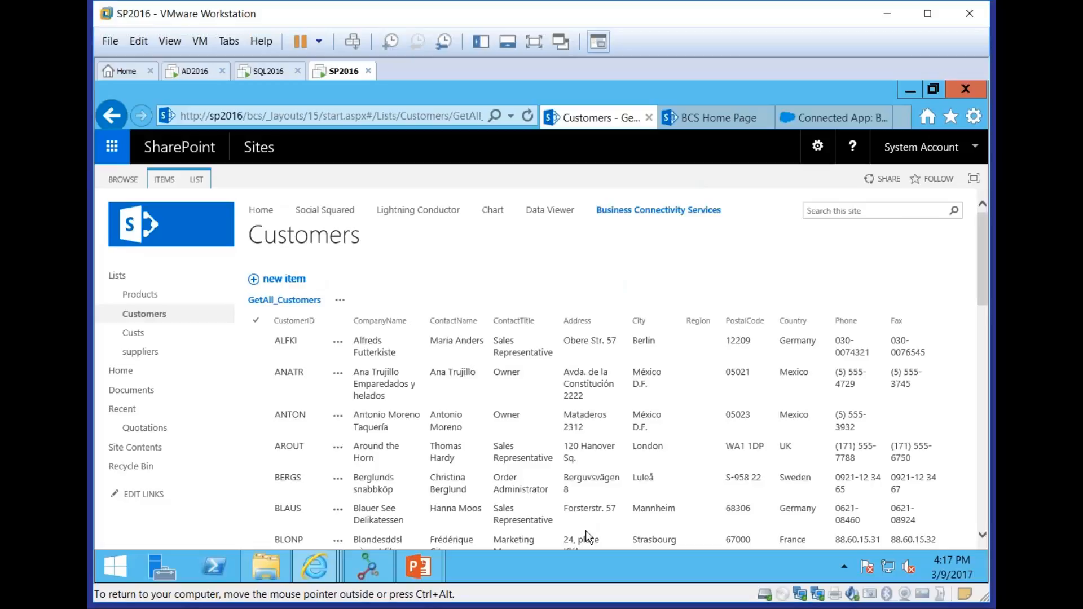
click(196, 179)
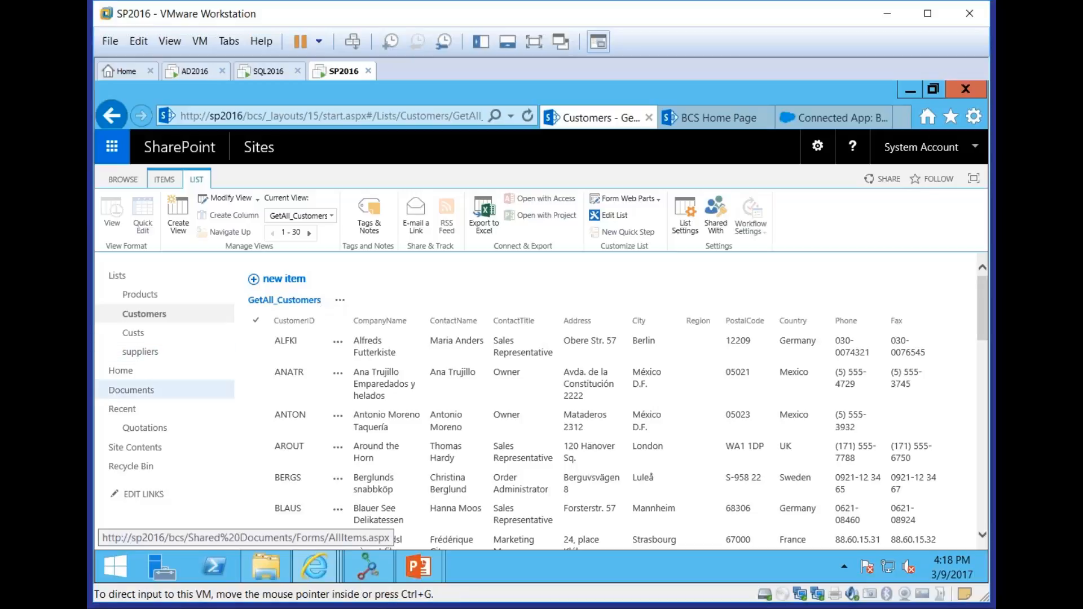
Return to the Business Connectivity Services home page and browse the apps that can be added to find External List
click(119, 370)
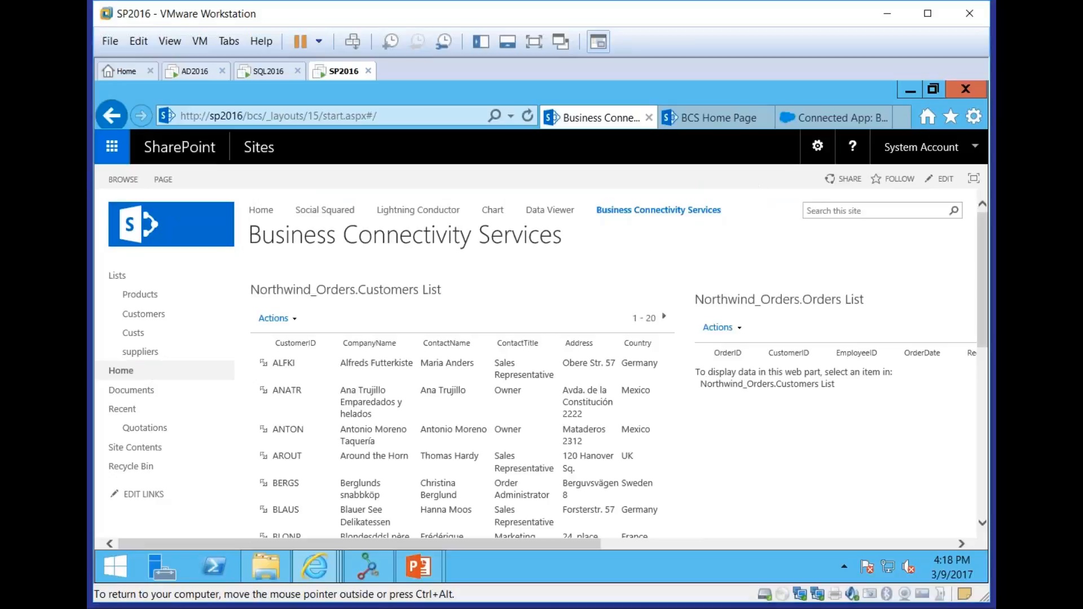
click(817, 148)
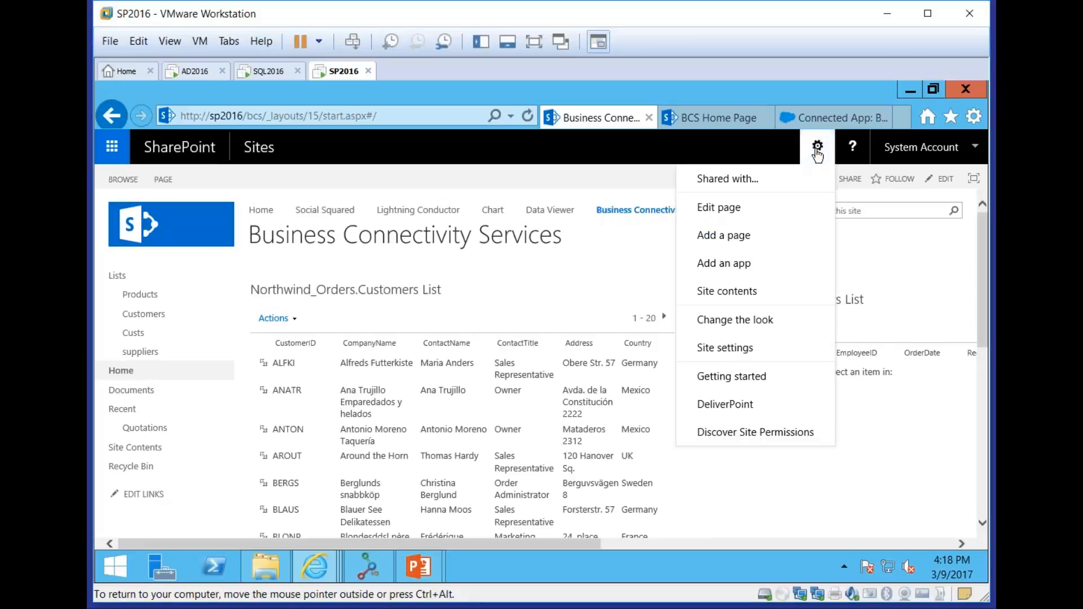
click(763, 265)
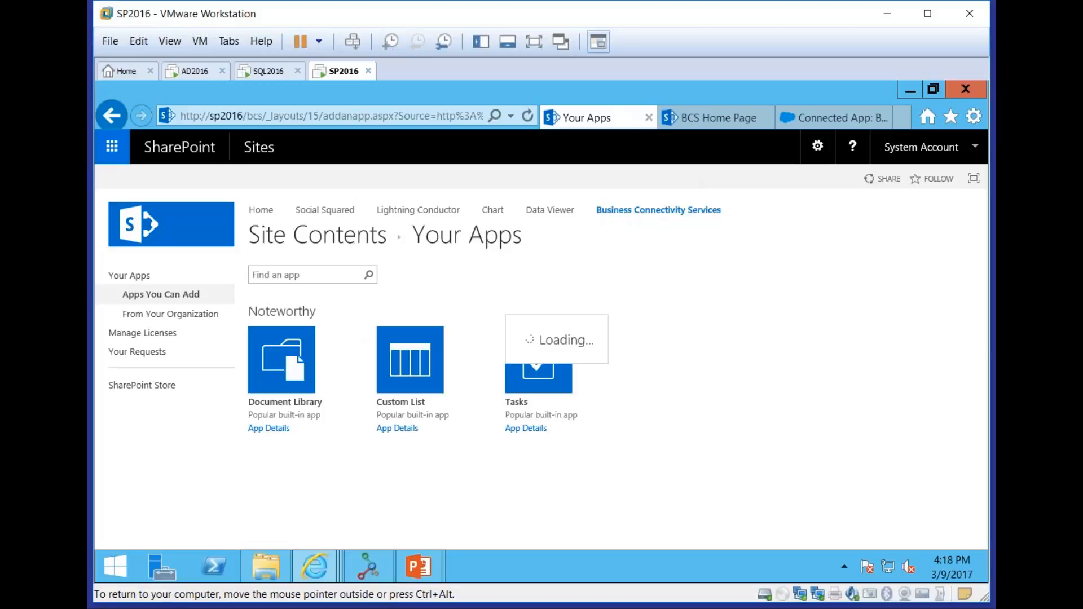
scroll(765, 273, down, 5)
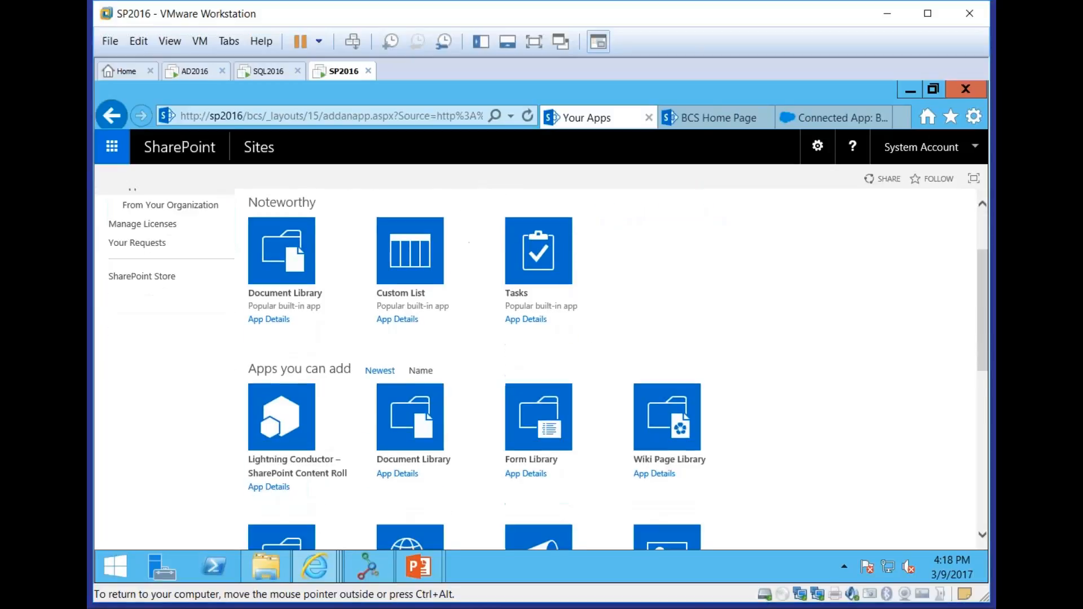
scroll(765, 272, down, 4)
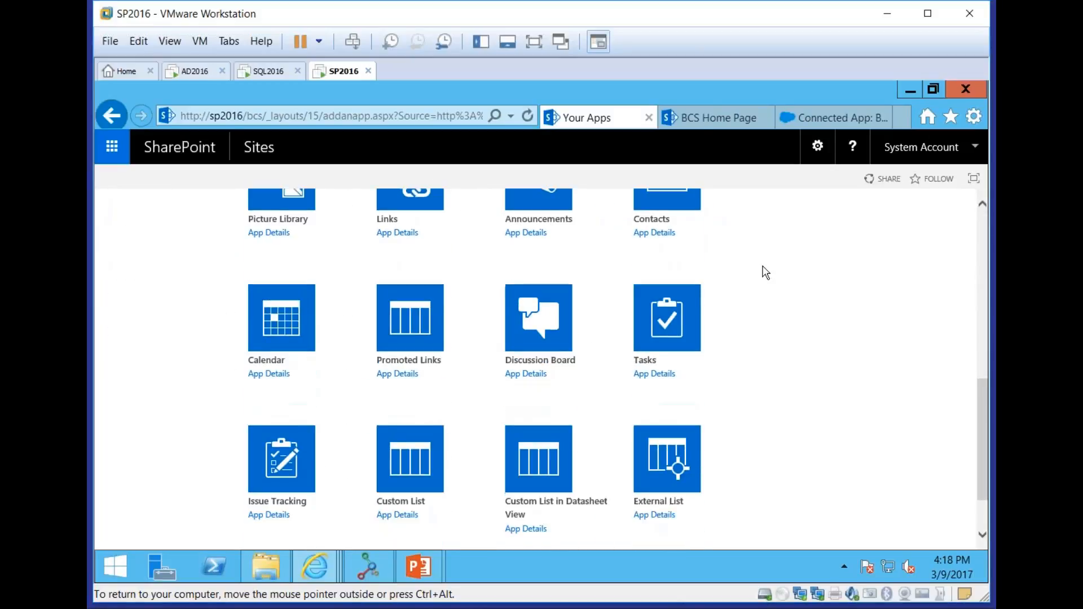
Try to create an external list named Suppliers based on the Northwind Suppliers external content type
click(663, 476)
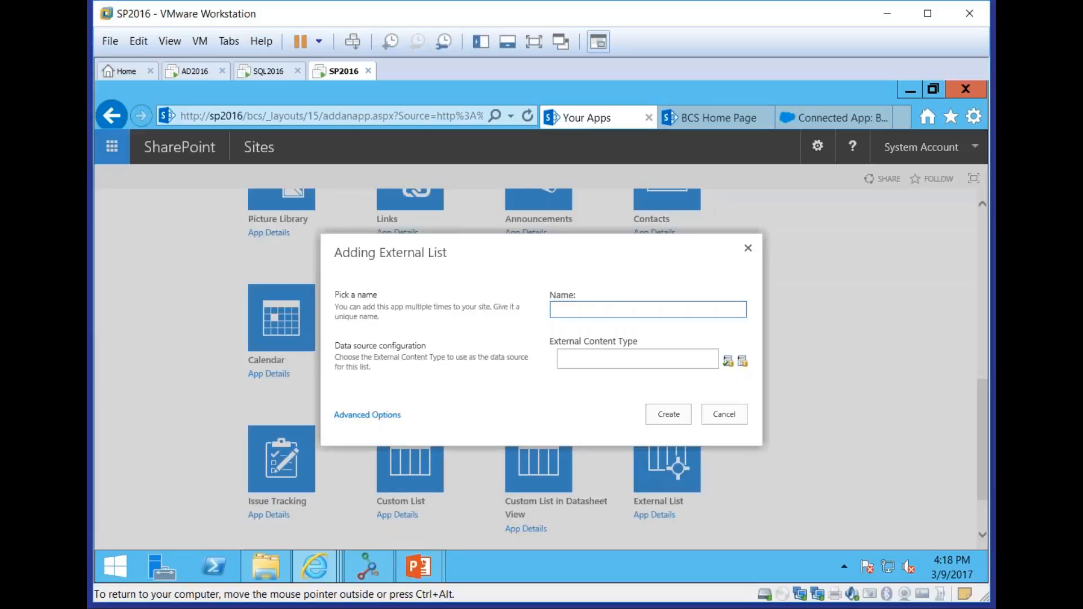
click(742, 361)
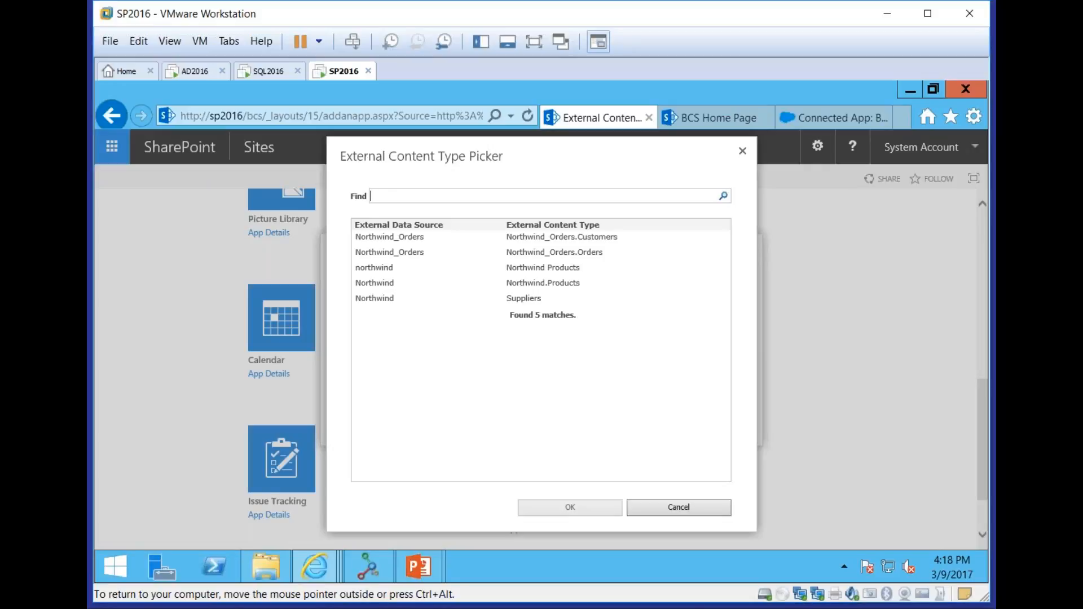
click(530, 297)
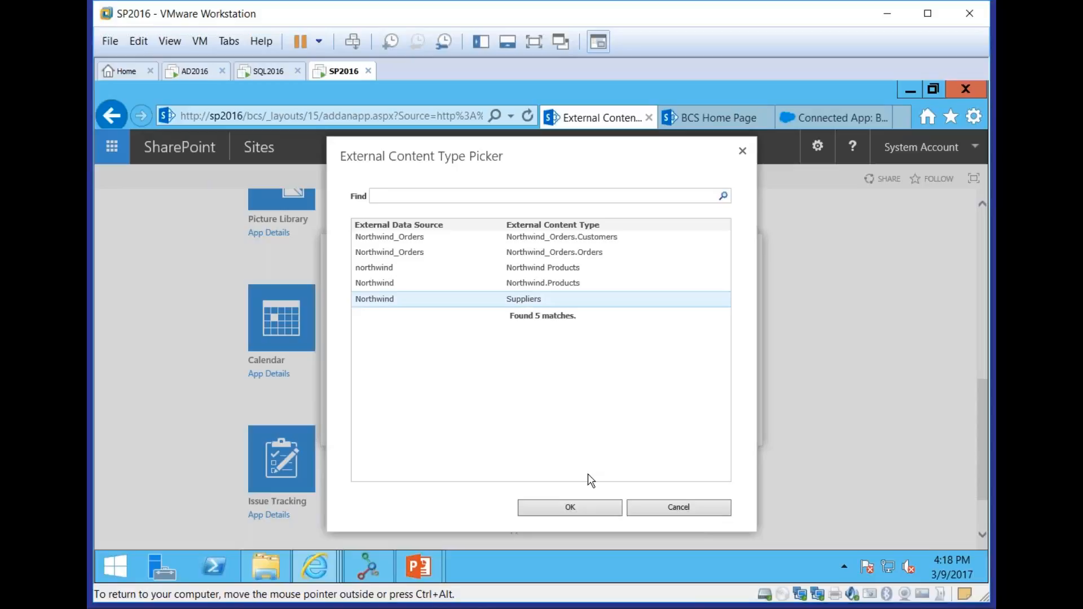
click(566, 507)
click(591, 307)
text(Suppliers)
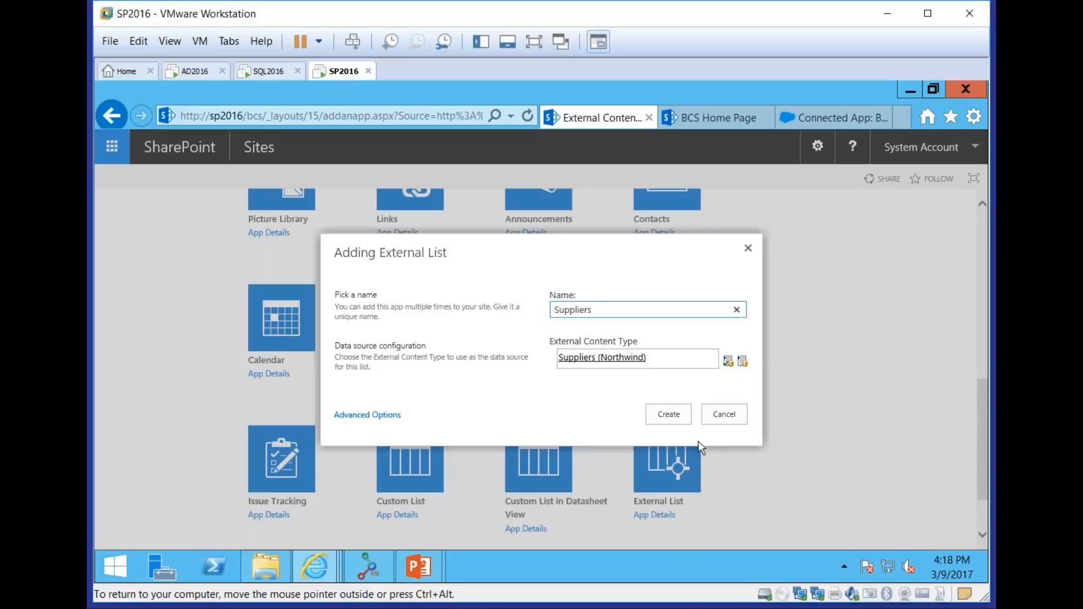
click(673, 414)
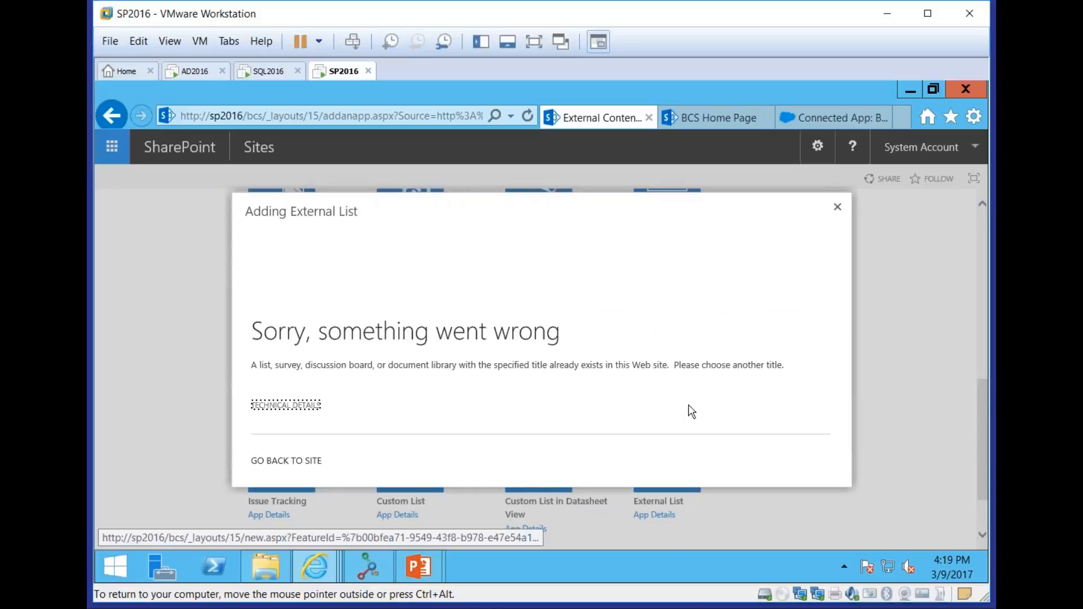
click(838, 209)
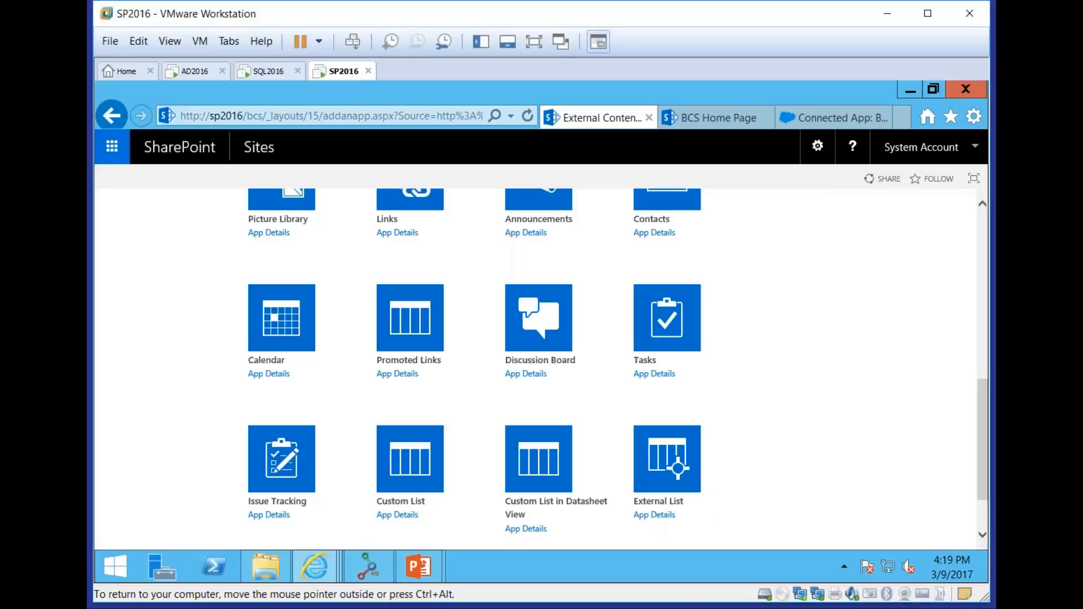
Create an external list named BL_Products that uses the Northwind.Products external content type as its data source
click(693, 440)
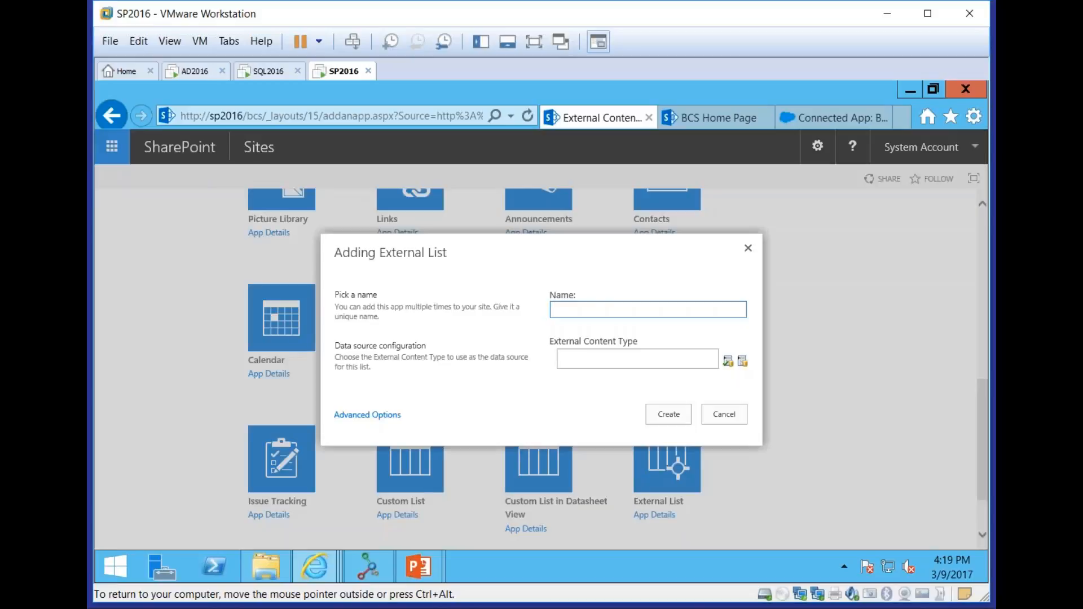
click(742, 362)
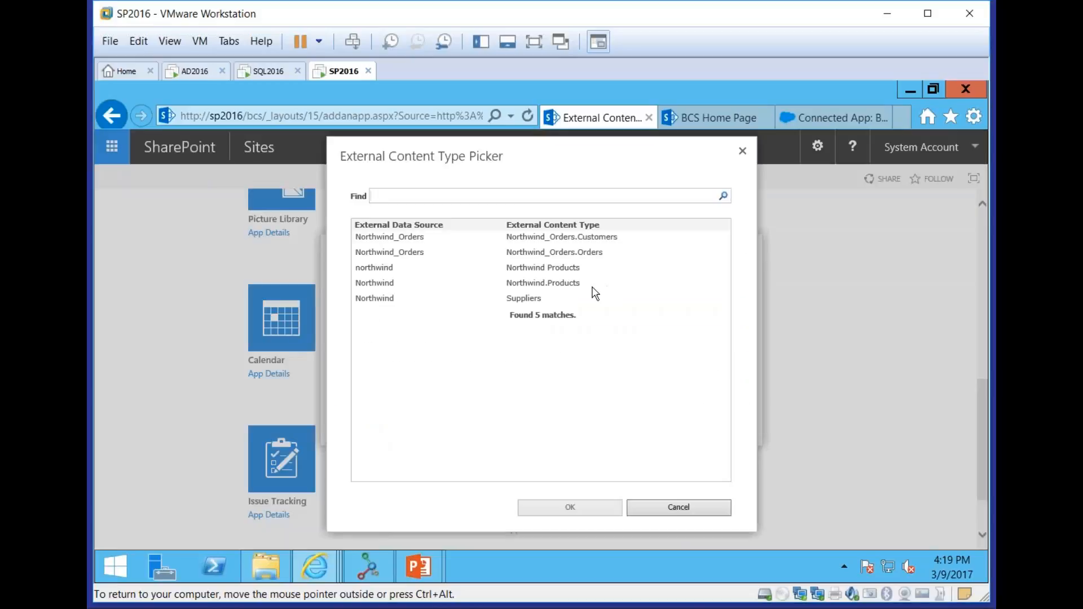
click(500, 283)
click(552, 508)
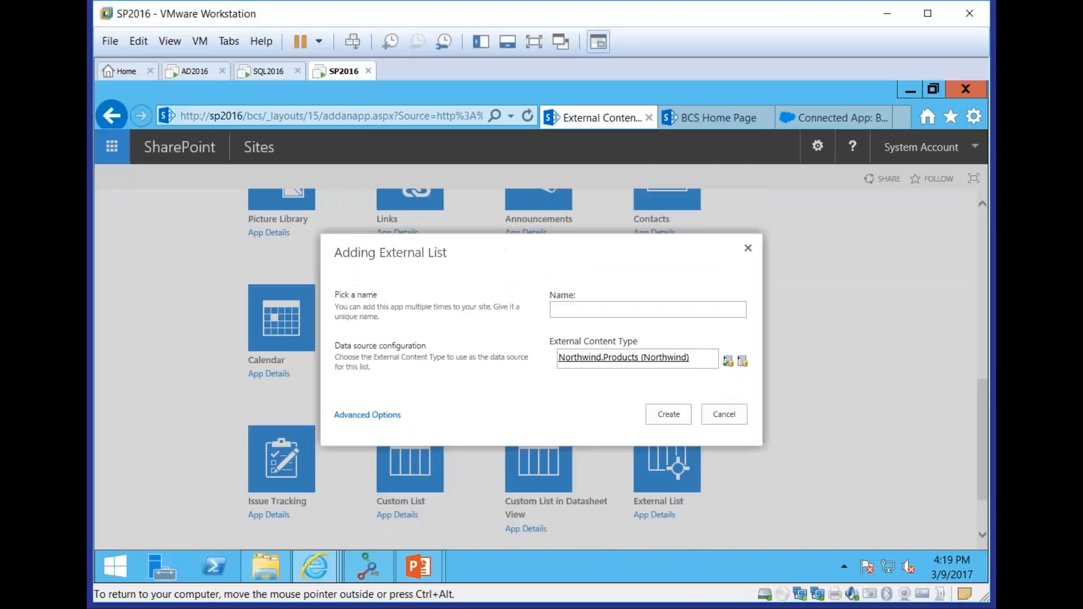
click(570, 311)
text(BL_Produyc)
key(BackSpace)
key(BackSpace)
text(cts)
click(667, 410)
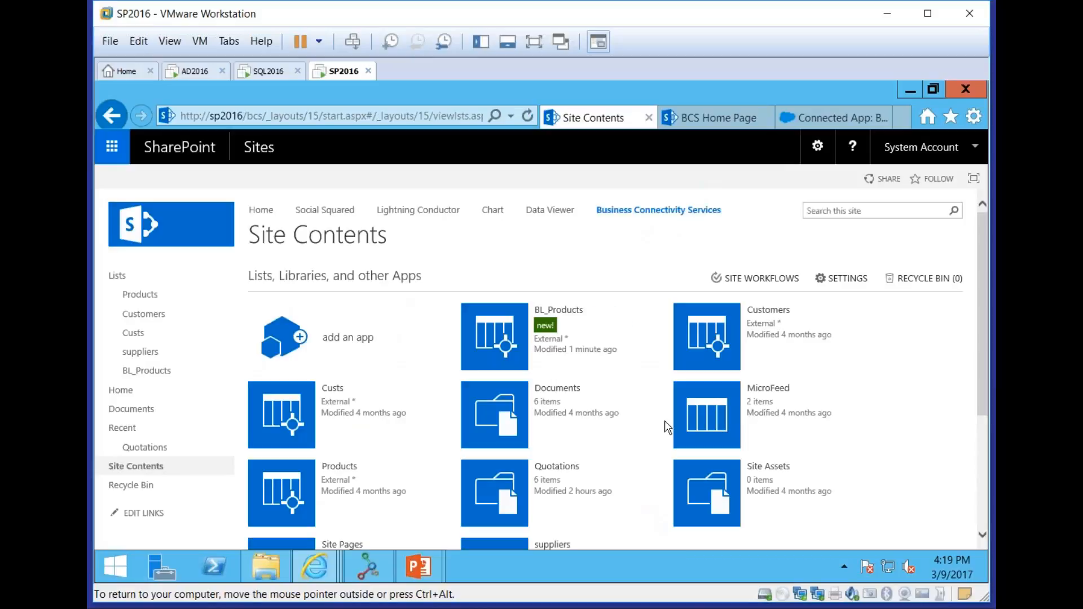
Open the BL_Products list, examine the response from the external system, and return to the site contents
click(509, 339)
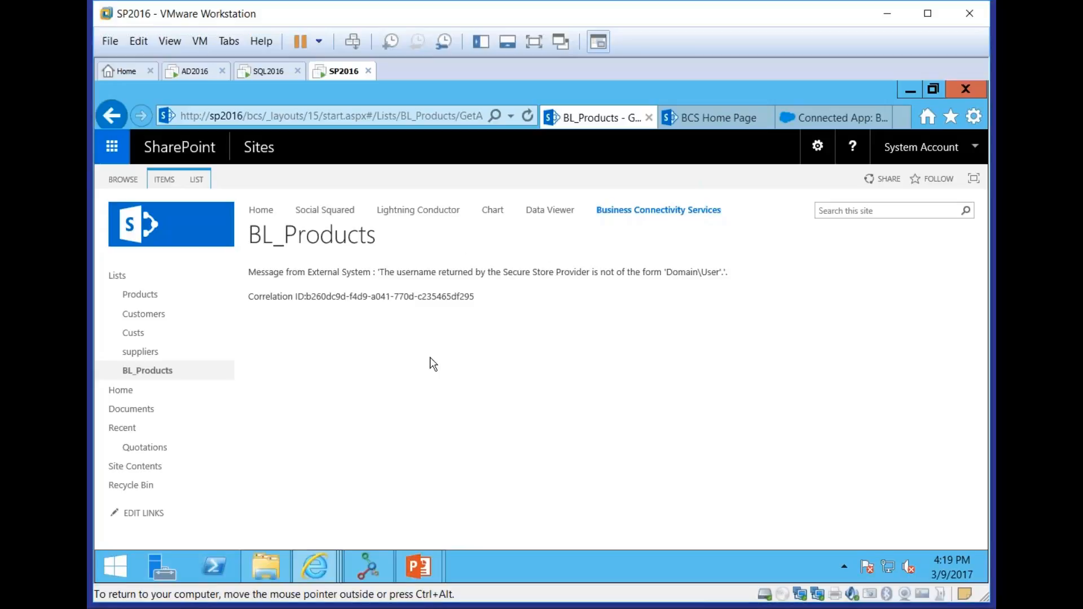
drag(736, 274, 372, 280)
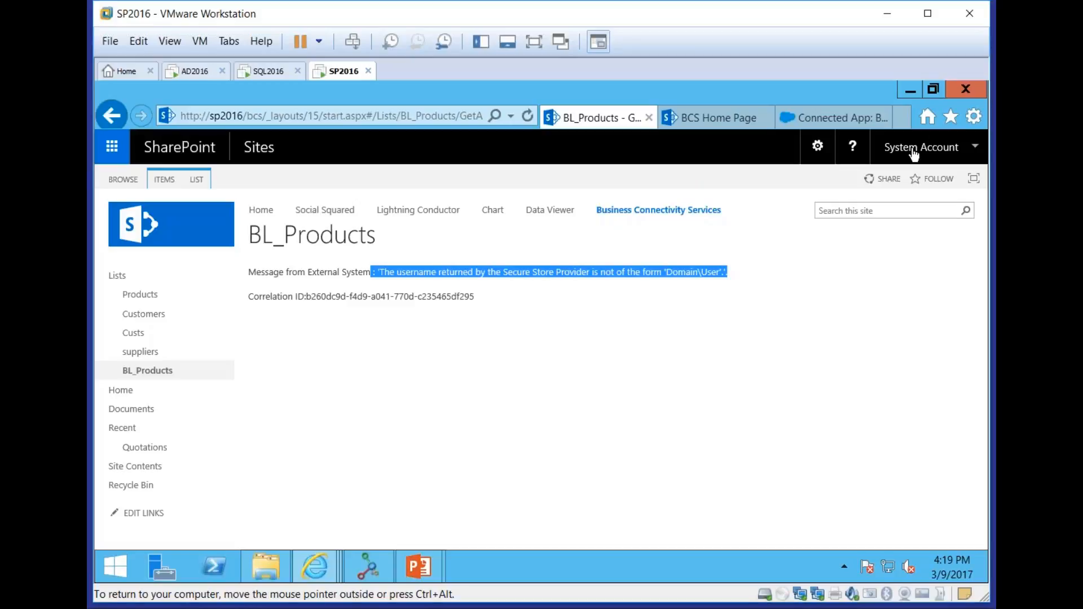
click(641, 449)
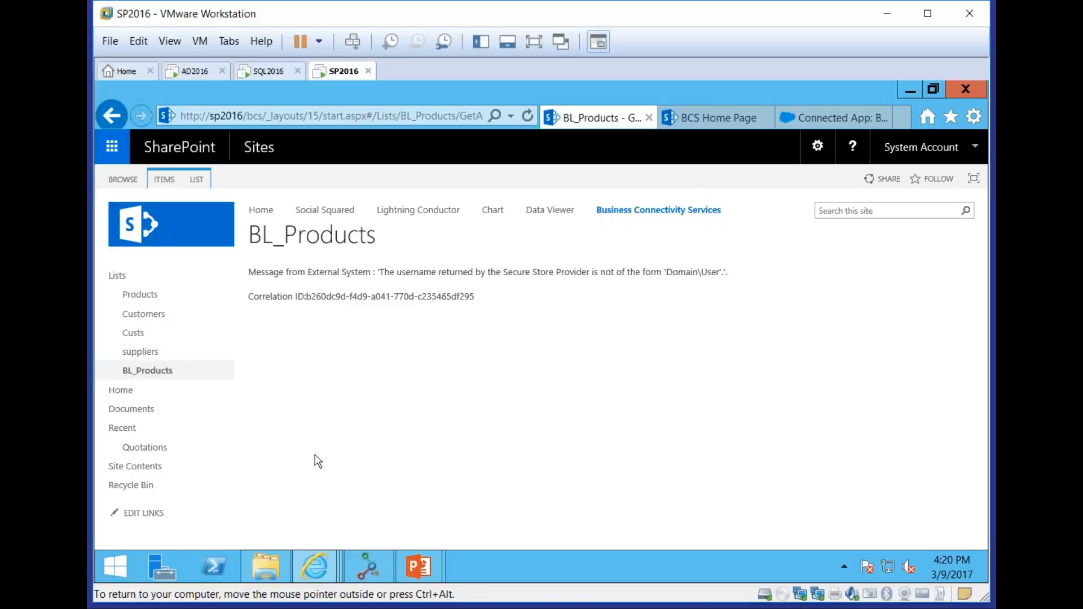
click(117, 275)
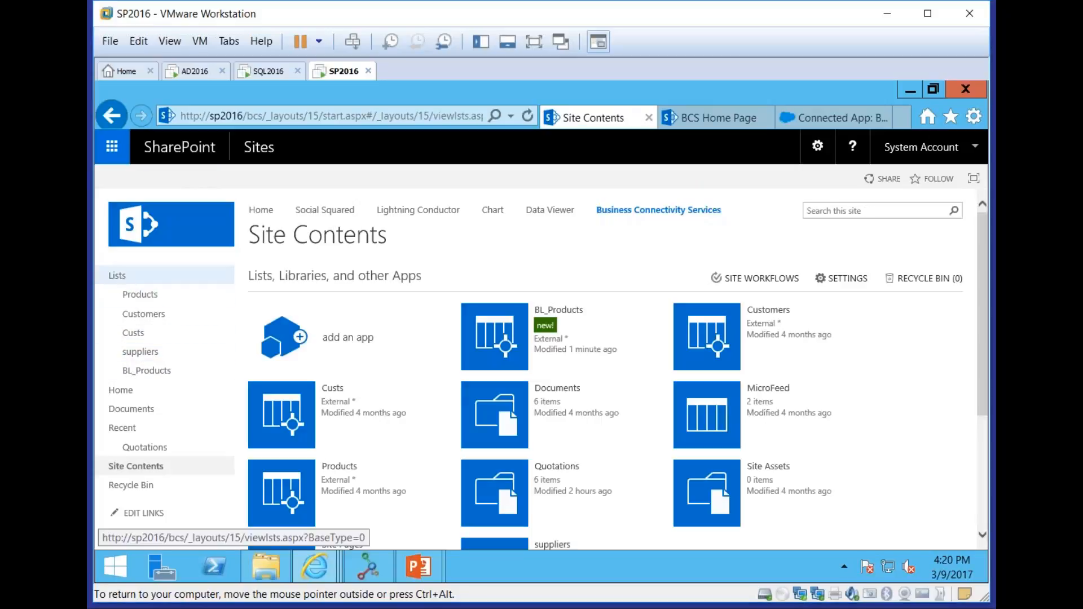
Switch to the PowerPoint slide show and advance to the External Data Column slide
mouse_move(419, 567)
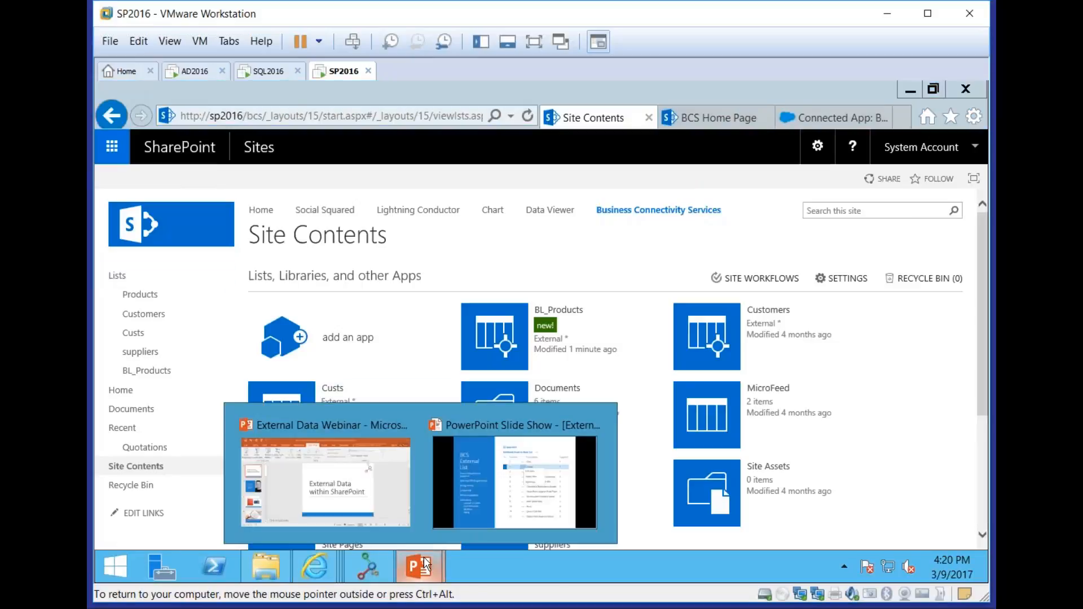
click(472, 512)
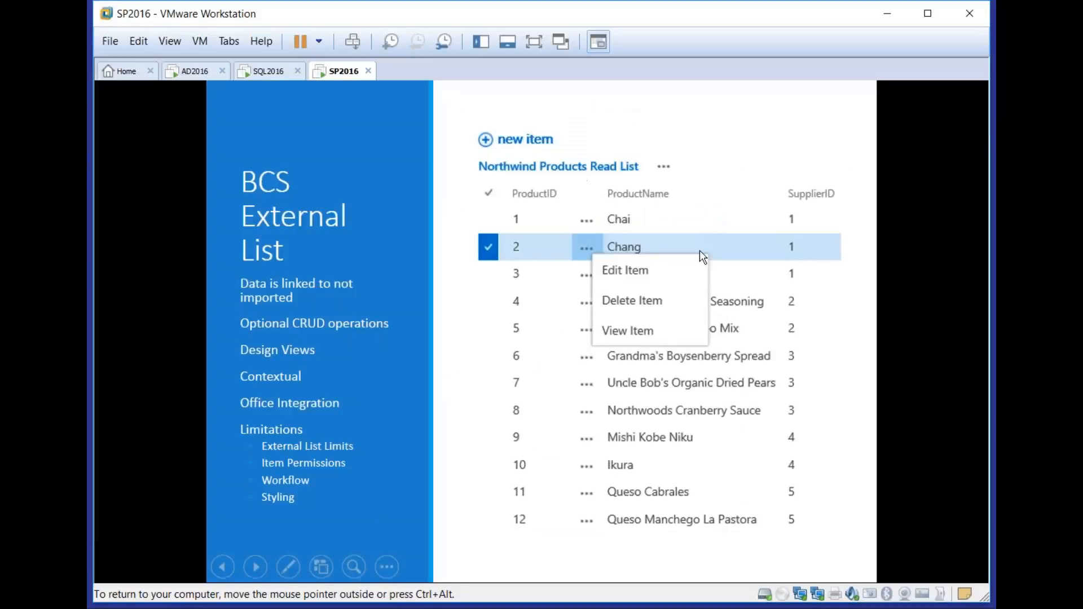
click(684, 263)
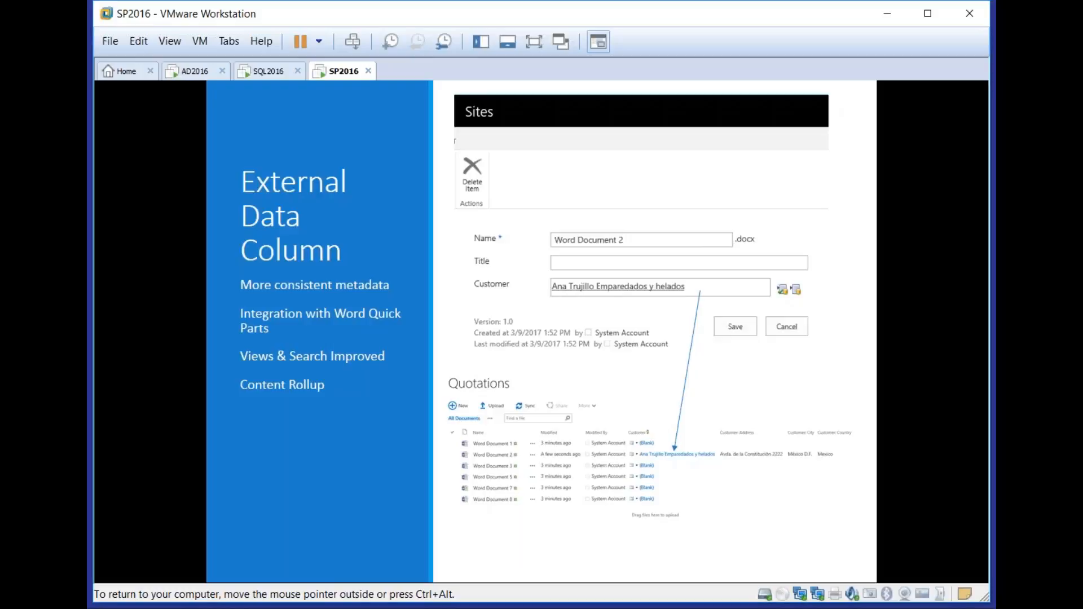
Switch back to the SharePoint site in Internet Explorer and open the properties of Word Document 1 in the Quotations library
key(alt+Tab)
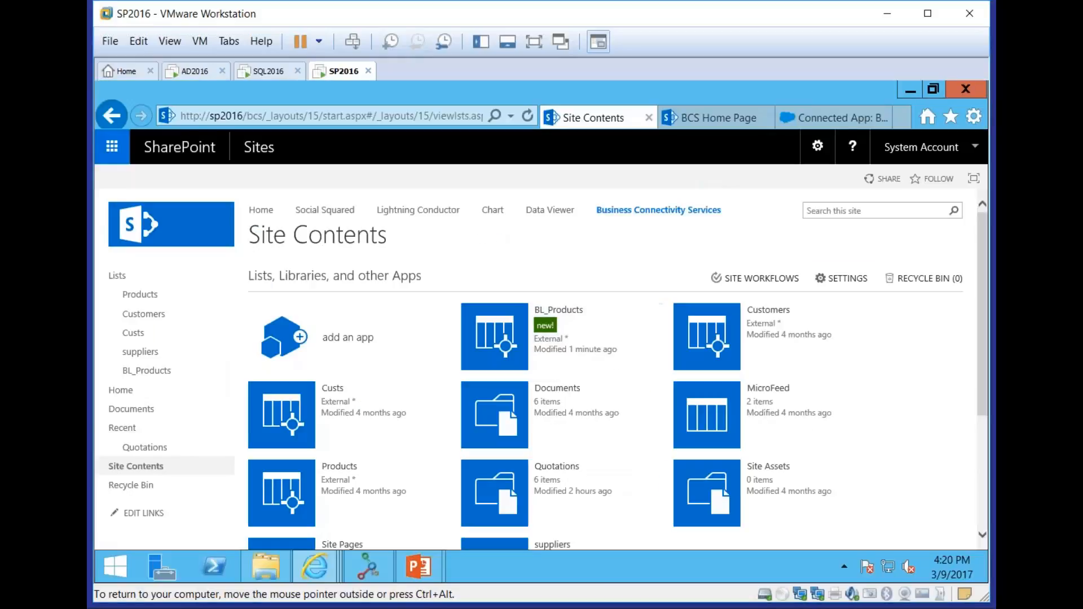
click(163, 451)
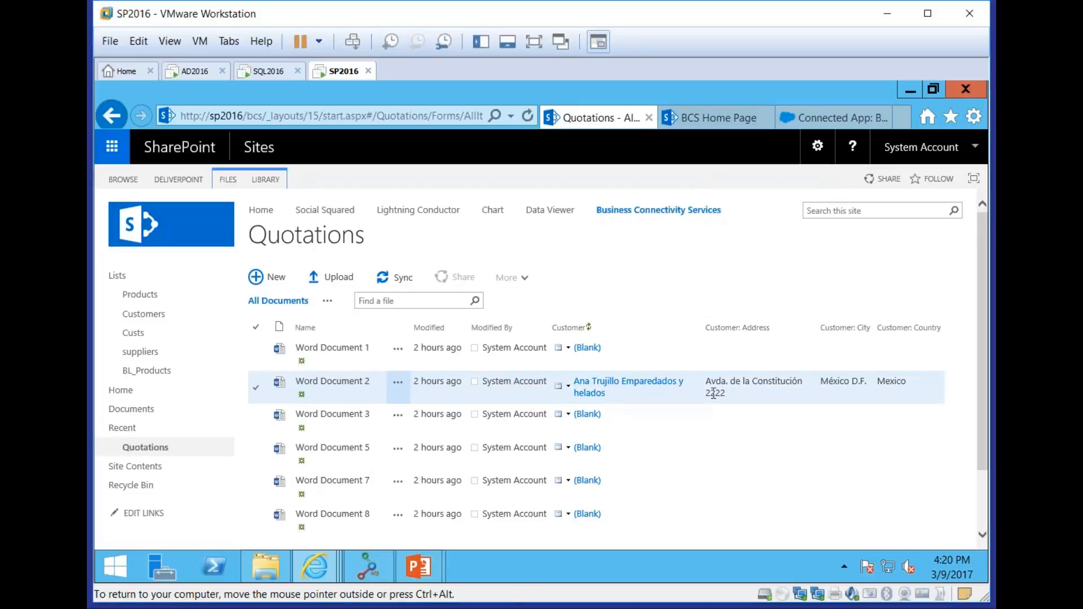
click(398, 349)
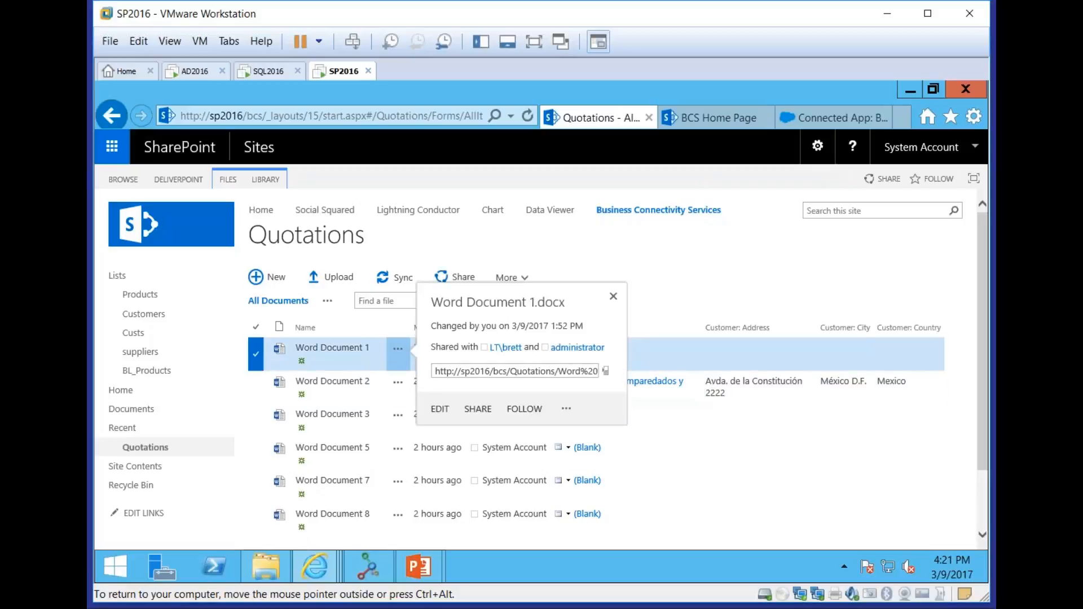
click(567, 411)
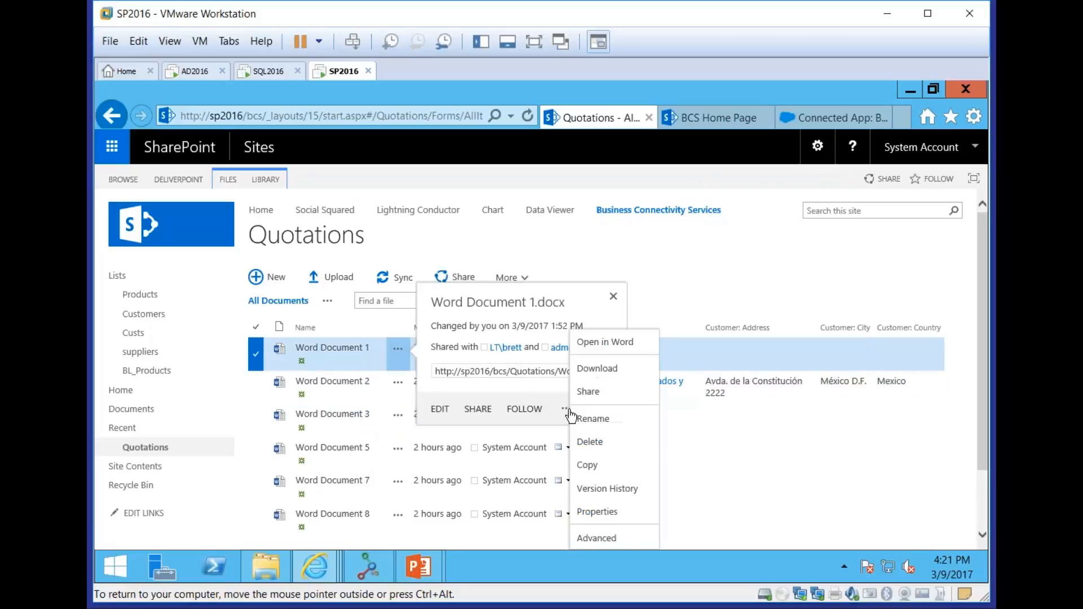
click(636, 517)
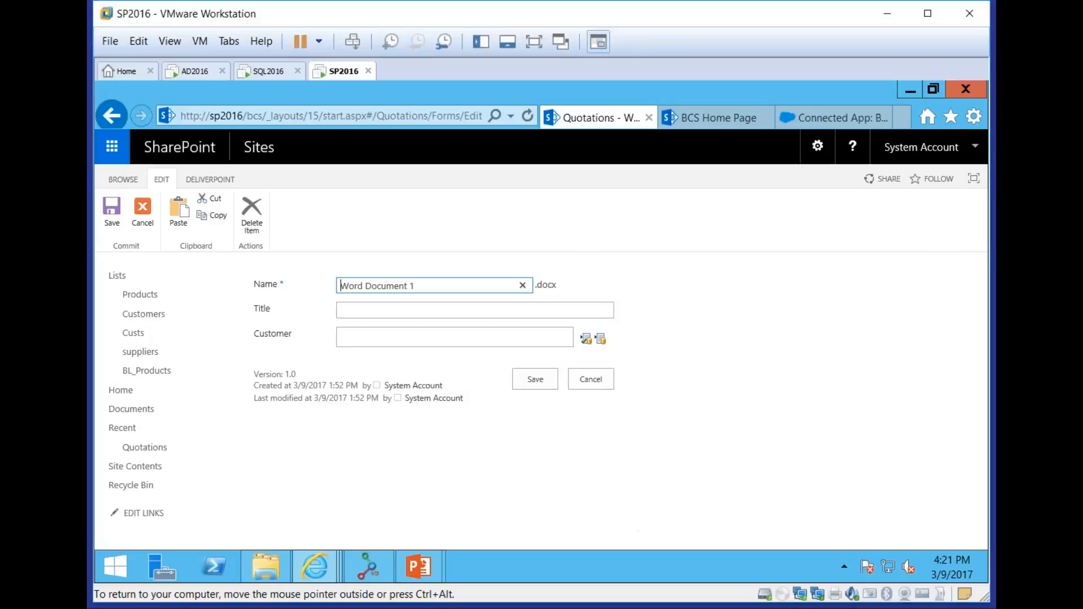
Set Word Document 1's Customer to Berglunds snabbköp from the external customer records and save the properties
click(600, 340)
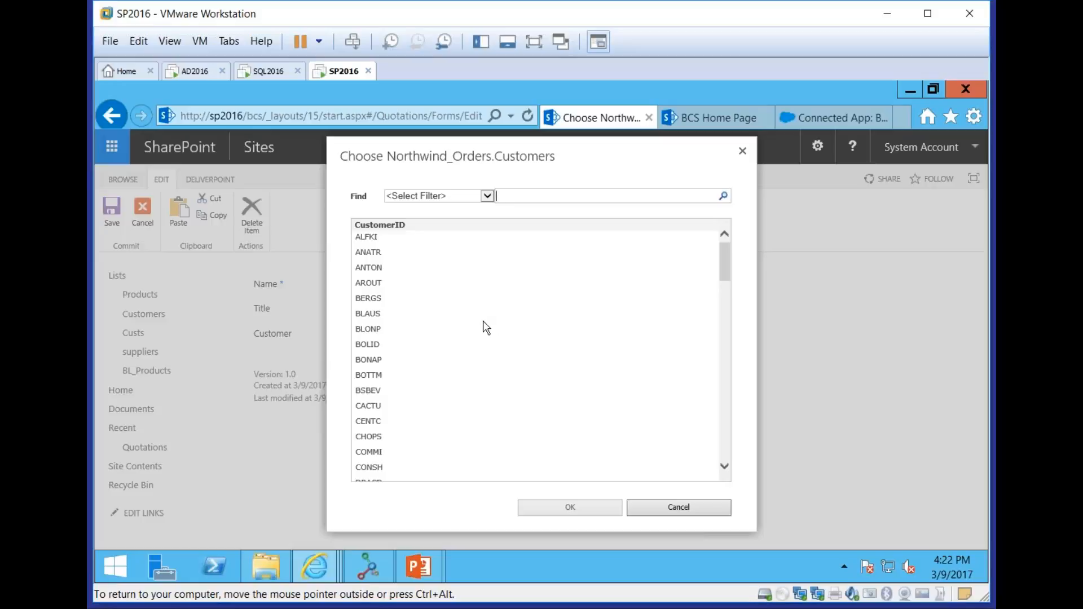
click(378, 304)
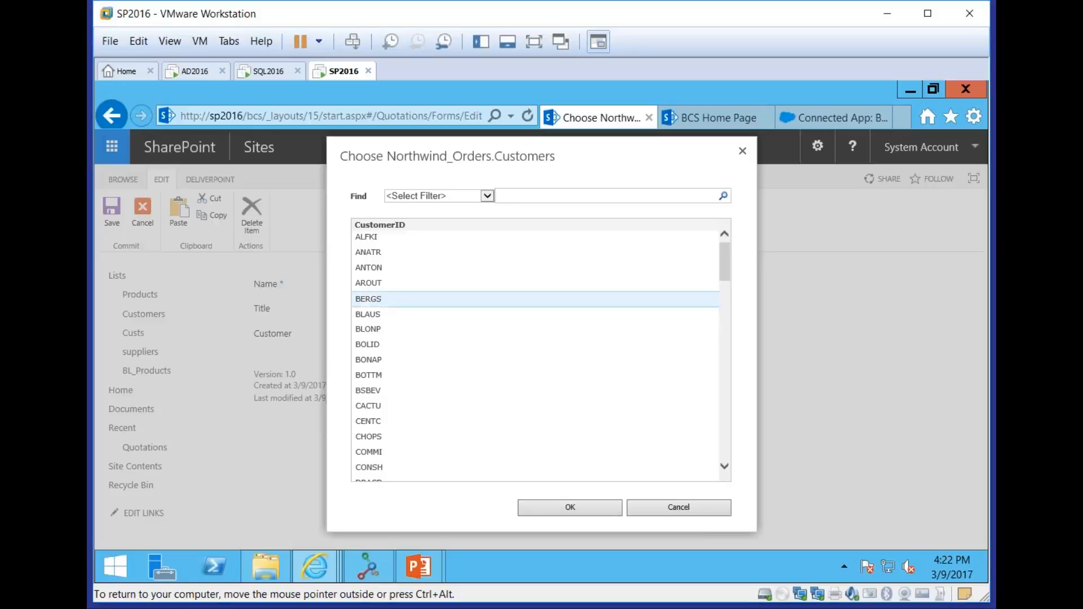
click(570, 508)
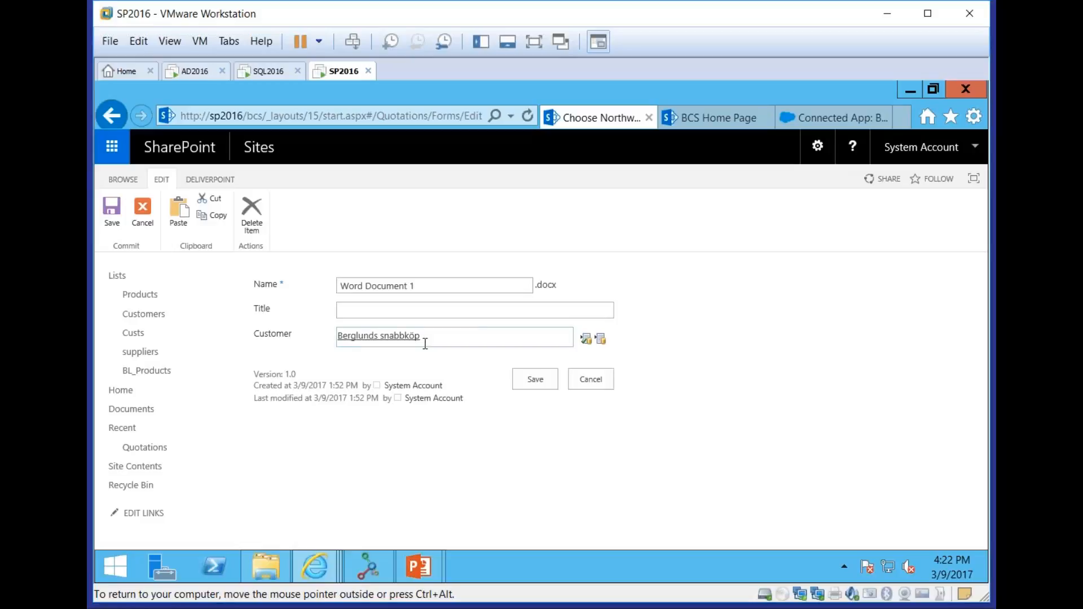
click(535, 379)
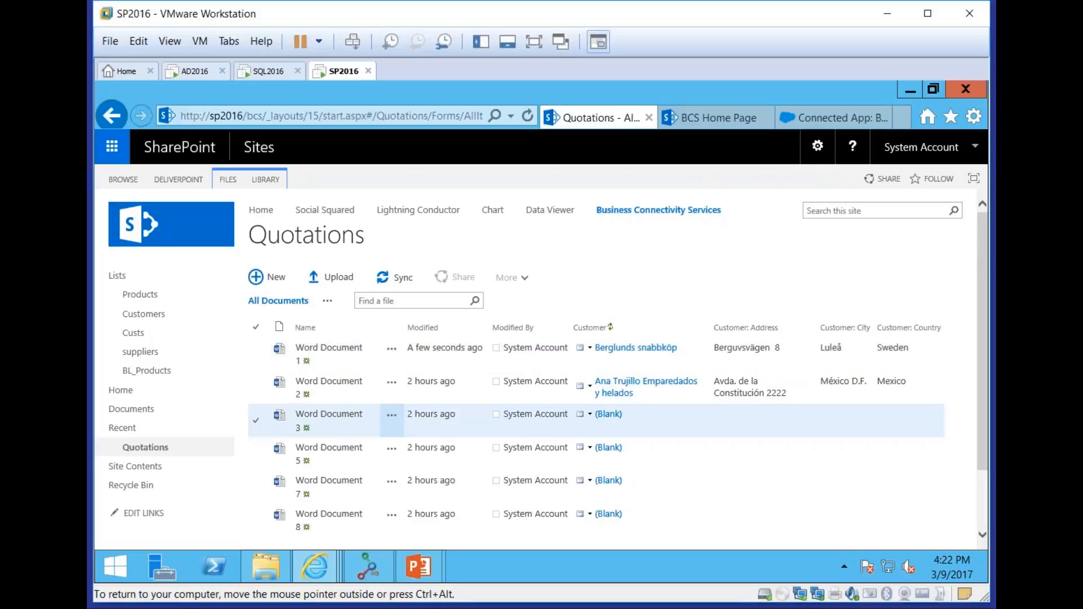
Edit the properties of Word Document 3 in the Quotations library, setting its Customer to B's Beverages
click(392, 423)
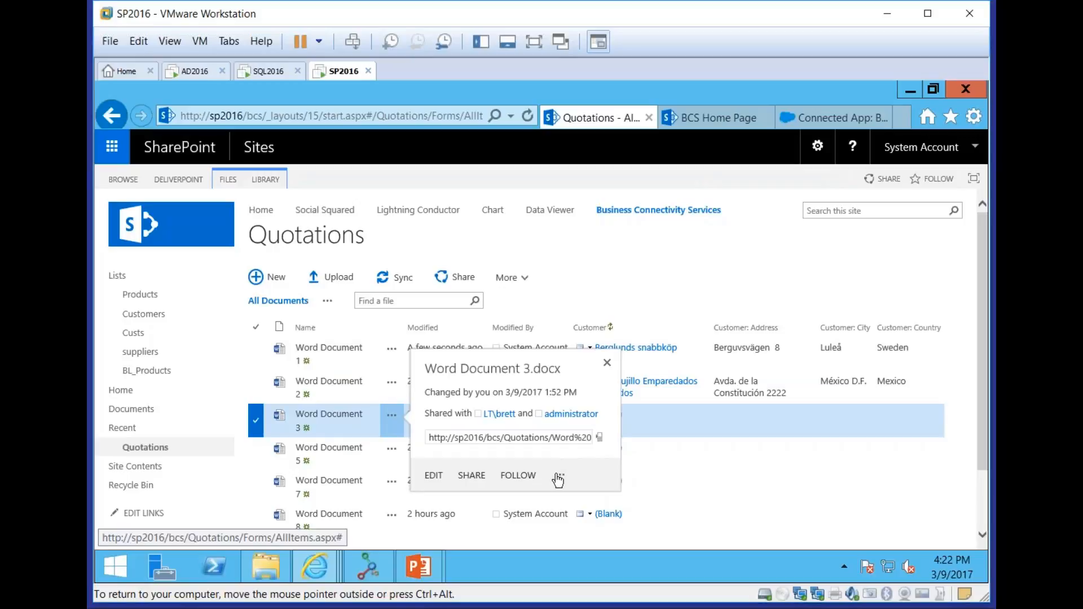
click(557, 479)
click(597, 510)
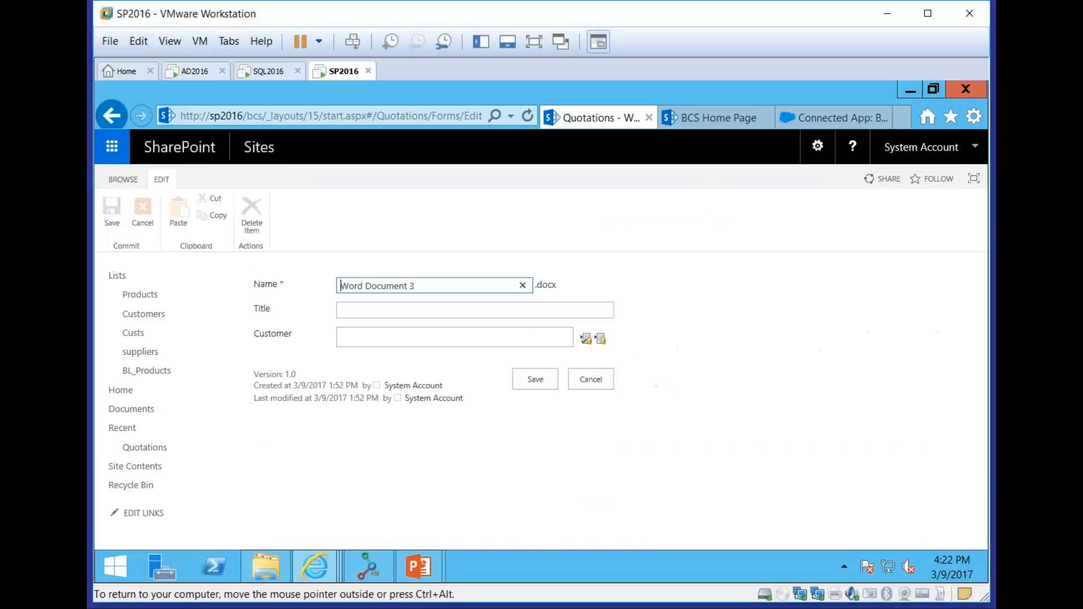
click(600, 340)
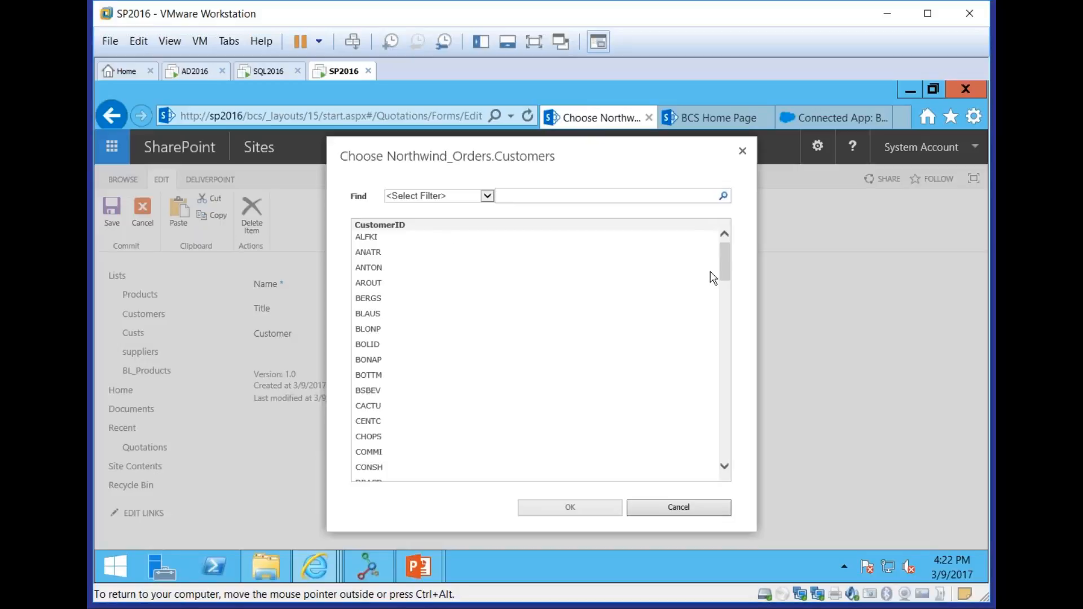
drag(728, 258, 738, 236)
click(532, 198)
click(460, 195)
click(534, 197)
click(405, 397)
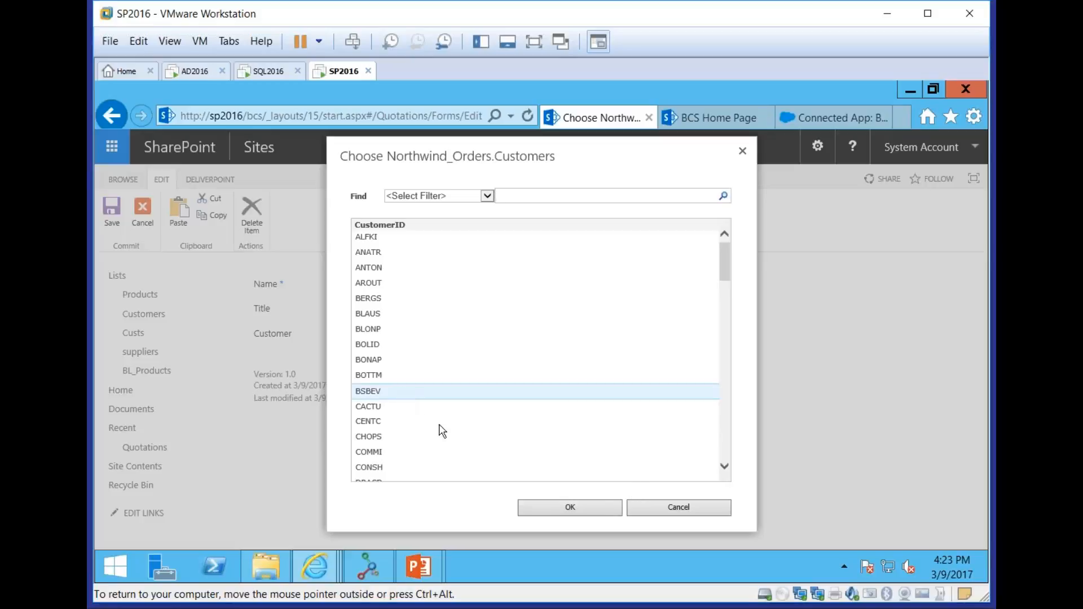
click(601, 511)
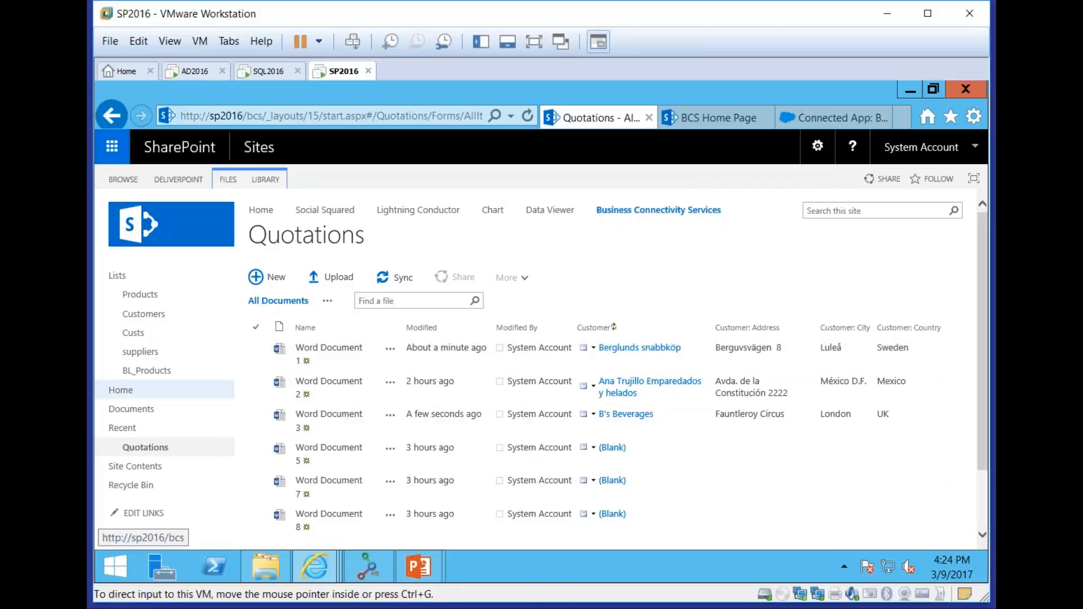
Open the Documents library and begin a new column of the External Data type
click(133, 409)
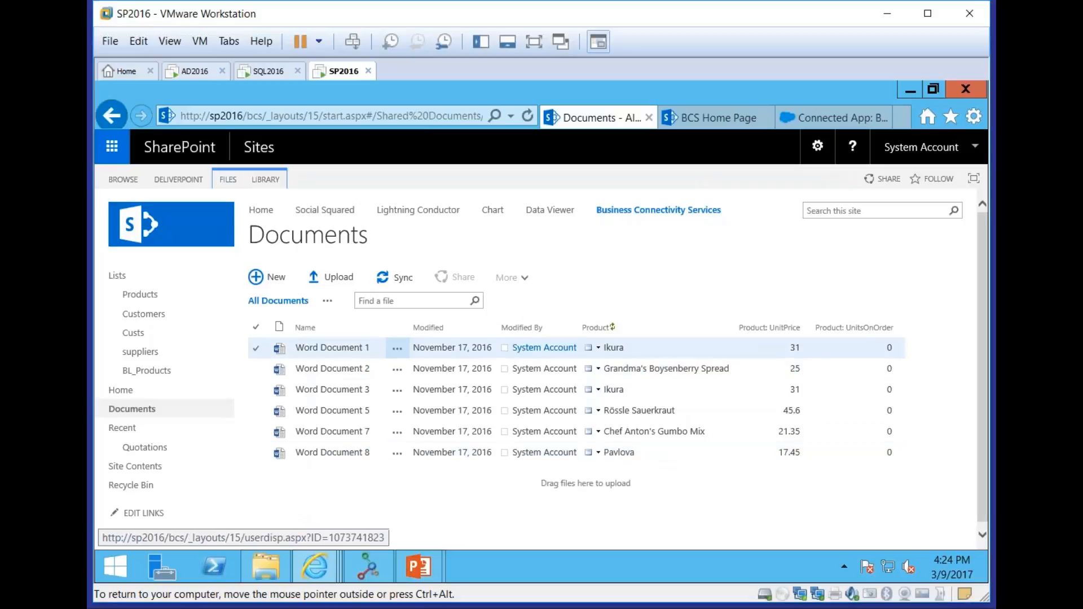
click(263, 182)
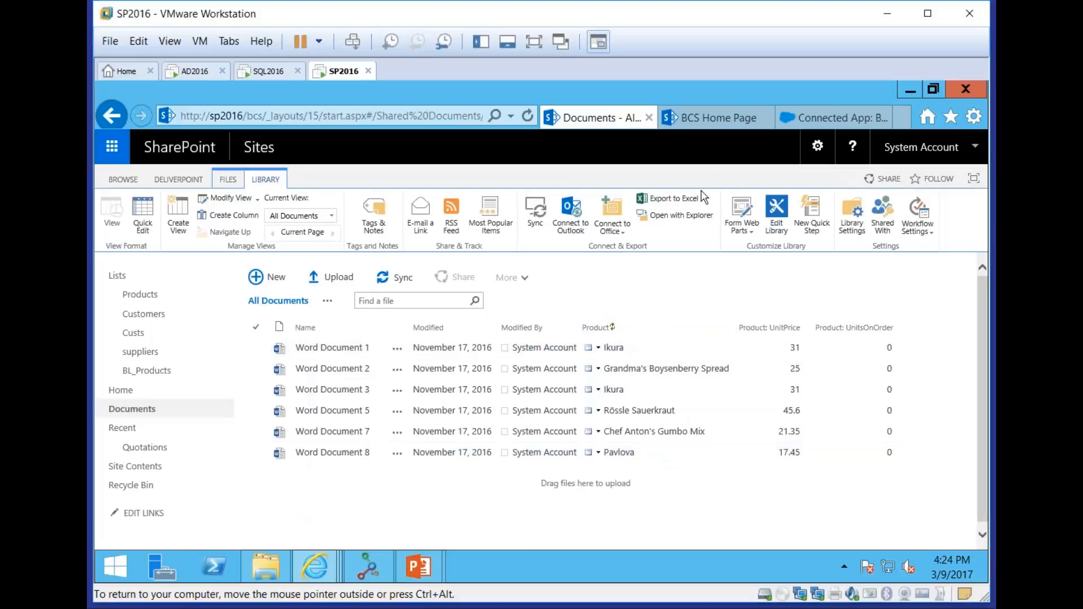
click(226, 216)
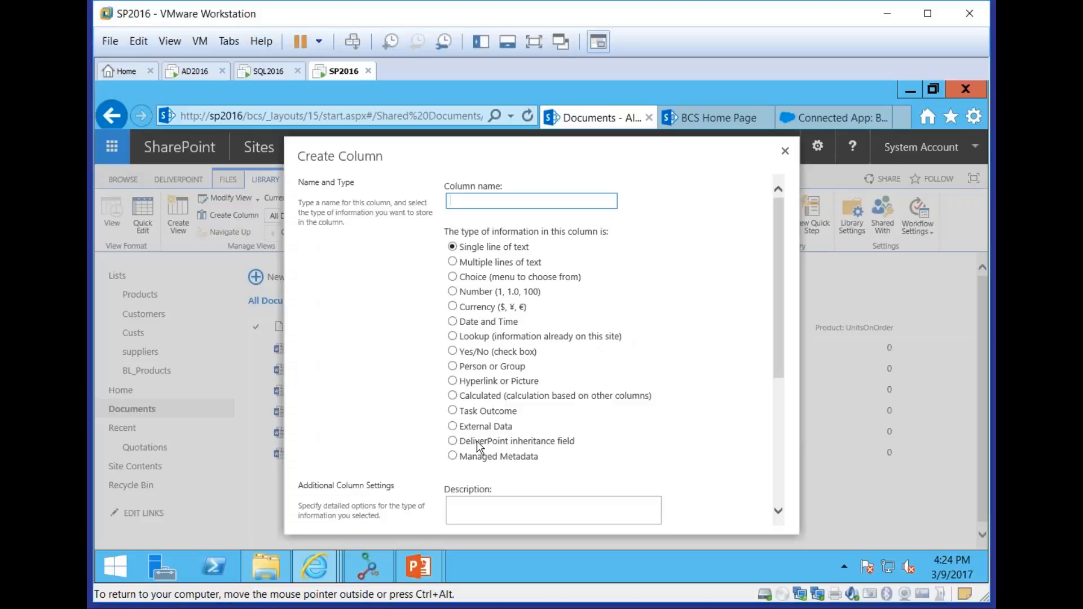
click(453, 427)
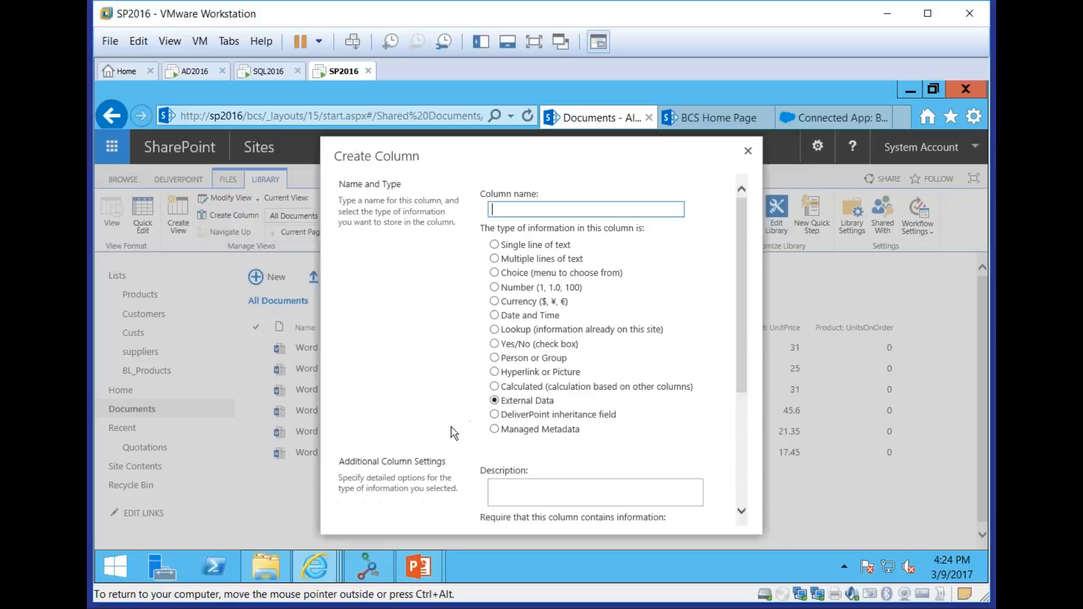
Choose the Northwind Suppliers external content type as the new column's source
drag(746, 373, 743, 520)
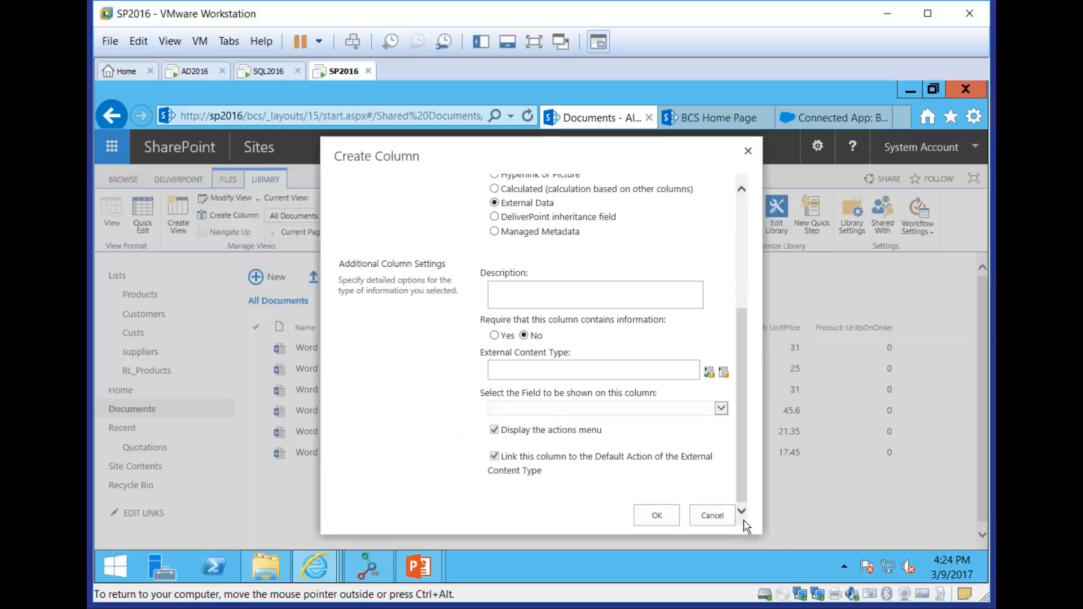
click(710, 374)
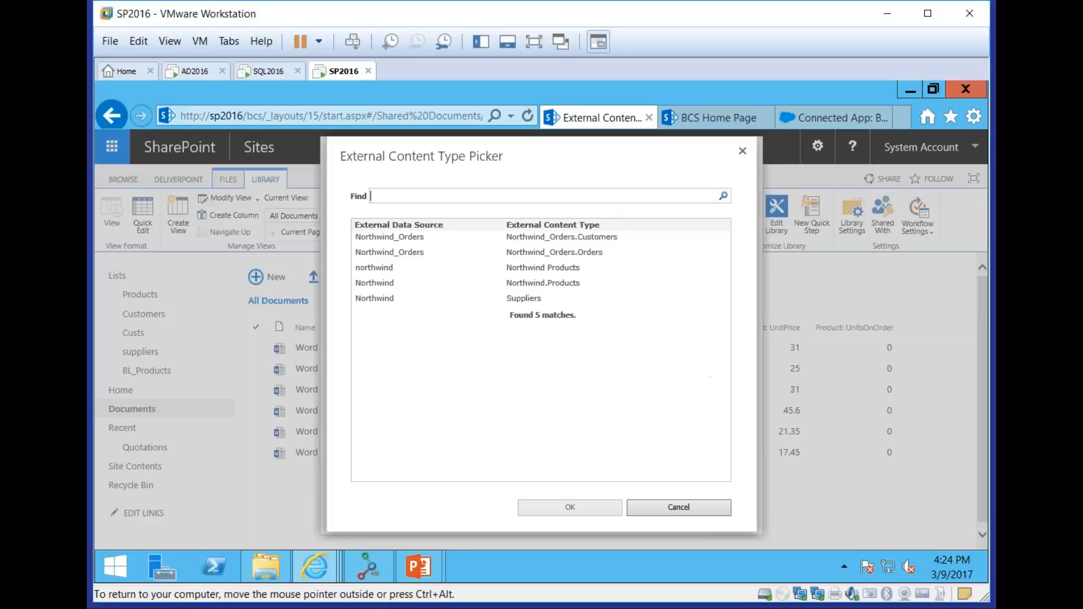
click(525, 298)
click(571, 513)
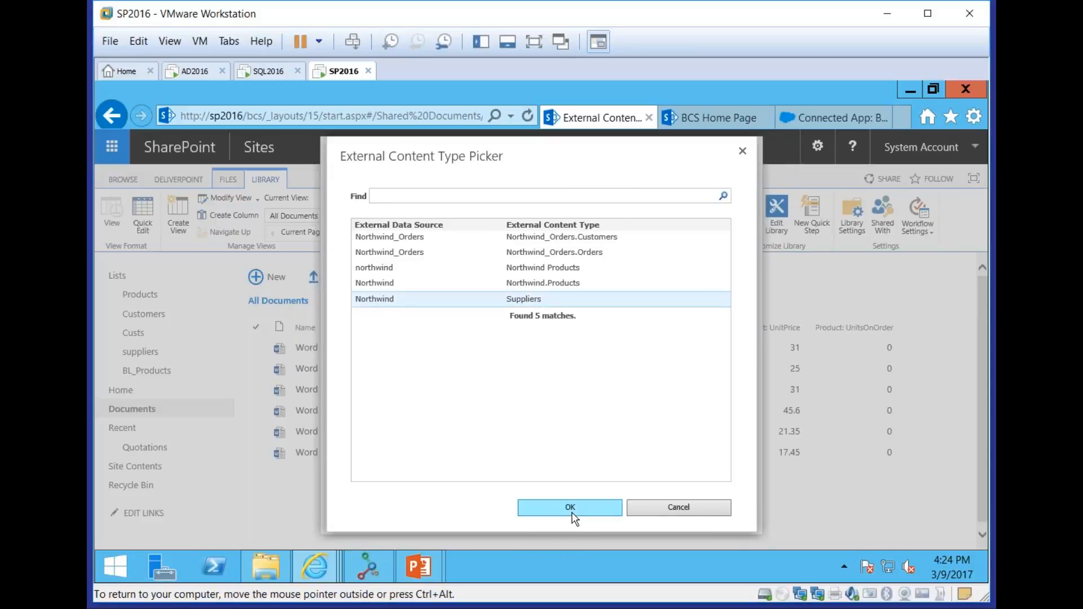
Set CompanyName as the field shown in the column and add Address and City as additional fields
scroll(626, 458, up, 3)
drag(736, 316, 741, 442)
click(531, 248)
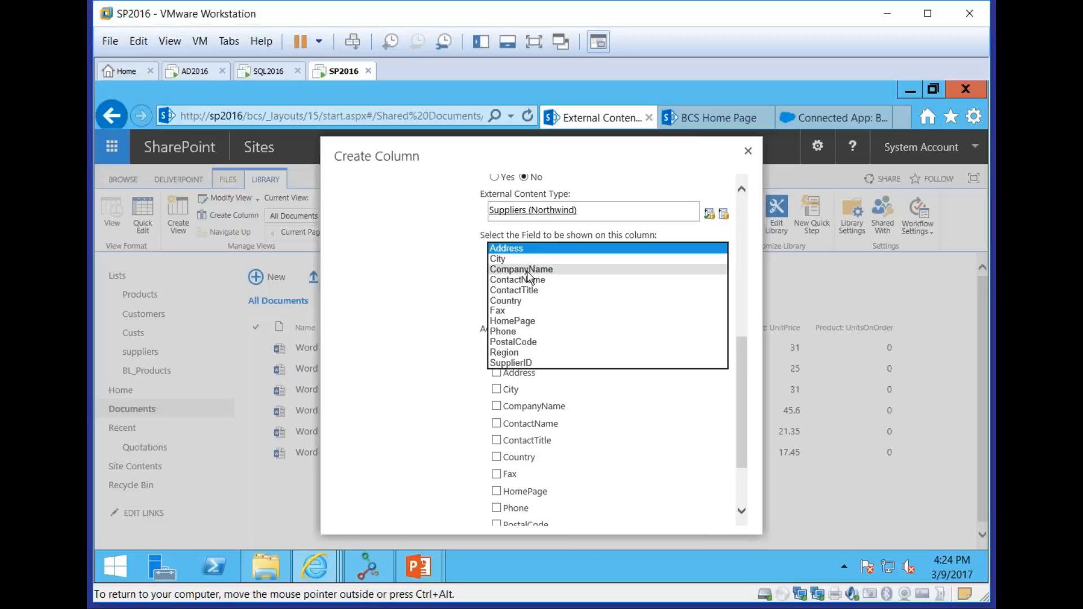
click(531, 269)
click(496, 372)
click(496, 389)
Name the external data column Supplier, create it, and view the added columns in the Documents library
drag(739, 405, 740, 236)
click(592, 213)
text(Supplier)
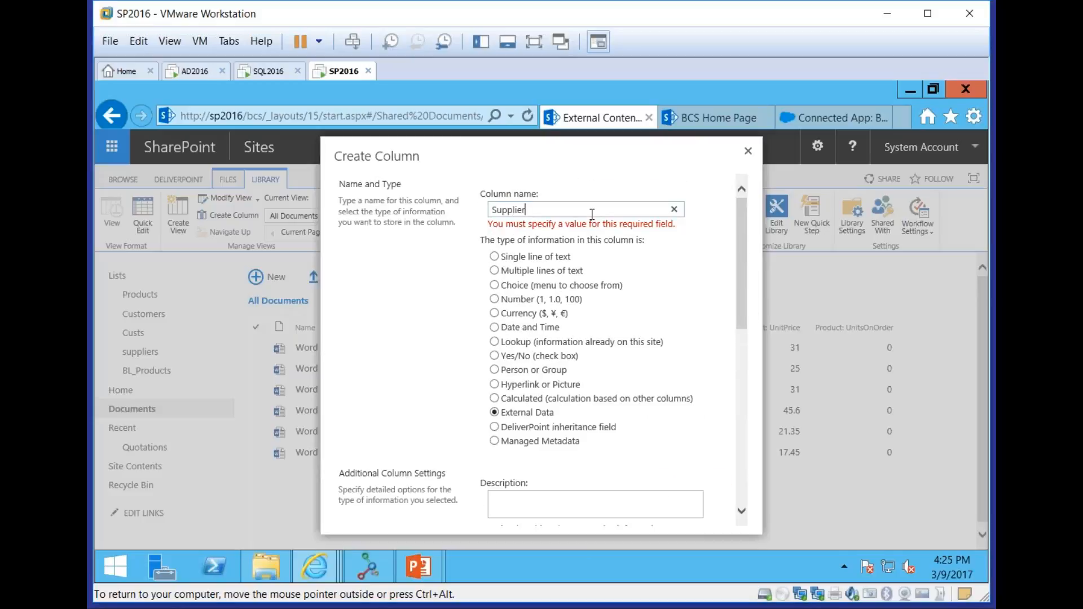
drag(742, 281, 746, 506)
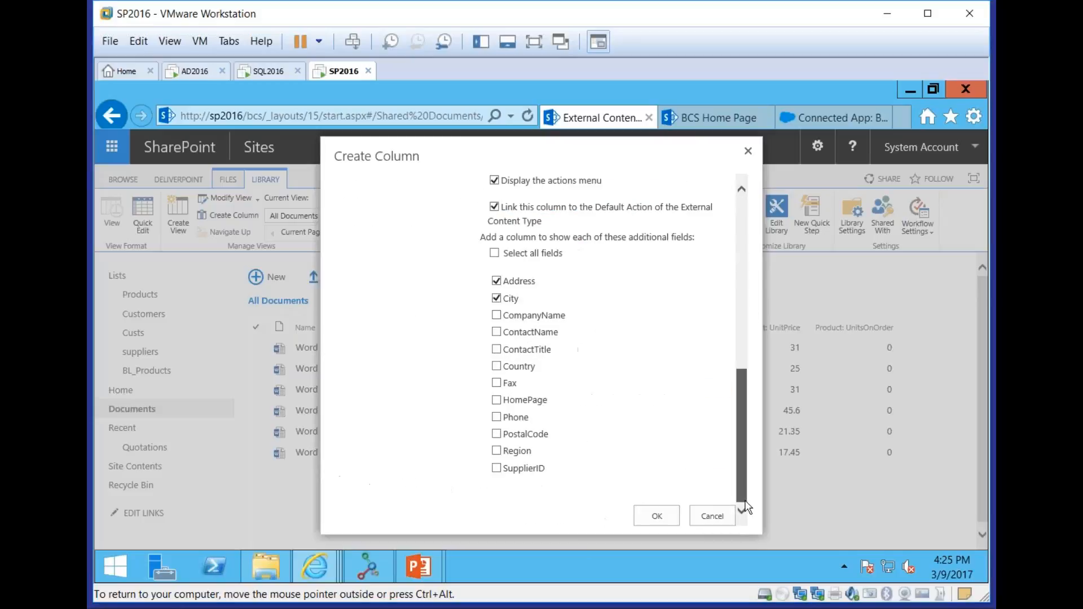
click(658, 516)
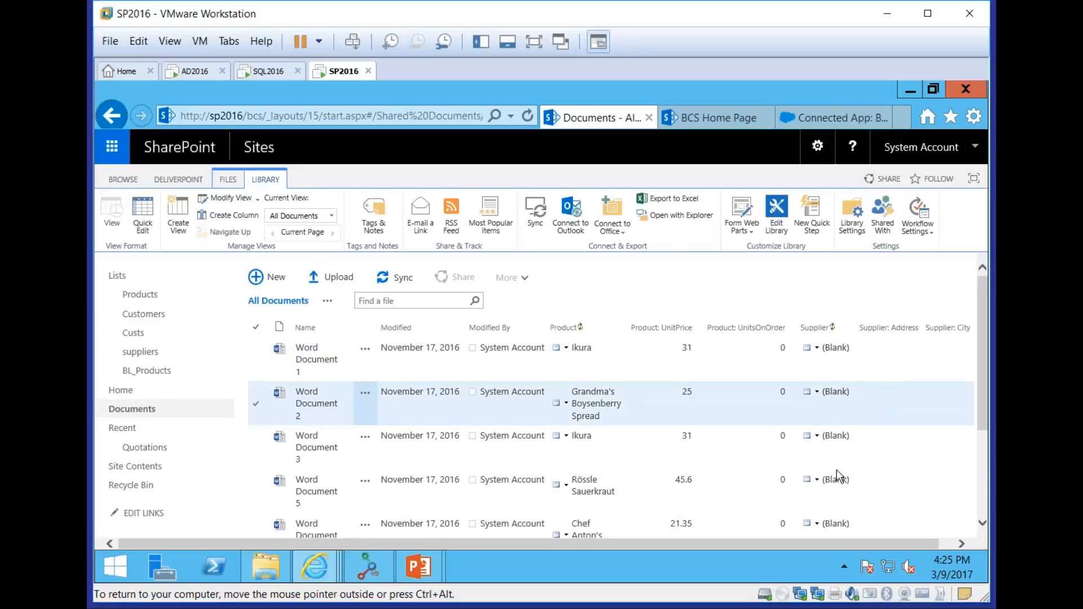
drag(819, 544, 842, 544)
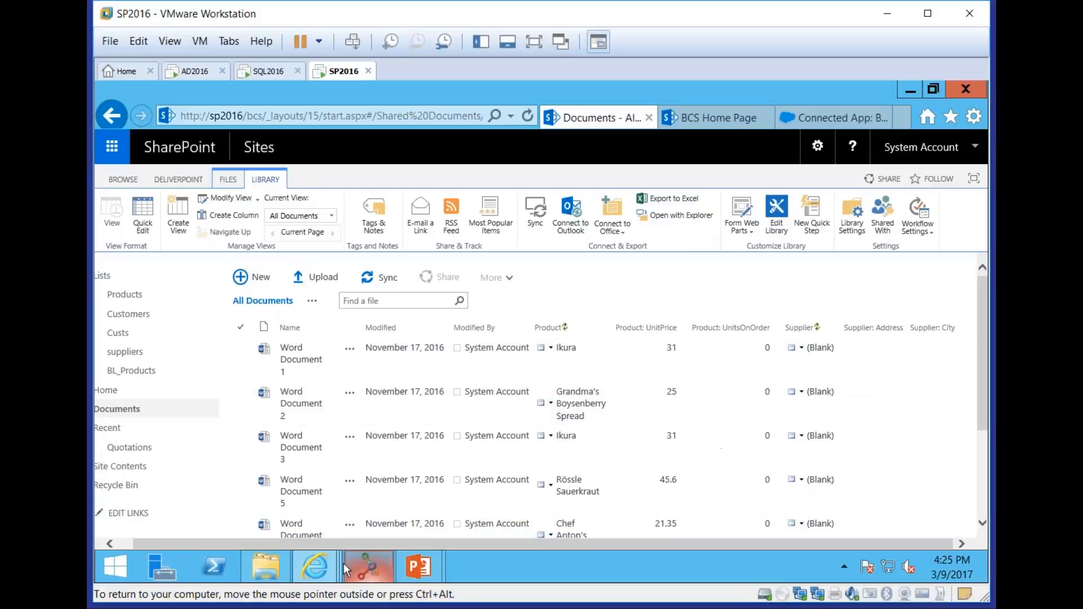
Switch to the PowerPoint slide show and advance to the Business Data Web Parts slide
mouse_move(419, 567)
click(531, 499)
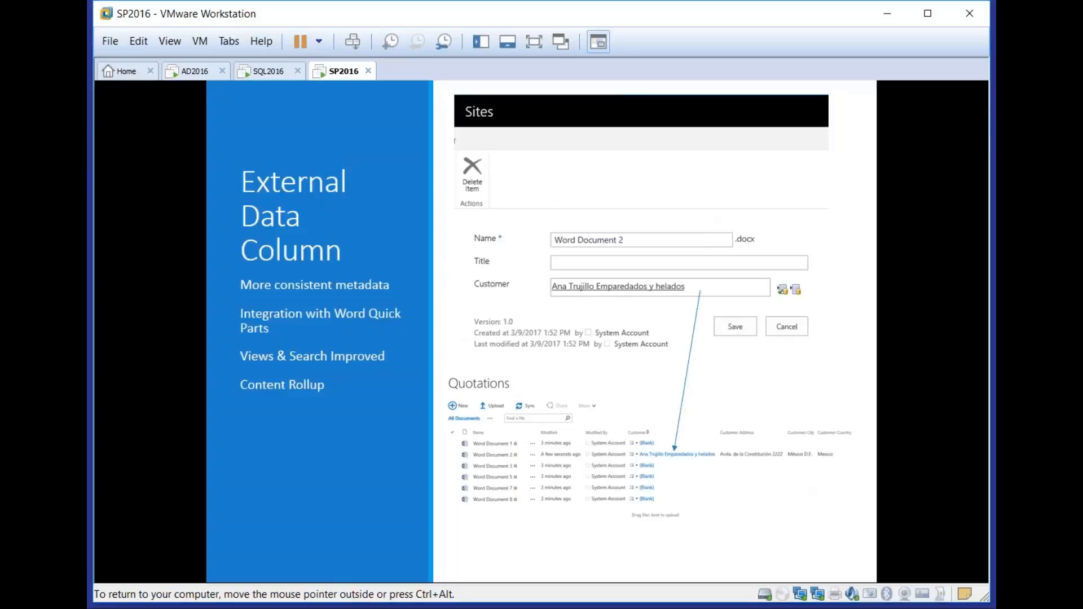
key(Right)
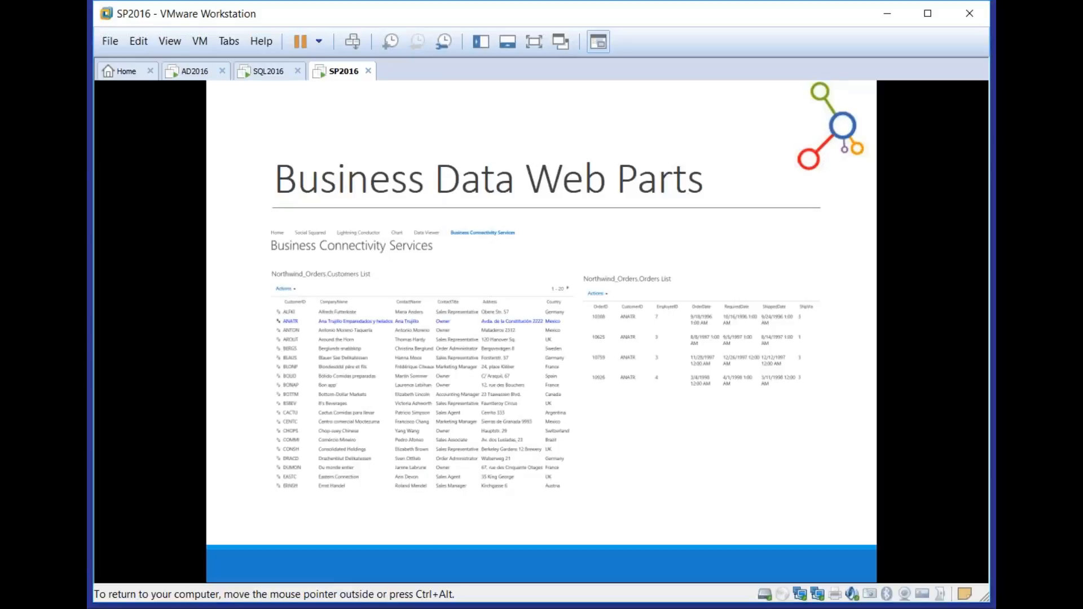
Switch back to Internet Explorer, open the BCS site's home page, and examine the related orders of the second listed customer
key(alt+Tab)
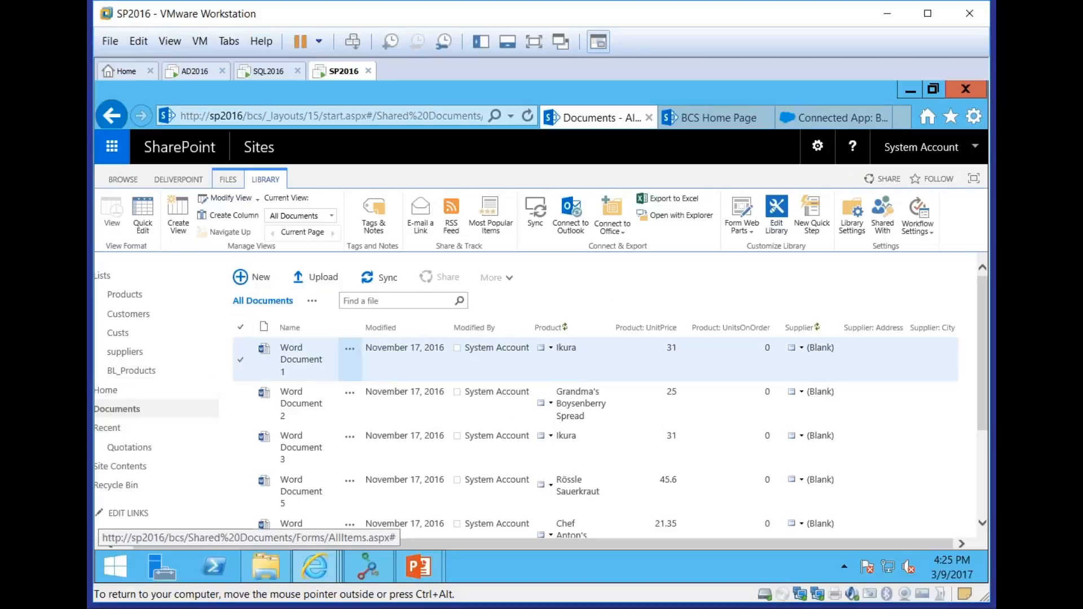
click(113, 394)
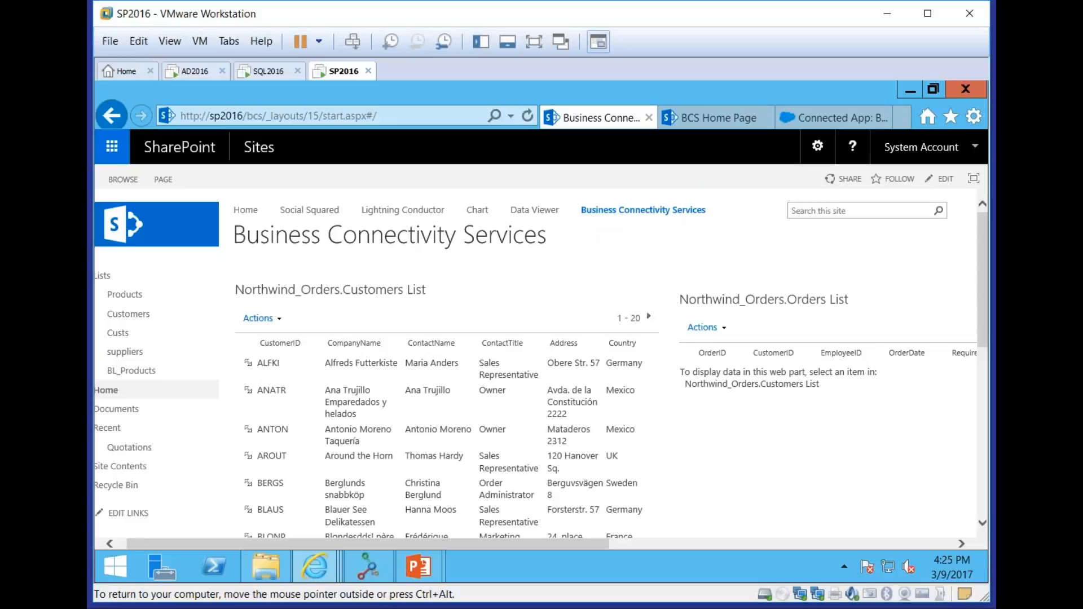
click(249, 393)
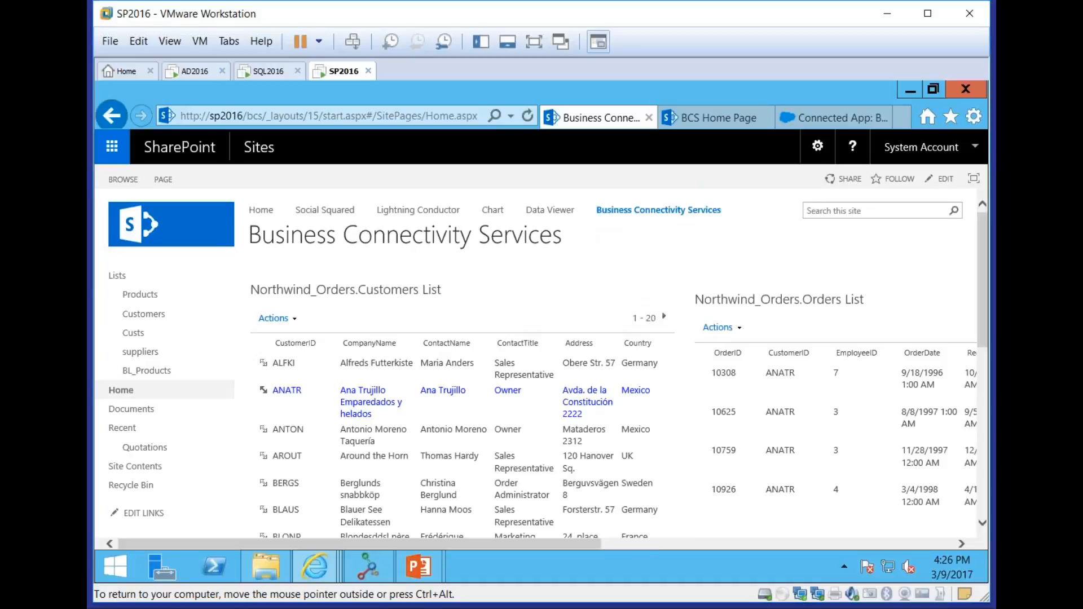
drag(580, 543, 738, 559)
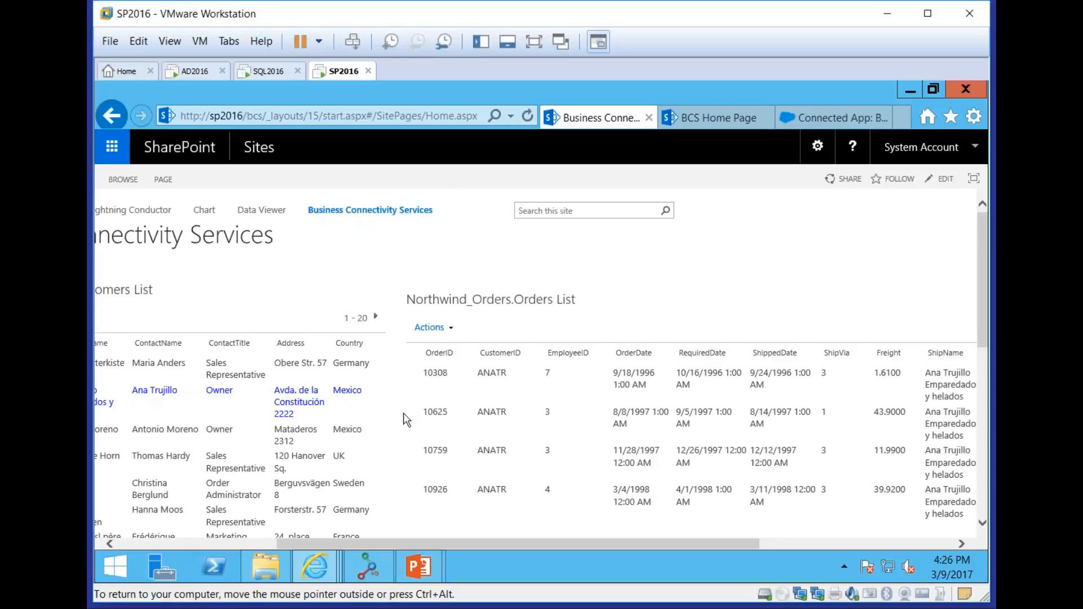
drag(694, 545, 953, 542)
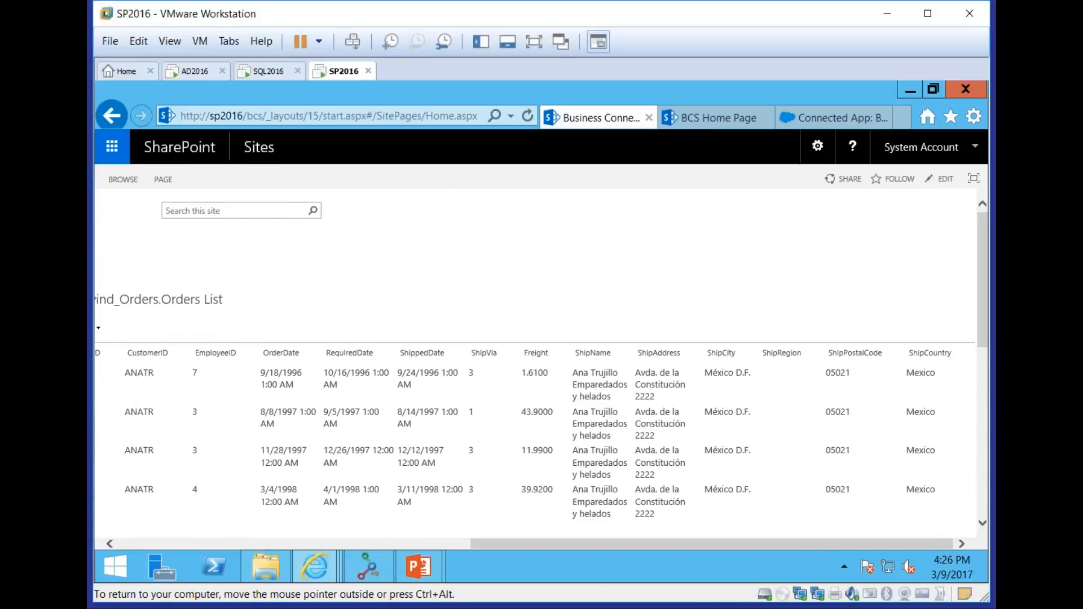
drag(813, 545, 383, 530)
Put the BCS home page into edit mode and open the properties of the Northwind_Orders.Orders List web part
click(171, 186)
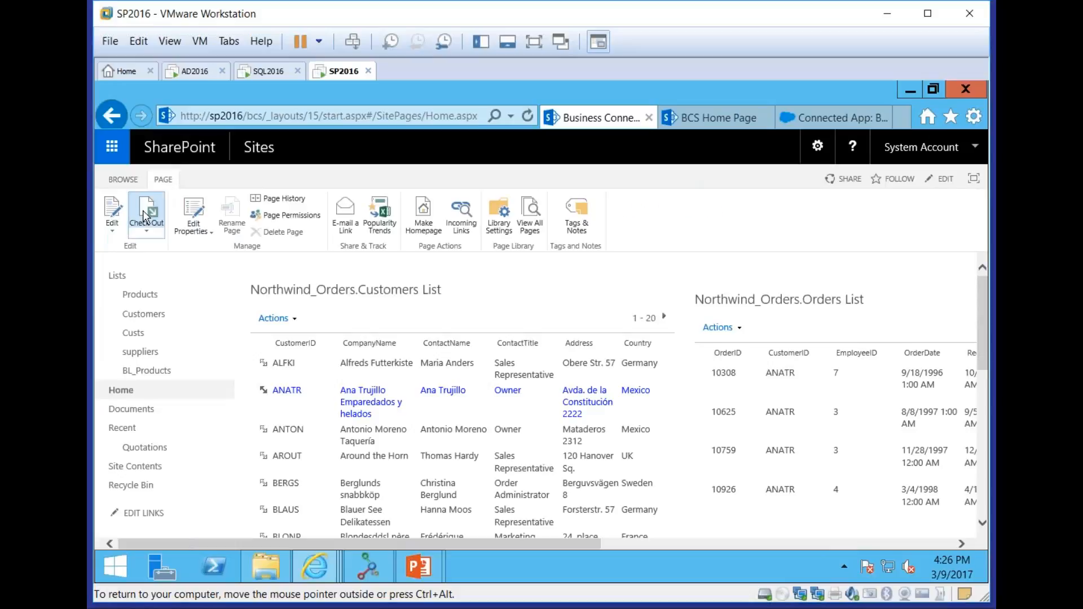
click(116, 212)
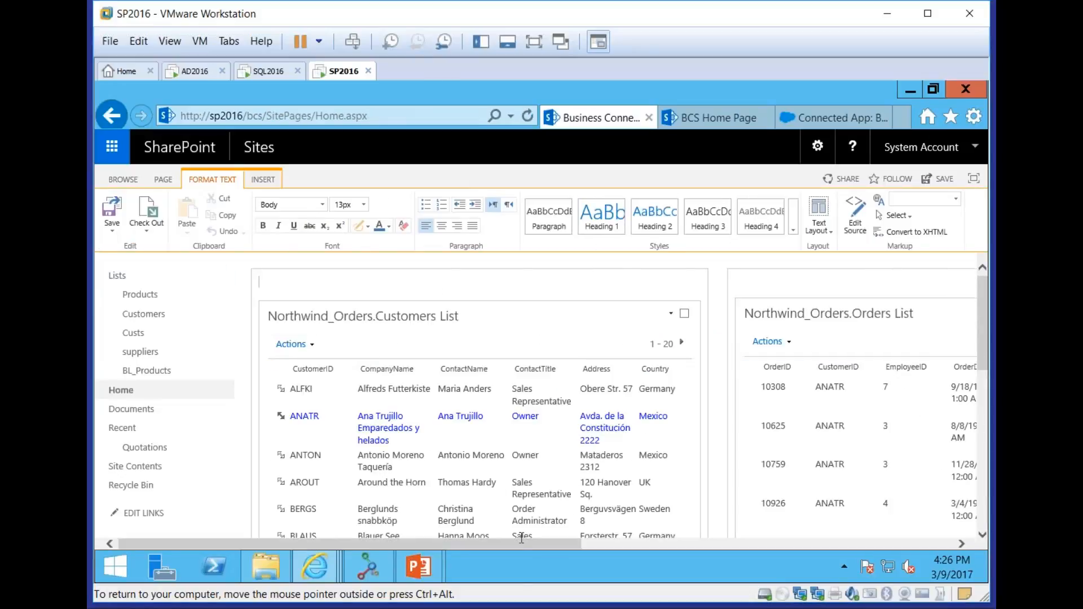
drag(521, 545, 771, 545)
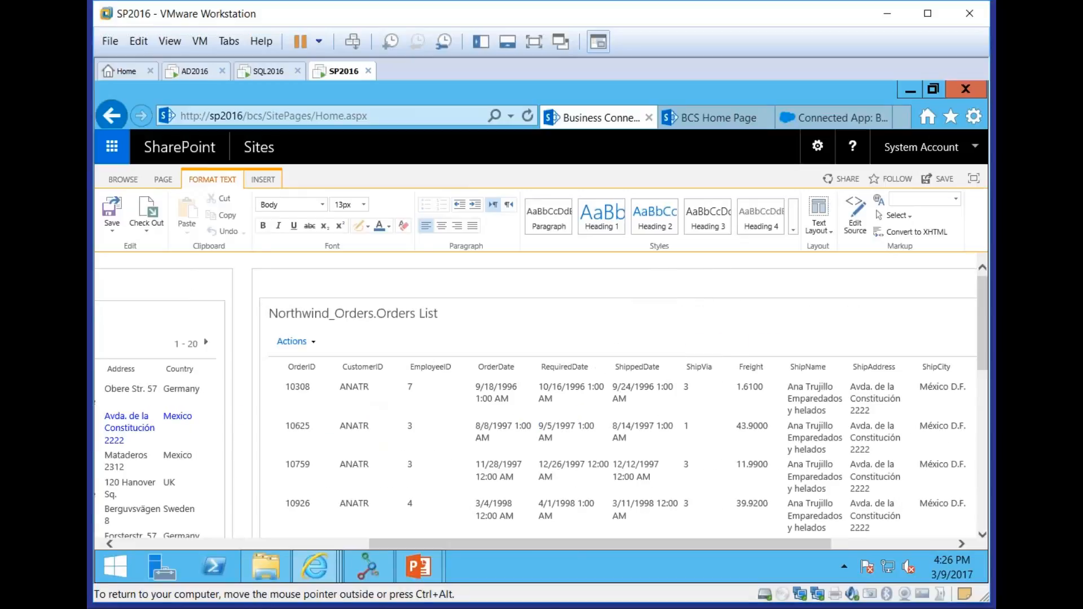
drag(648, 547, 797, 552)
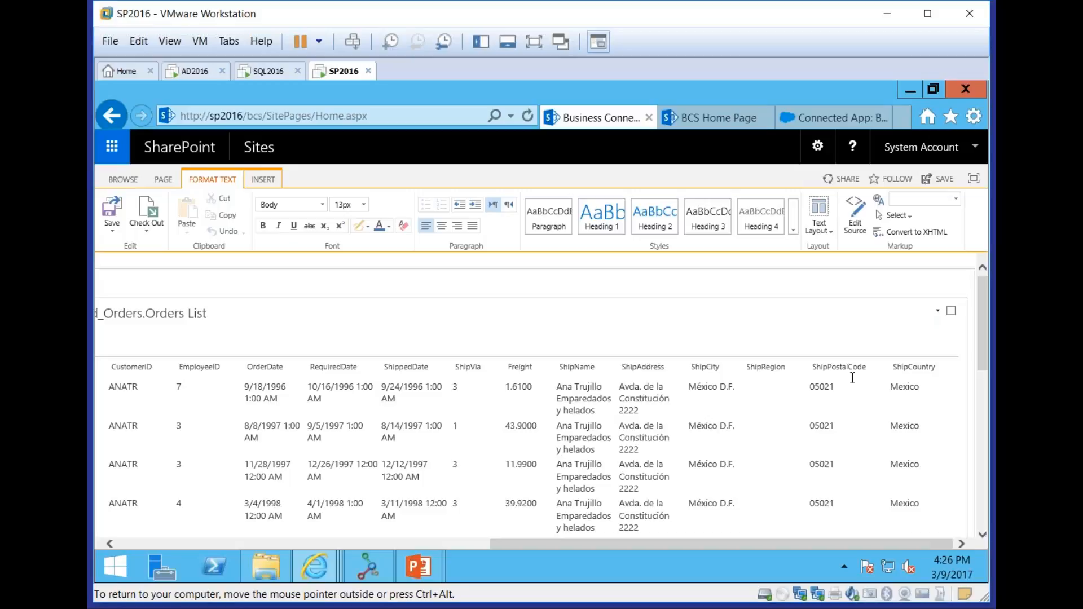
click(938, 311)
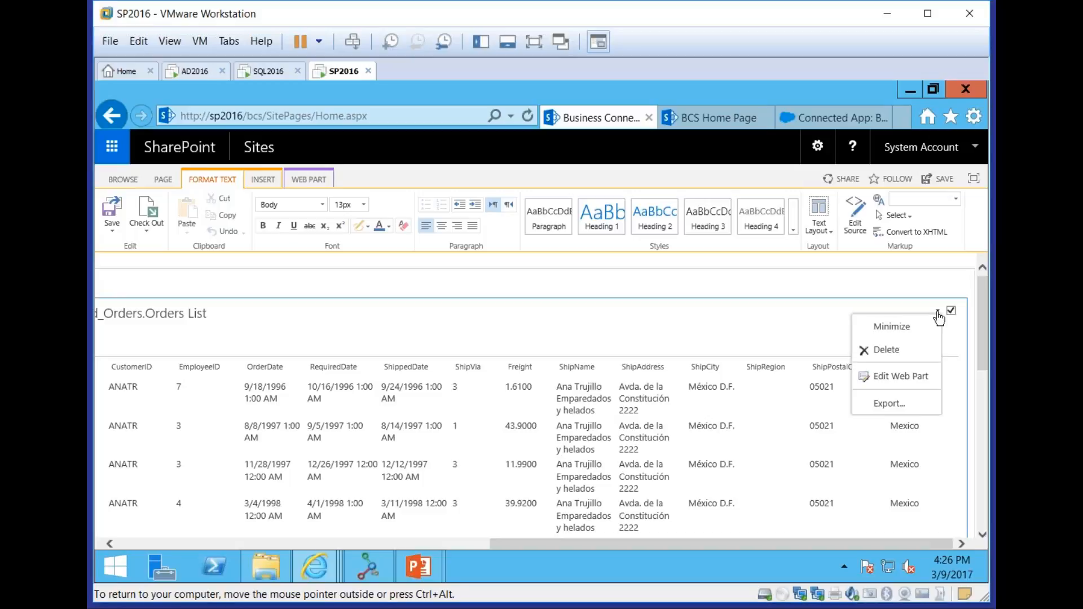
click(915, 376)
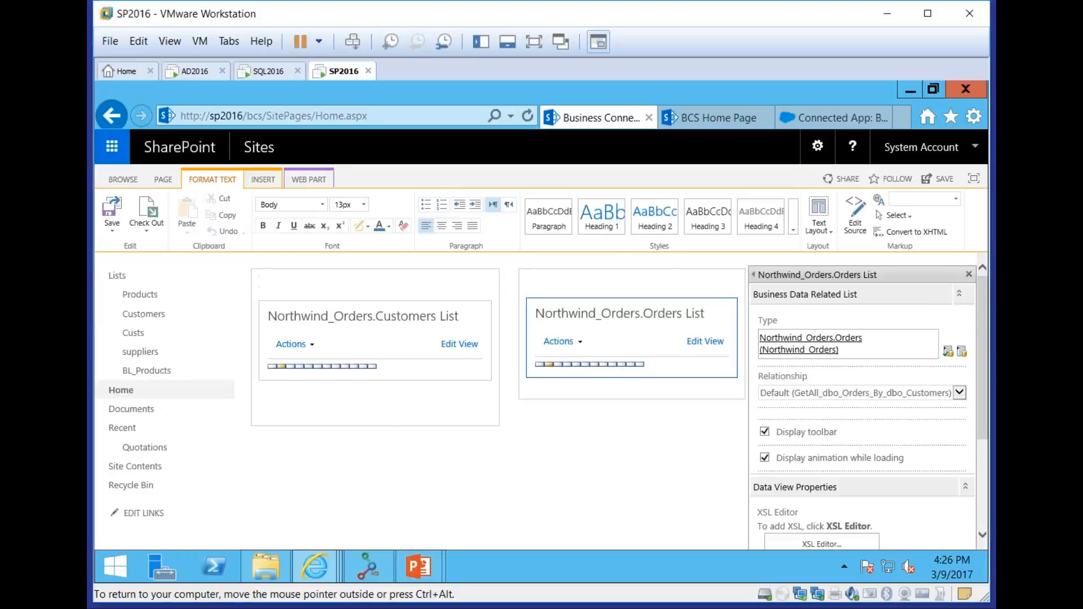
View the Orders List web part's XSL in the XSL Editor and close it without changes
scroll(987, 378, down, 3)
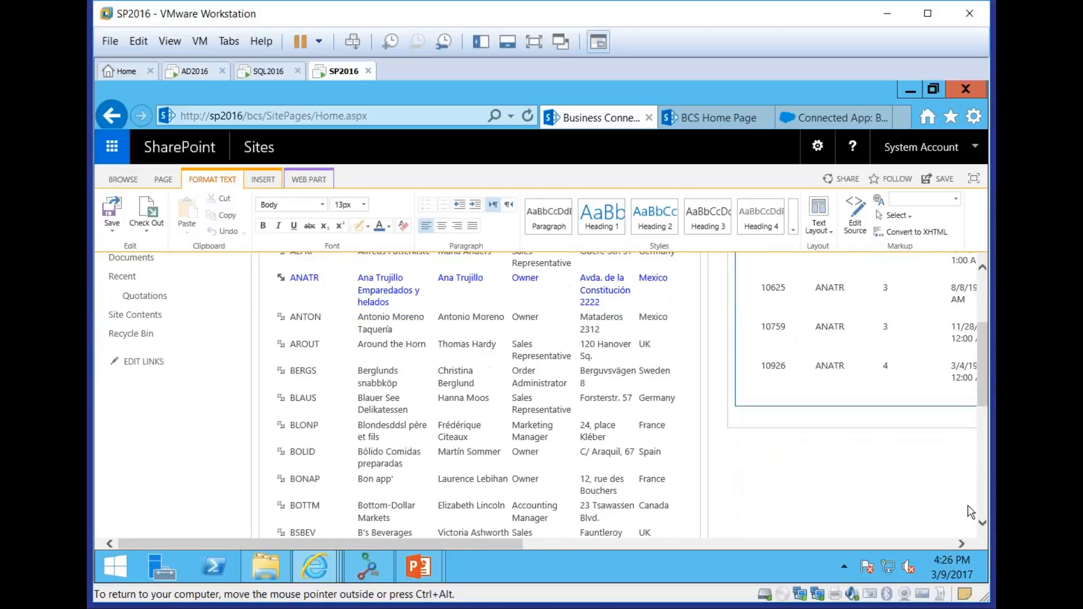
click(943, 543)
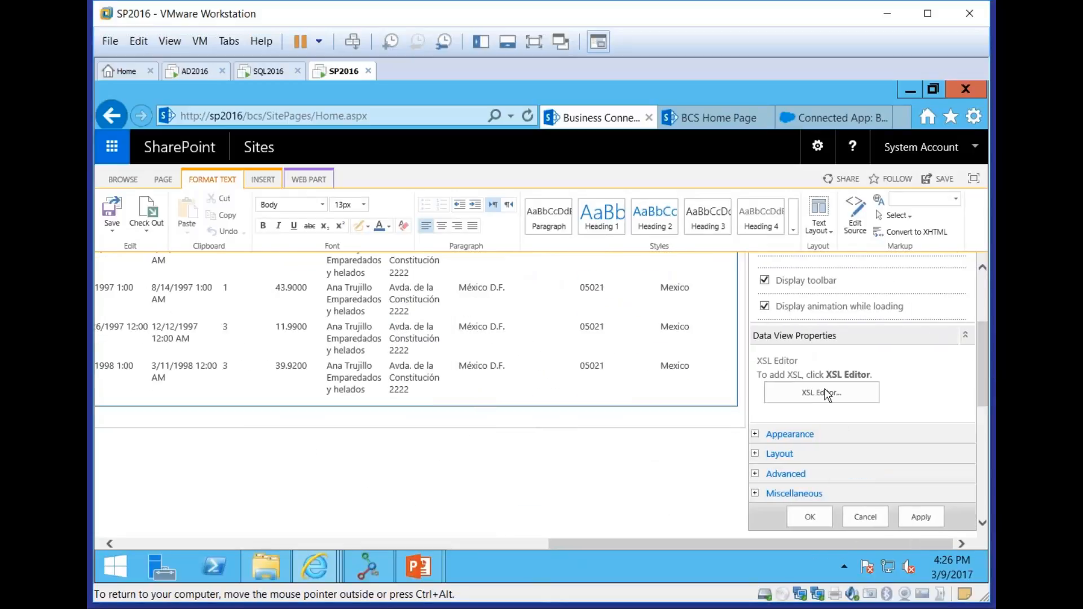
click(824, 392)
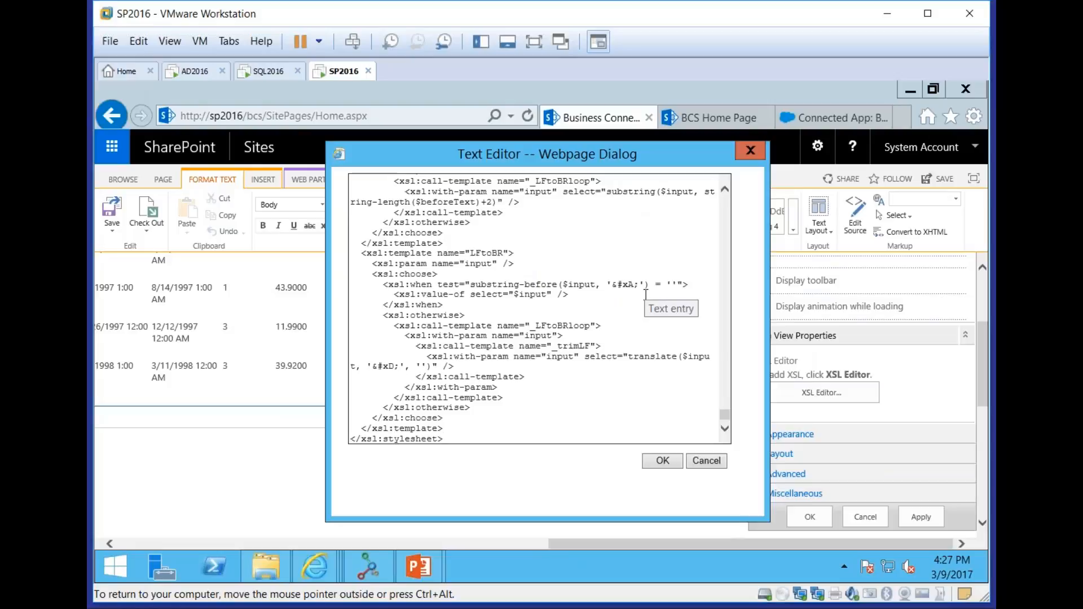
click(705, 460)
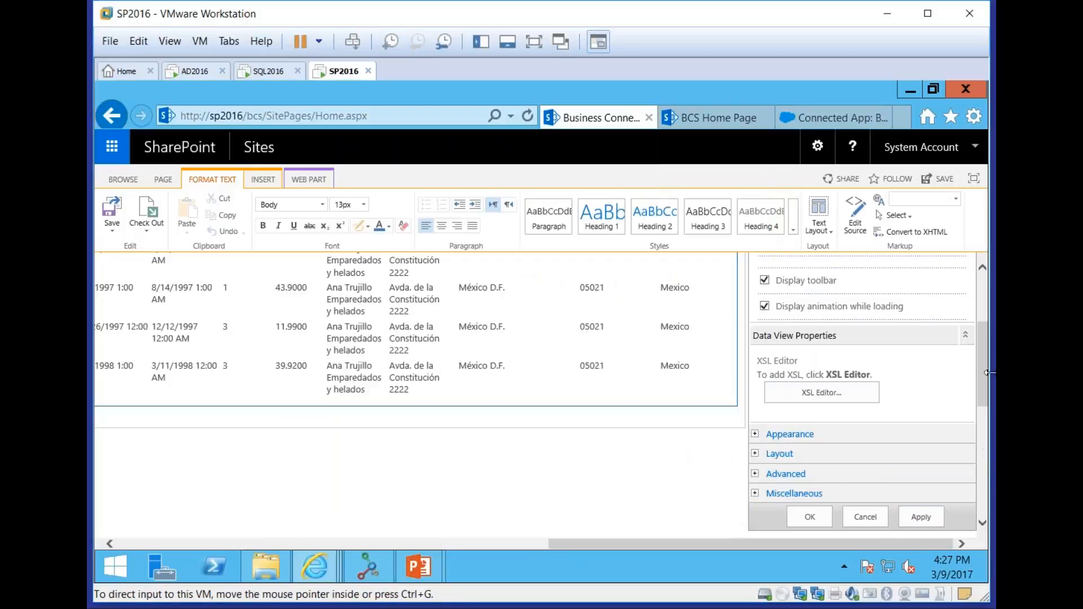
Open the Orders List web part's view settings, examine the column, sort, filter and paging options, and leave without changes
drag(983, 370, 983, 310)
click(704, 342)
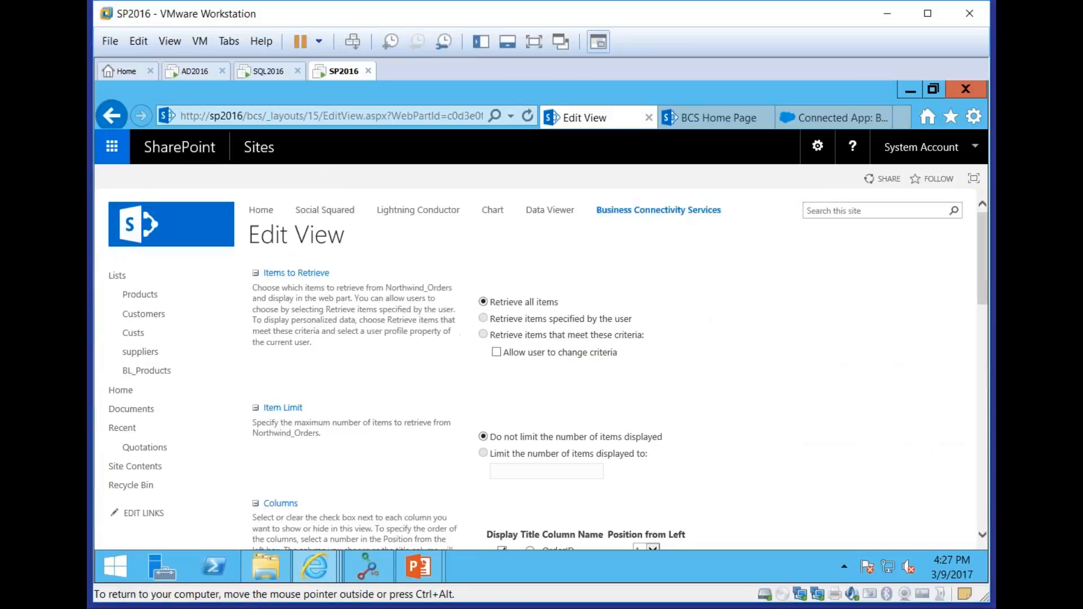
scroll(717, 477, down, 5)
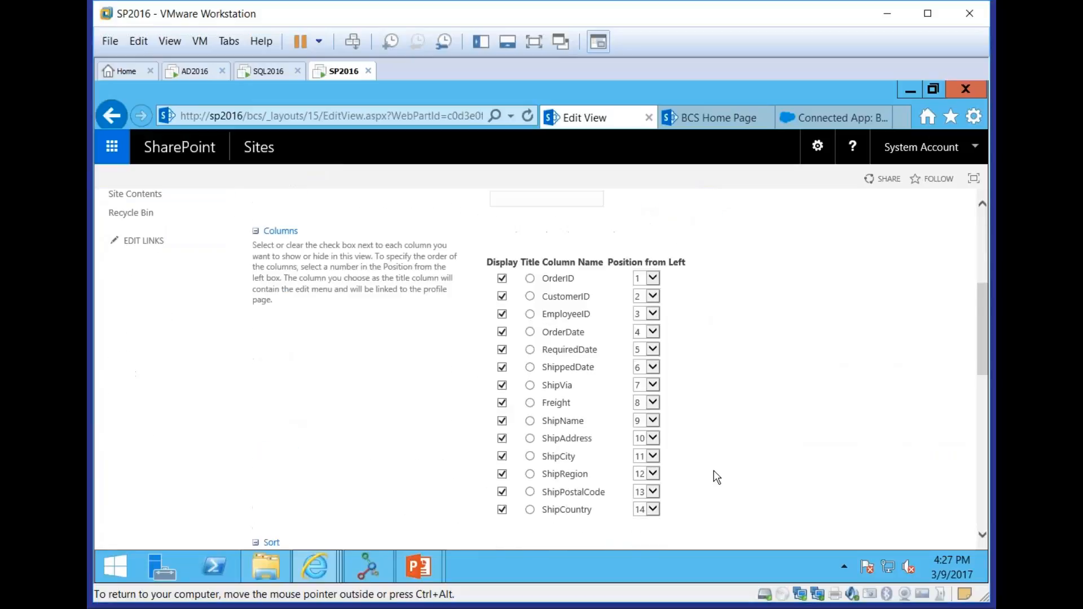
scroll(716, 477, down, 5)
scroll(717, 477, down, 4)
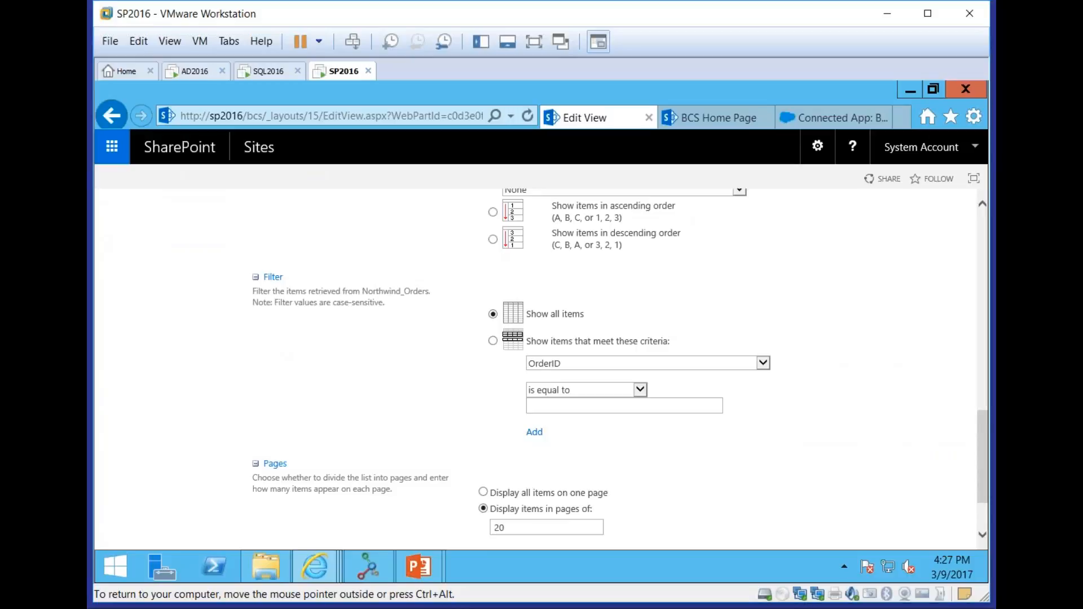
scroll(716, 367, down, 2)
click(938, 486)
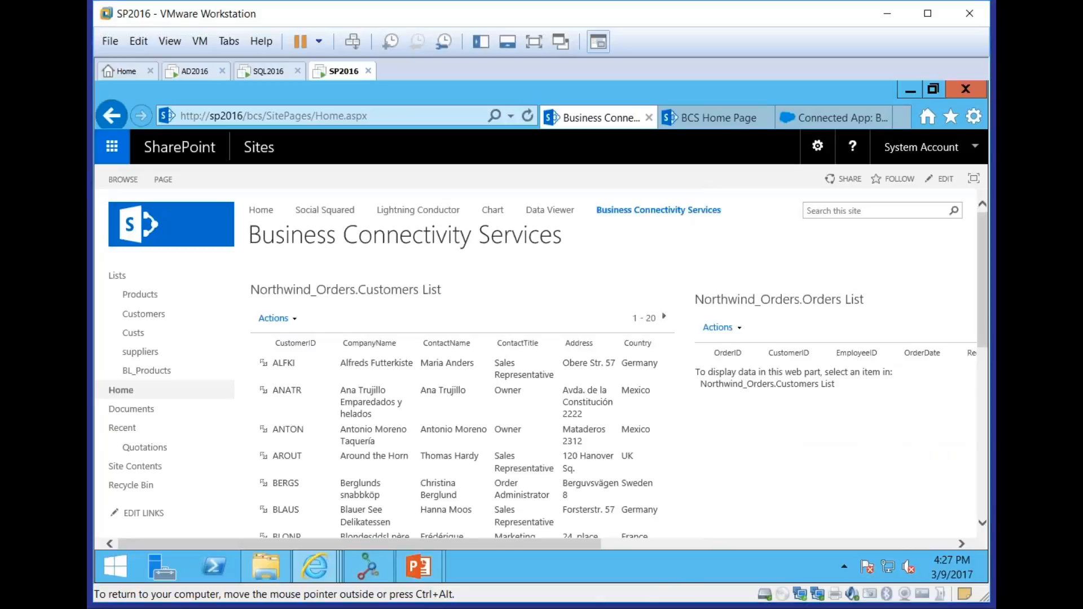
Edit the home page again, examine the Business Data List and Business Data Related List web parts available for insertion, and cancel
click(170, 179)
click(114, 210)
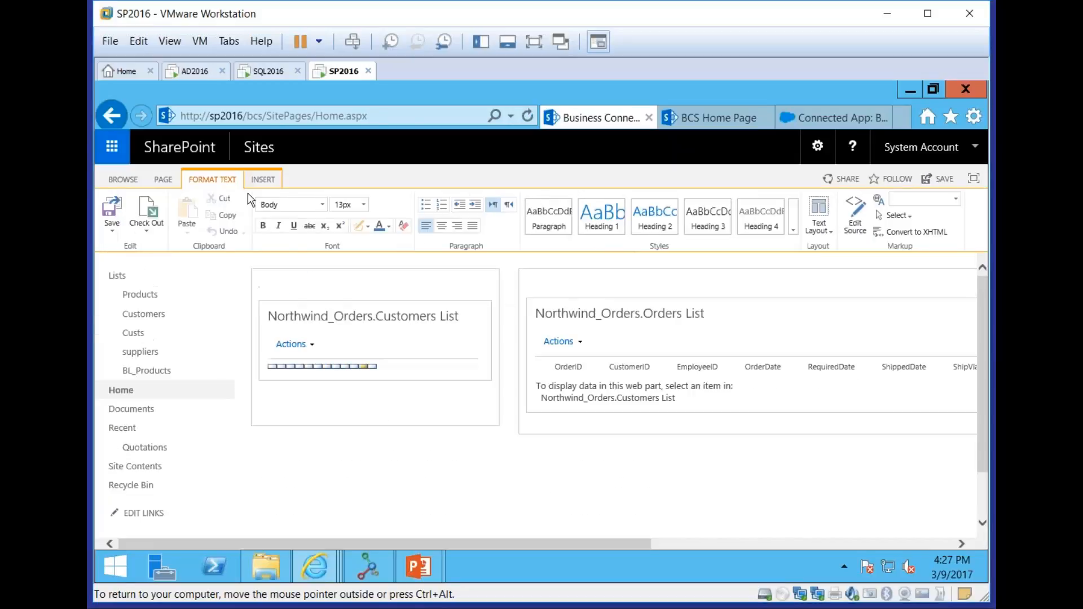
click(263, 180)
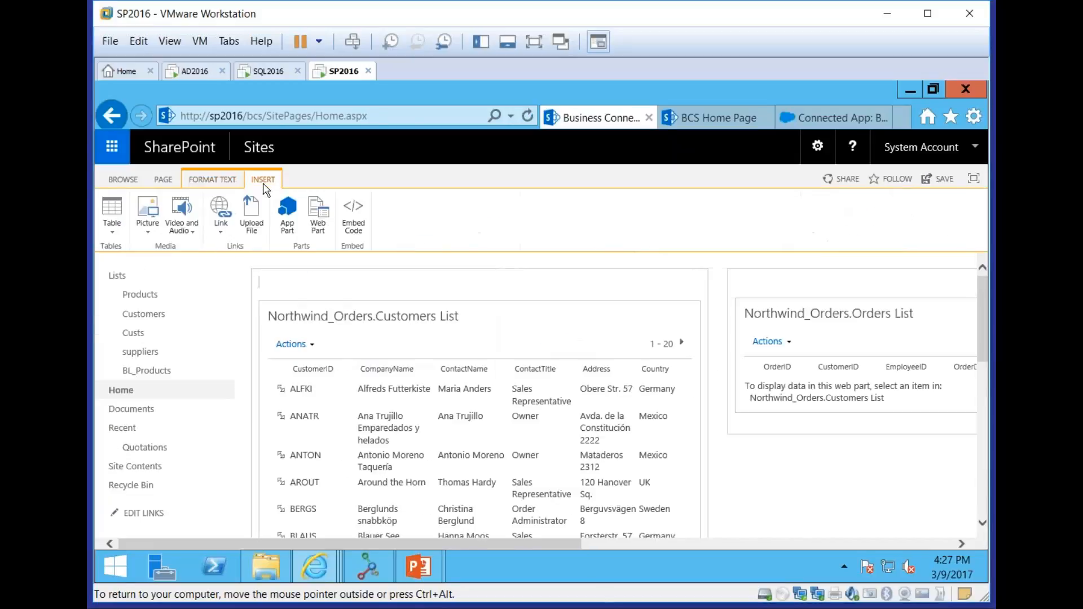
click(318, 224)
click(169, 316)
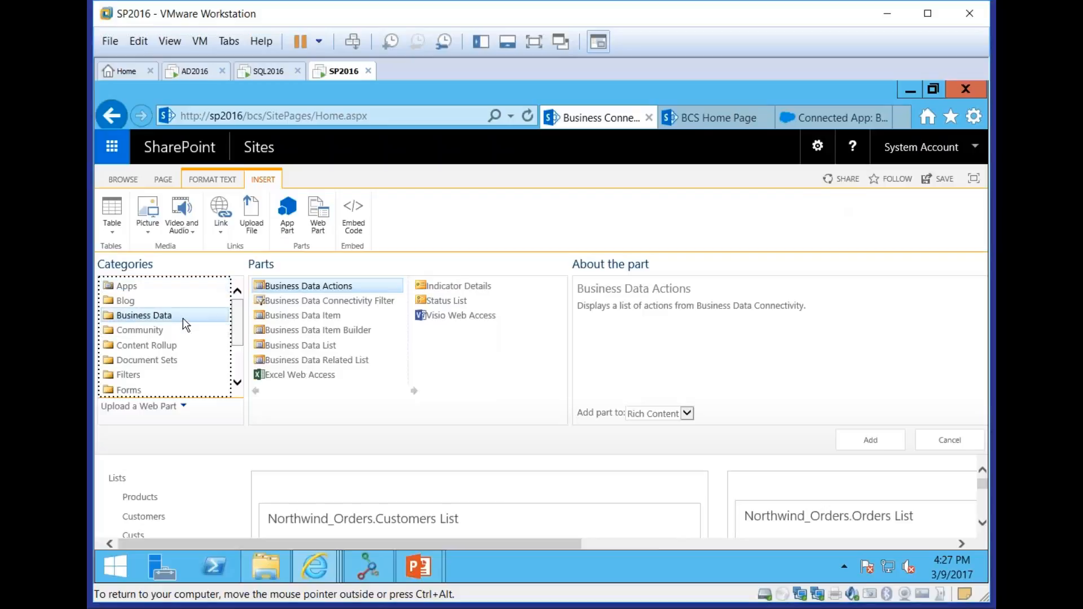
click(335, 345)
click(365, 361)
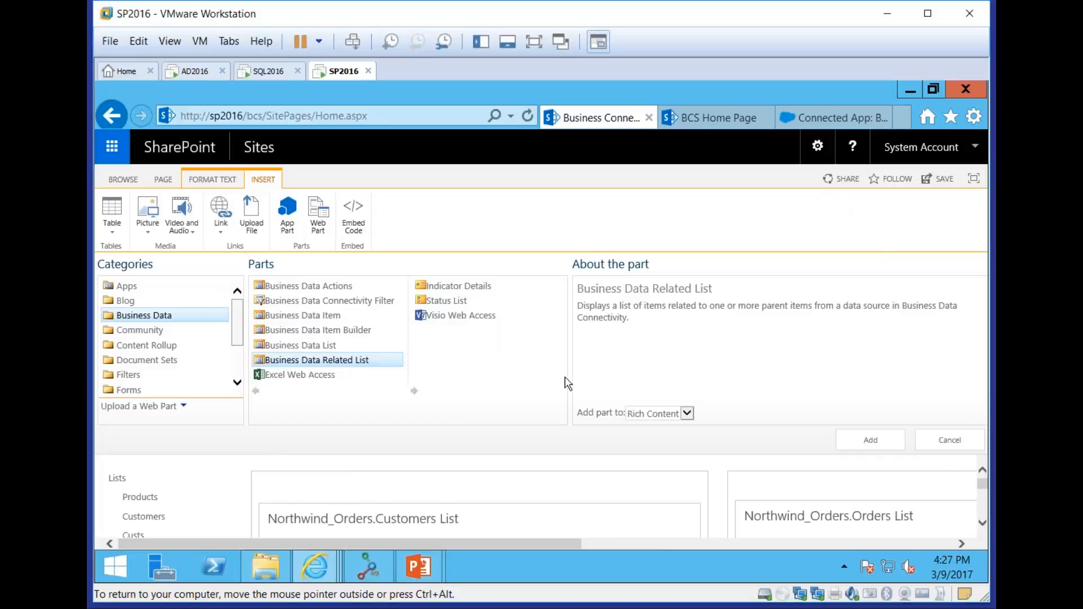
click(952, 439)
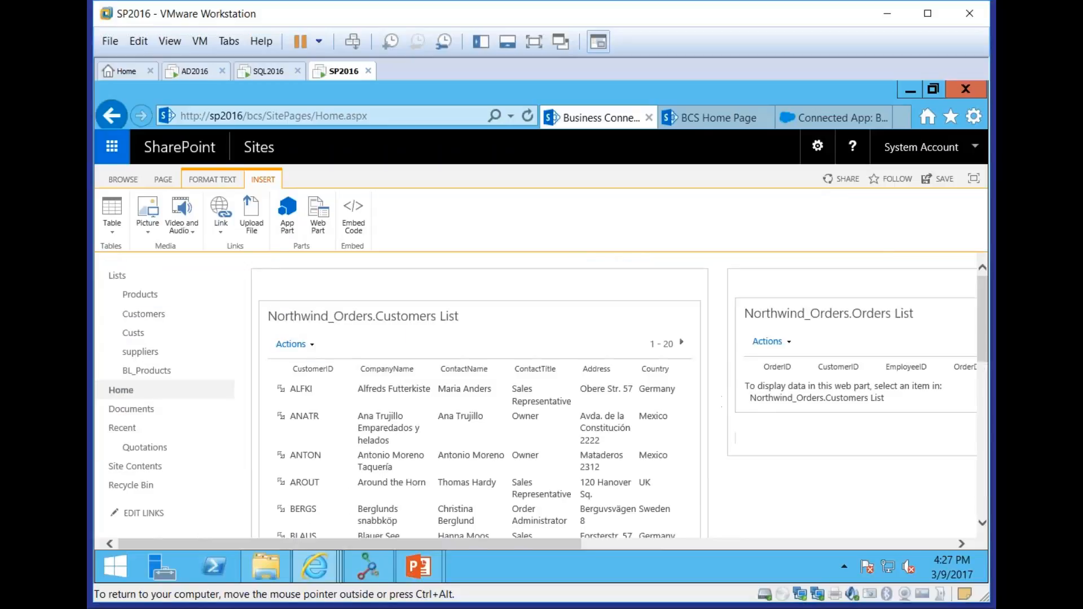
Leave the page's edit mode by going to the site's Home page and discarding the unsaved edits
click(123, 179)
click(125, 373)
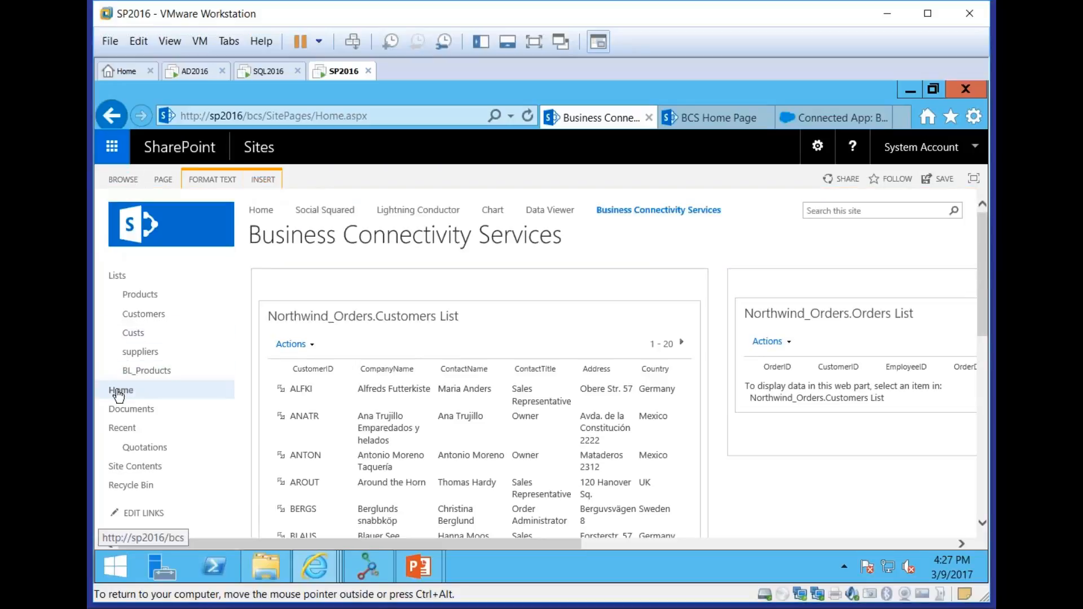
click(596, 387)
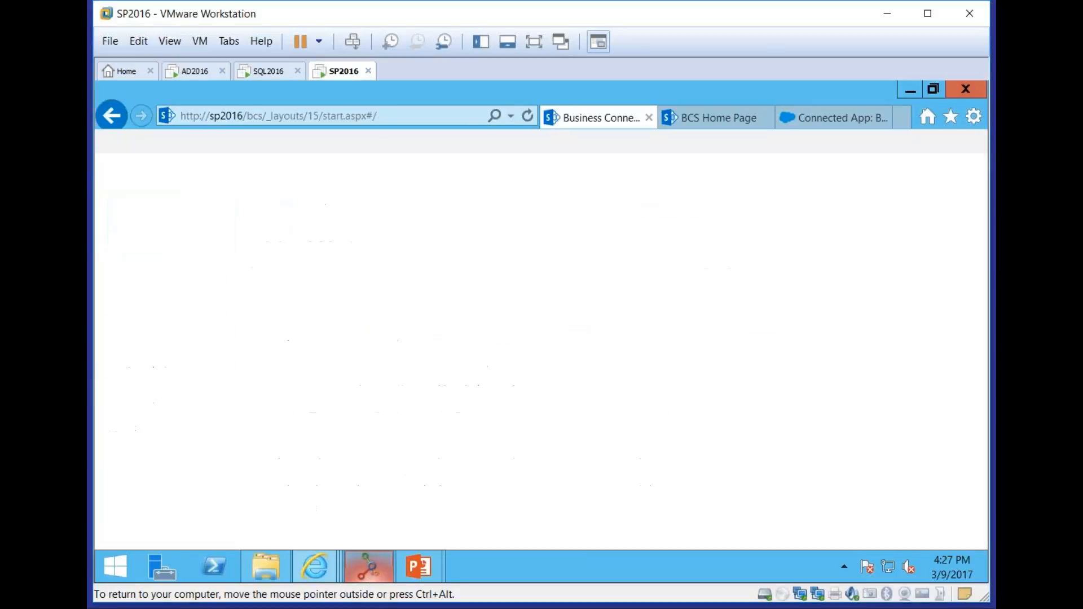
Switch to the PowerPoint slide show and advance to the Building an External Content Type slide
mouse_move(418, 567)
click(516, 477)
key(Right)
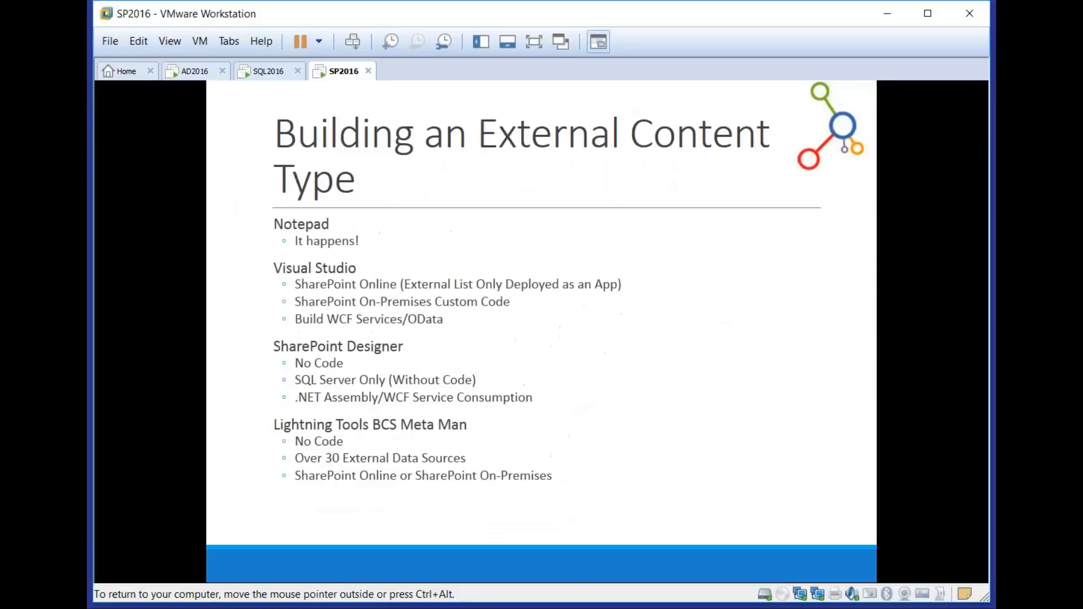
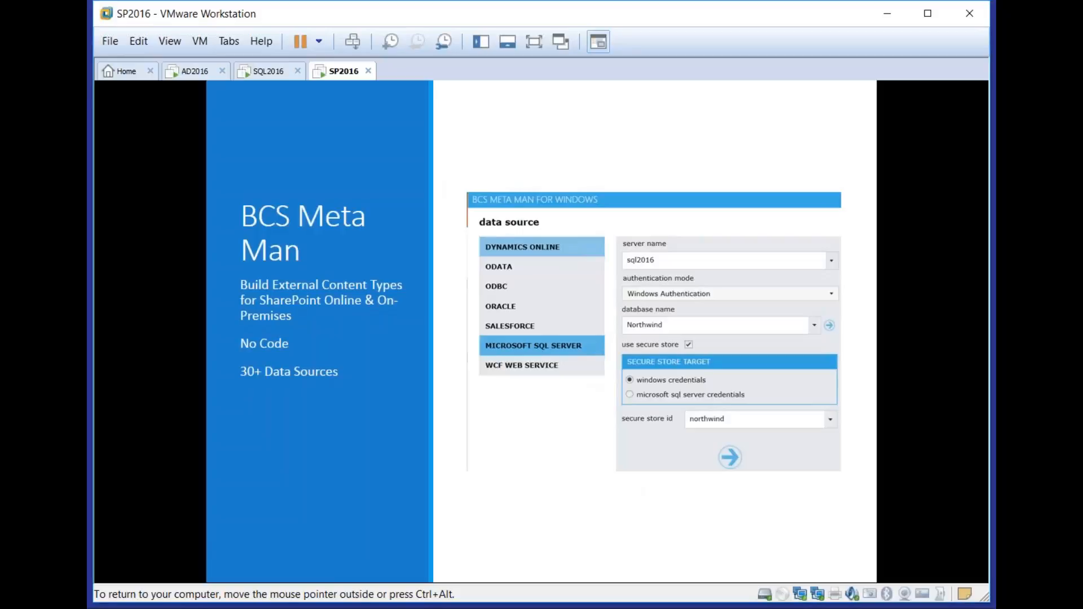
Switch to BCS Meta Man and examine the ODBC data source types and the Oracle connection settings
key(alt+Tab)
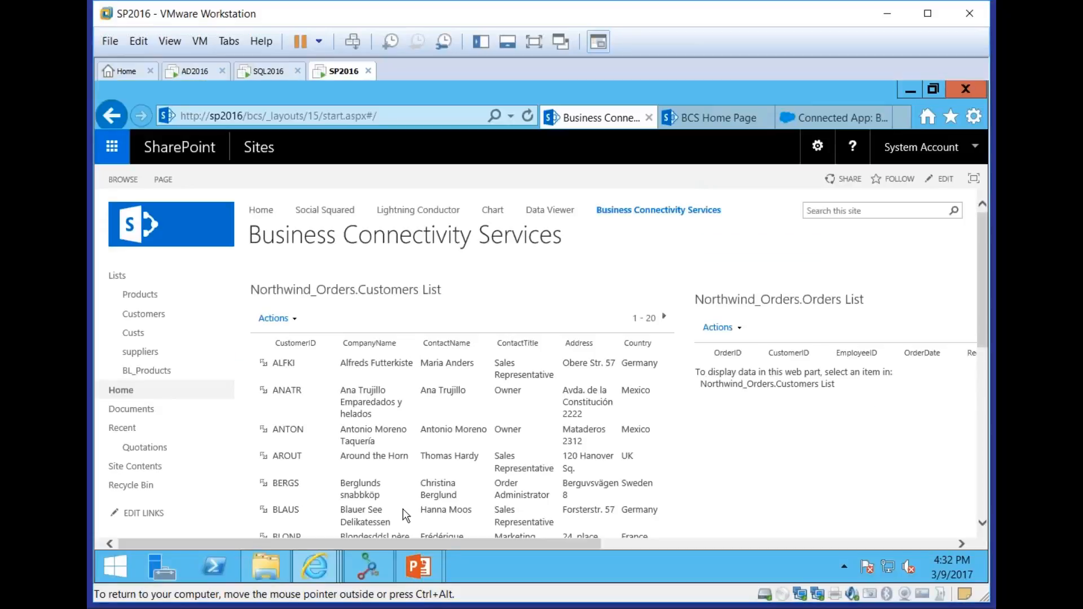
click(378, 565)
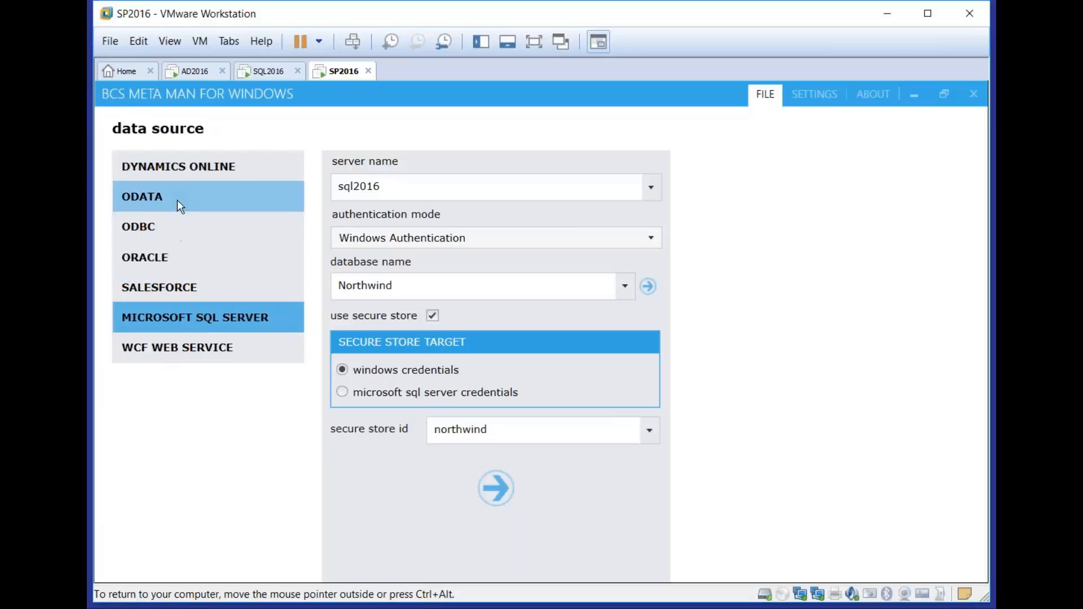
click(160, 224)
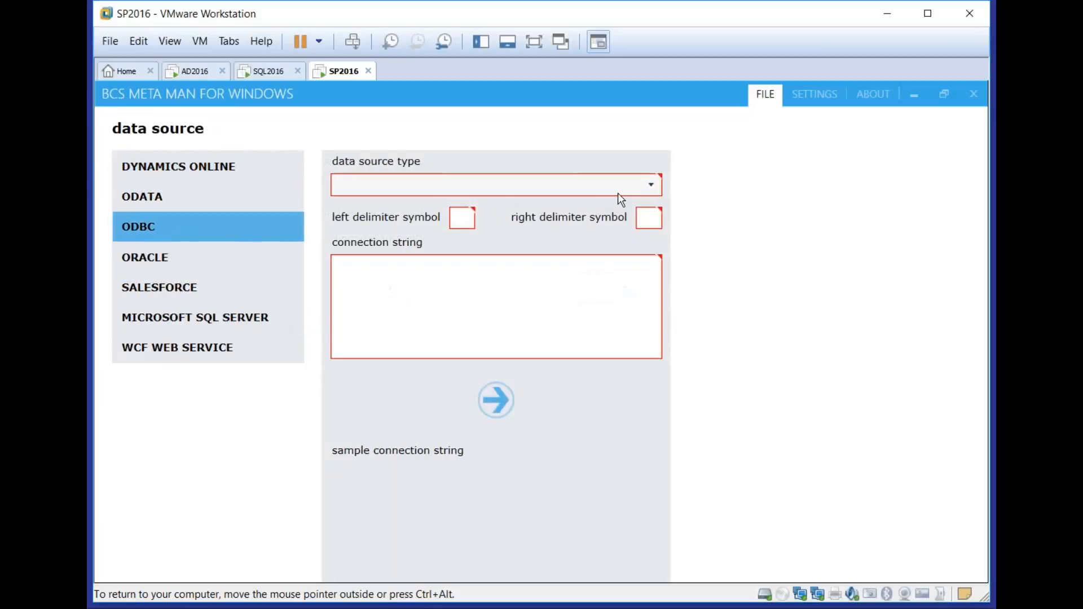
click(631, 187)
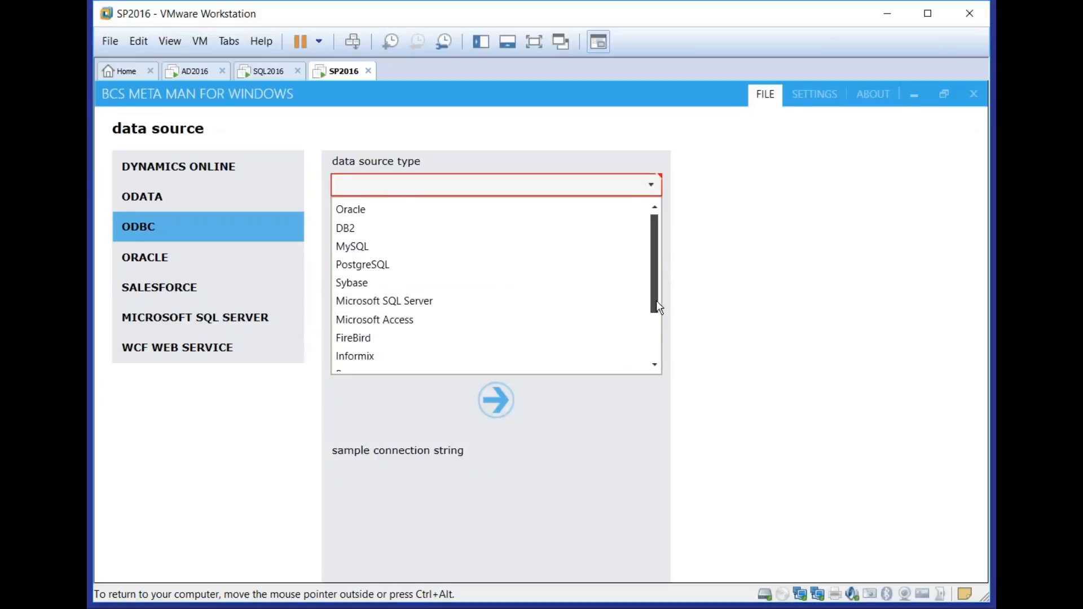
drag(652, 293, 654, 347)
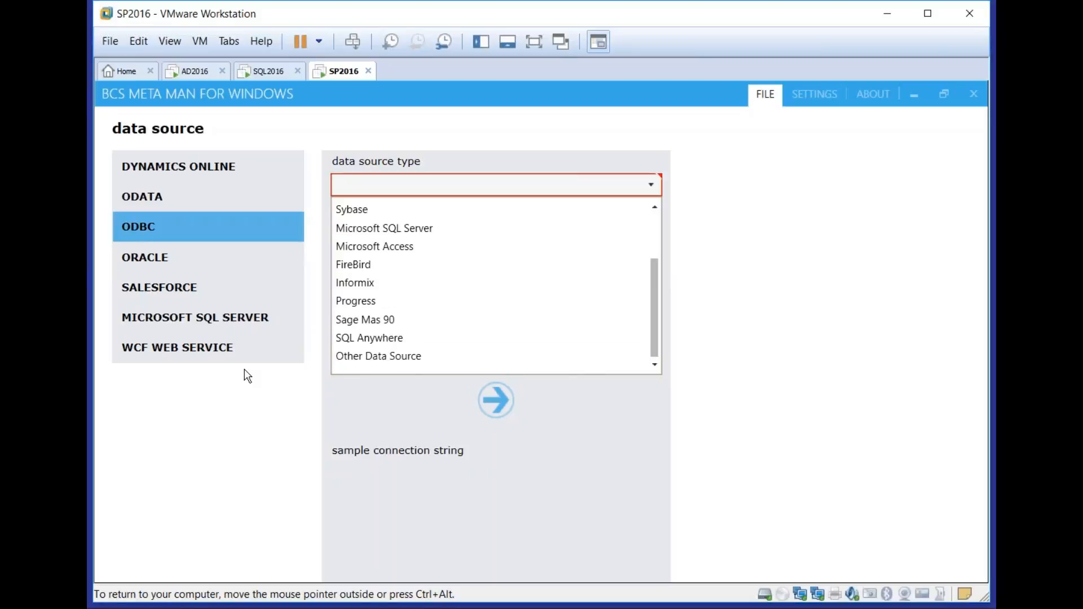
click(254, 432)
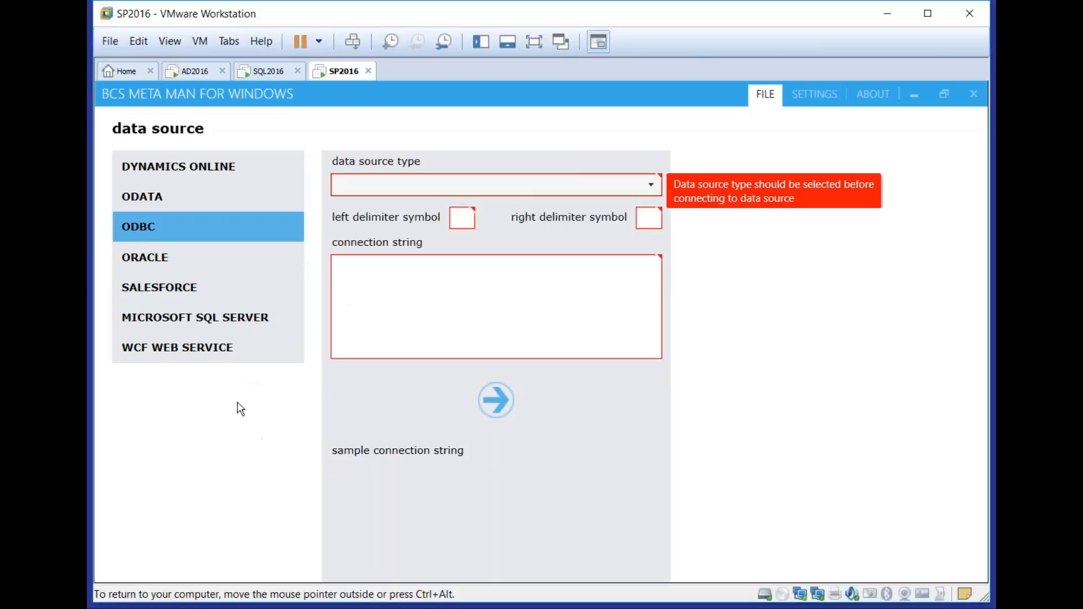
click(157, 251)
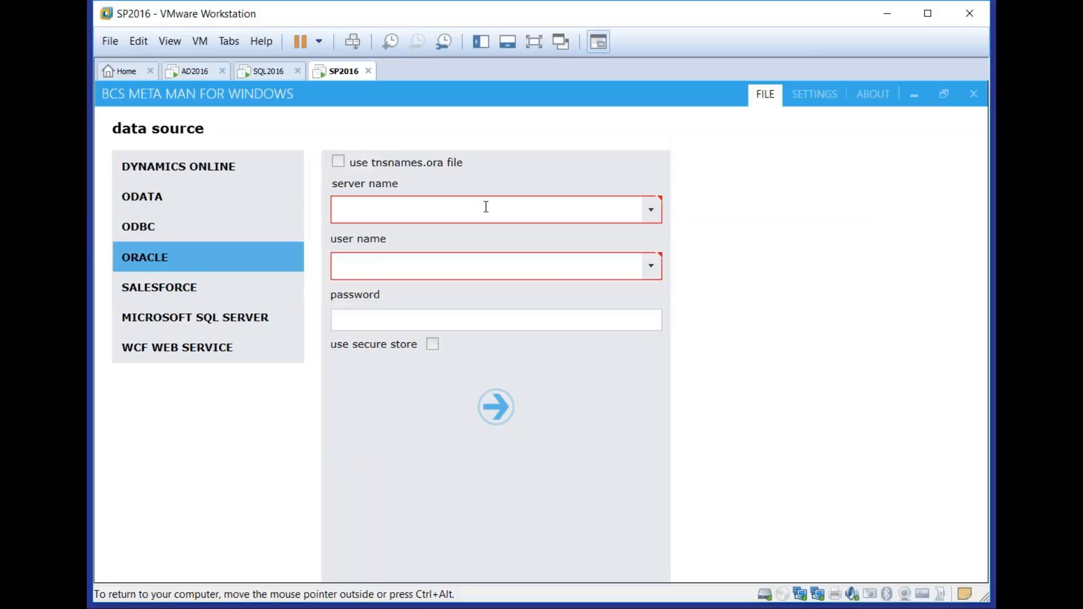
Connect to the Salesforce data source with the saved credentials in full screen and list its tables
click(252, 299)
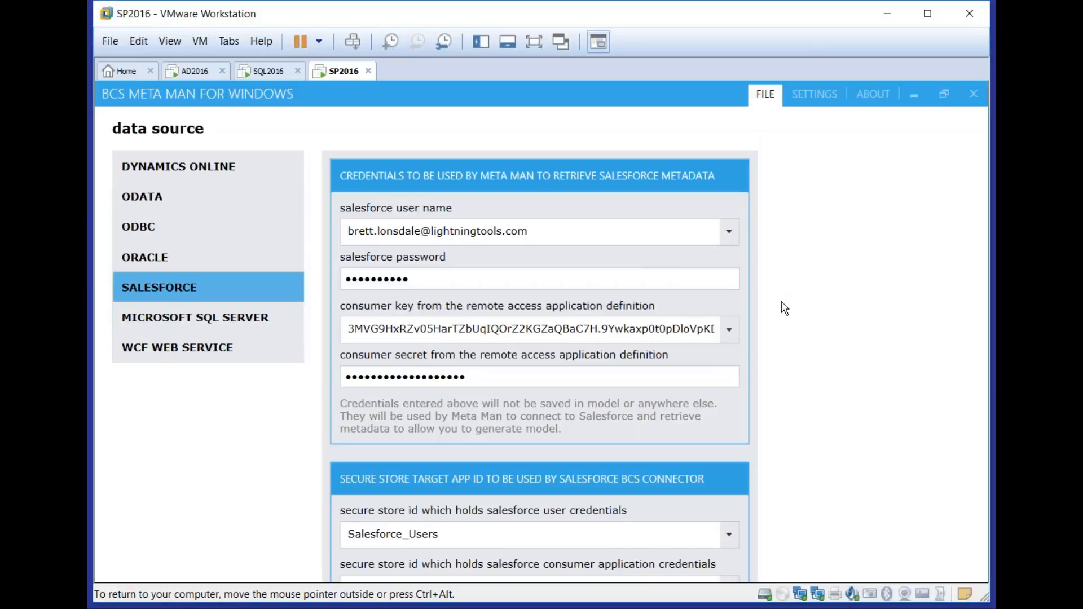
click(534, 45)
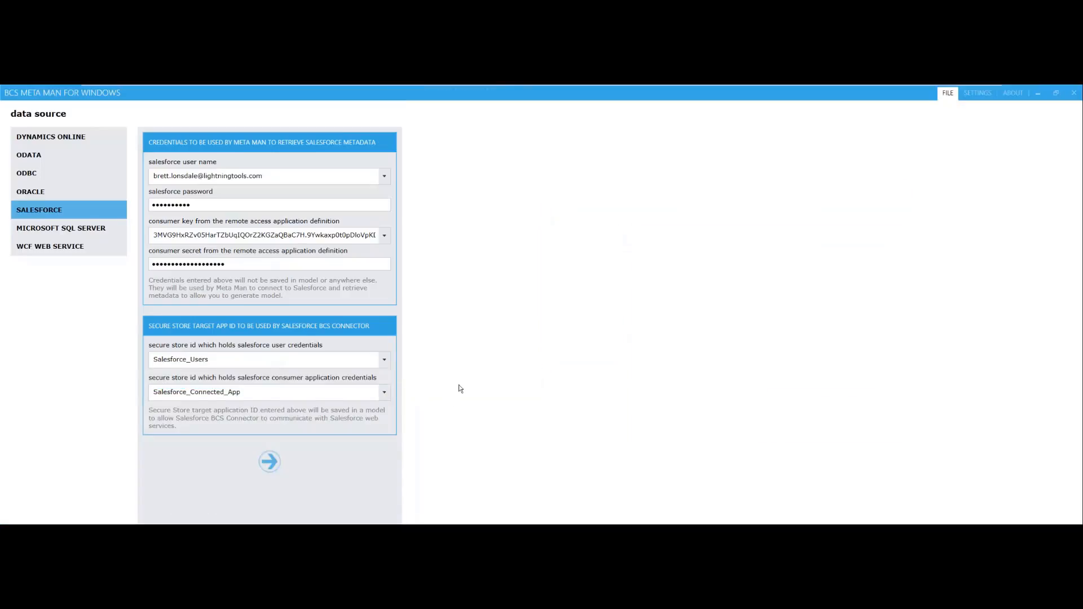
click(269, 461)
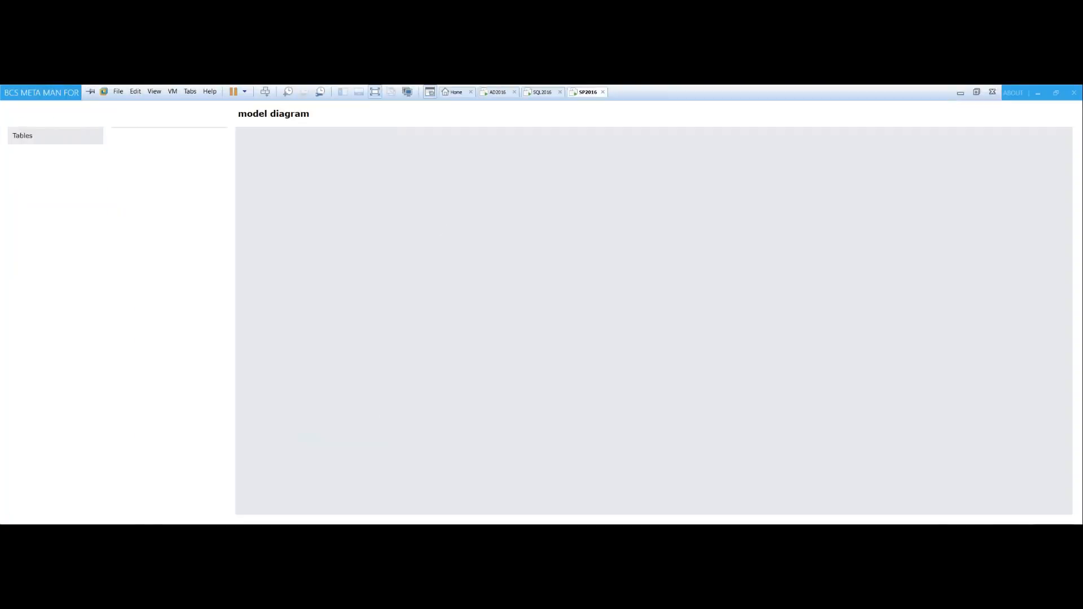
click(43, 140)
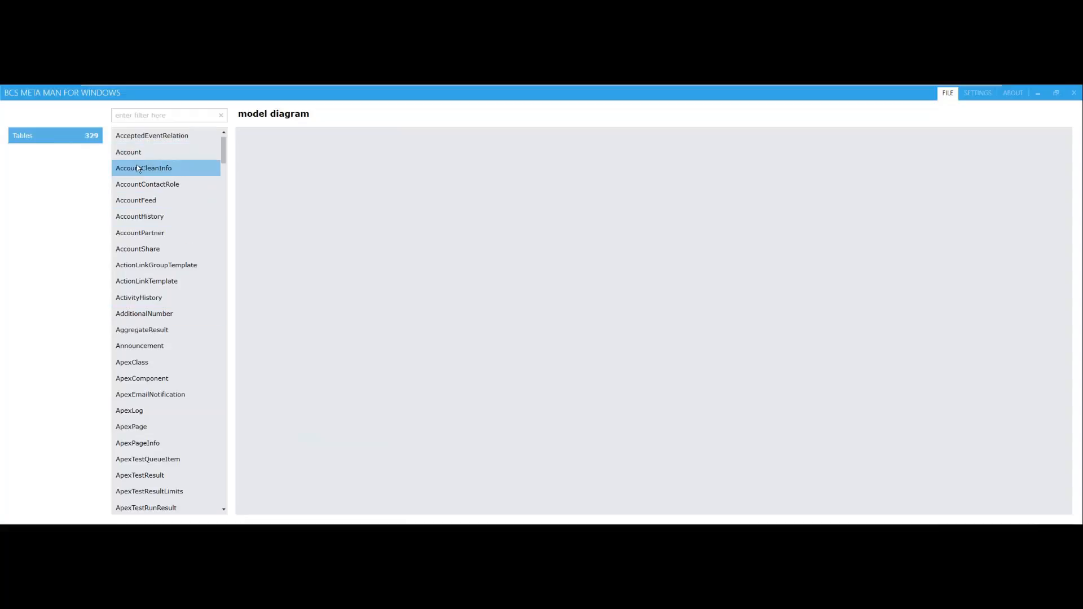
Create an Account external content type from the Account table with all finder, identifier, create, update and delete methods
drag(132, 153, 445, 213)
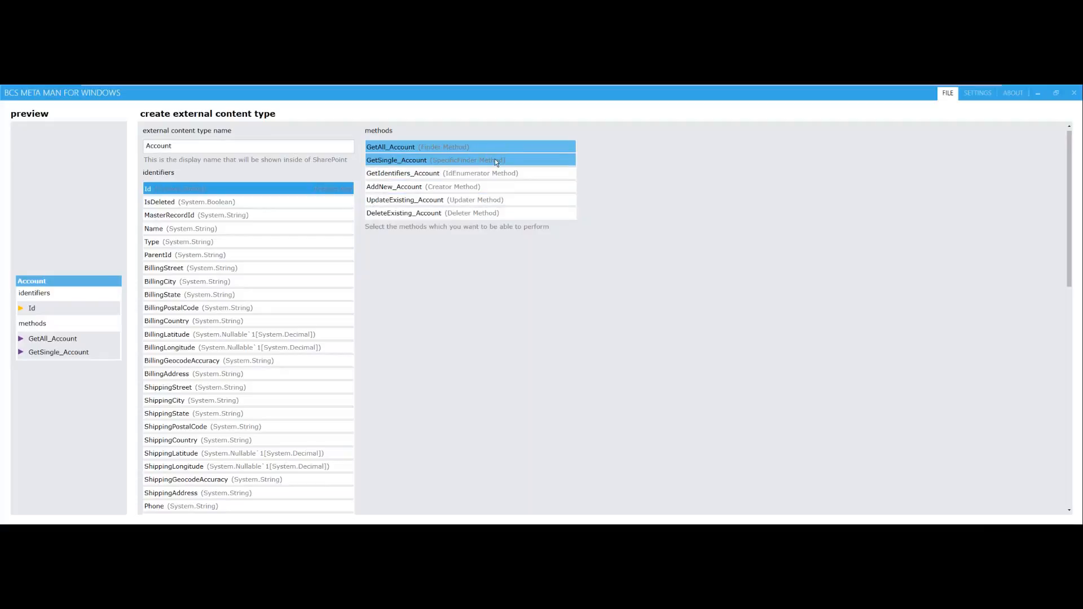
click(475, 186)
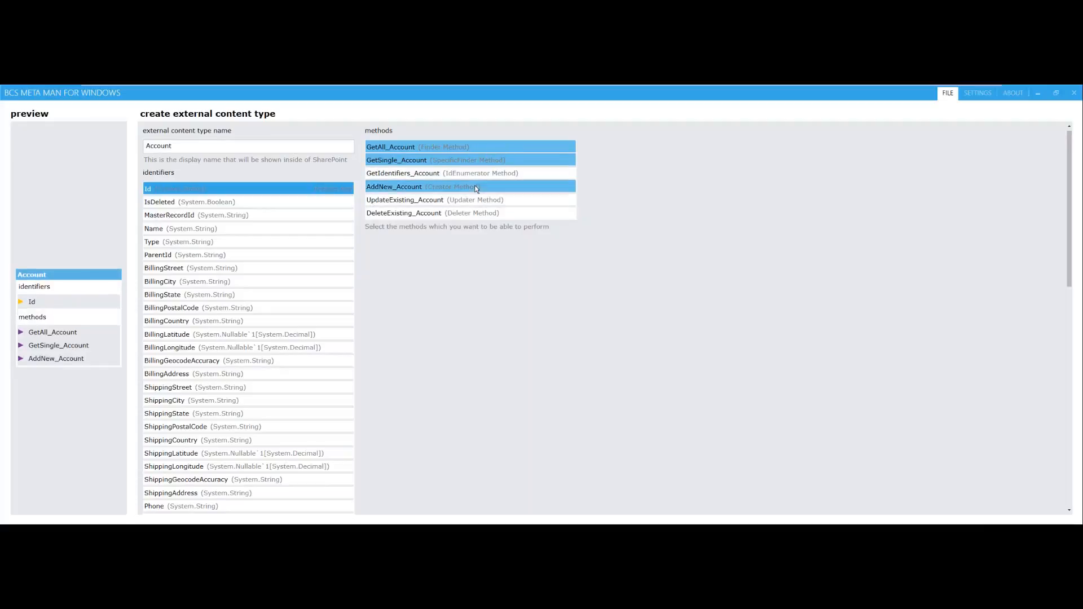
click(473, 199)
click(469, 213)
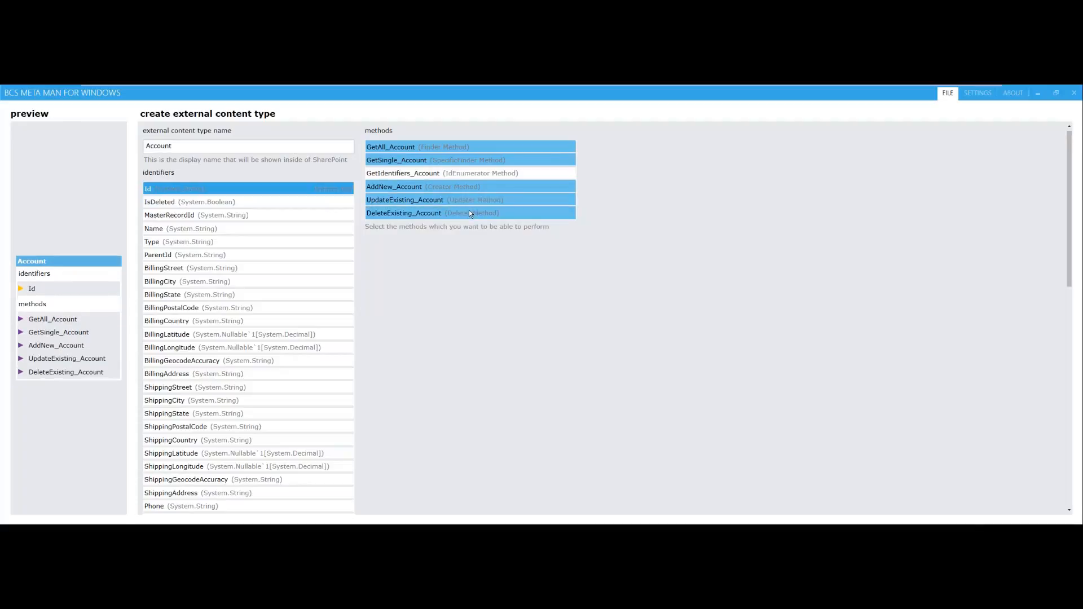
click(518, 171)
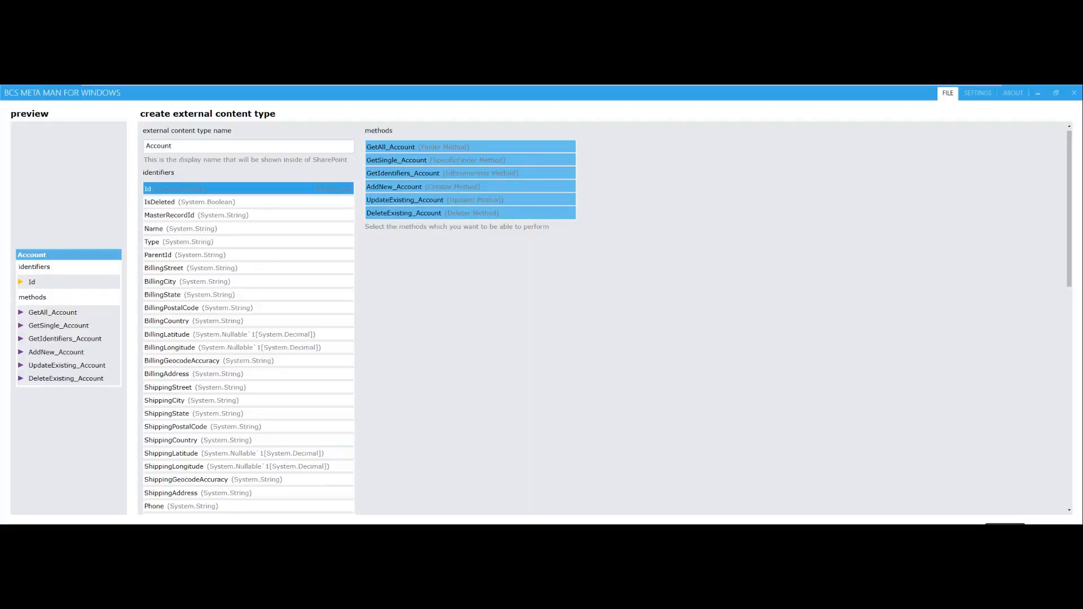
click(1005, 526)
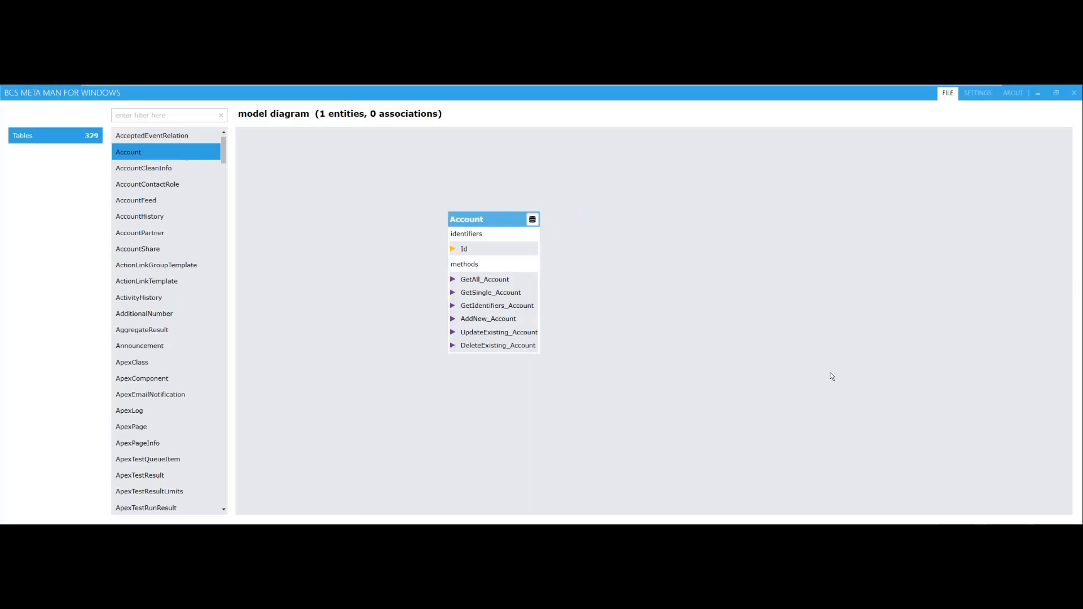
Leave the virtual machine's full screen view and move the Account entity into the middle of the model diagram
mouse_move(767, 89)
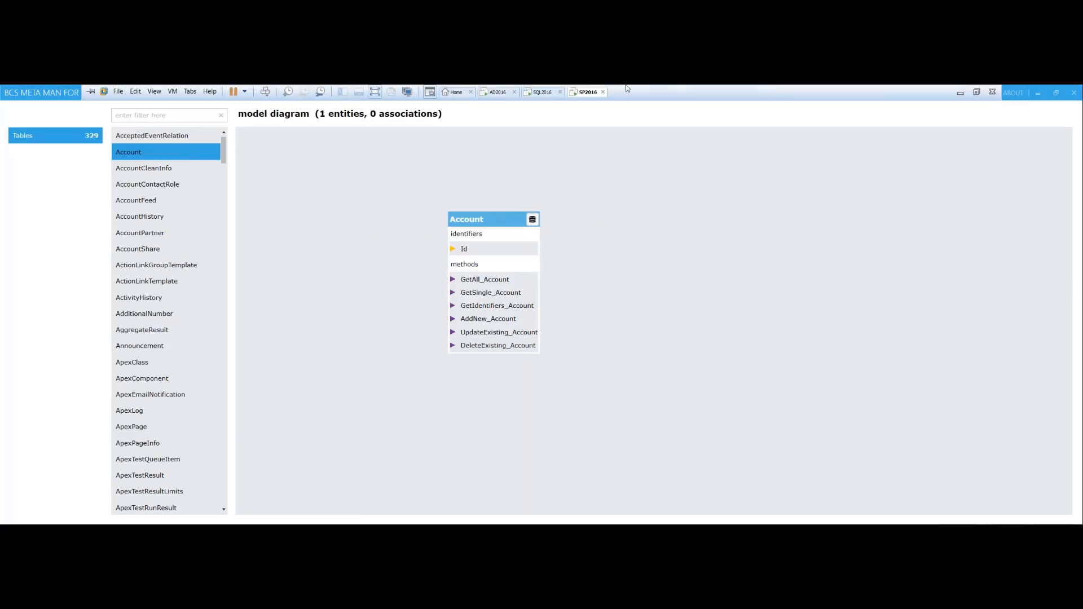
click(377, 92)
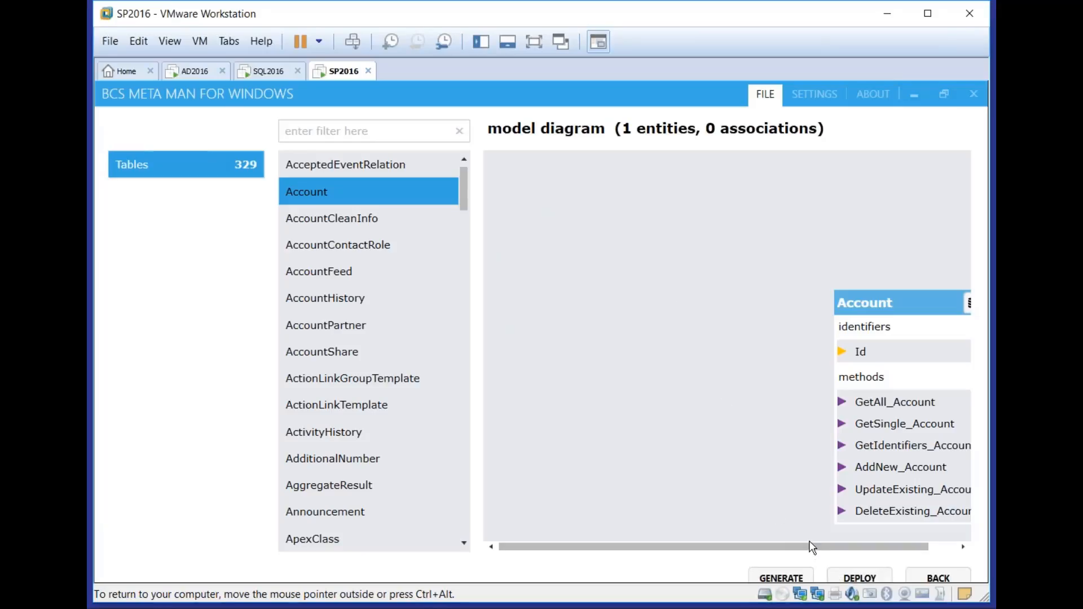
drag(812, 547, 946, 553)
click(864, 284)
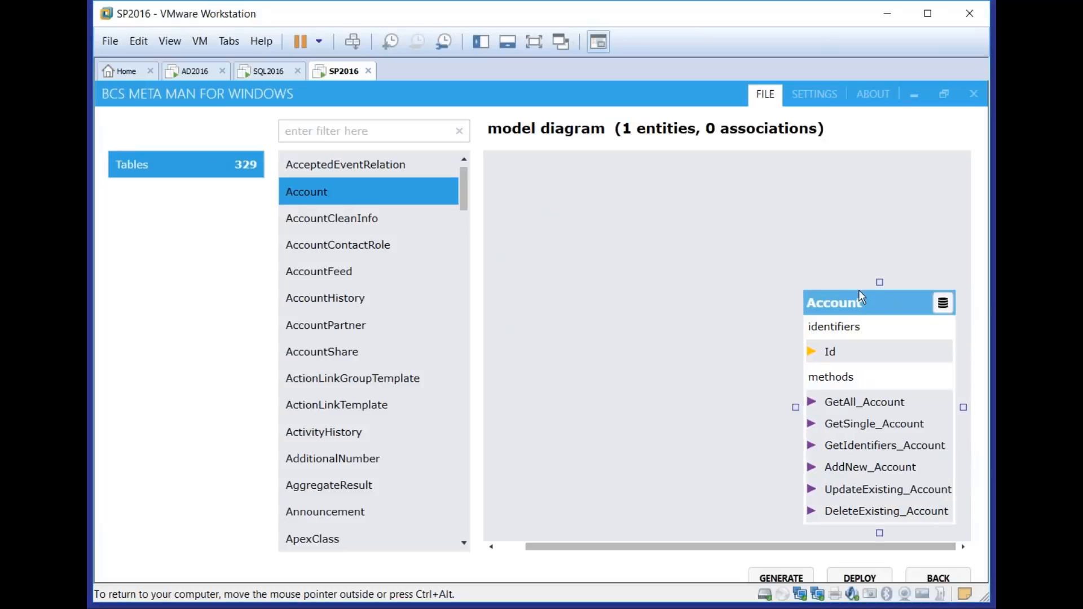
drag(859, 291, 651, 212)
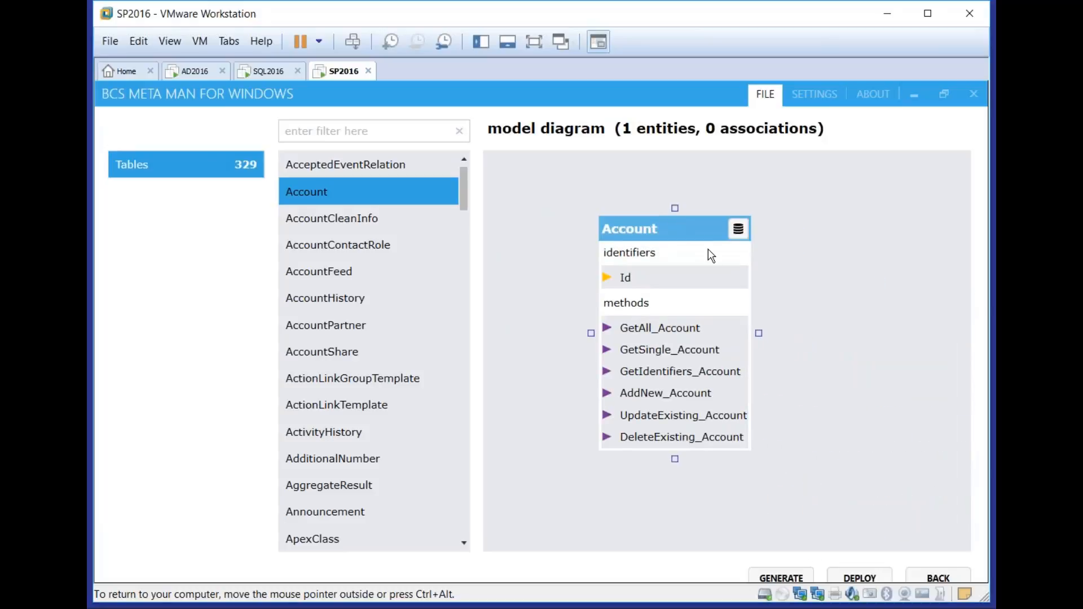
Preview the Account entity's data, look through its columns and records, and close the preview
click(737, 228)
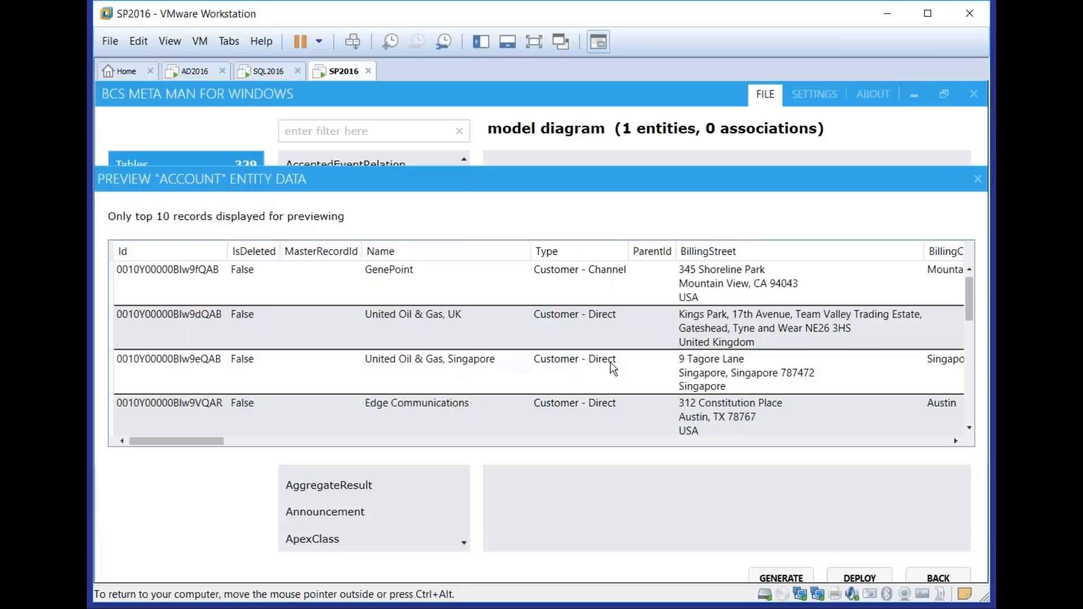
drag(180, 440, 201, 441)
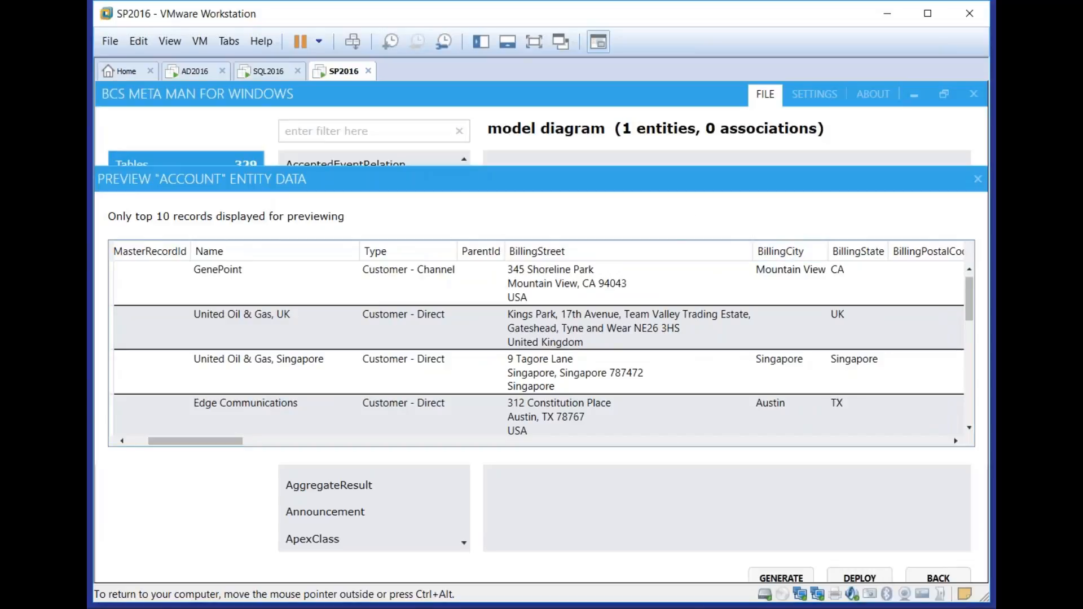
mouse_move(969, 299)
mouse_down()
mouse_move(975, 403)
mouse_move(975, 298)
mouse_up()
click(978, 179)
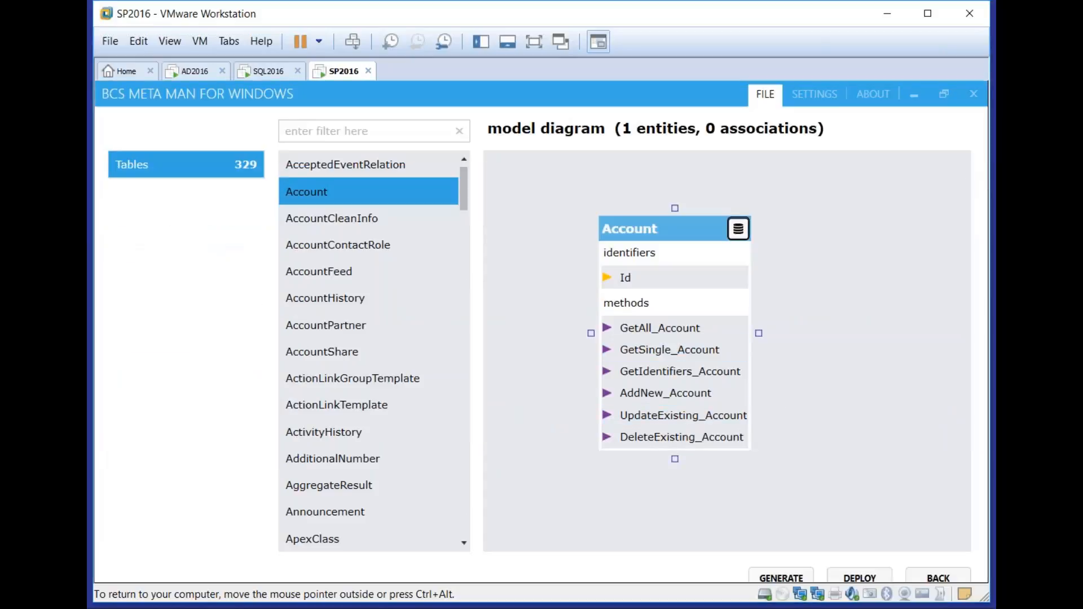
Return to the data source selection, choose Microsoft SQL Server and examine the authentication modes, keeping Windows Authentication
click(935, 575)
click(256, 326)
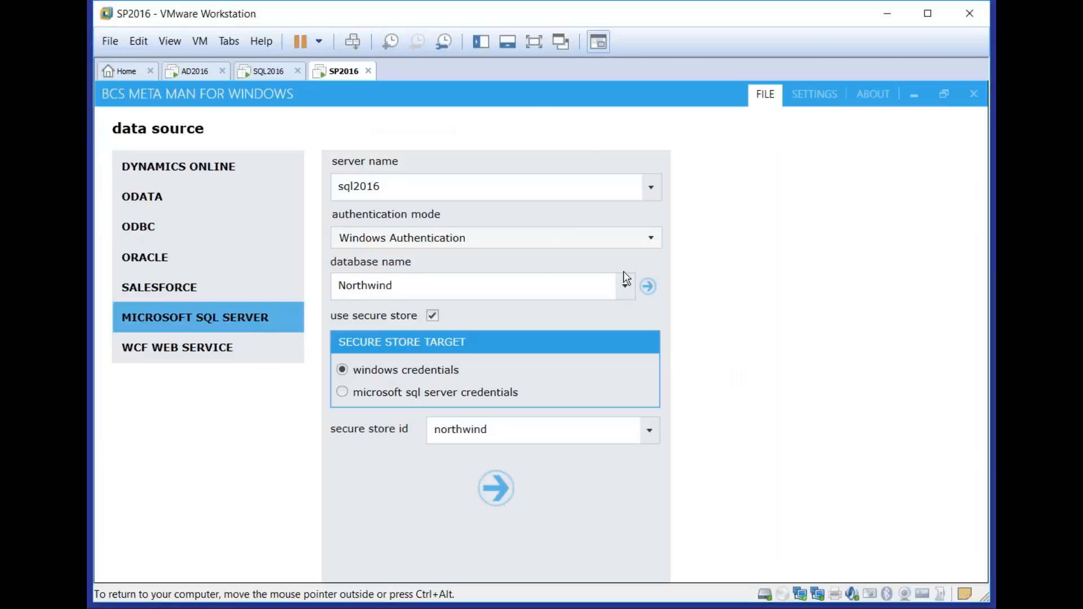
click(645, 240)
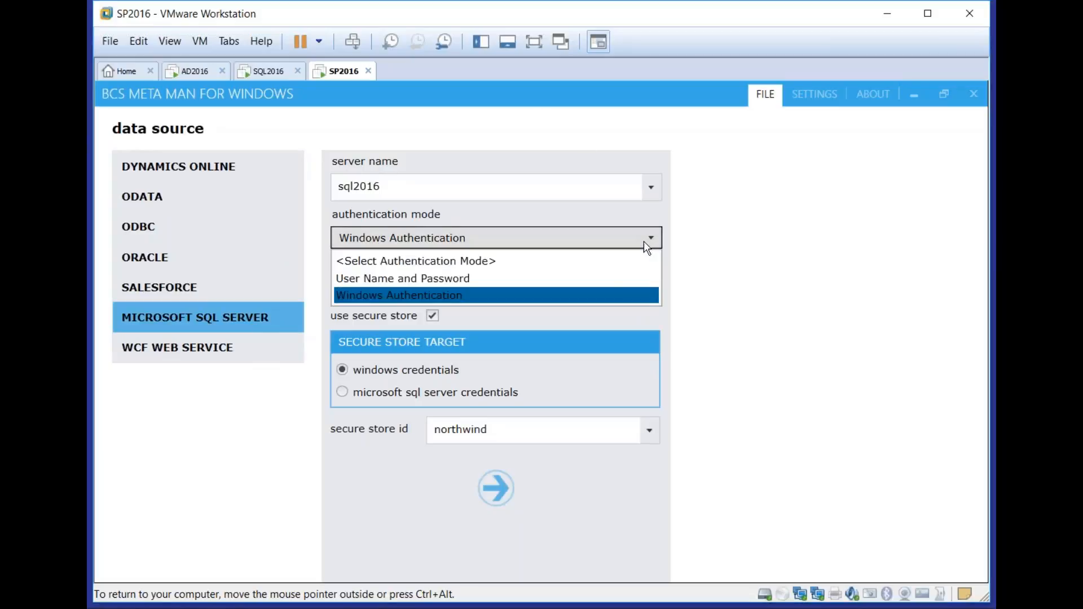
click(679, 301)
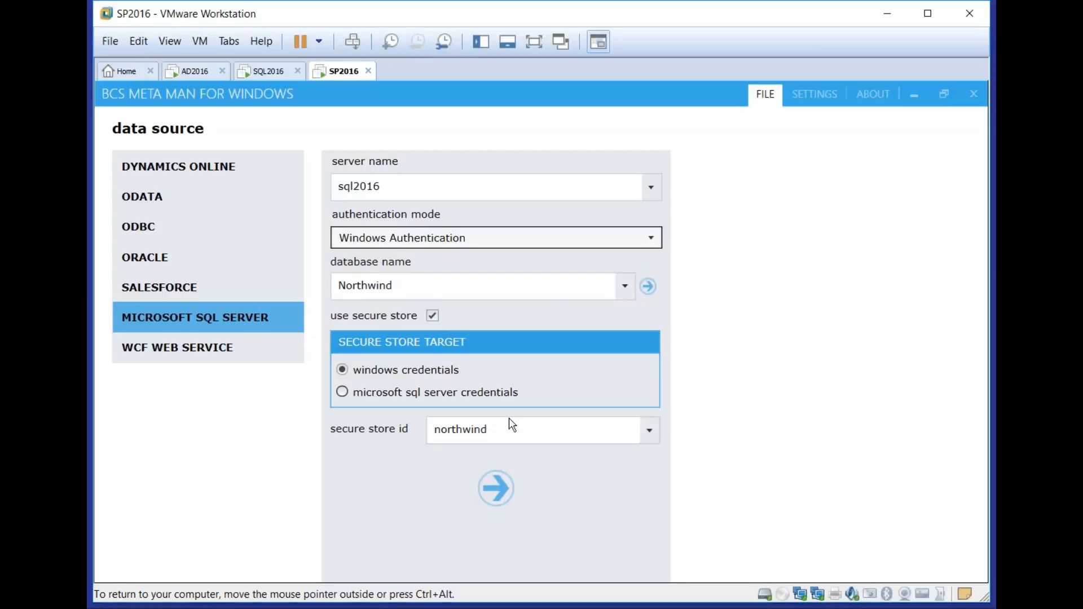
Load the databases of server sql2016, choose Northwind, connect to it and list its tables
click(647, 287)
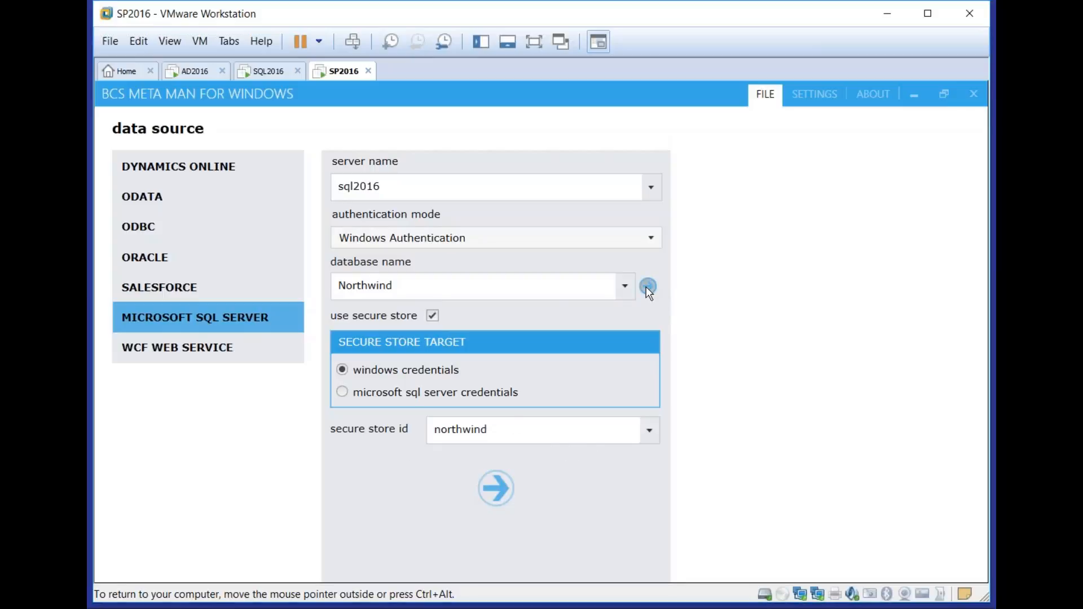
click(622, 287)
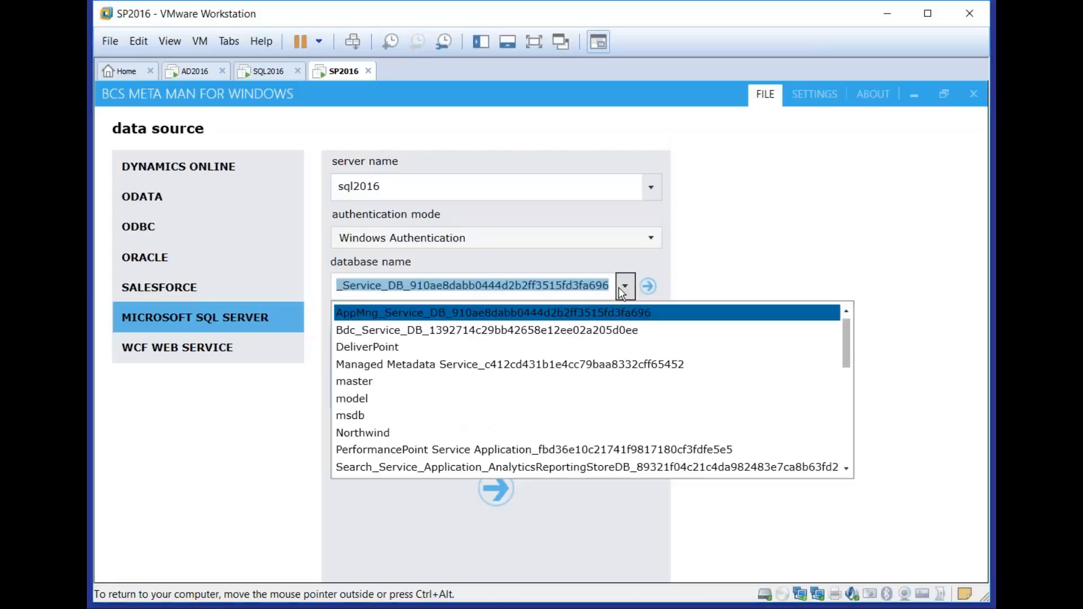
click(512, 432)
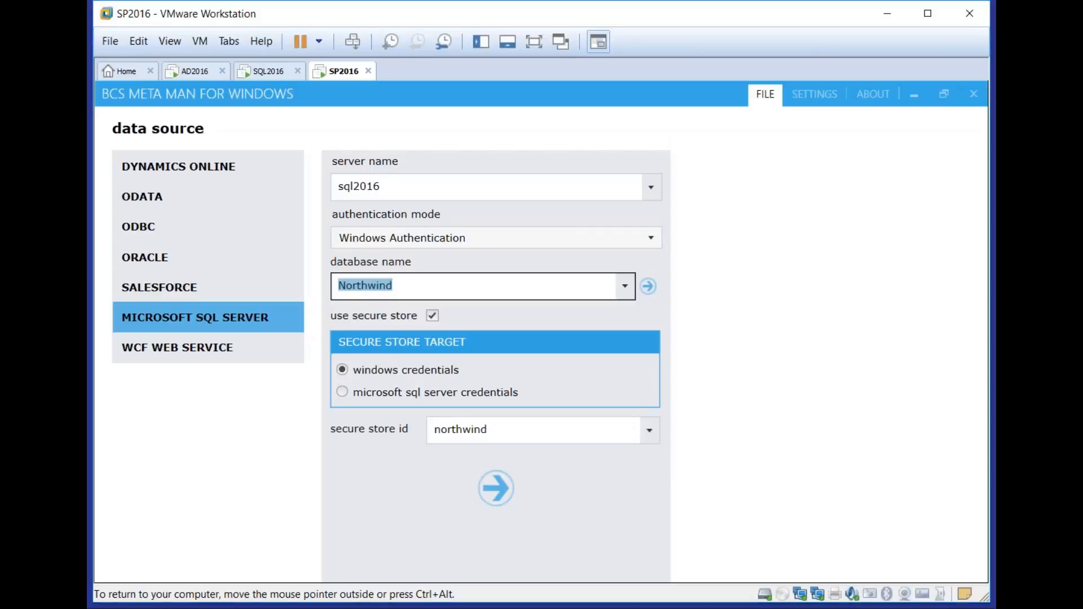
click(489, 484)
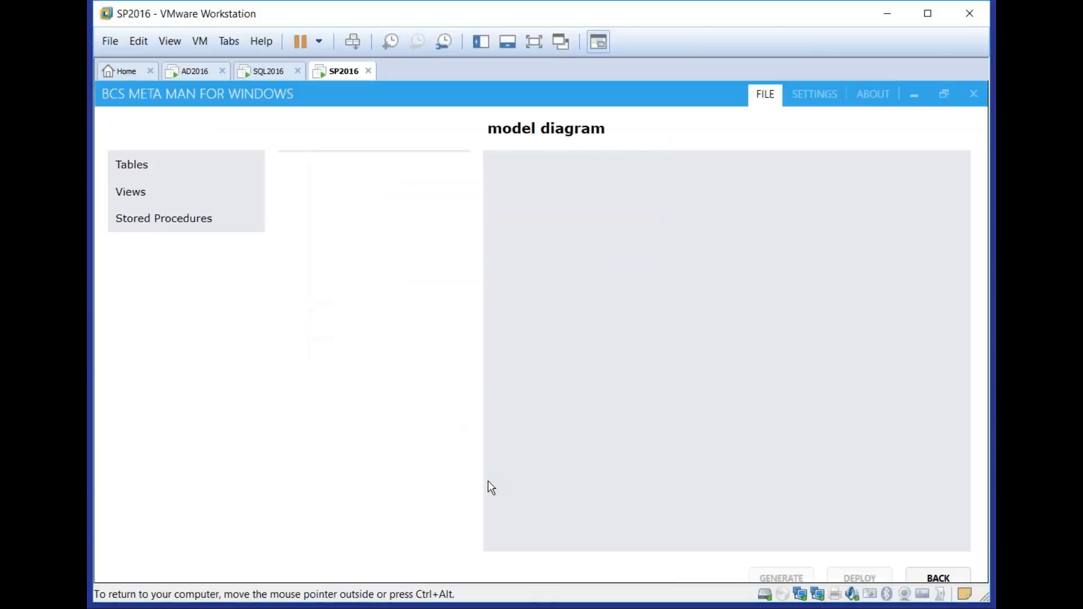
click(151, 160)
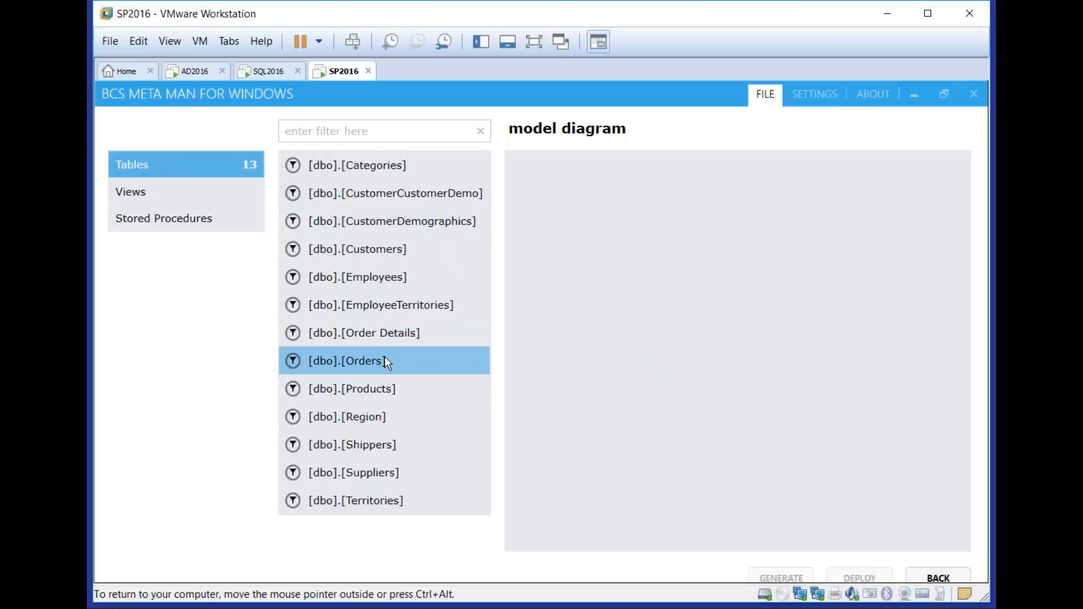
Create a Suppliers external content type from the Suppliers table with all six methods, including GetIdentifiers, AddNew, UpdateExisting and DeleteExisting
click(364, 468)
drag(364, 469, 543, 228)
click(790, 228)
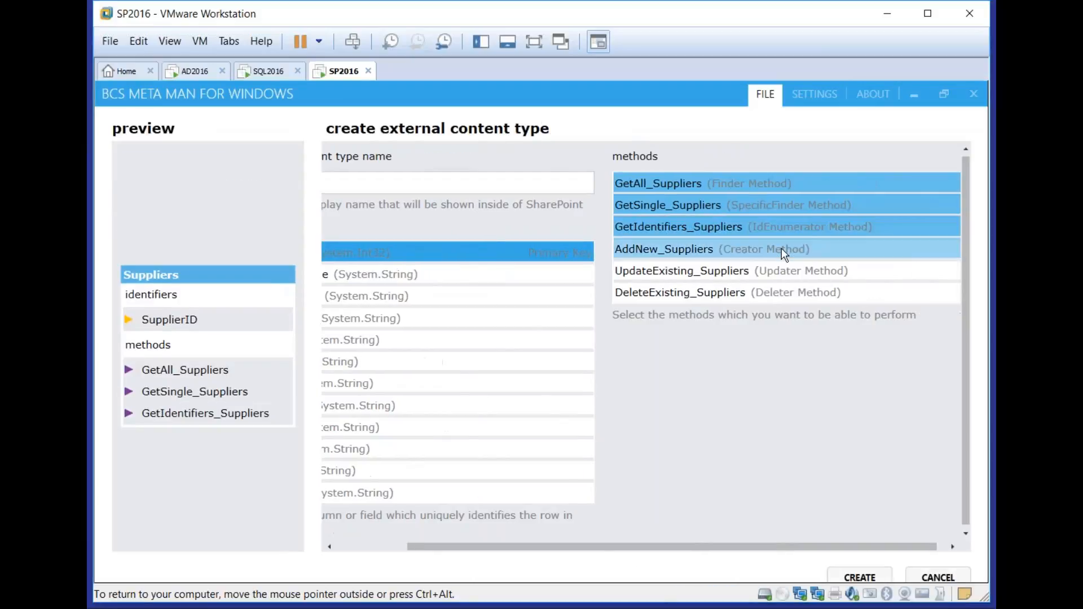
click(780, 248)
click(783, 270)
click(784, 292)
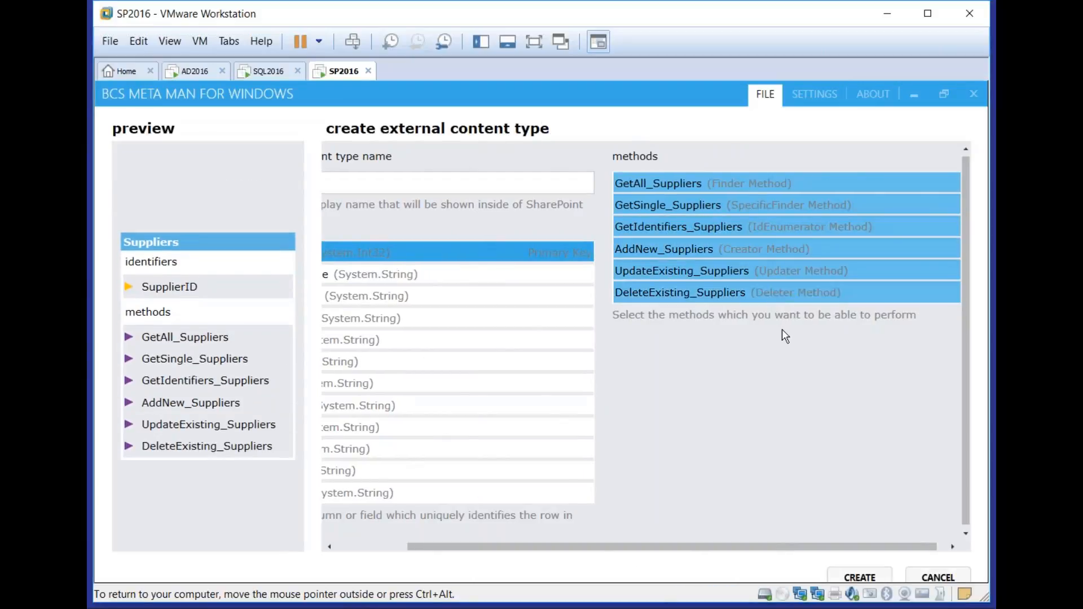
click(859, 578)
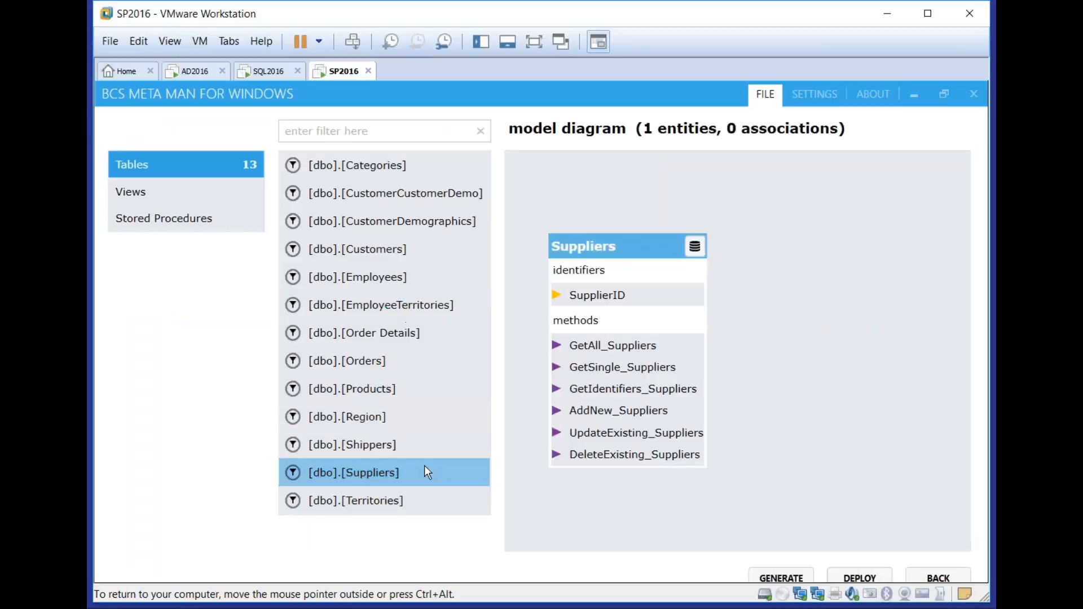
click(346, 360)
drag(347, 360, 819, 266)
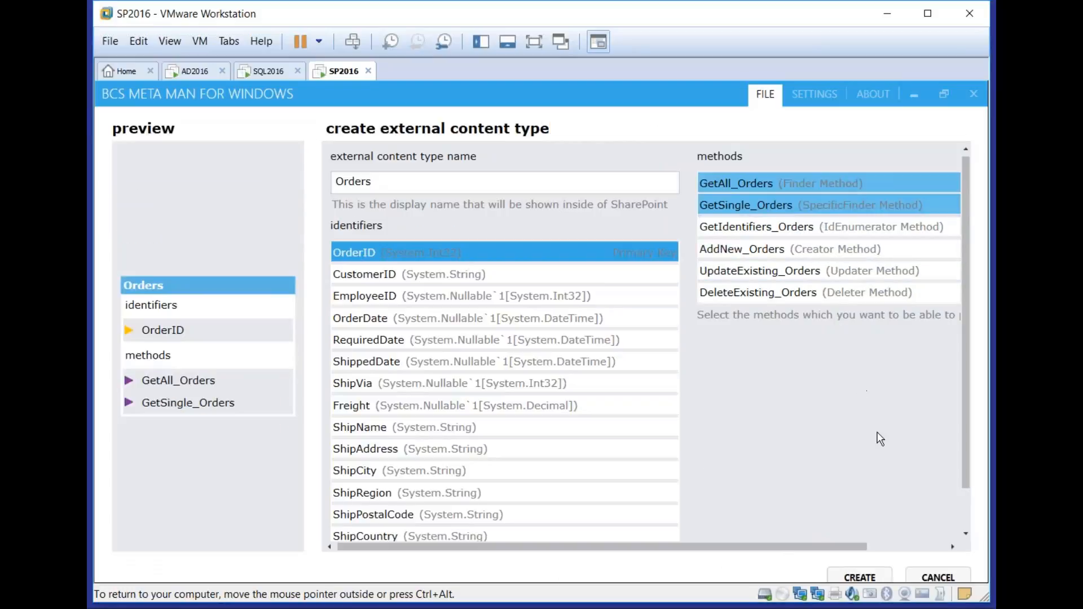
click(939, 570)
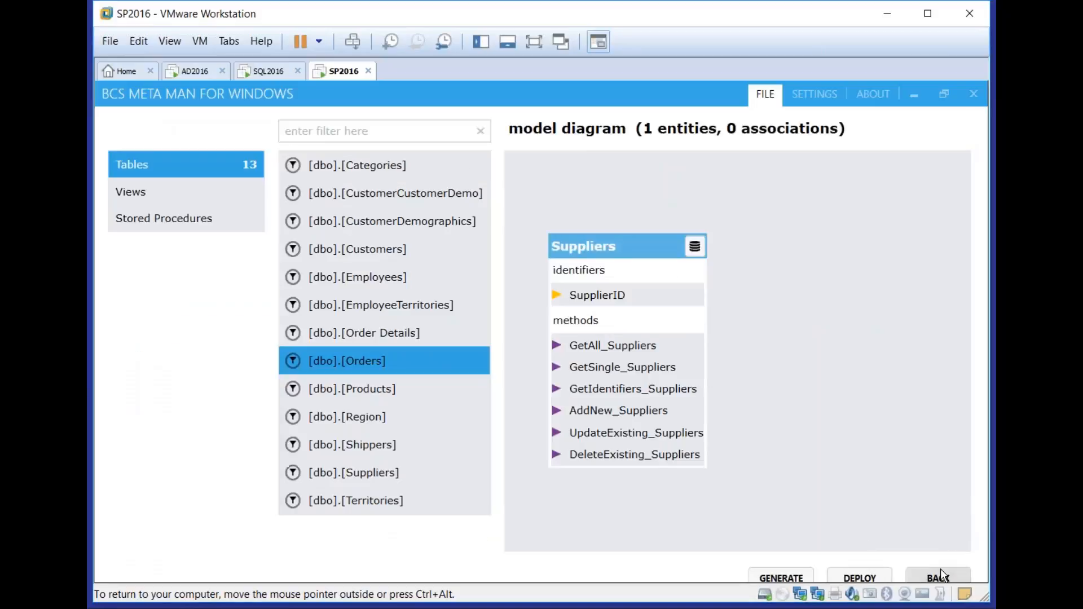
Create a Products external content type from the Products table with all six methods, including GetIdentifiers, AddNew, UpdateExisting and DeleteExisting
drag(391, 397, 822, 228)
drag(425, 388, 821, 255)
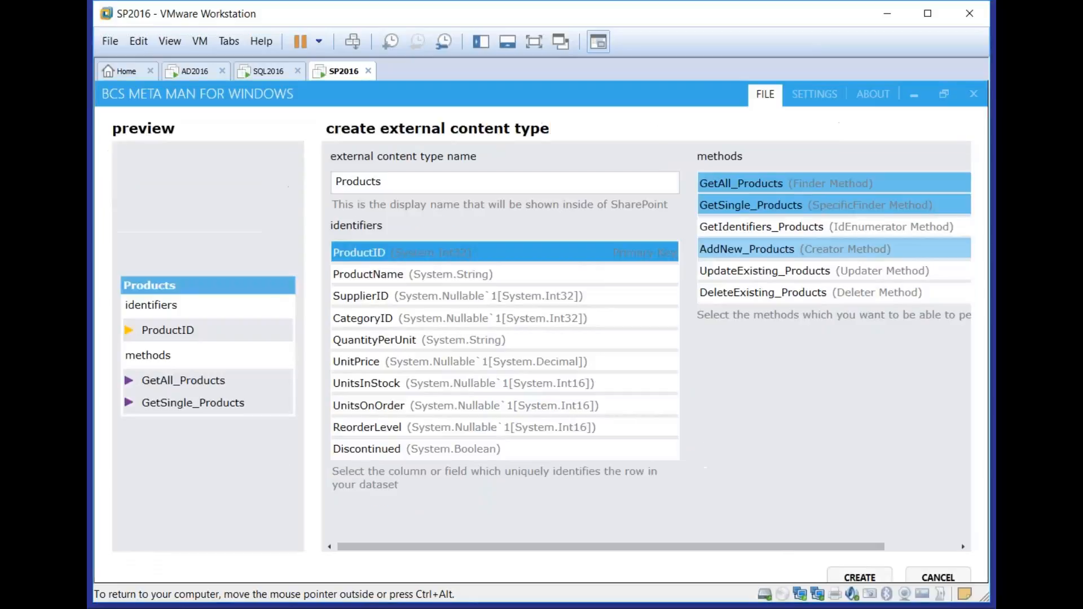
click(867, 229)
click(857, 270)
click(830, 251)
click(823, 292)
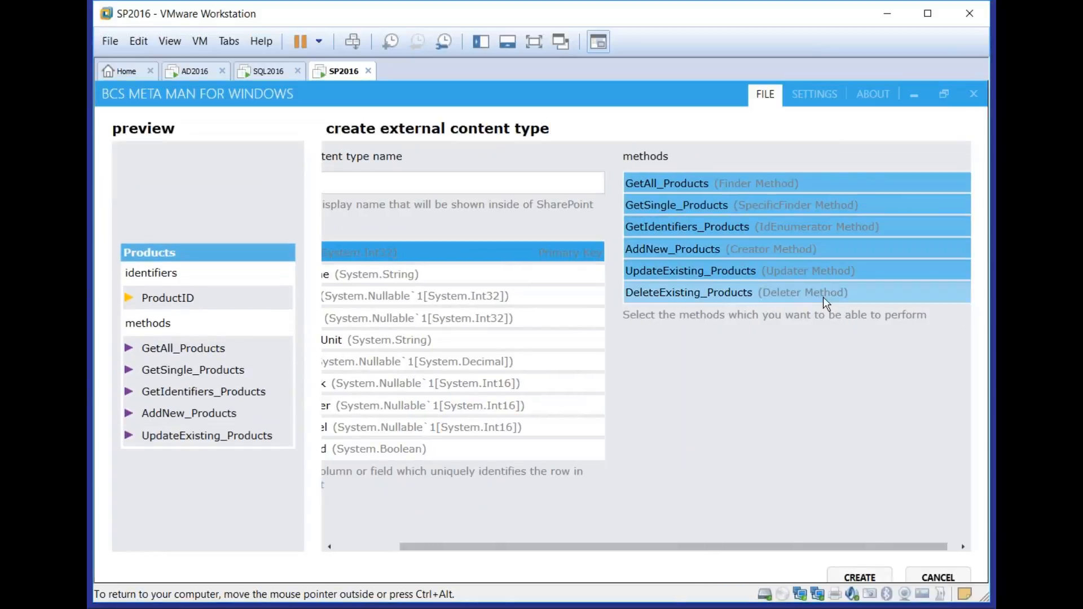
click(860, 578)
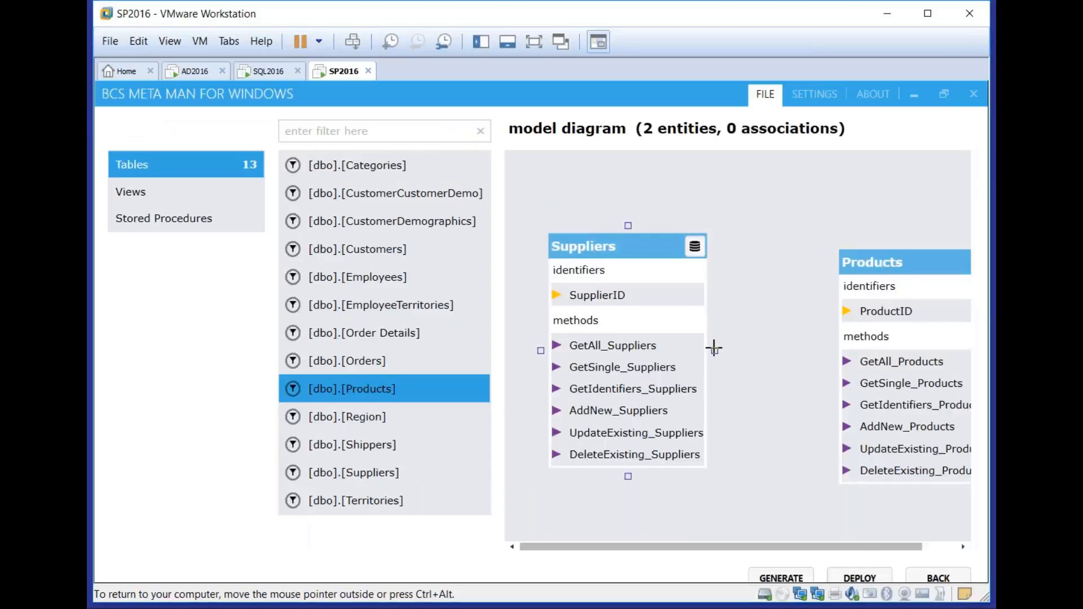
Create an association from Suppliers to Products in the model diagram, mapping SupplierID to SupplierID with the BCS picker kept for foreign keys
drag(714, 348, 833, 367)
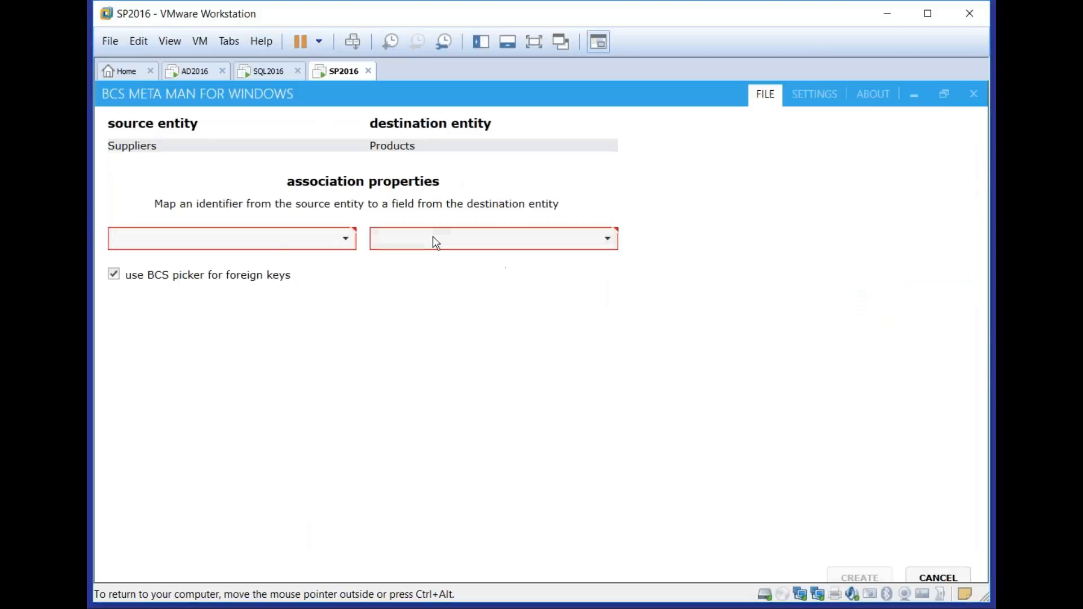
click(320, 245)
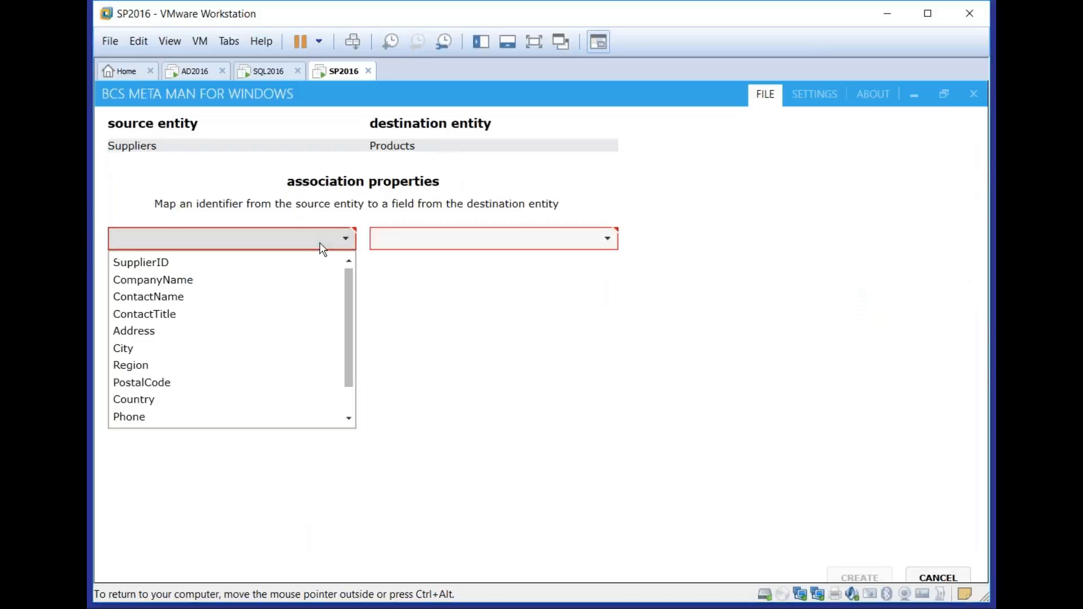
click(290, 263)
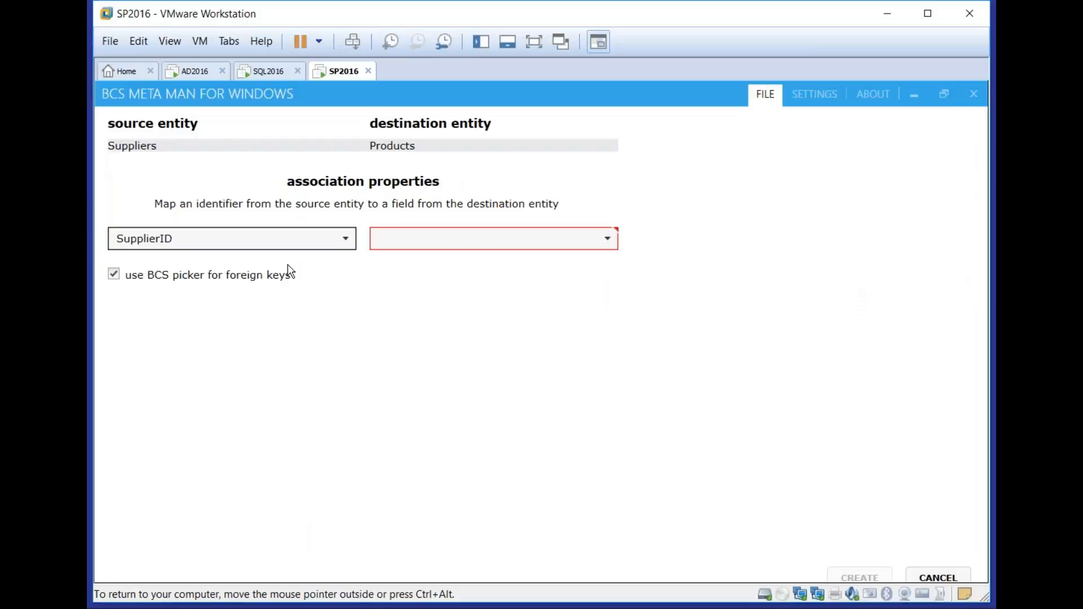
click(448, 241)
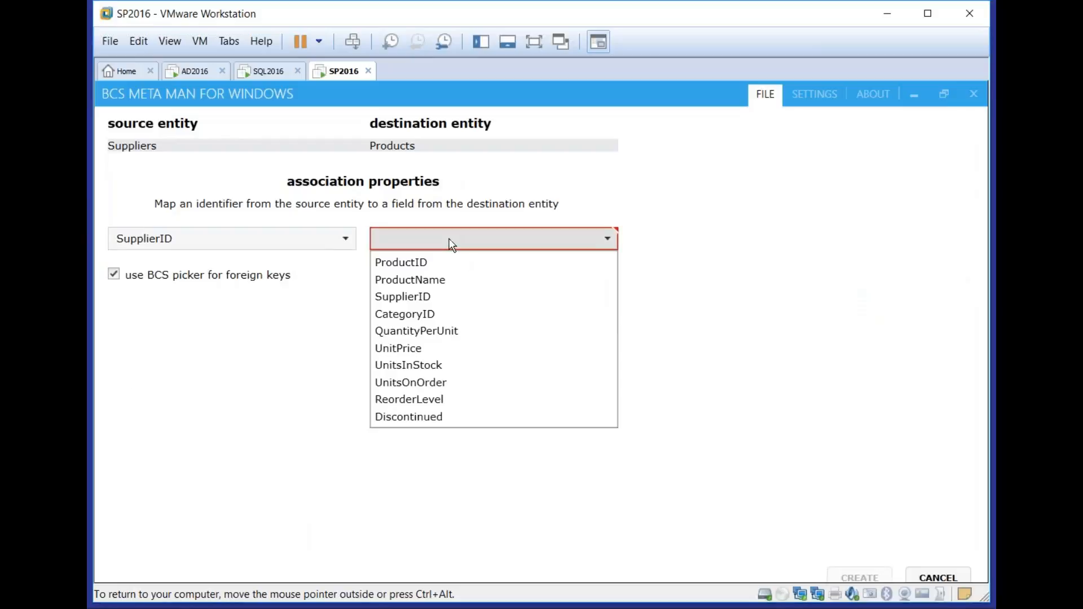
click(439, 298)
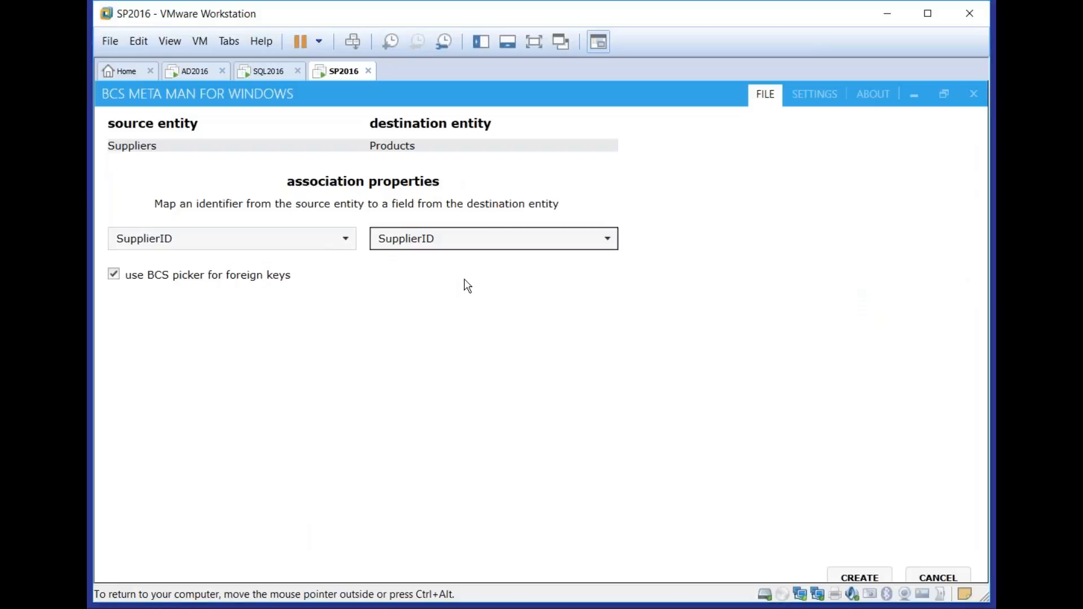
click(845, 569)
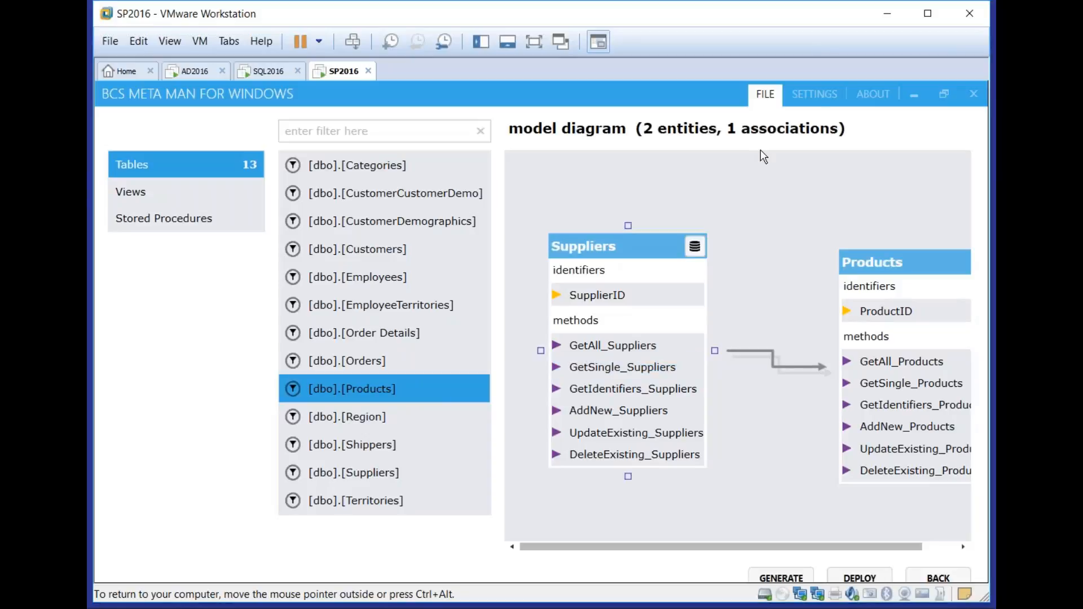
Open the model settings and show the virtual machine in full screen
click(814, 95)
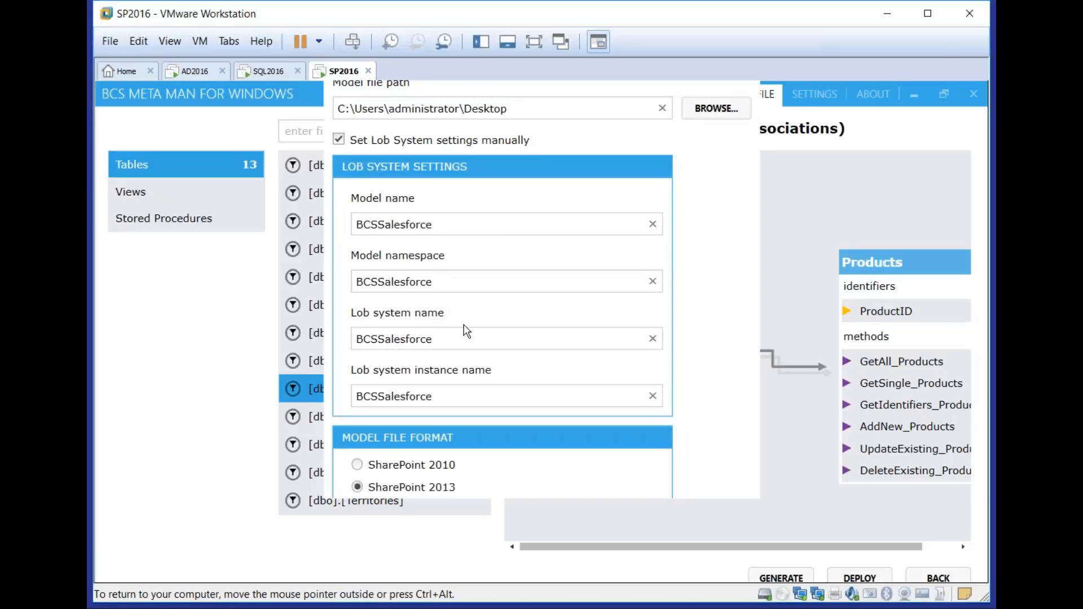
click(477, 223)
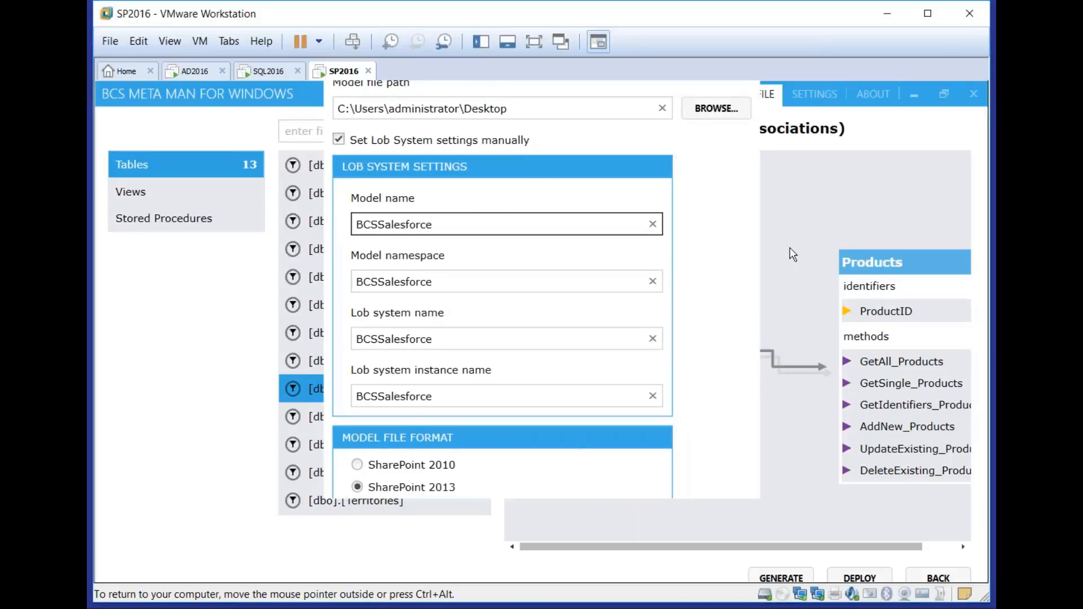
click(529, 45)
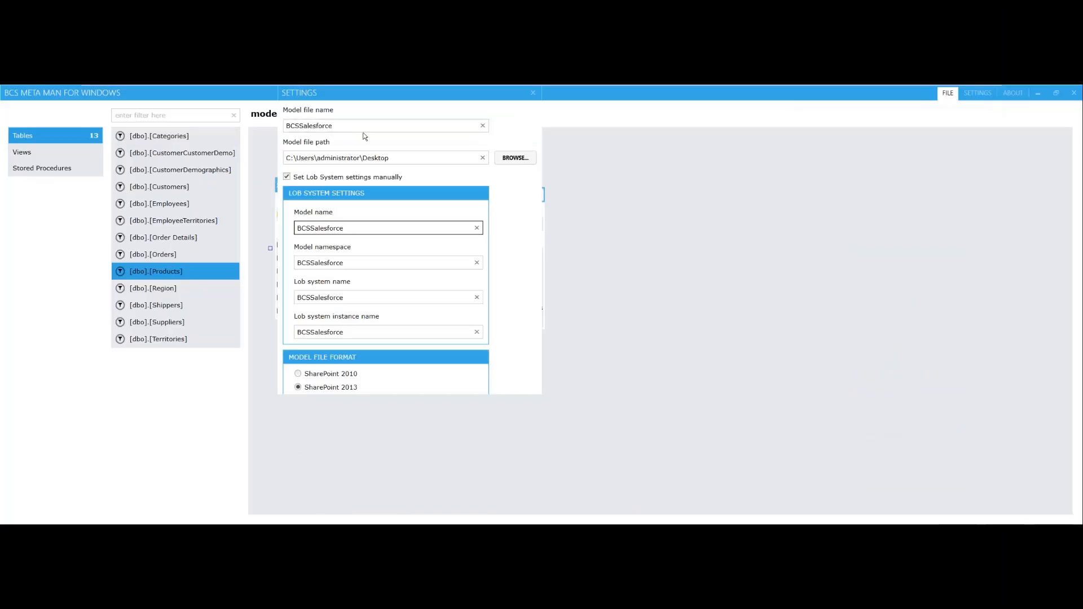
drag(370, 125, 285, 126)
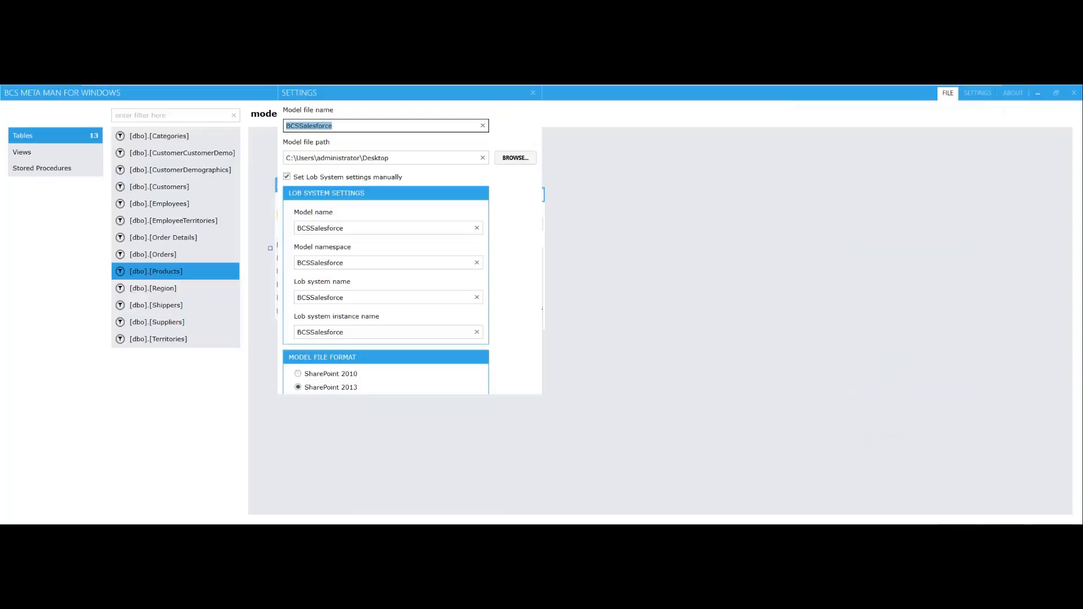
text(Suppliers_O)
key(BackSpace)
text(Products)
key(ctrl+a)
key(ctrl+c)
key(Tab)
key(ctrl+a)
key(ctrl+v)
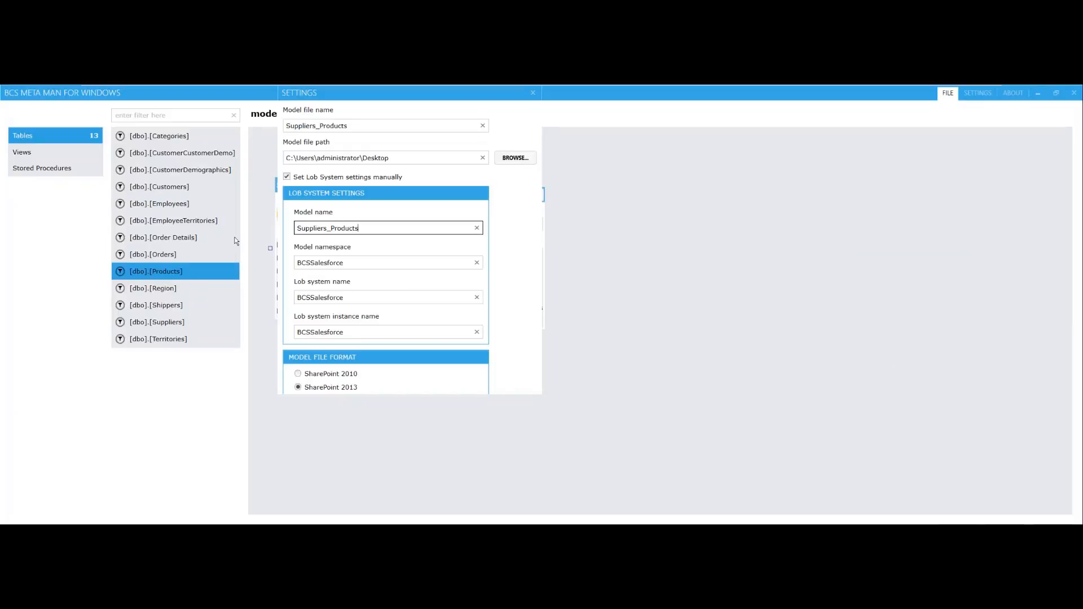
click(382, 267)
drag(382, 268, 211, 272)
key(ctrl+v)
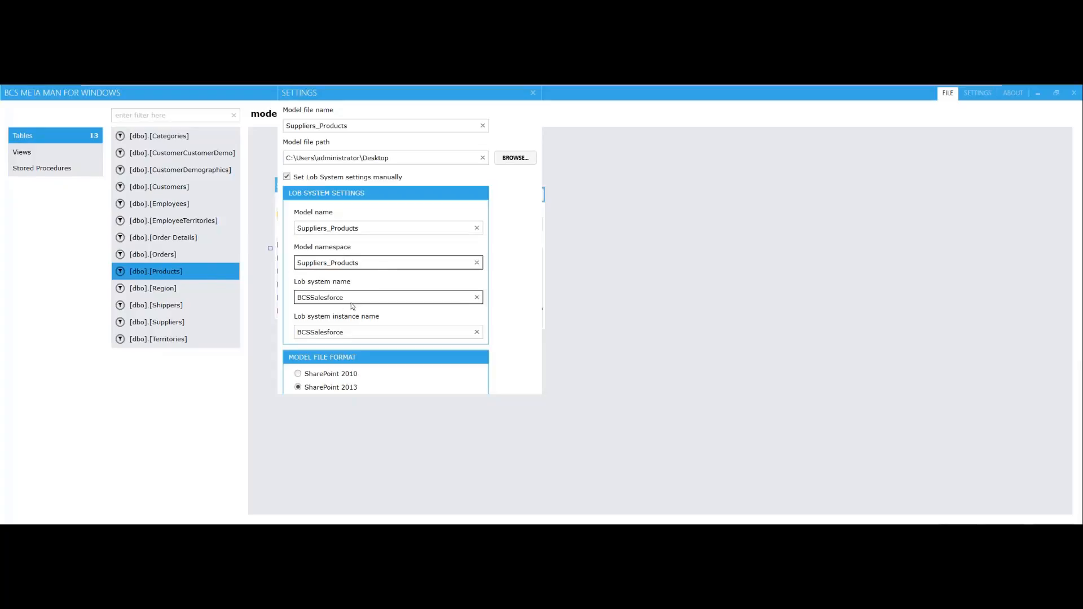
drag(352, 303, 286, 303)
key(ctrl+v)
drag(350, 335, 288, 336)
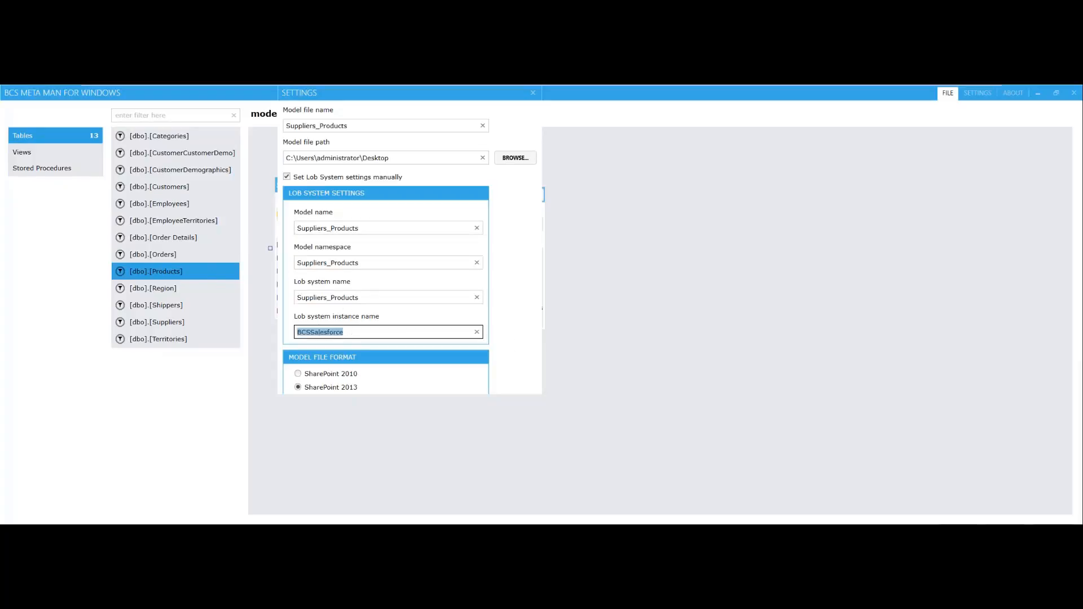
key(ctrl+v)
click(532, 93)
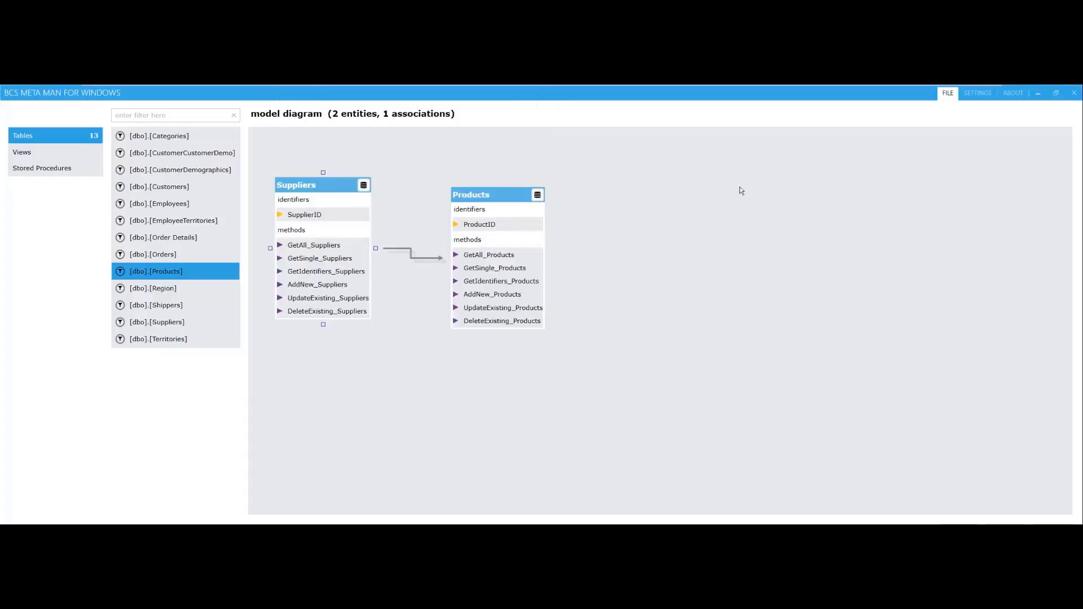
Set the model file name, model name and model namespace to Suppliers_Products in the model settings
click(979, 92)
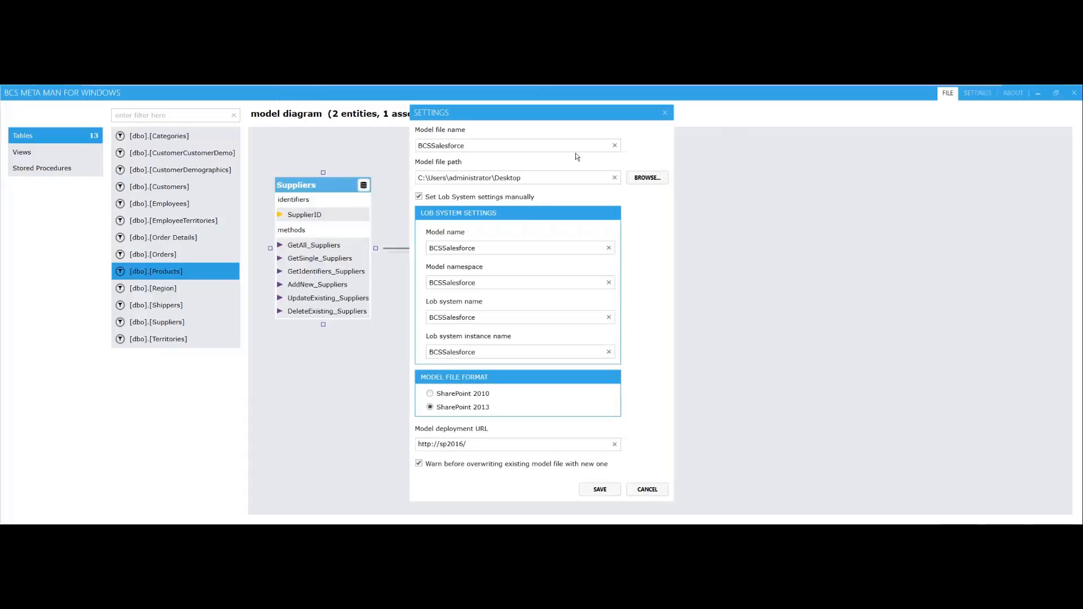
drag(467, 146, 418, 146)
key(ctrl+v)
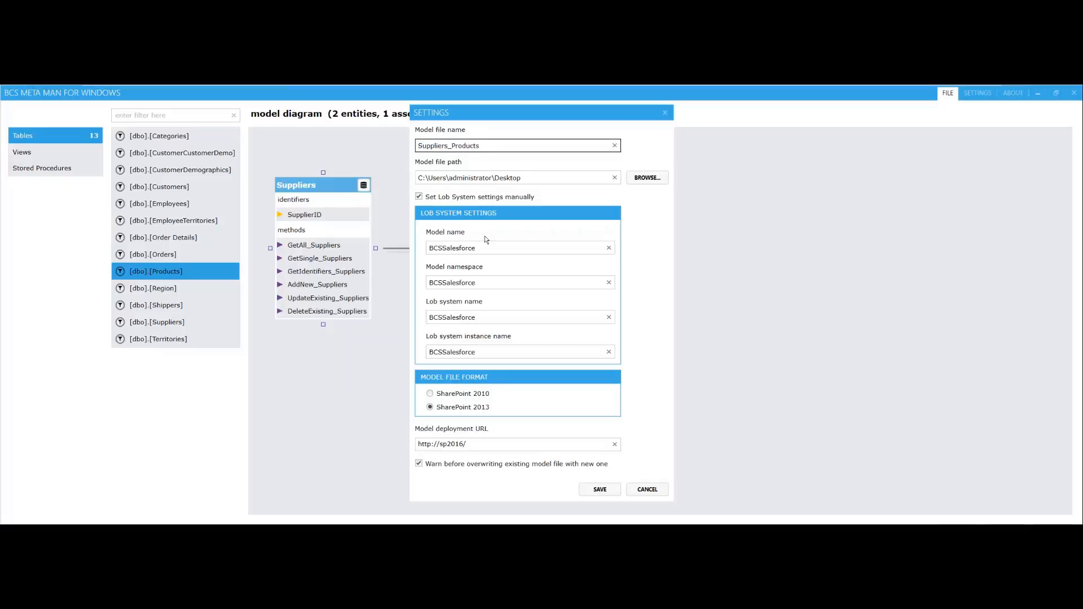
drag(486, 248, 340, 250)
key(ctrl+v)
drag(486, 282, 427, 282)
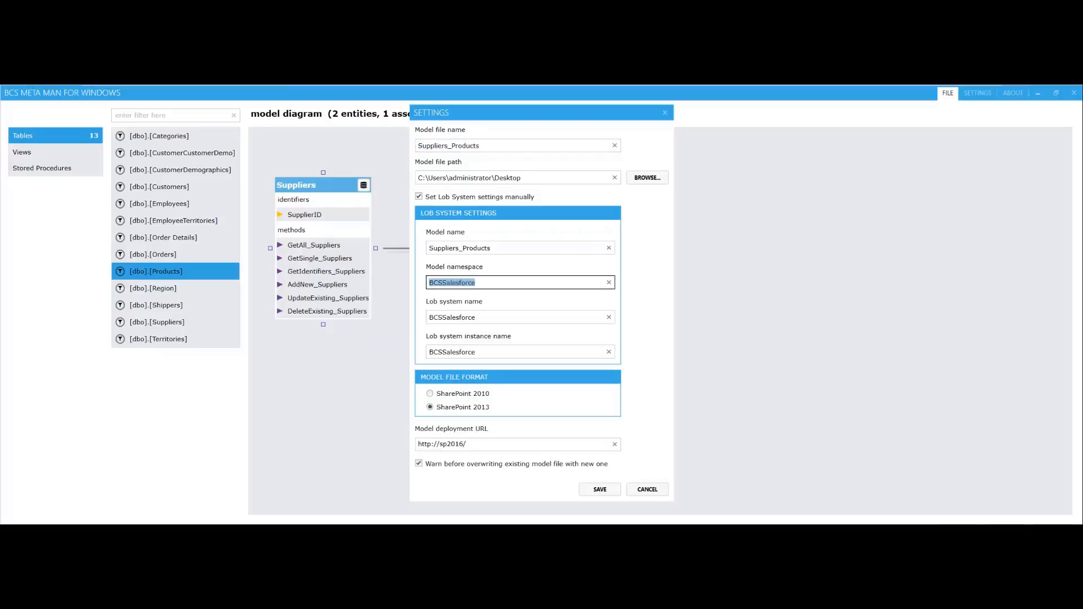
key(ctrl+v)
Save the settings with Suppliers_Products as the Lob system name and Lob system instance name, and deploy the model to SharePoint
click(476, 317)
drag(476, 317, 427, 317)
key(ctrl+v)
drag(486, 352, 286, 376)
key(ctrl+v)
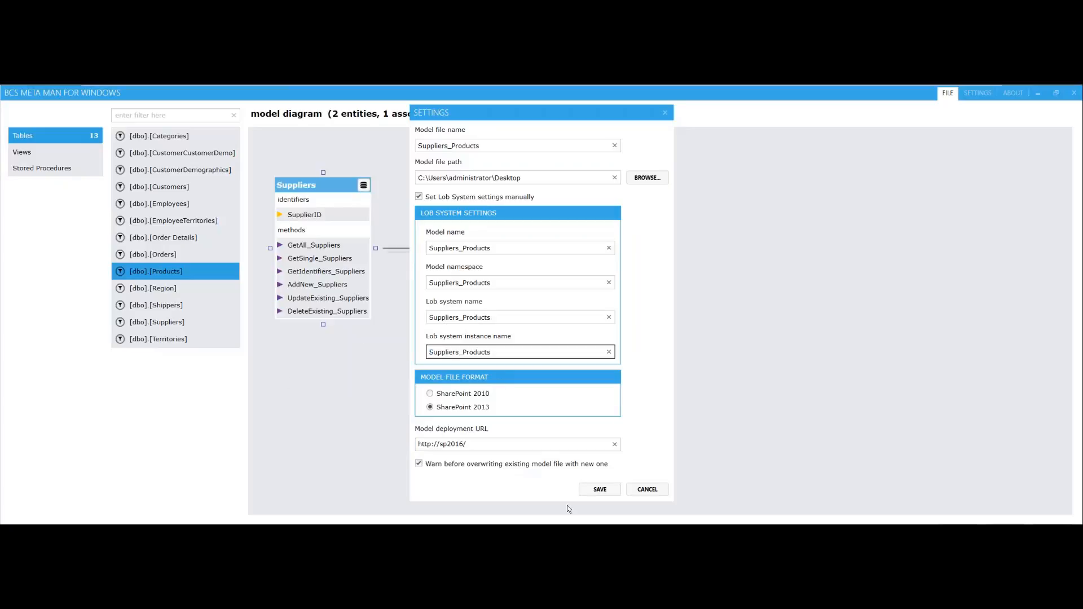
click(600, 489)
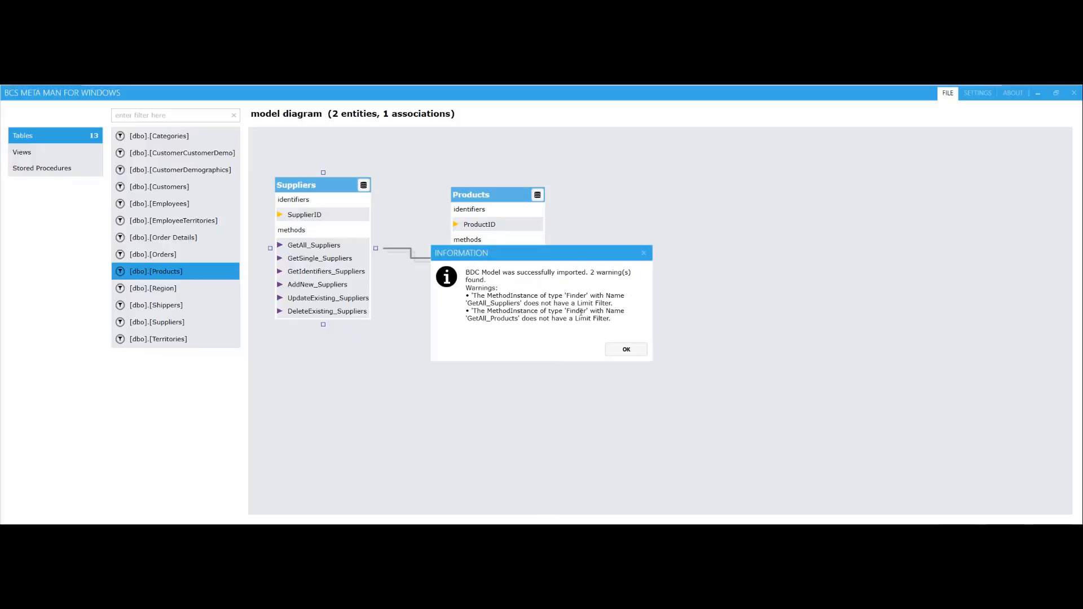
click(631, 351)
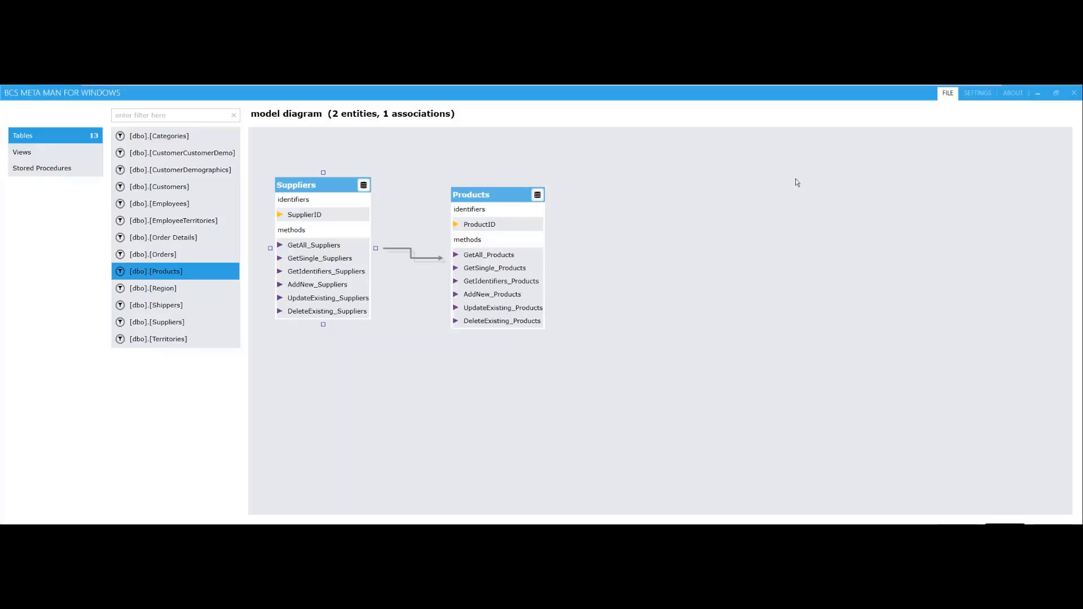
Switch to the SharePoint Central Administration window with the external content types and refresh the list to check the deployed Suppliers and Products
mouse_move(775, 88)
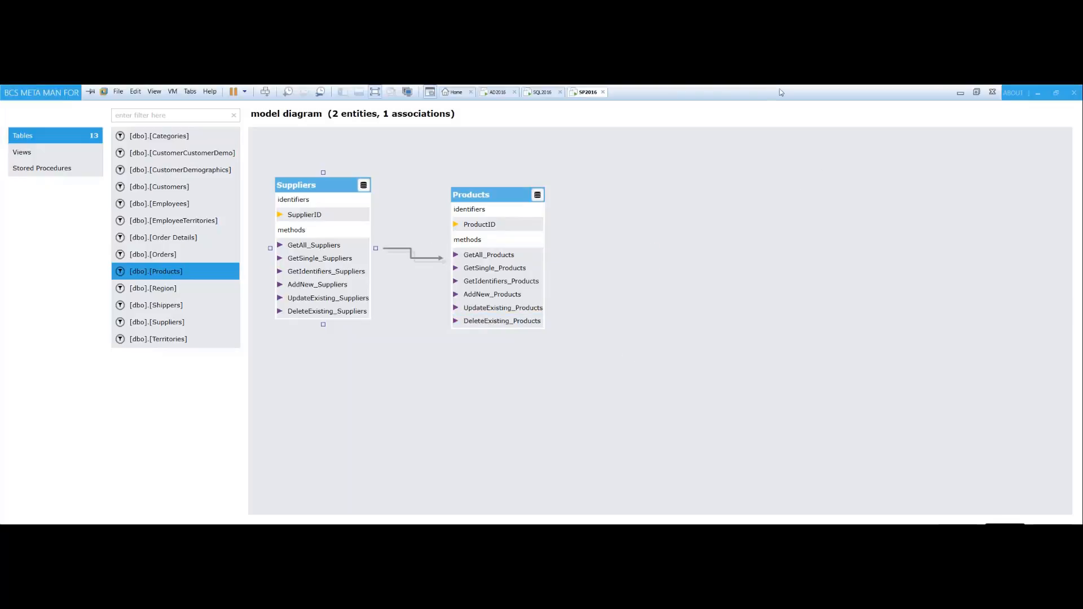
click(1036, 91)
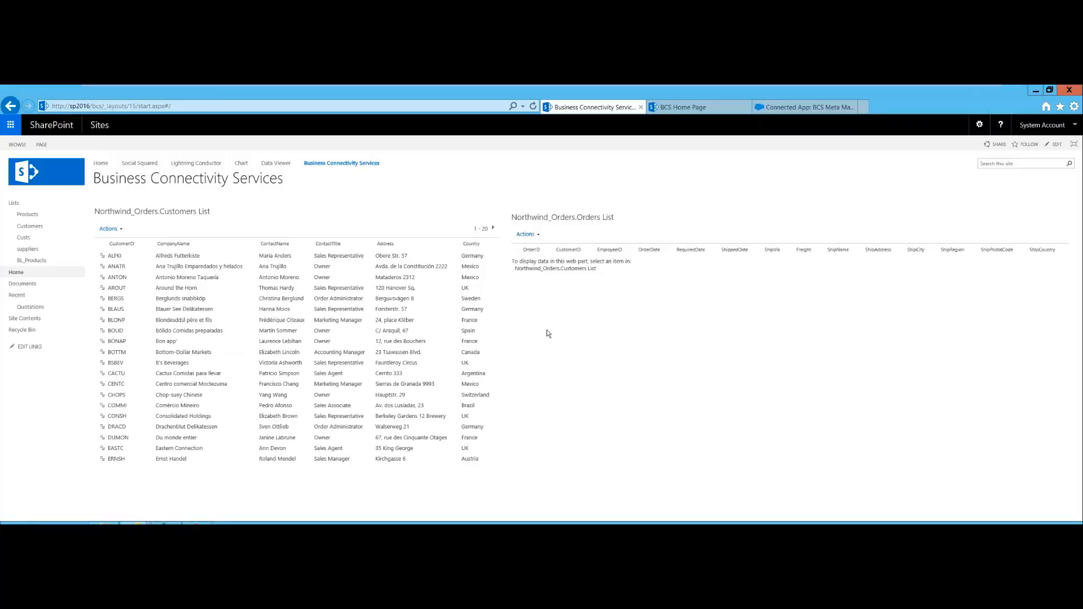
click(136, 522)
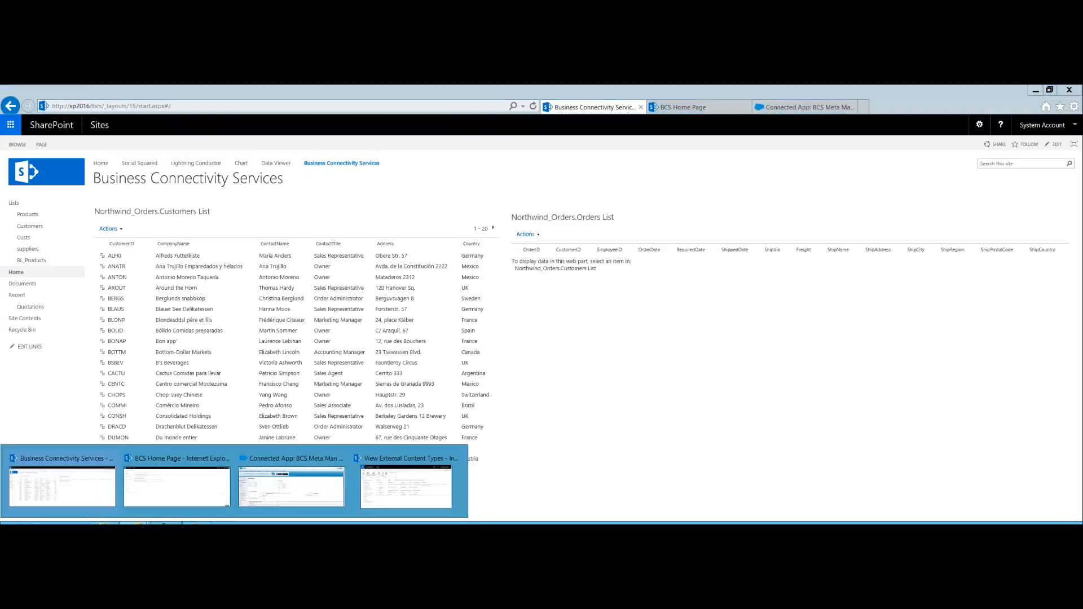
click(387, 488)
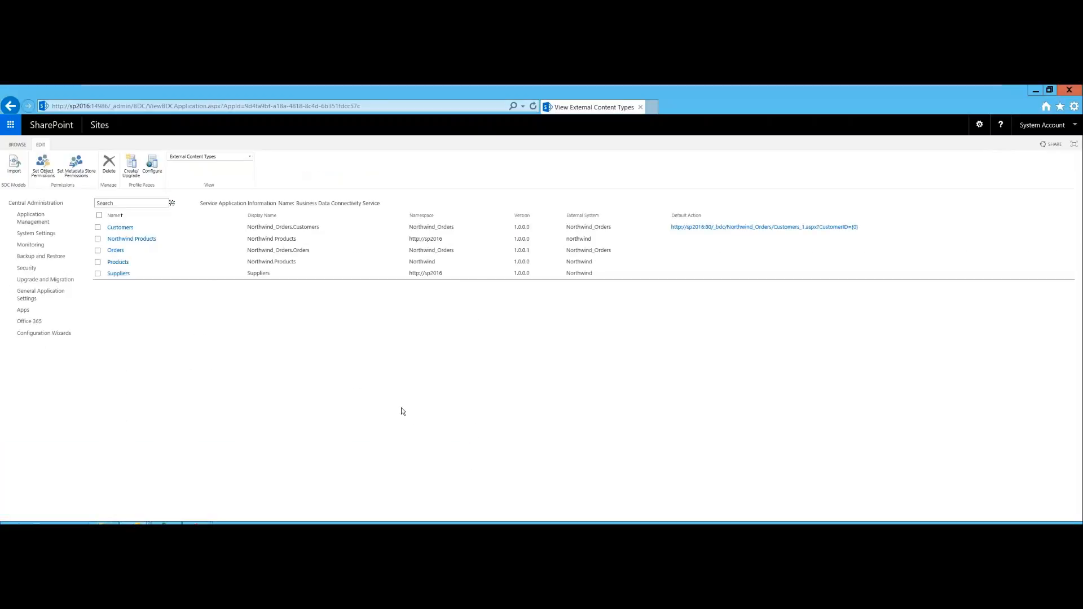
key(F5)
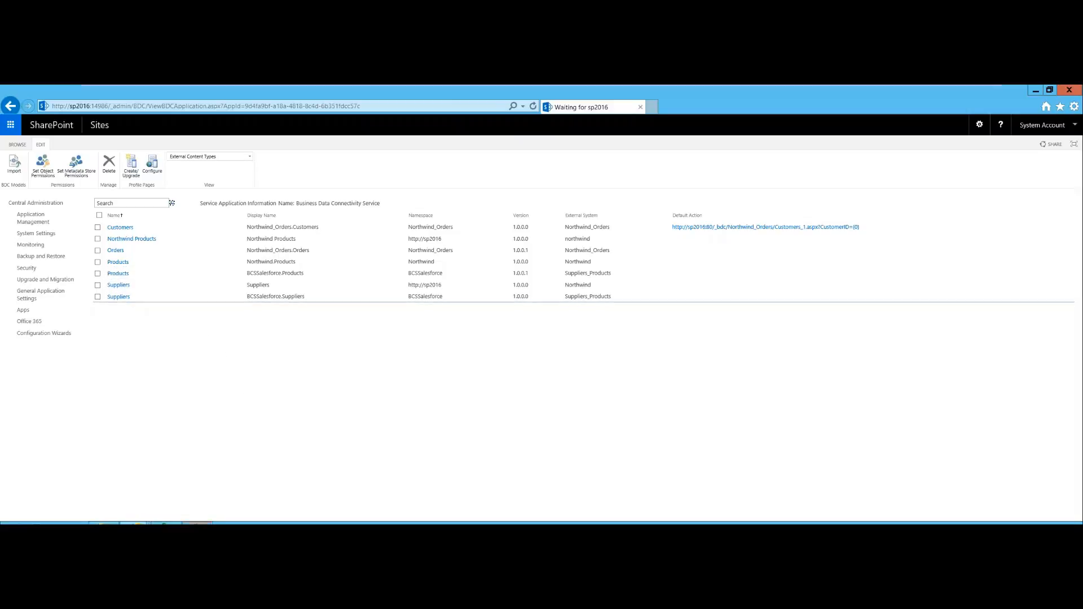
Switch to the External Data Webinar slide show, take the virtual machine out of full screen and advance to the Lightning Tools Data Viewer slide
click(197, 523)
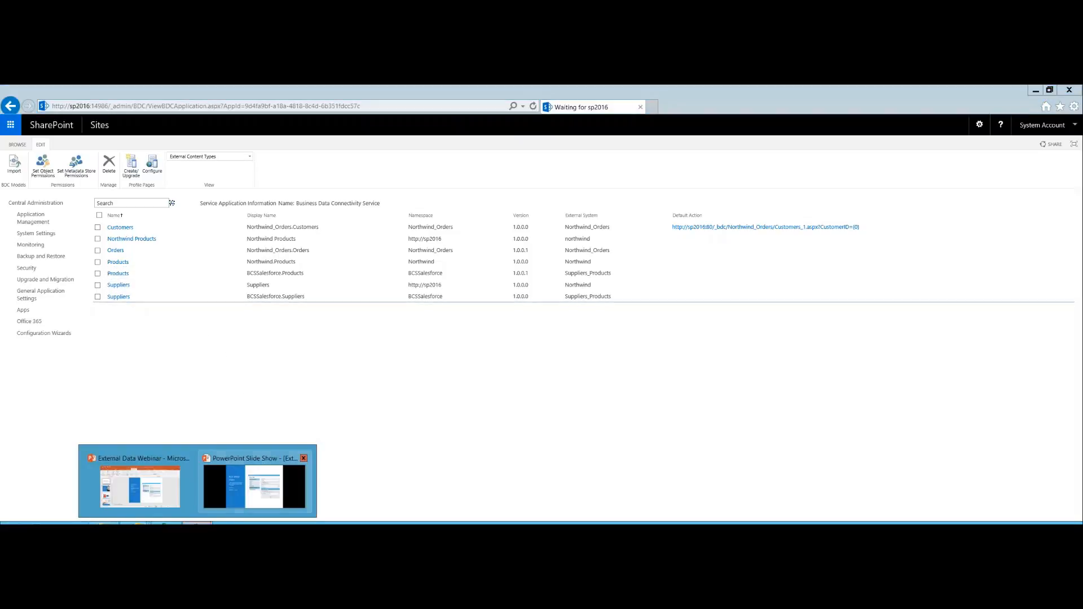
click(237, 493)
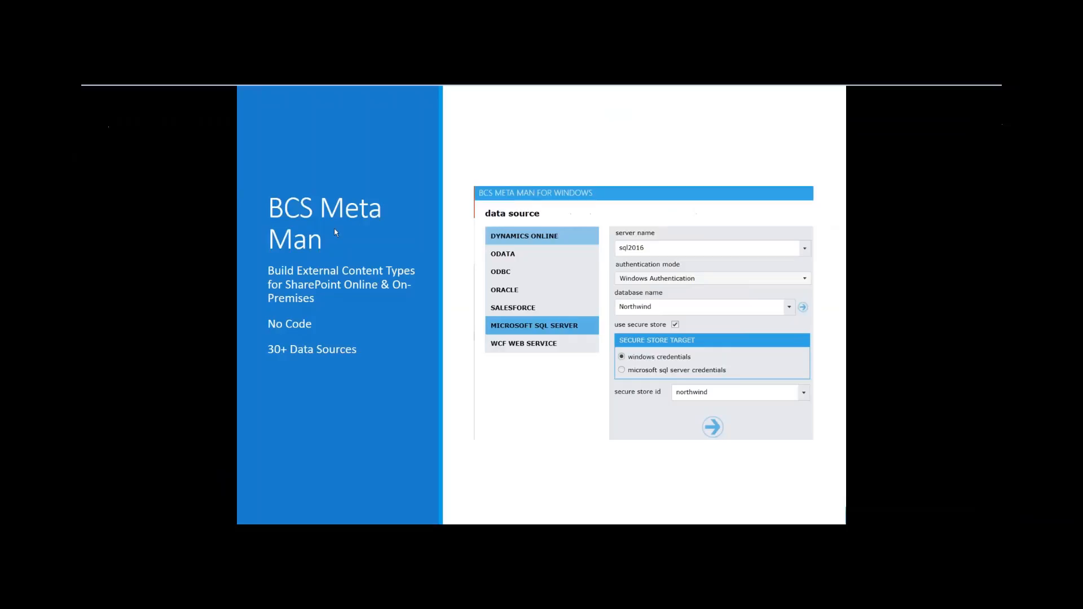
mouse_move(405, 88)
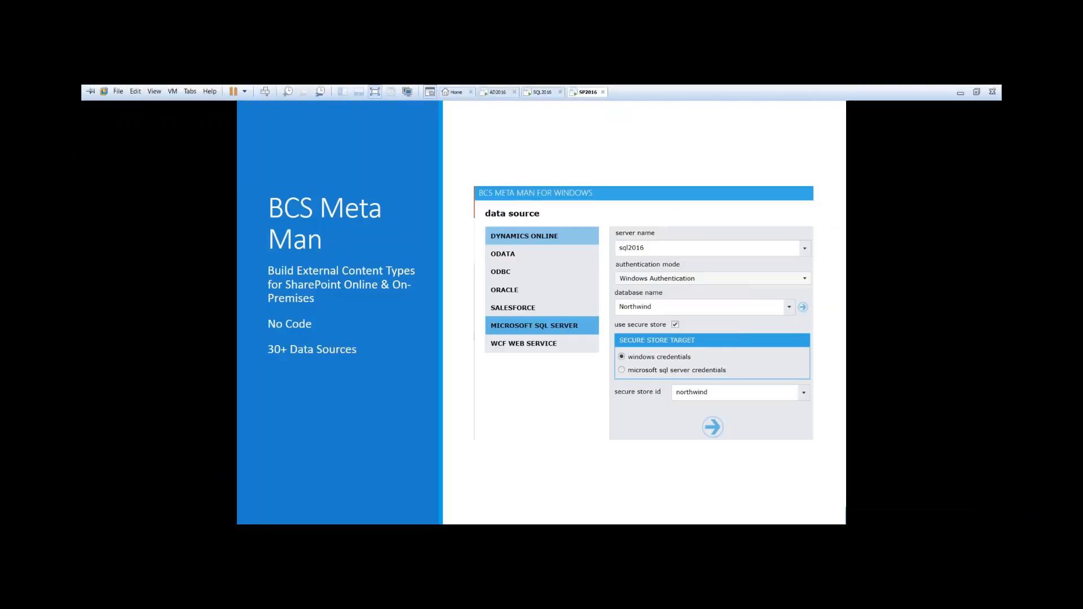
click(376, 94)
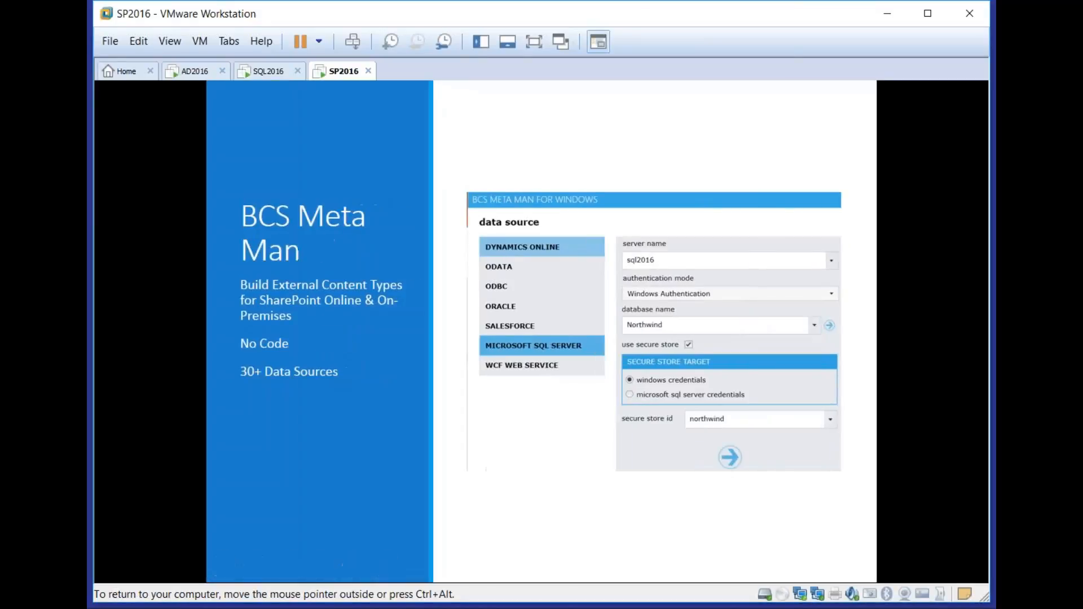
key(Right)
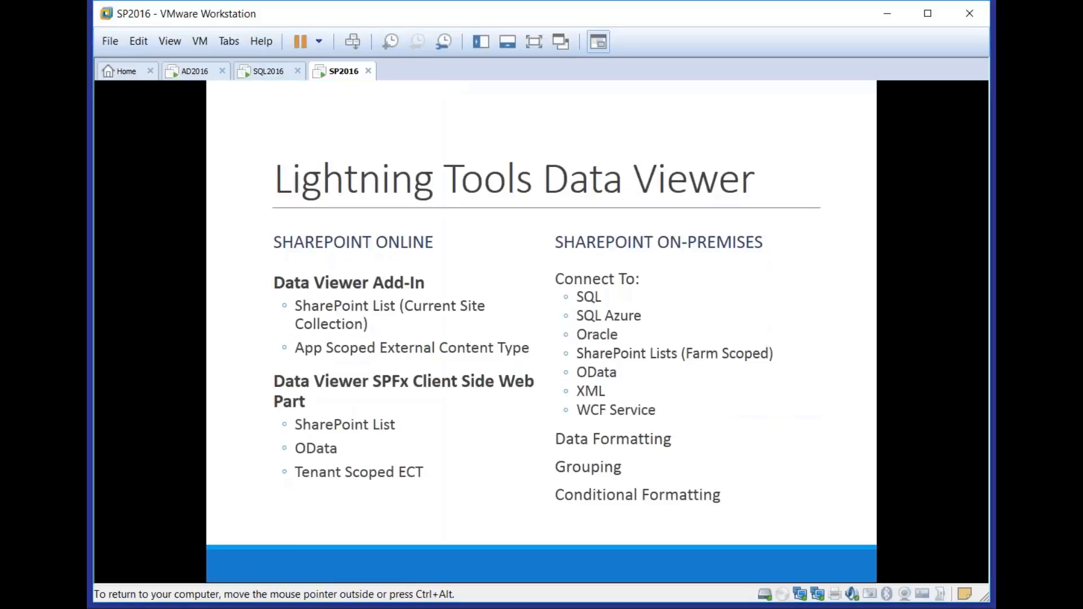
key(Left)
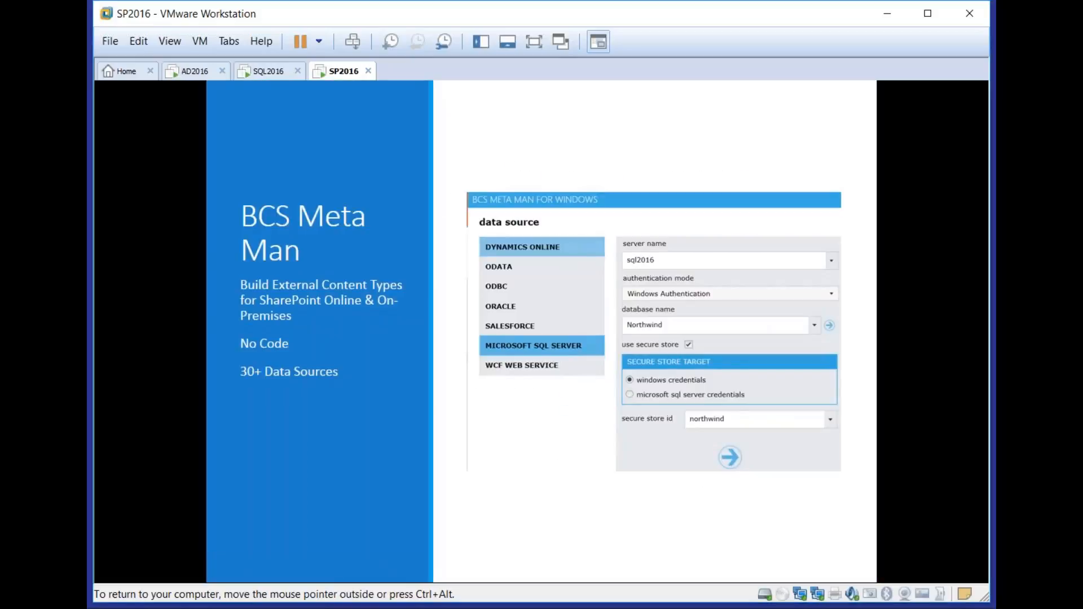
key(Right)
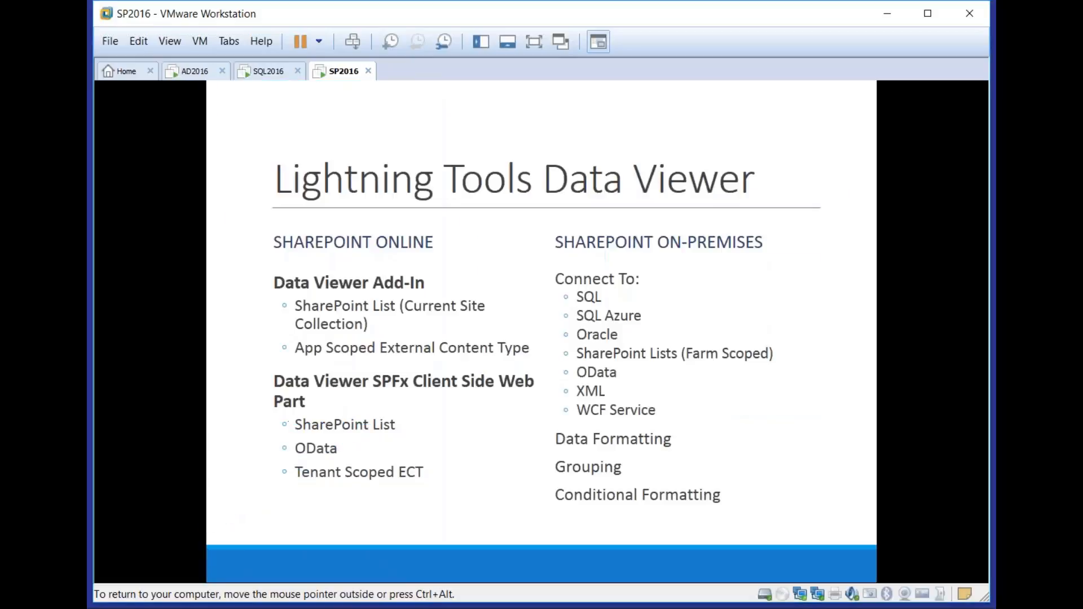
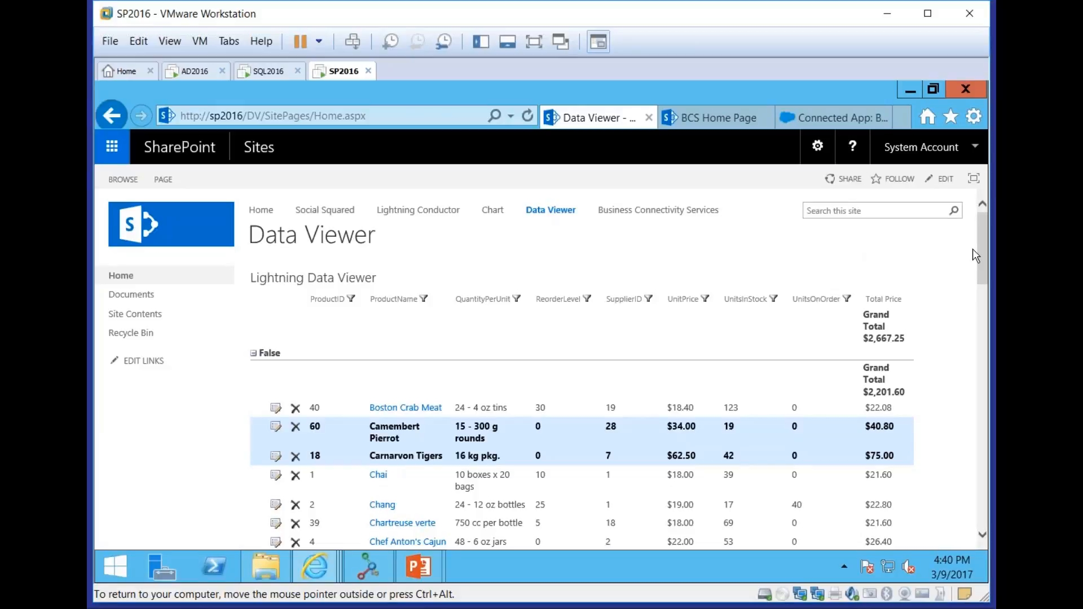
Open the edit form of the Camembert Pierrot product in the Data Viewer grid and cancel it without changes
drag(984, 255, 983, 282)
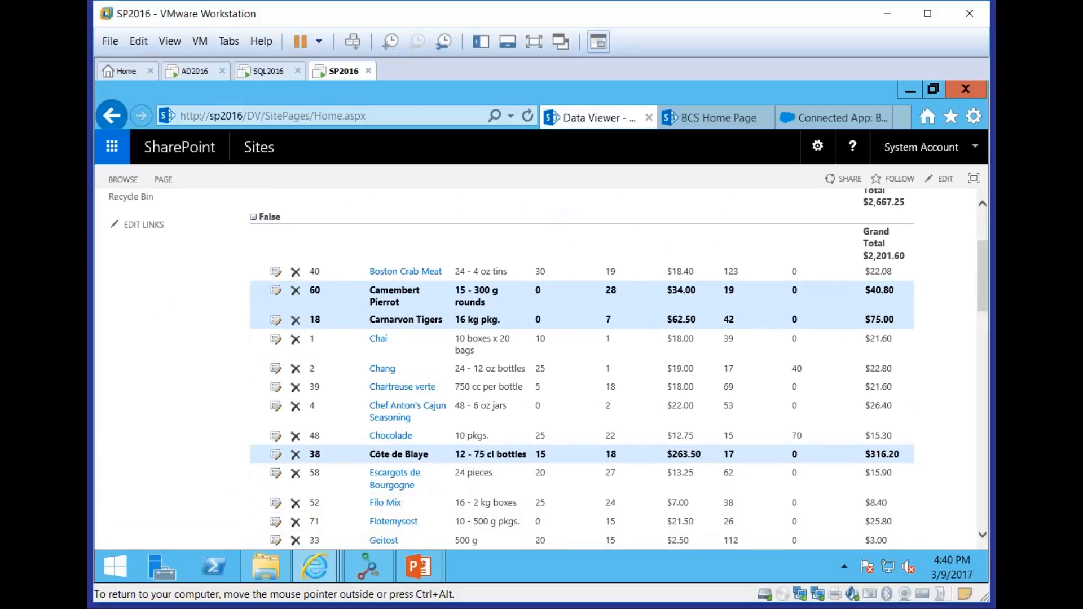
mouse_move(980, 283)
mouse_down()
mouse_move(980, 257)
mouse_move(979, 282)
mouse_up()
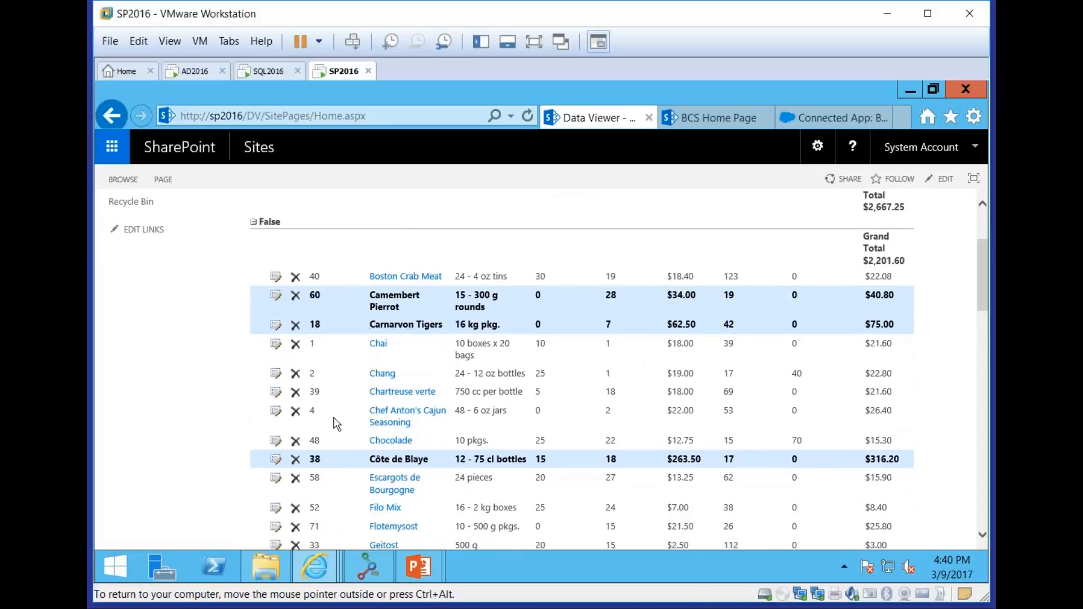
click(276, 302)
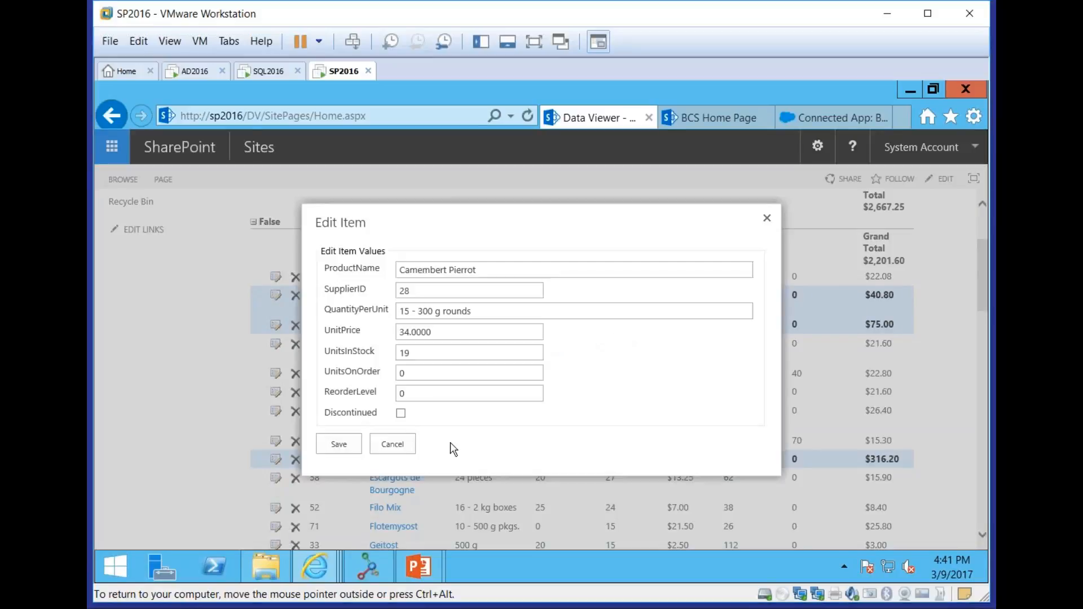
click(407, 443)
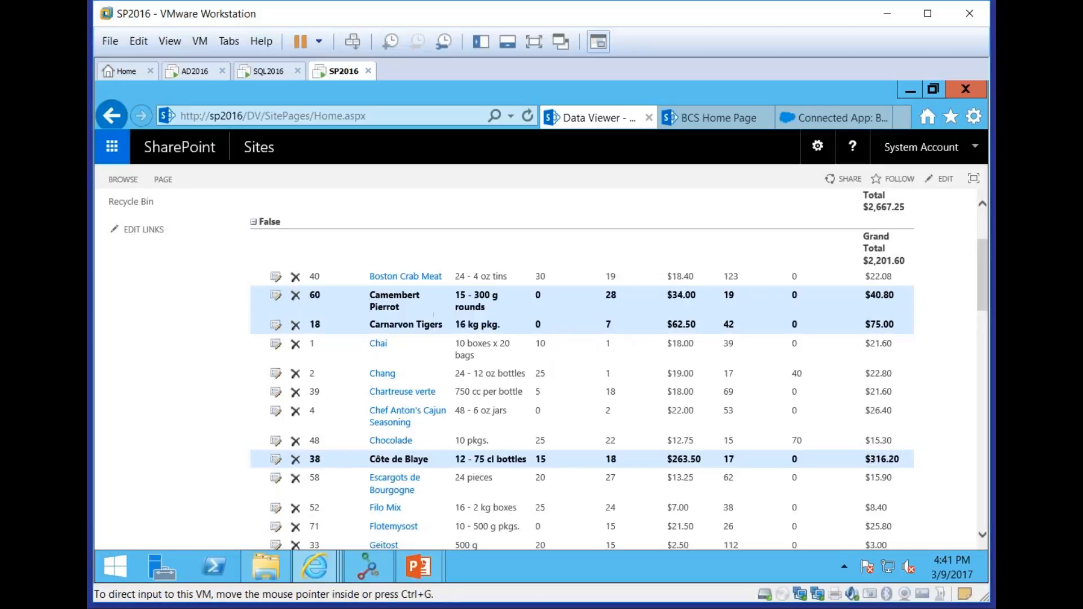
Open the configuration of the Lightning Data Viewer web part and view the available data source providers
drag(987, 275, 983, 240)
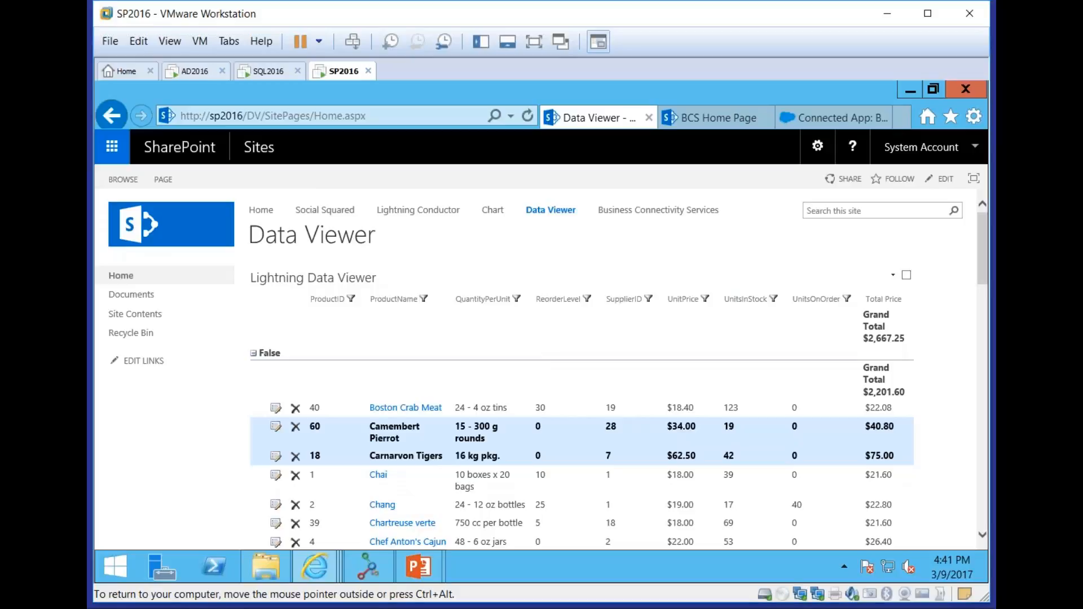
click(894, 278)
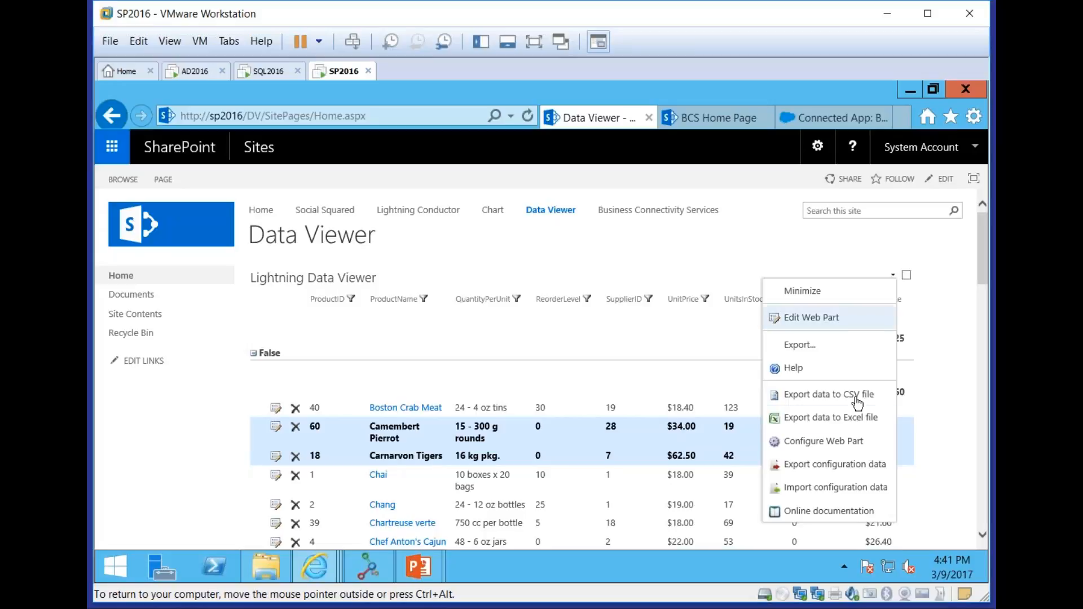
click(829, 441)
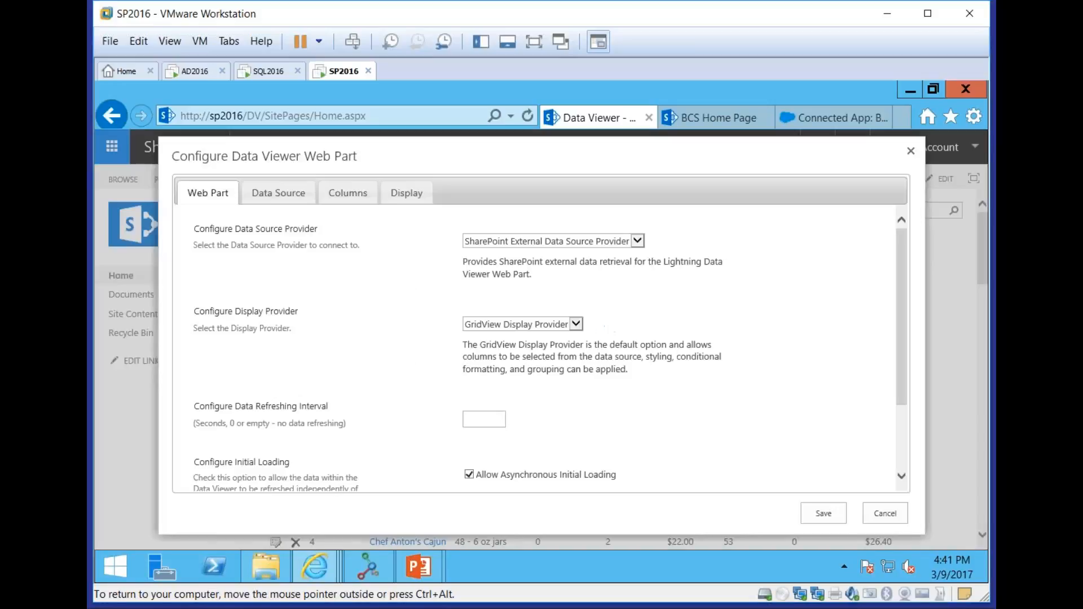
click(619, 243)
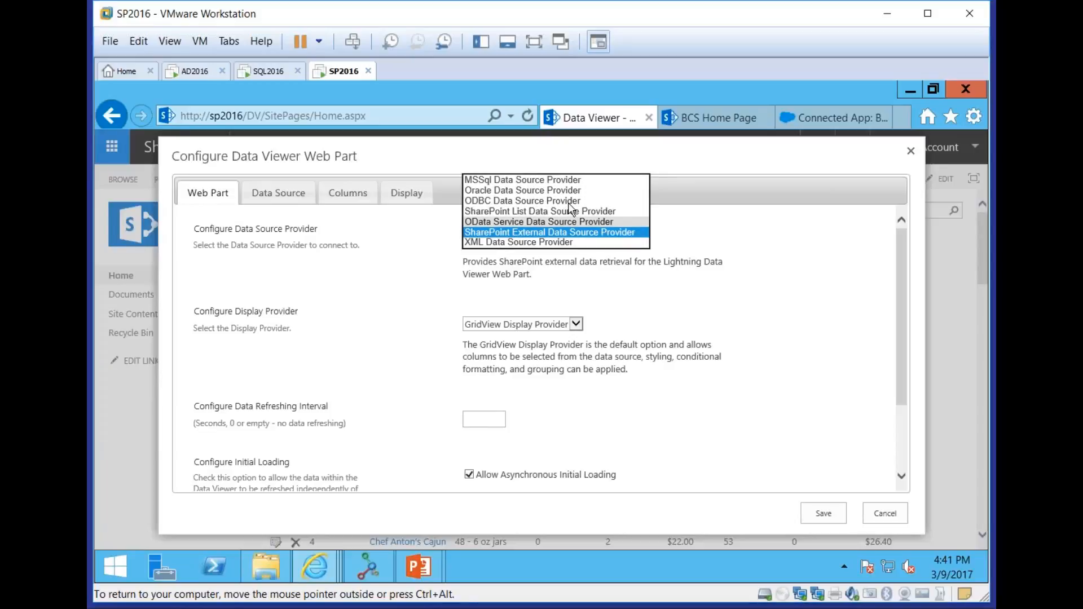
click(743, 352)
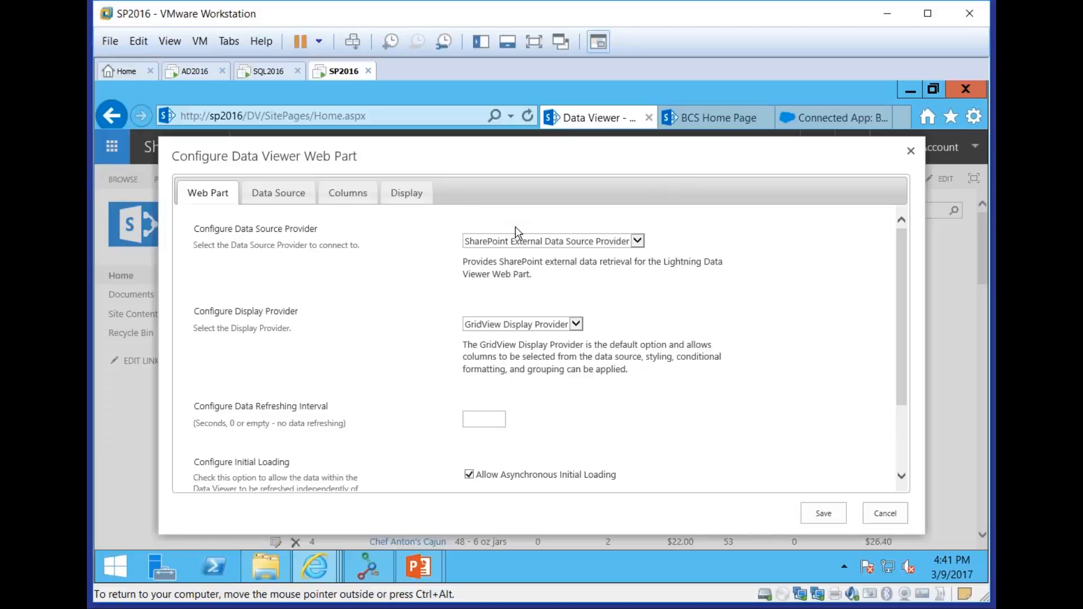
Refresh the external content types in the data source settings and check the available finder and creator methods
click(278, 193)
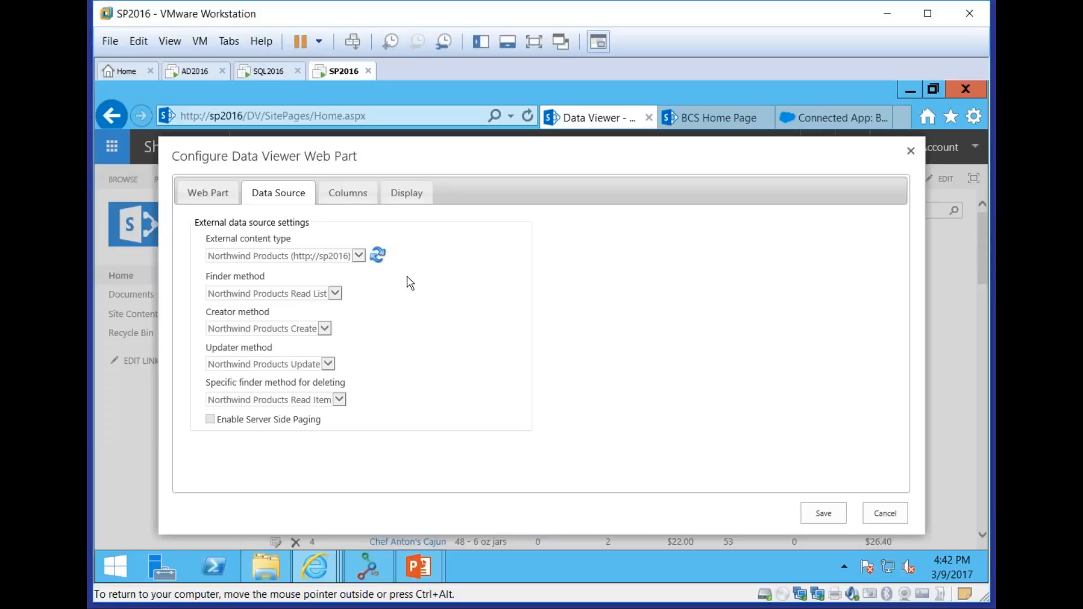
click(377, 255)
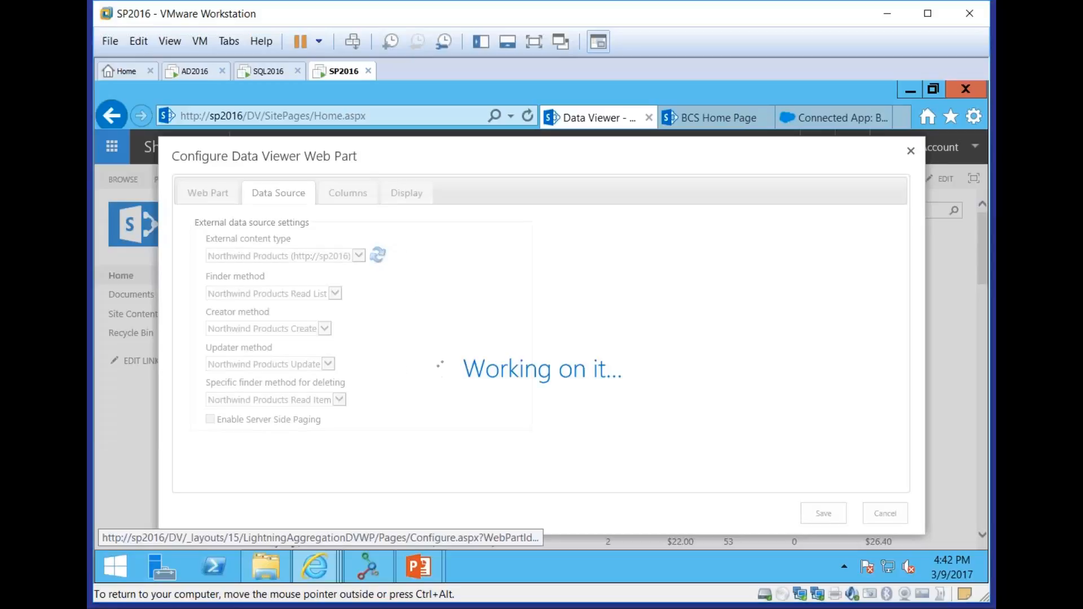
click(334, 293)
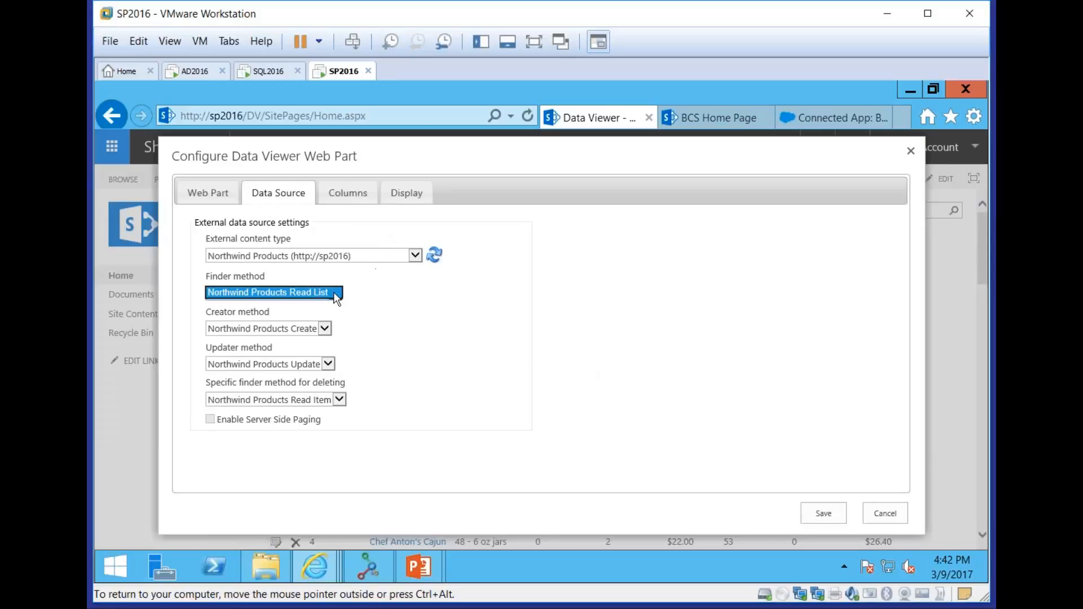
click(325, 329)
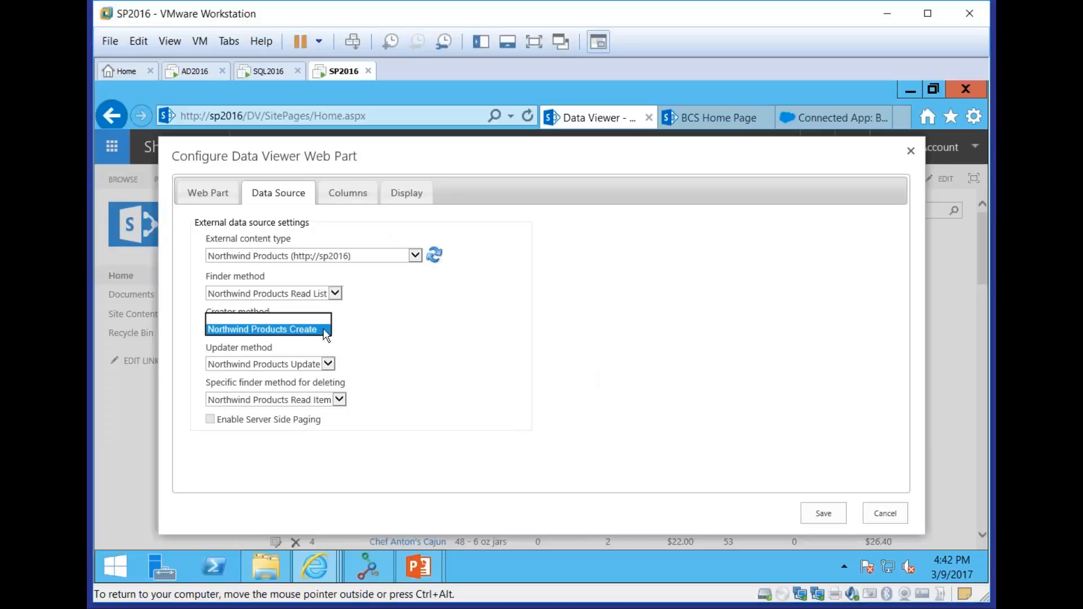
click(383, 342)
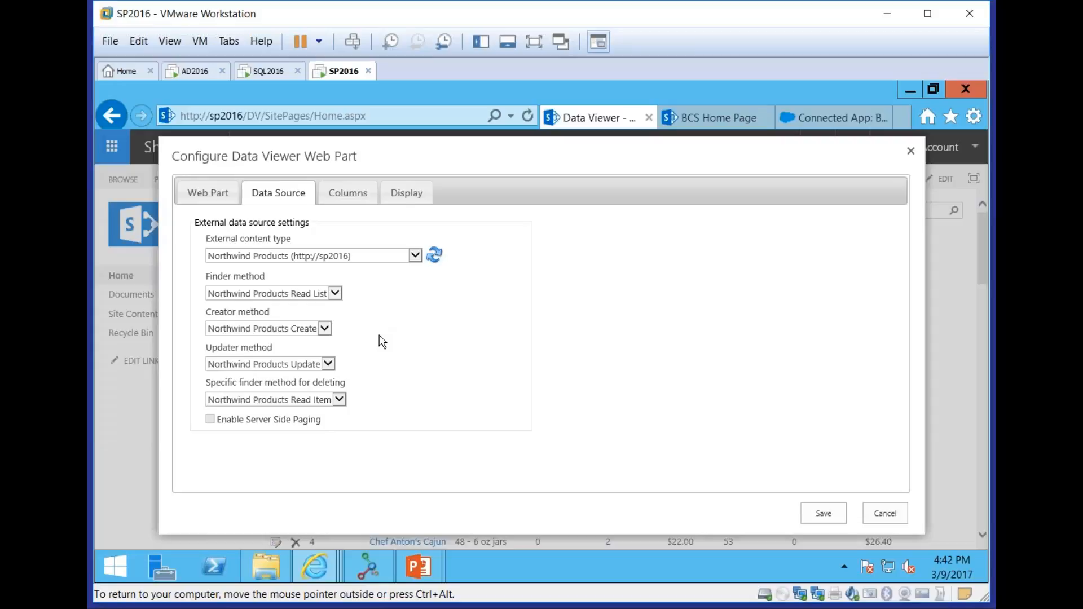
Set the data source provider to SharePoint List Data Source Provider and expand SharePoint - 80 in its source list
click(200, 194)
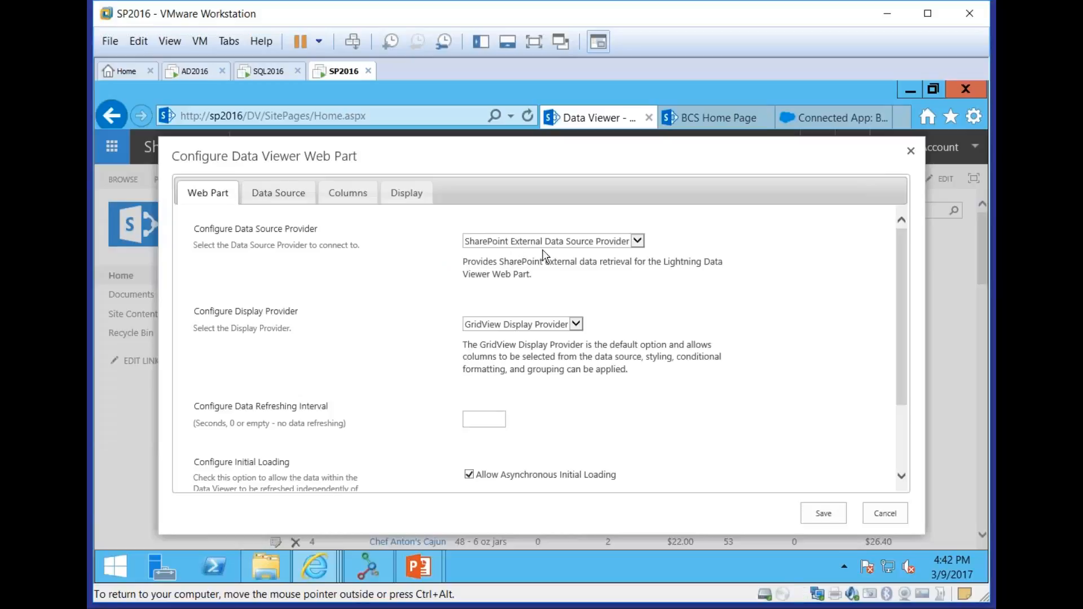
click(552, 242)
click(567, 213)
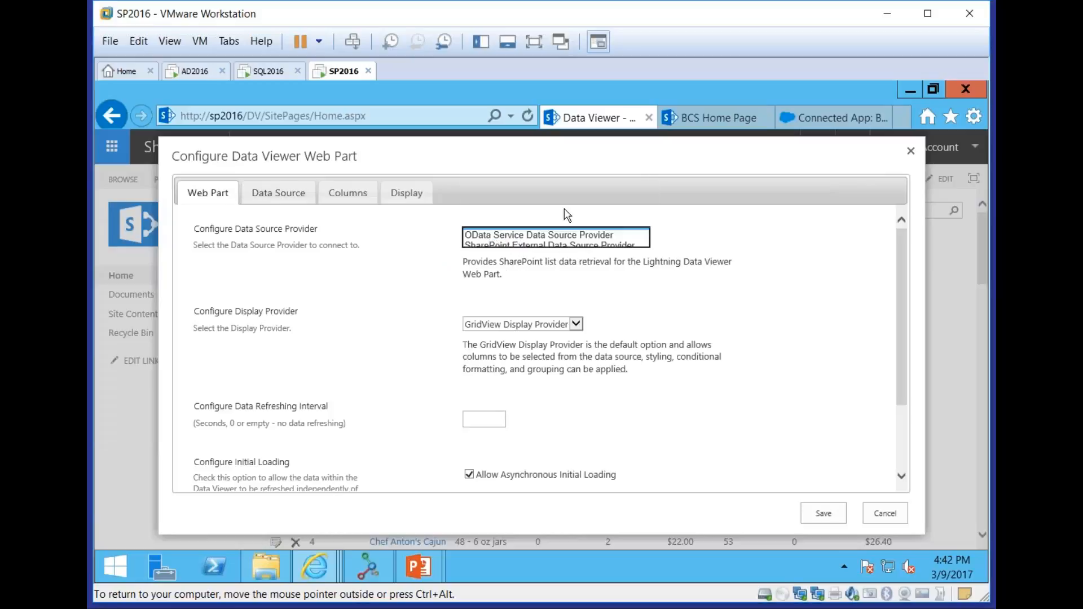
click(273, 194)
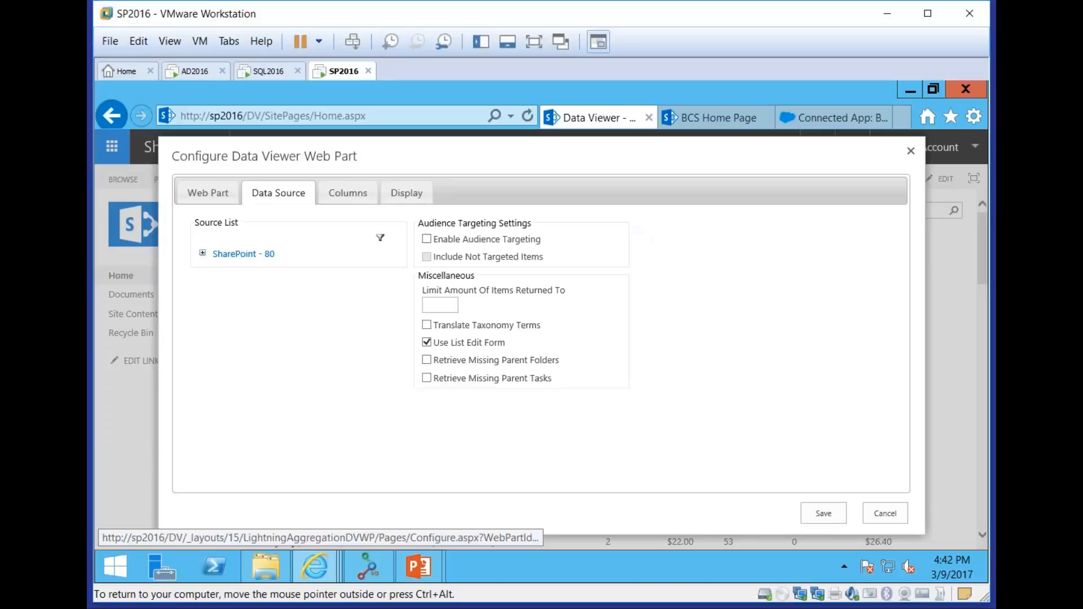
click(202, 253)
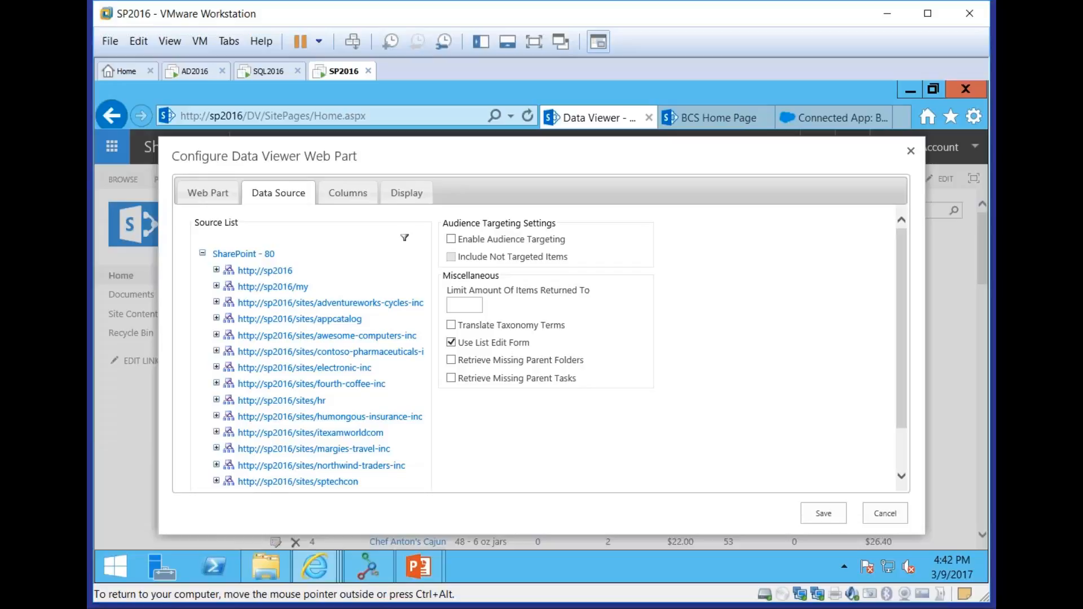
Set the data source provider to Oracle Data Source Provider and view its connection settings
click(198, 198)
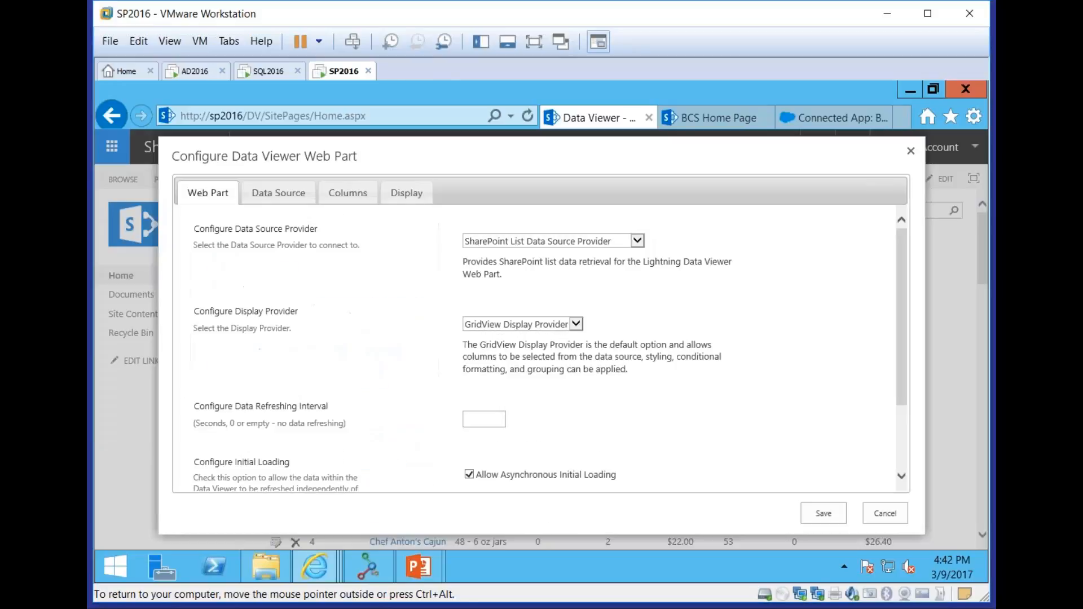
click(561, 242)
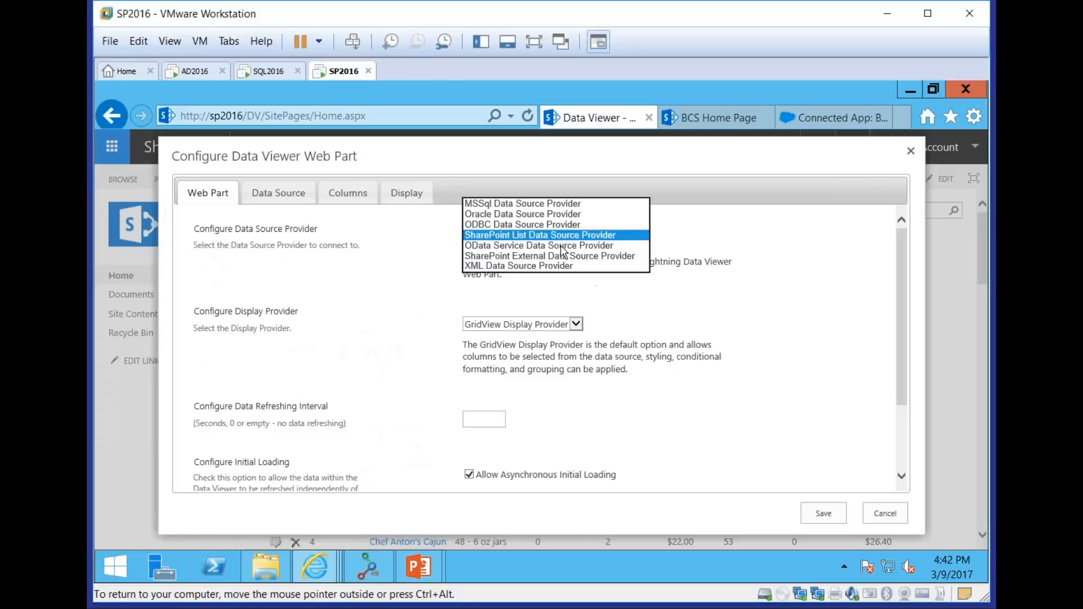
click(523, 214)
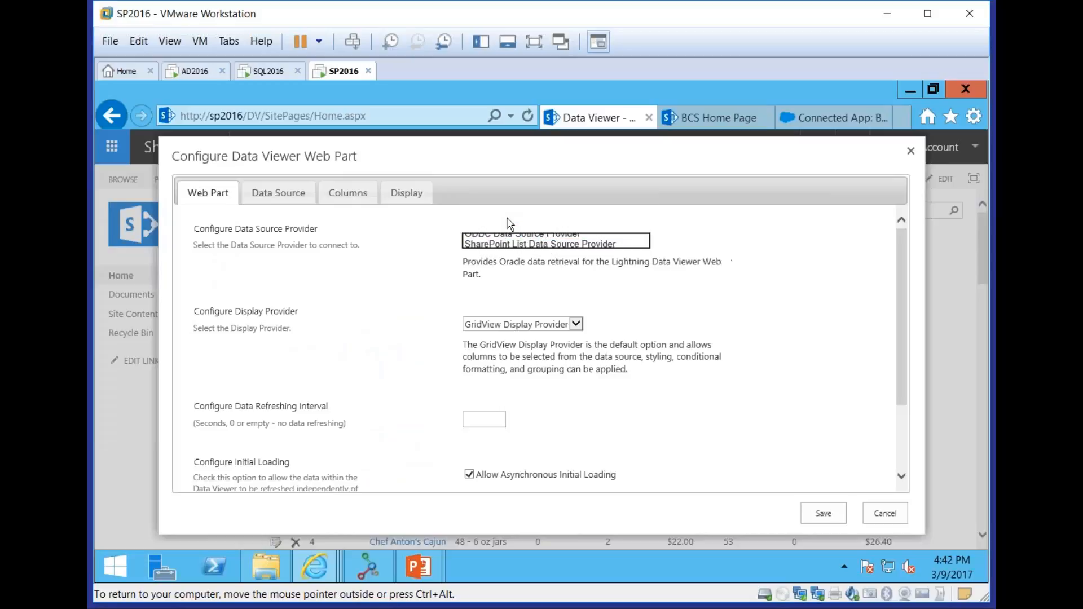
click(275, 194)
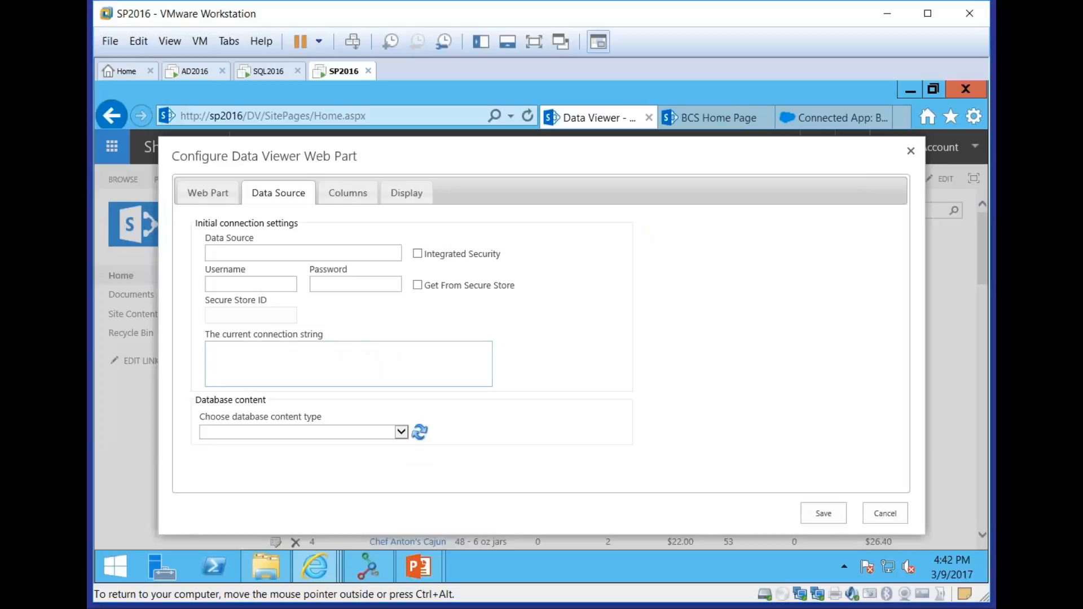
Set the data source provider to SharePoint External Data Source Provider, with Northwind.Products (Northwind) as the external content type
click(203, 193)
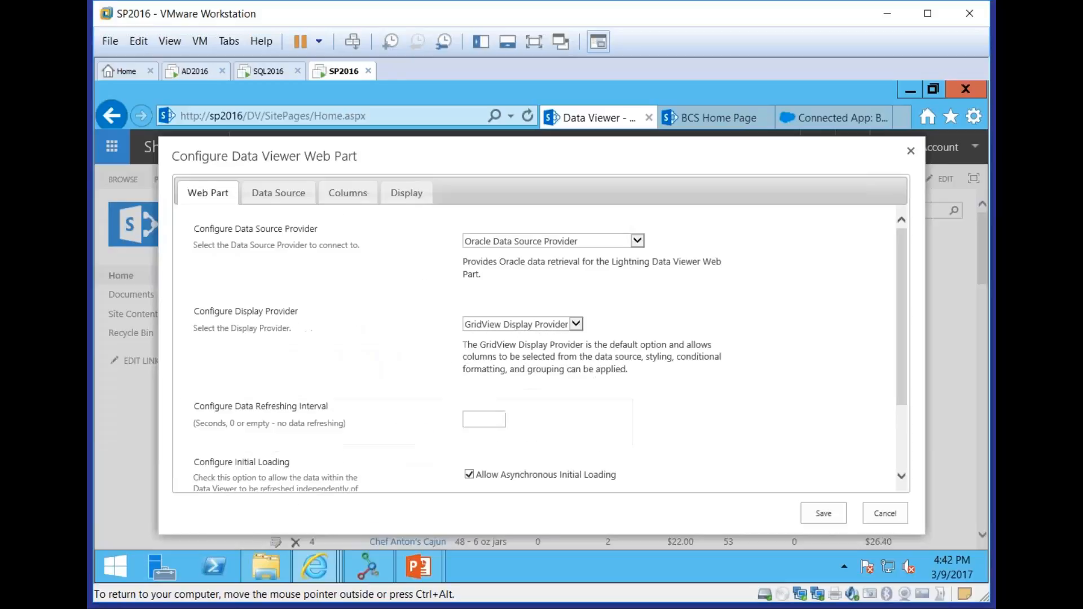
click(614, 243)
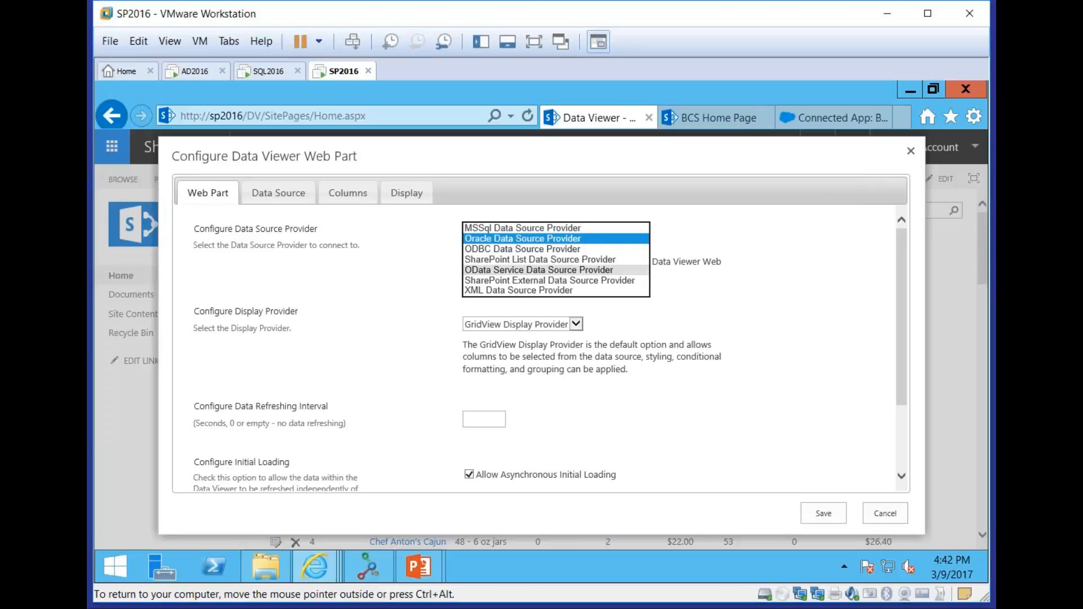
click(593, 280)
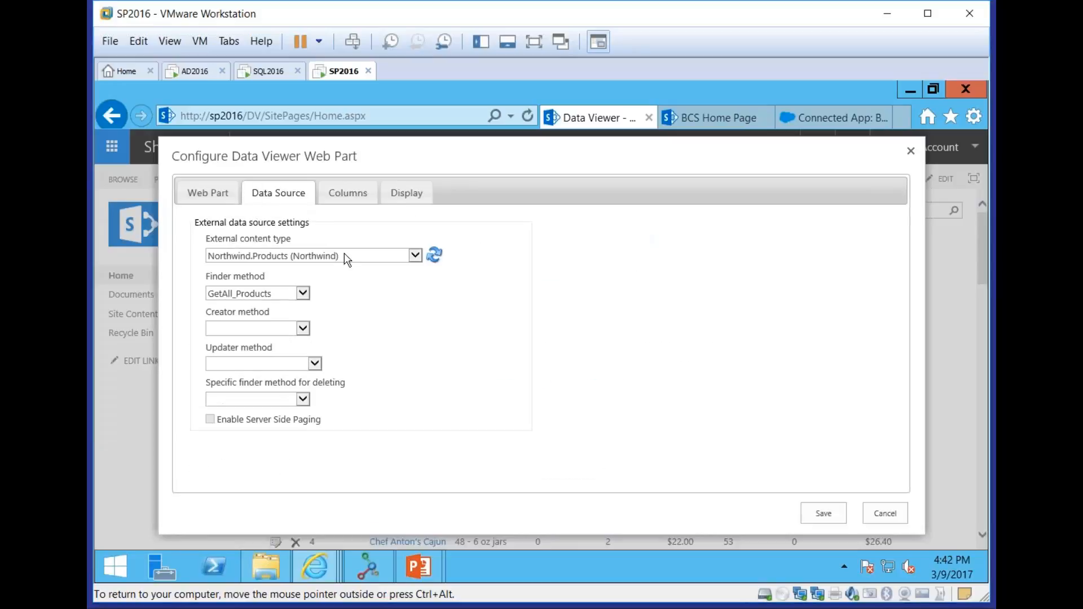
Set the creator method to AddNew_Products, the updater method to UpdateExisting_Products and the specific finder method for deleting to GetSingle_Products
click(293, 328)
click(293, 339)
click(299, 363)
click(299, 372)
click(303, 399)
click(282, 411)
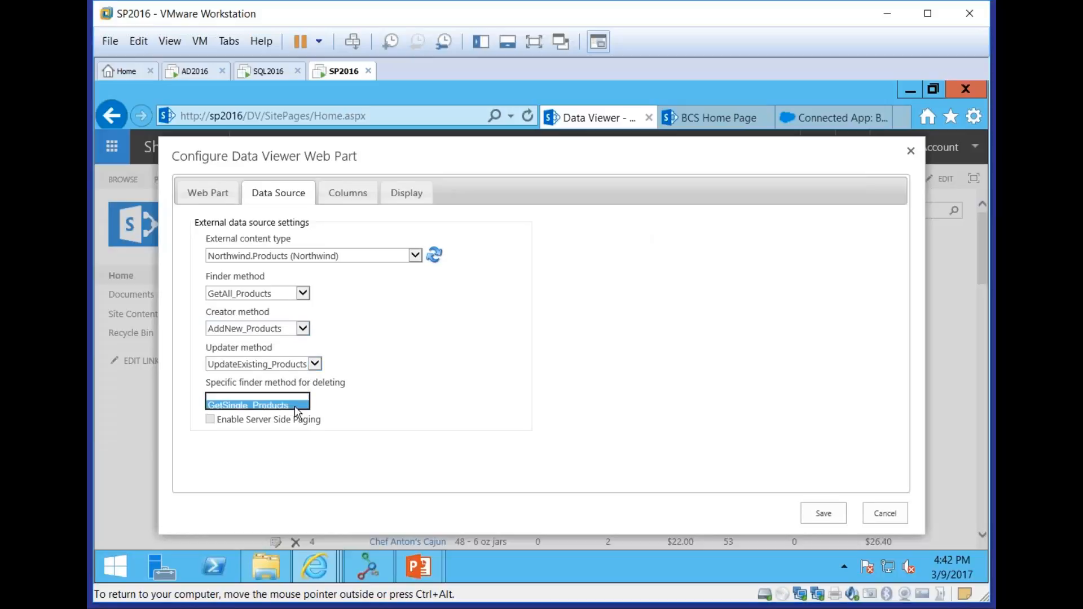
Include all columns except CategoryID and reorder the column list to start with ProductID followed by ProductName
click(348, 193)
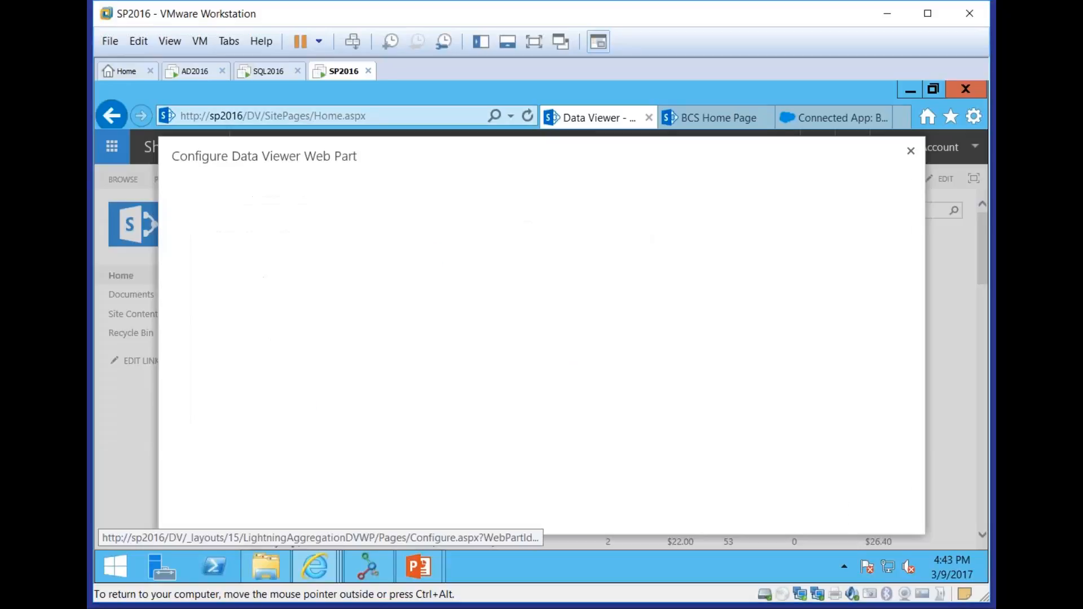
click(199, 263)
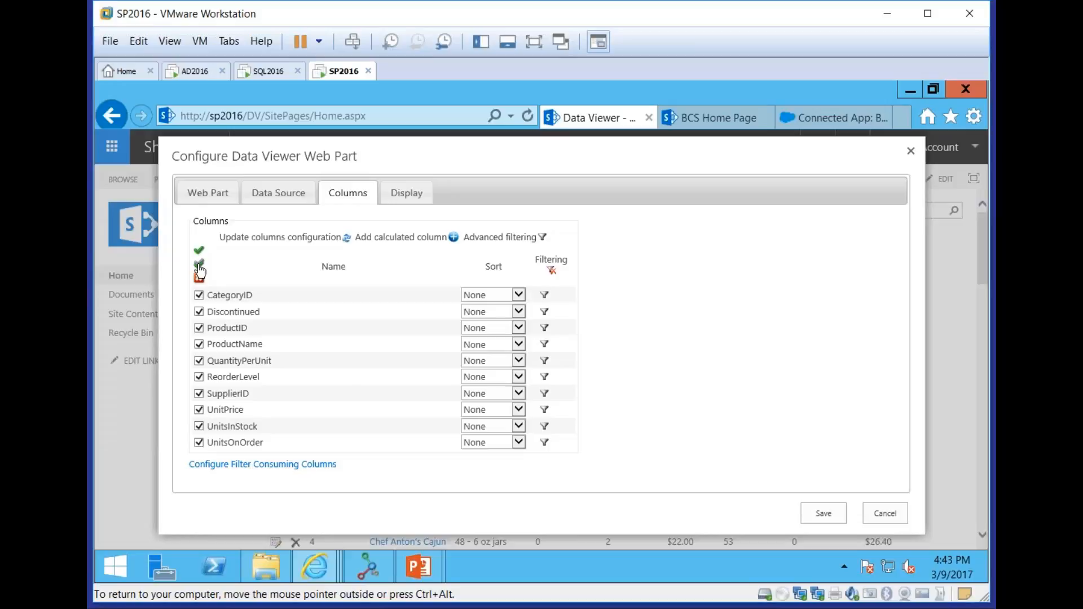
click(198, 295)
drag(229, 350, 229, 295)
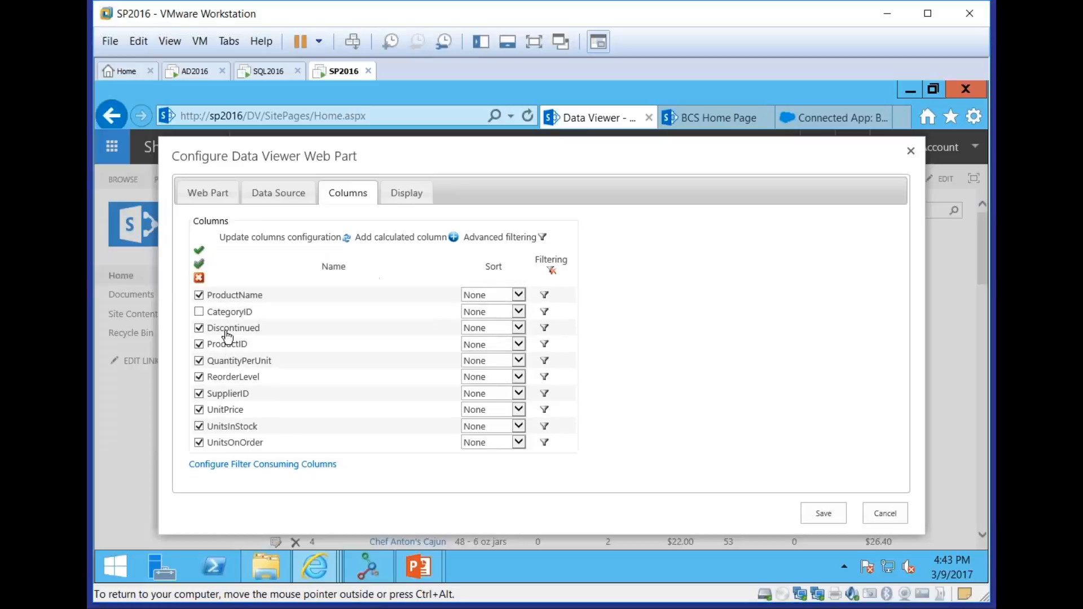
drag(237, 345, 229, 293)
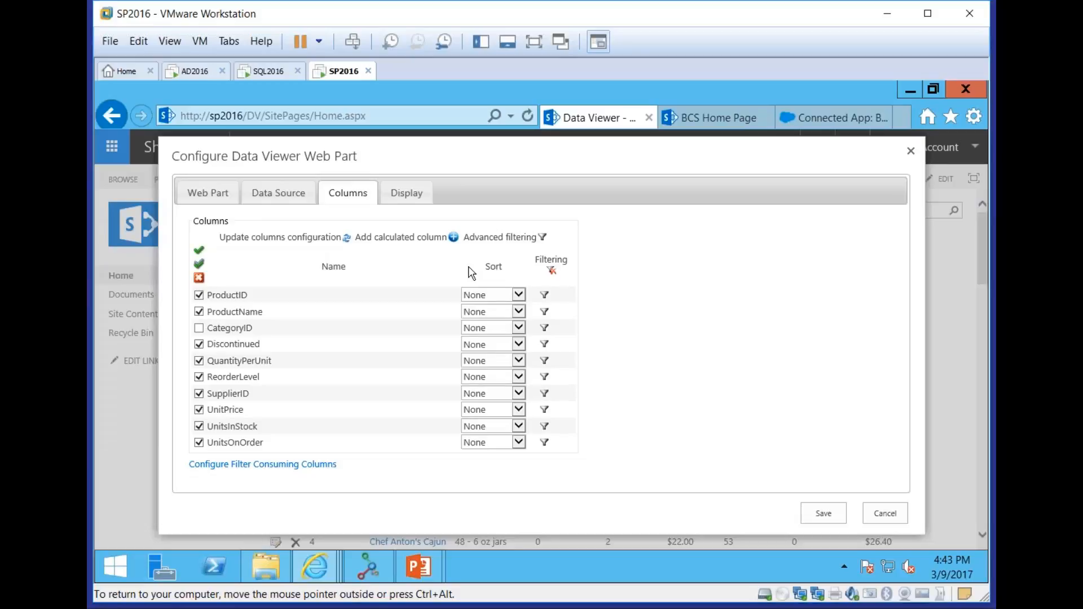
Start a new calculated column named Sales Tax with the column type Double
click(454, 238)
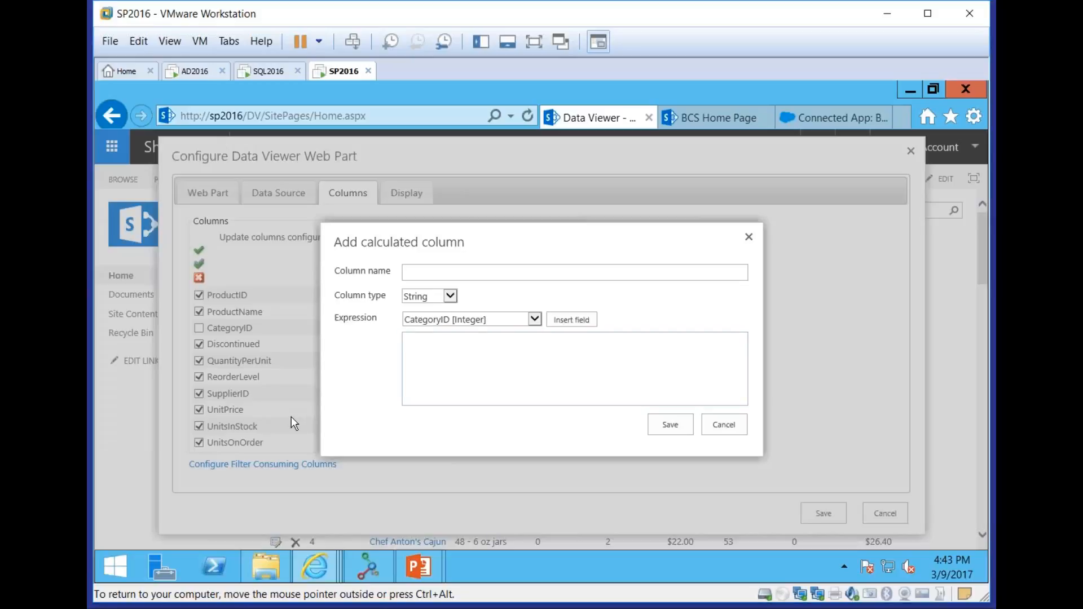
click(452, 274)
text(Sales Tax)
click(450, 296)
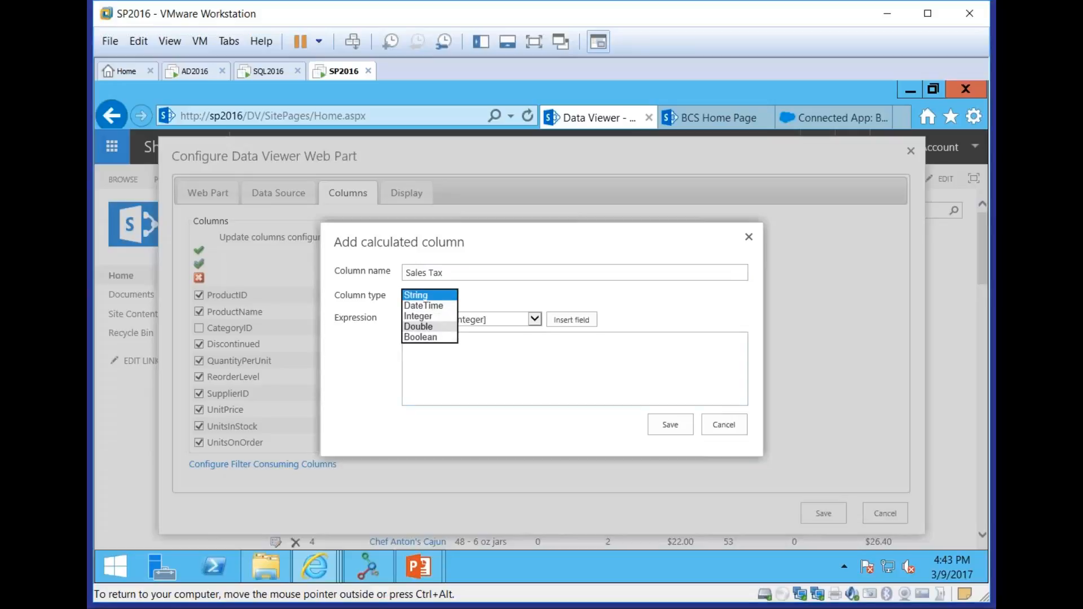
click(417, 328)
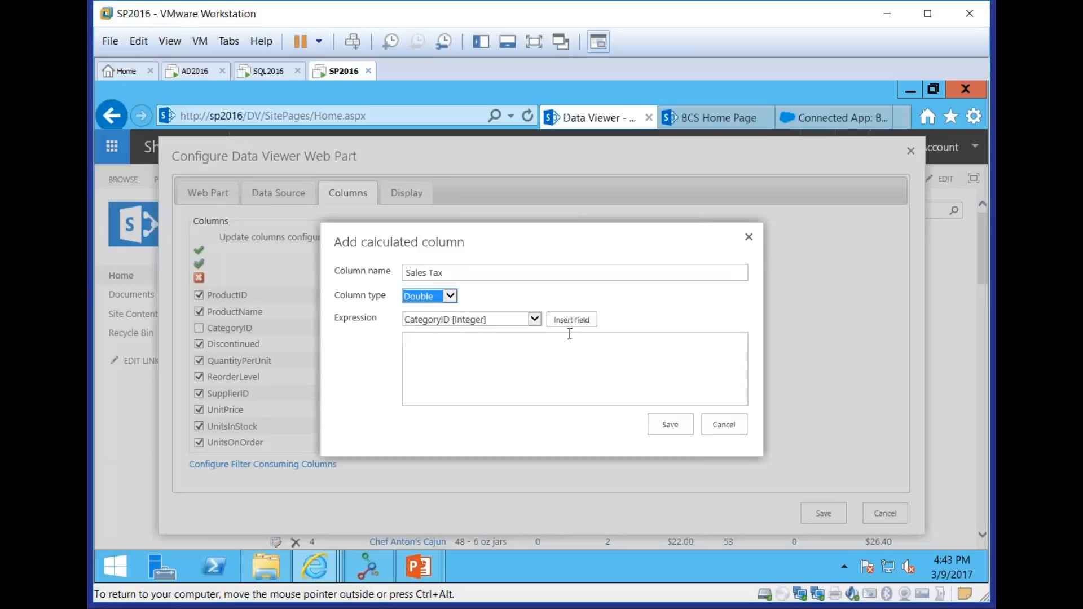
Insert the UnitPrice field into the Sales Tax expression, multiply it by .02, and save the calculated column
click(534, 319)
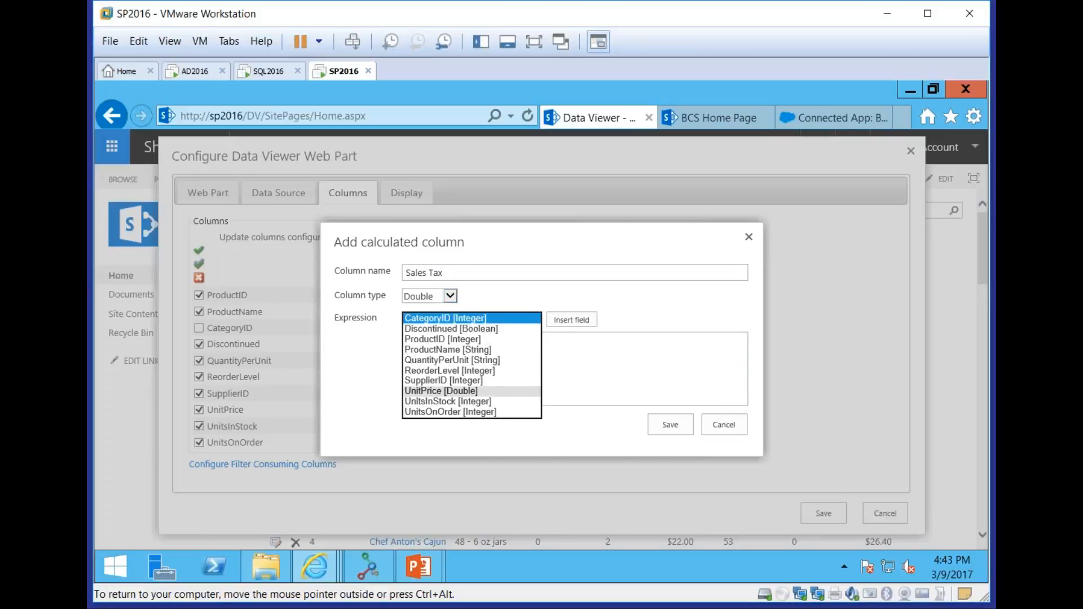
click(443, 391)
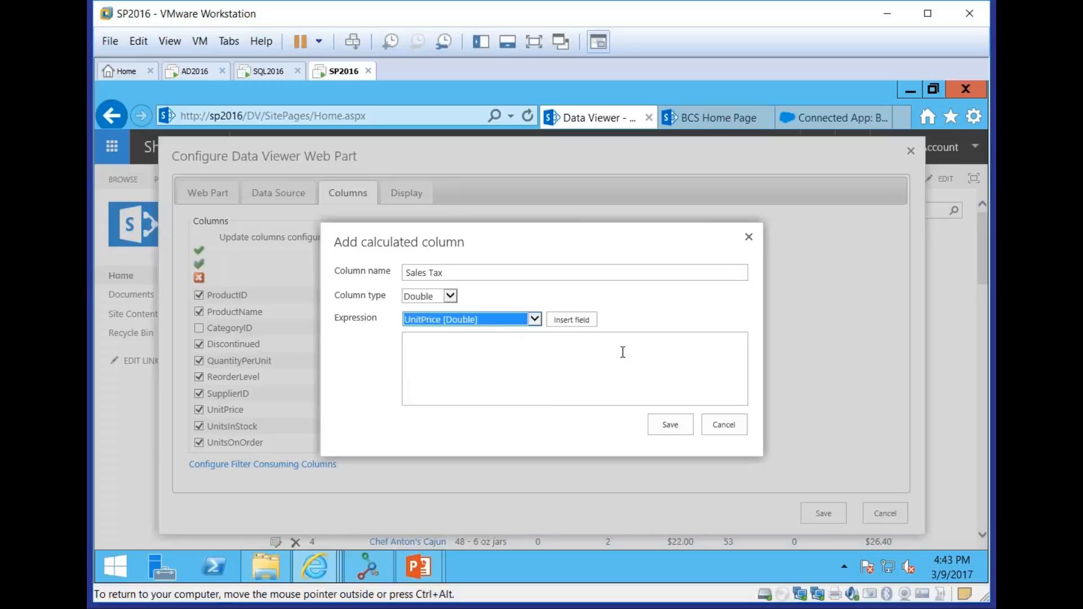
click(575, 319)
text(*.0)
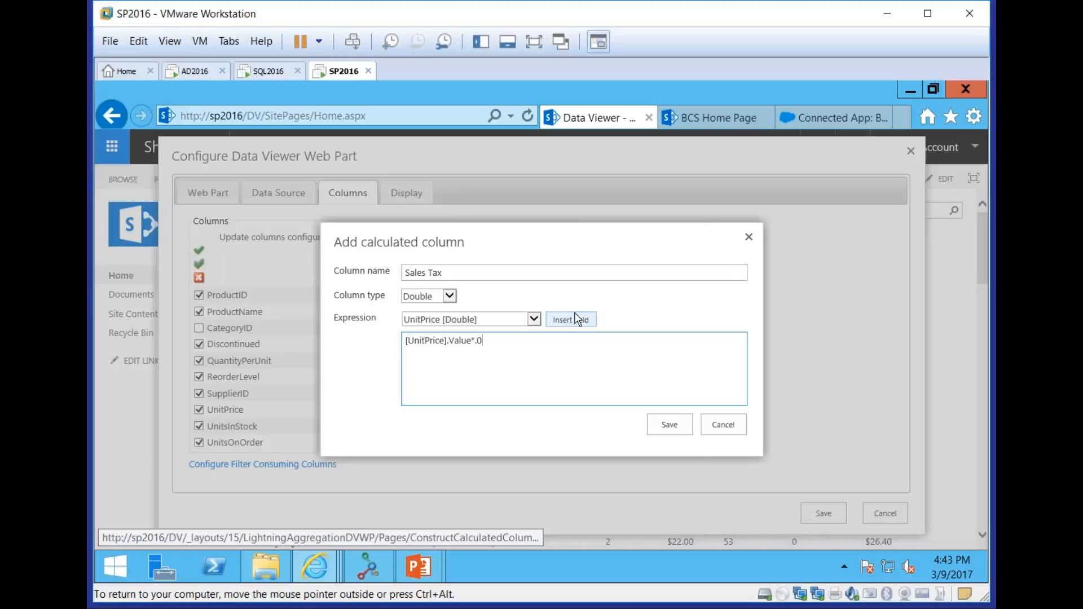
text(2)
click(673, 425)
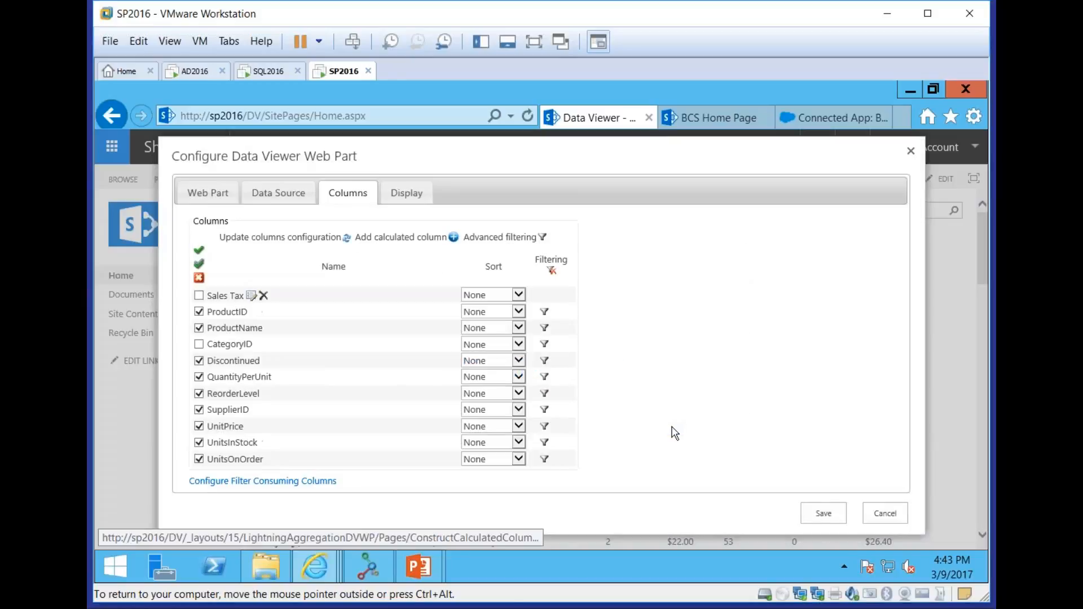
Include the Sales Tax column at the end of the column list and sort ProductName in ascending order
click(199, 296)
drag(225, 377, 223, 461)
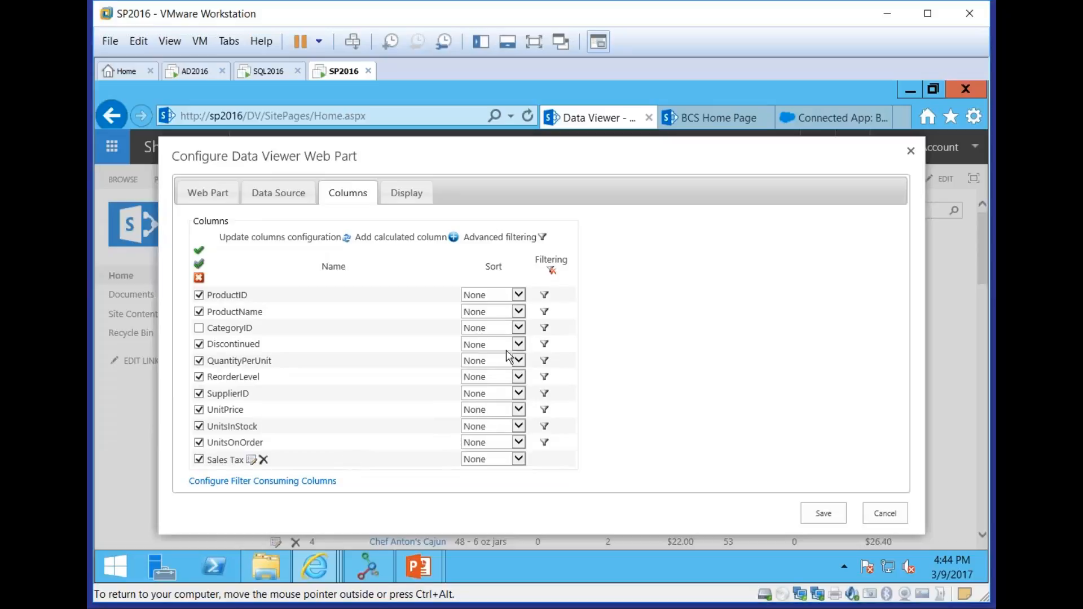
click(514, 314)
click(496, 321)
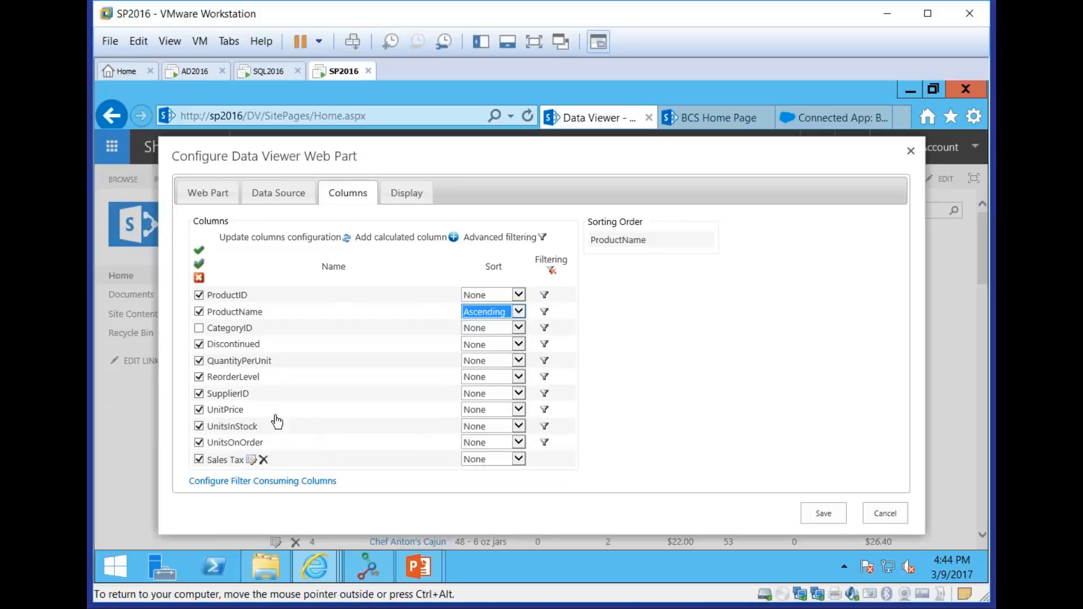
Try a descending sort on UnitsInStock within the sorting order and reset it to None
click(488, 426)
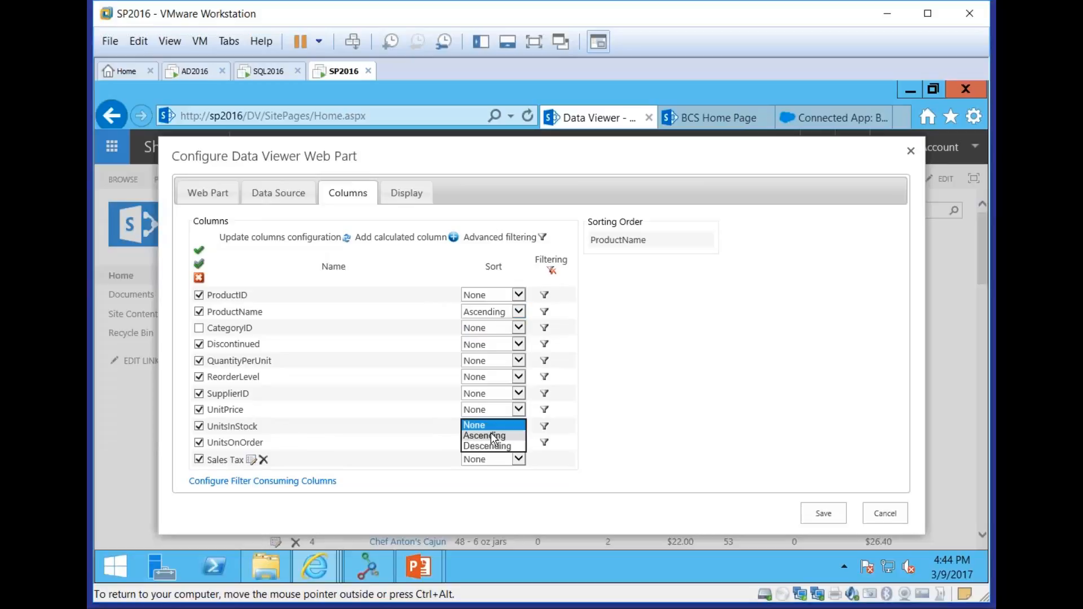
click(486, 445)
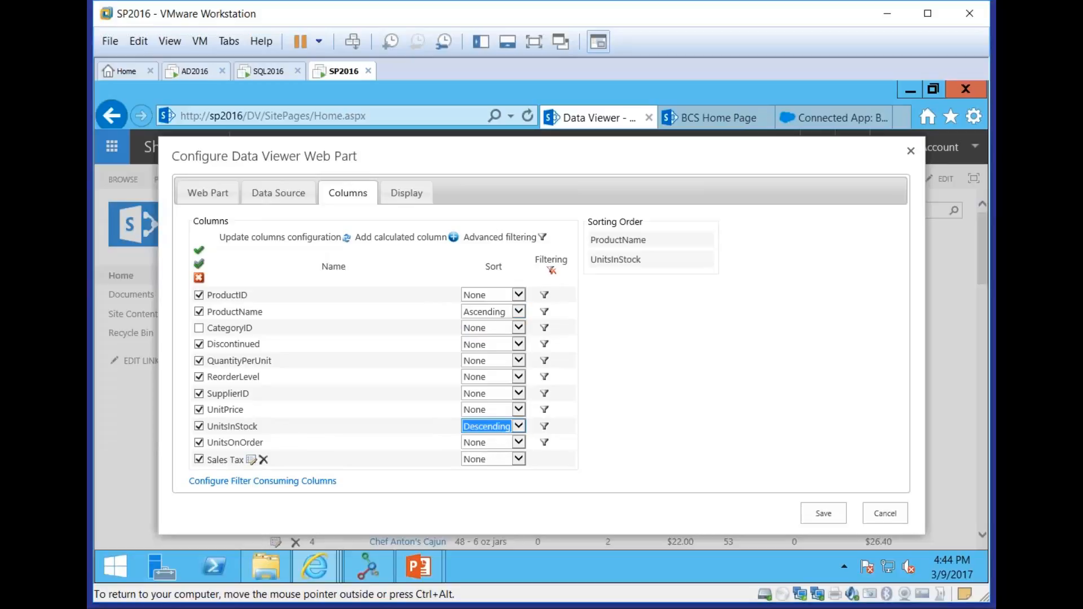
drag(614, 247, 657, 271)
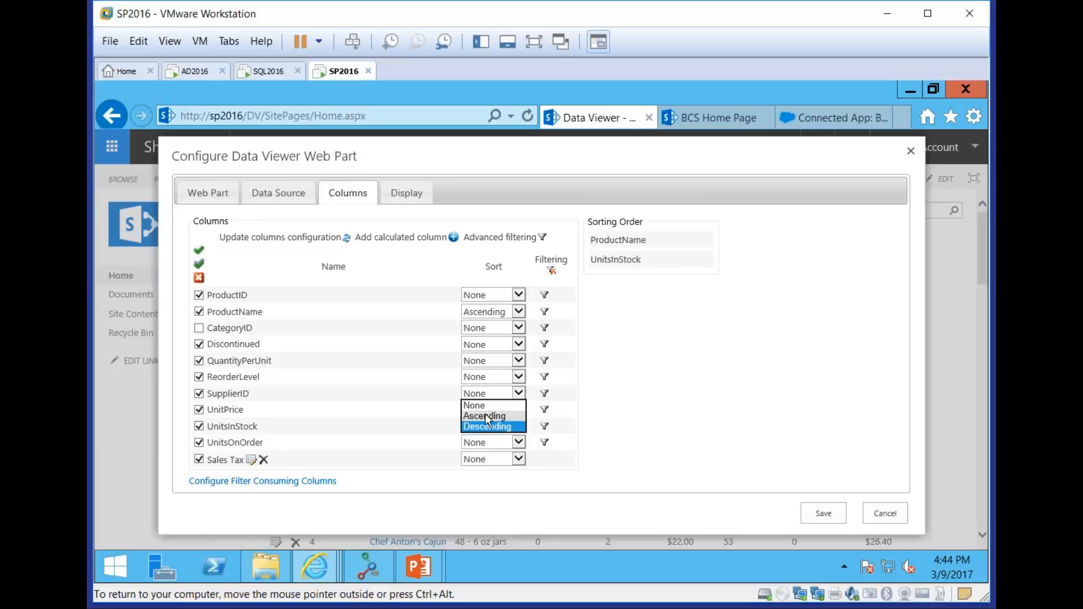
click(475, 405)
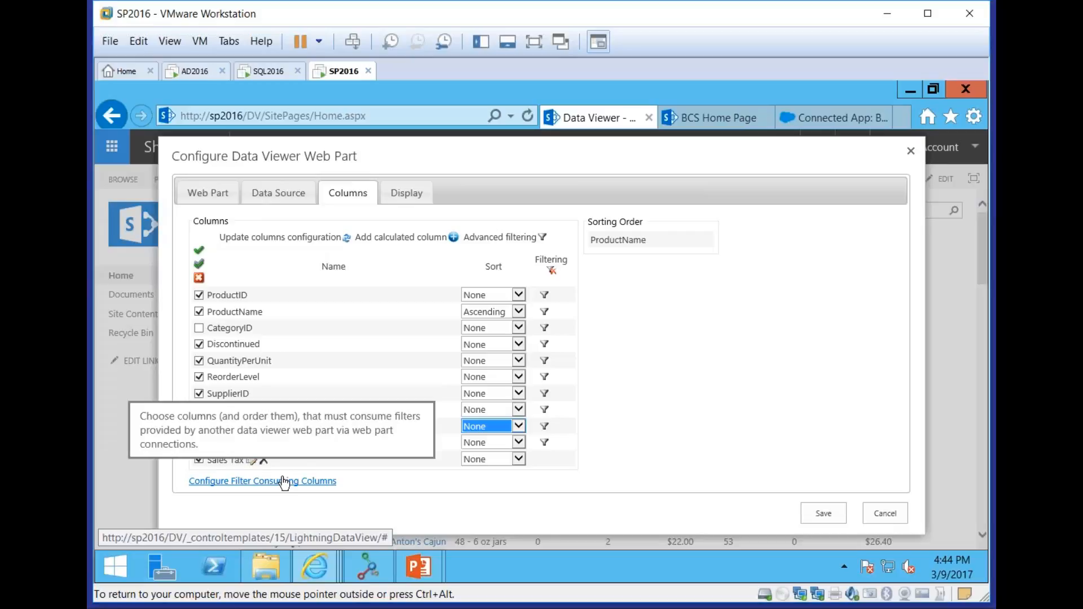
View the filter consuming columns settings and close them without choosing any column
click(313, 482)
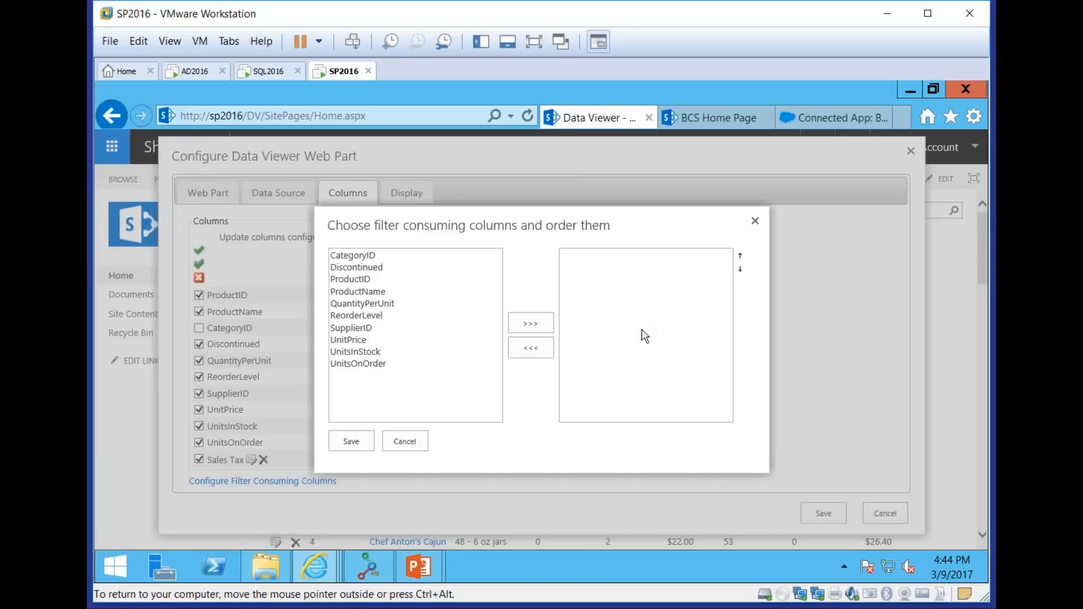
click(755, 220)
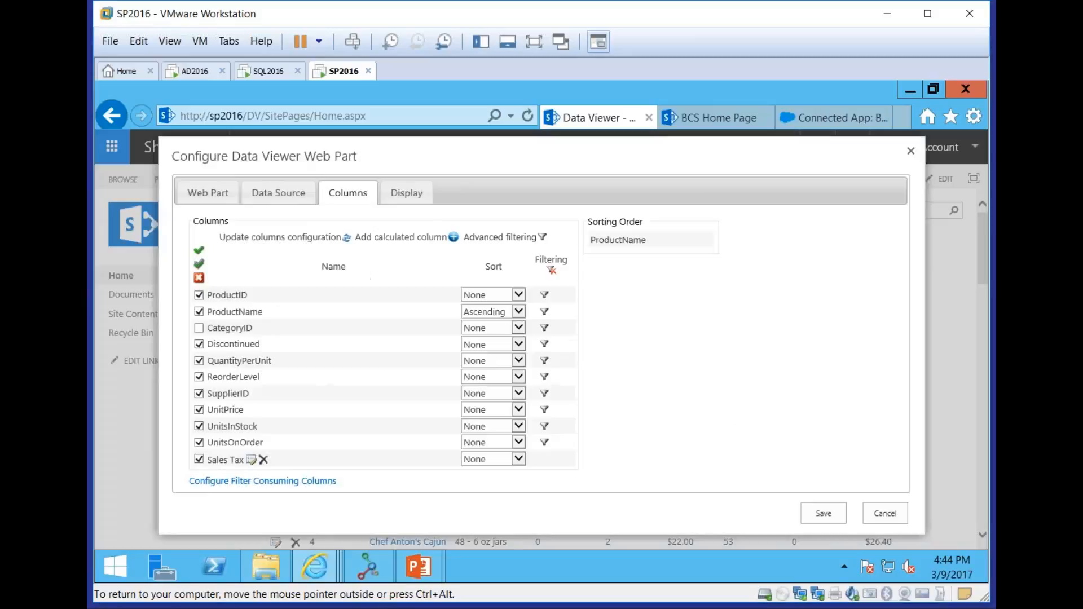
Set the display format of the UnitPrice and Sales Tax columns to Currency
click(406, 193)
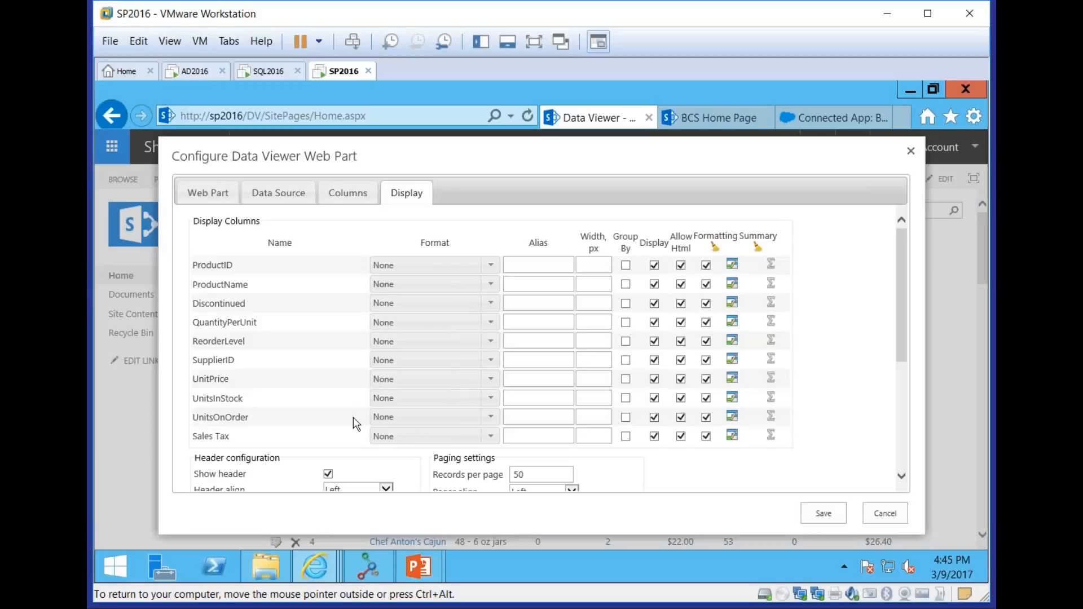
click(493, 381)
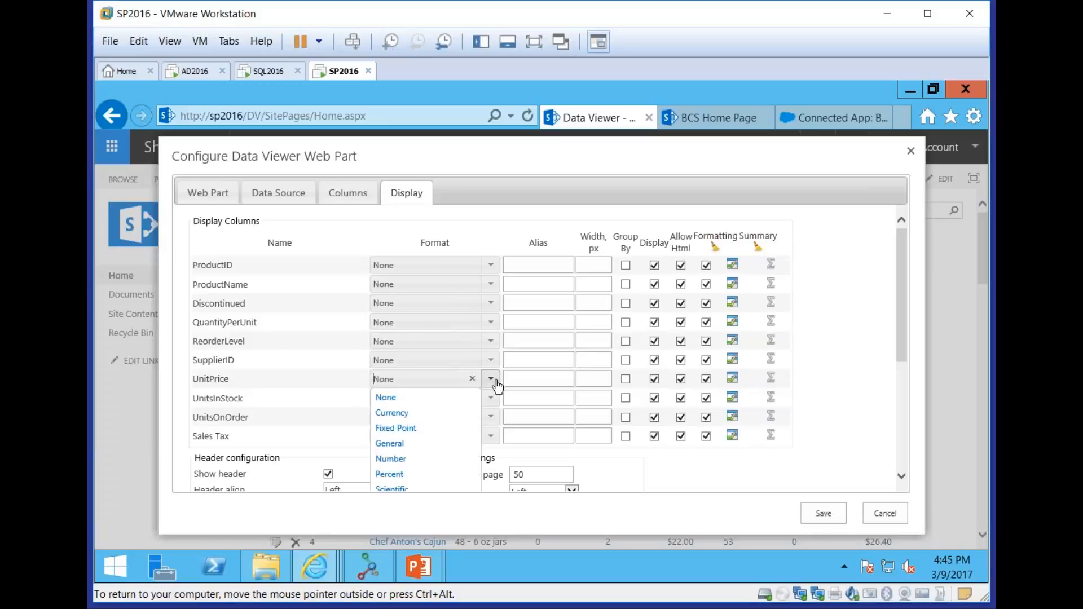
click(448, 412)
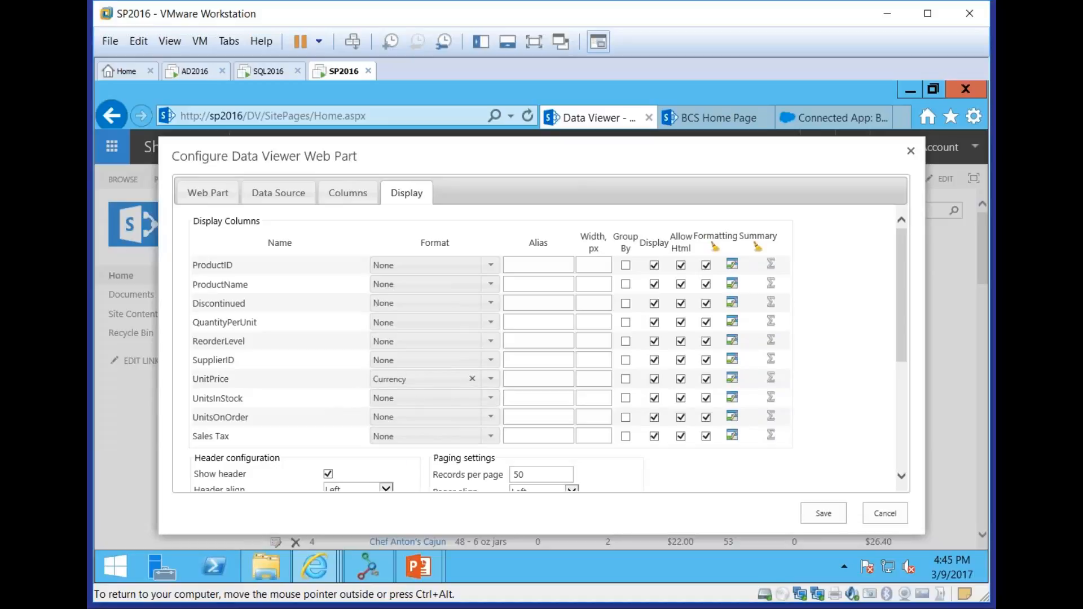
click(491, 436)
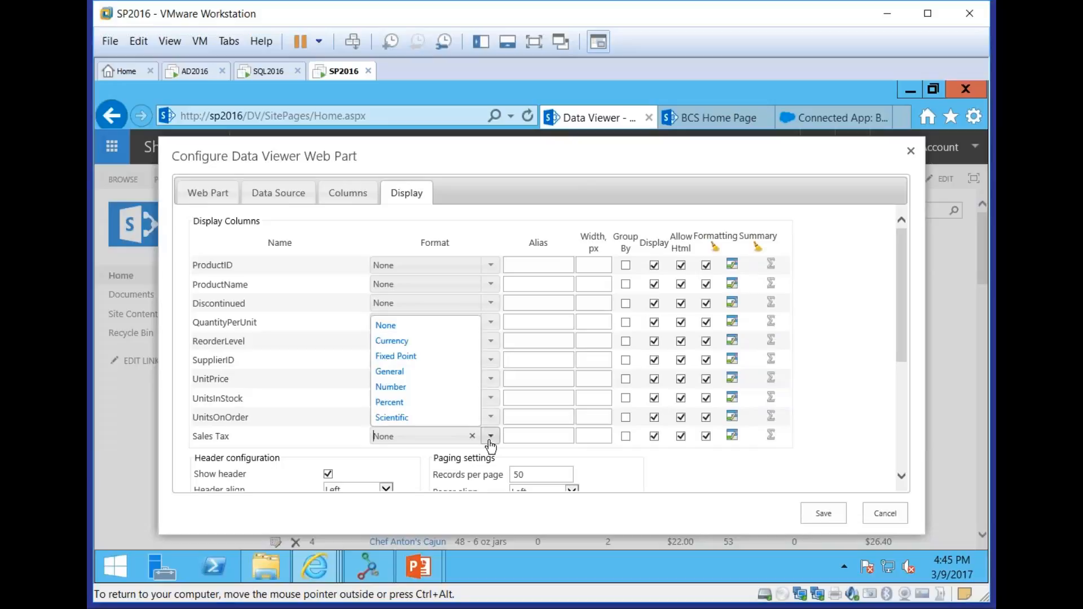
click(407, 340)
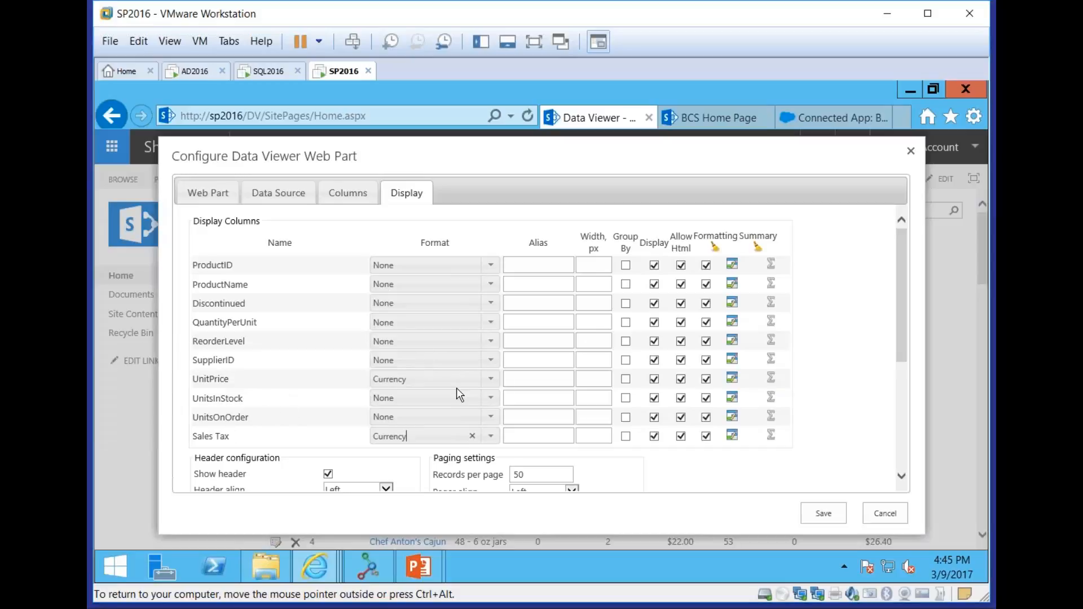
Give UnitsInStock the alias Units In Stock, and group the records by SupplierID with that column's display turned off
click(540, 398)
text(Units In Stock)
key(Tab)
click(626, 361)
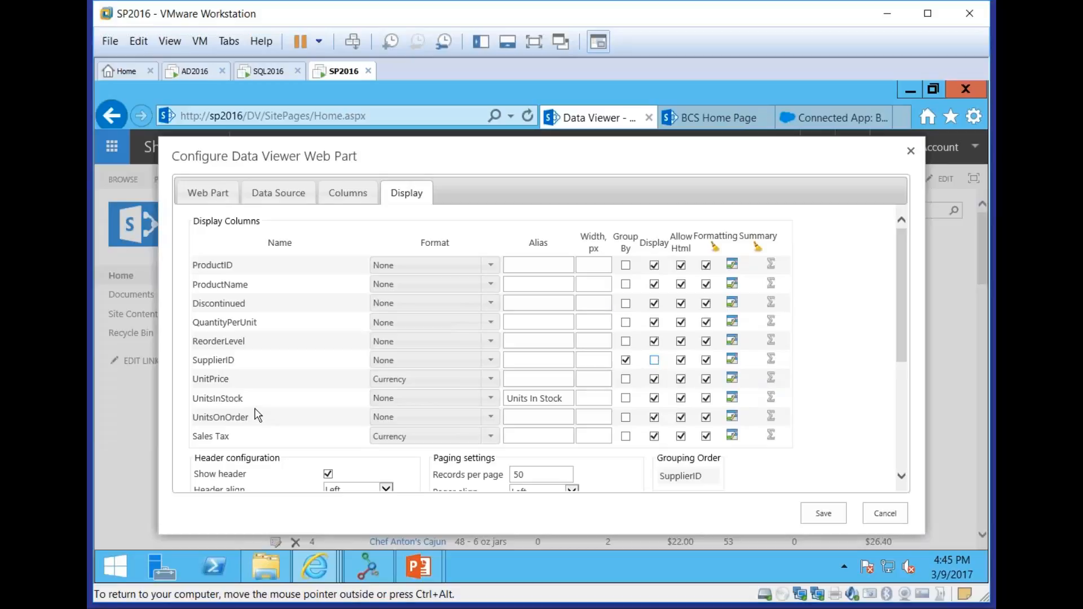
Create a conditional format on UnitsInStock that applies to the entire row with back color FFB977 and bold text
click(733, 398)
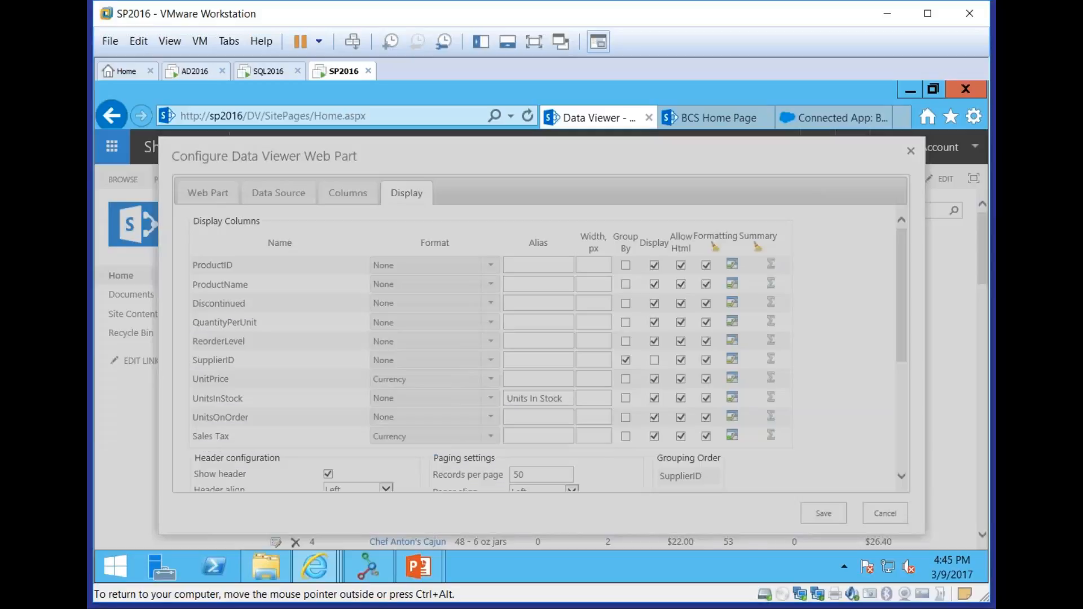
click(394, 312)
click(576, 311)
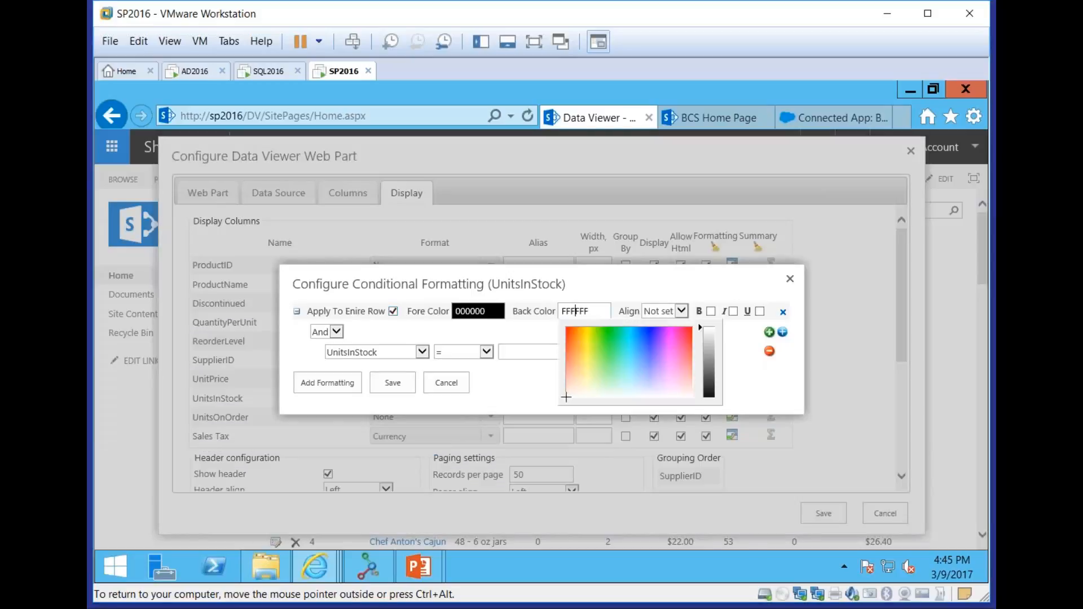
click(576, 363)
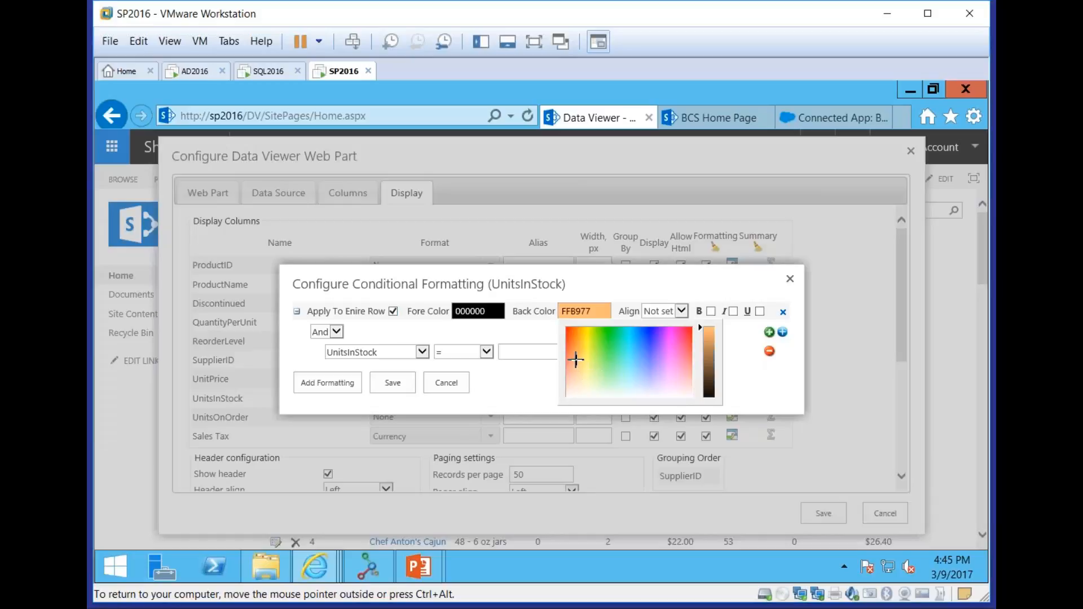
click(619, 288)
click(711, 311)
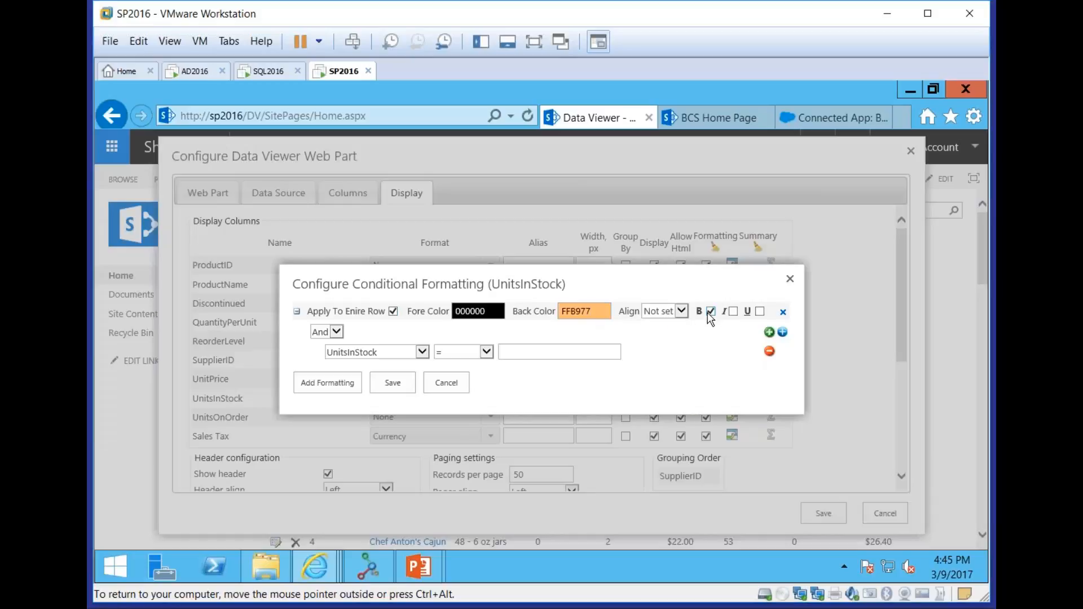
Choose the comparison operator for the UnitsInStock formatting condition, set its value to 5, and collapse the rule
click(478, 353)
click(451, 403)
click(543, 354)
text(5)
click(296, 311)
Add a second formatting rule, remove it, and save the conditional formatting for UnitsInStock
click(318, 360)
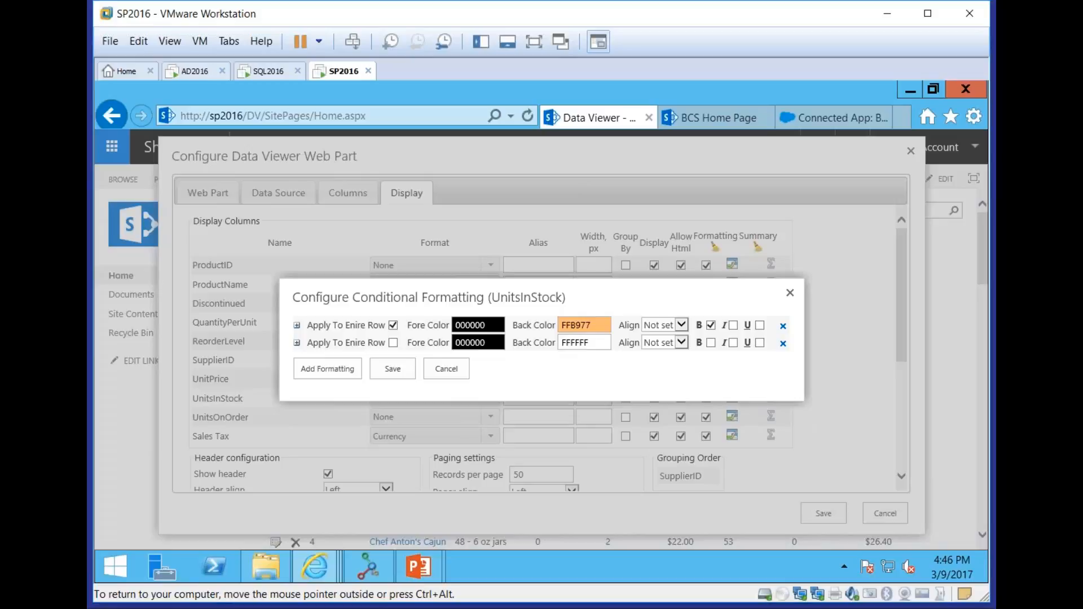
click(783, 344)
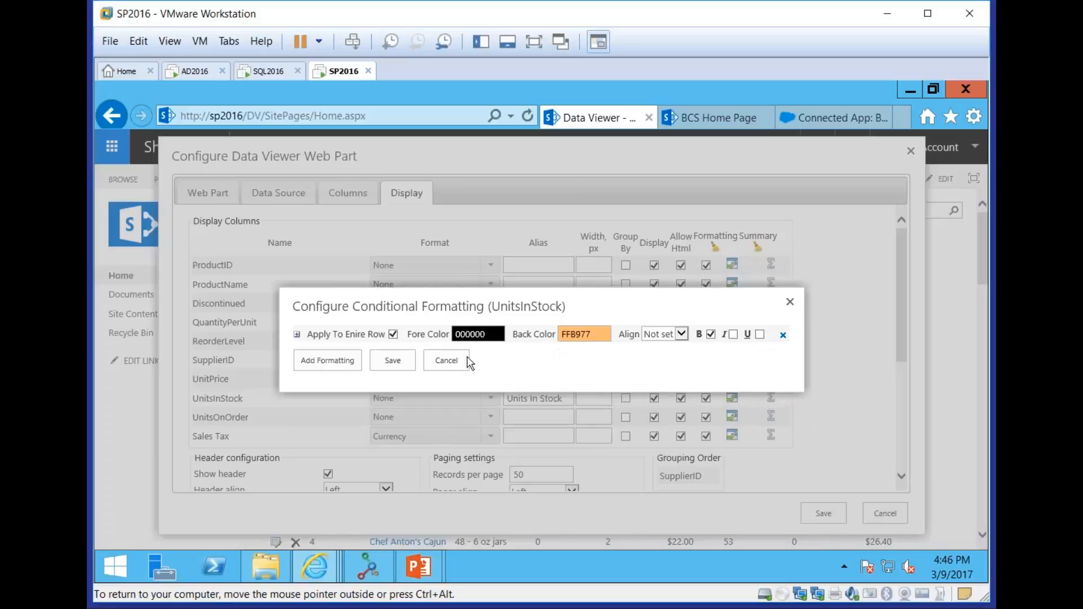
click(393, 361)
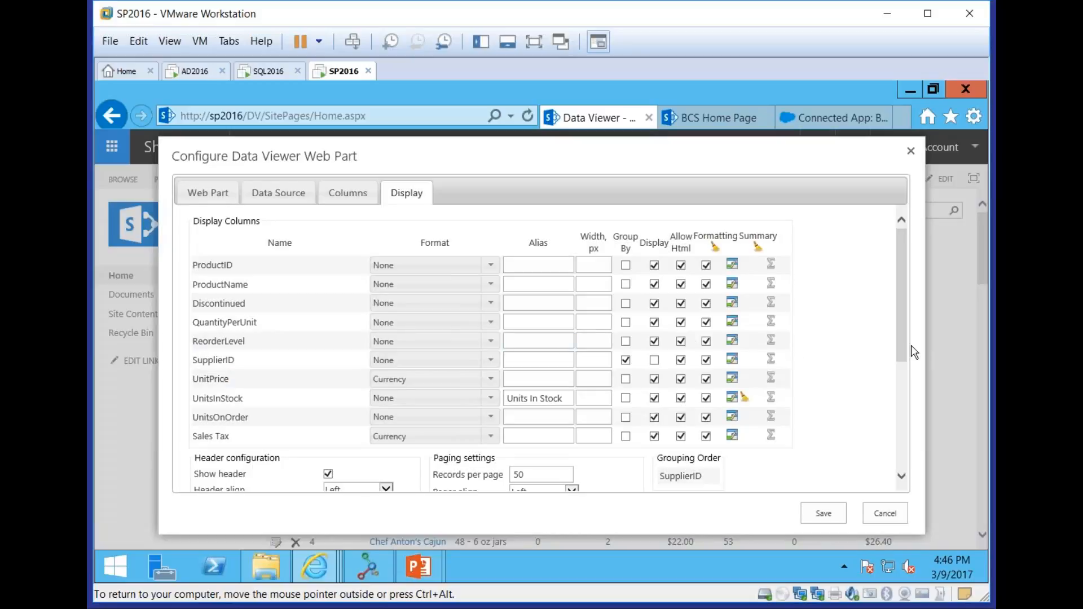
Review the header, paging, grouping and data modification settings and save the Data Viewer web part configuration
drag(901, 348, 904, 439)
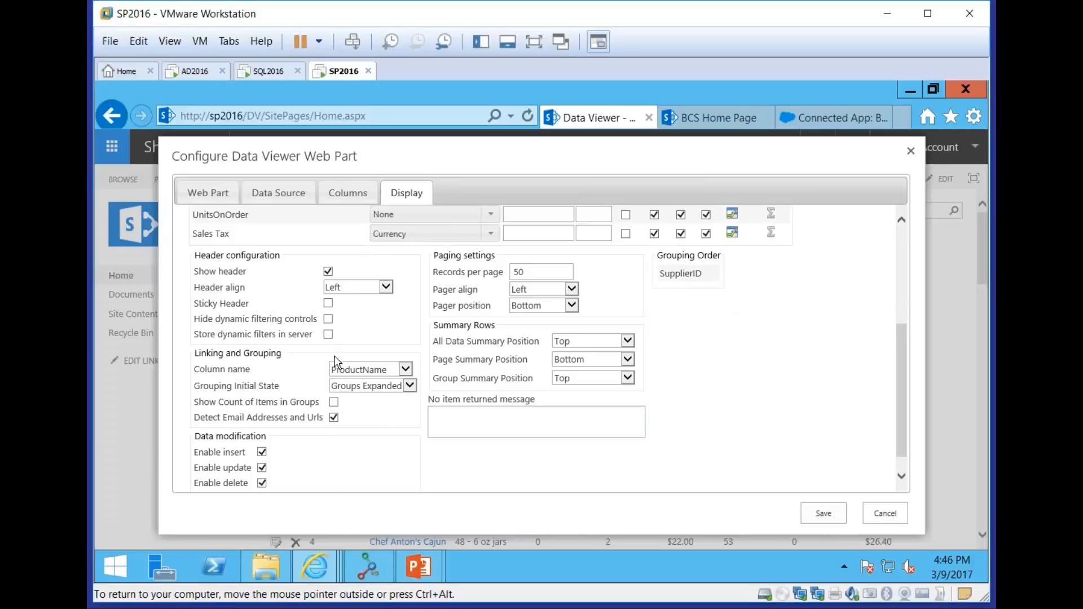
click(819, 516)
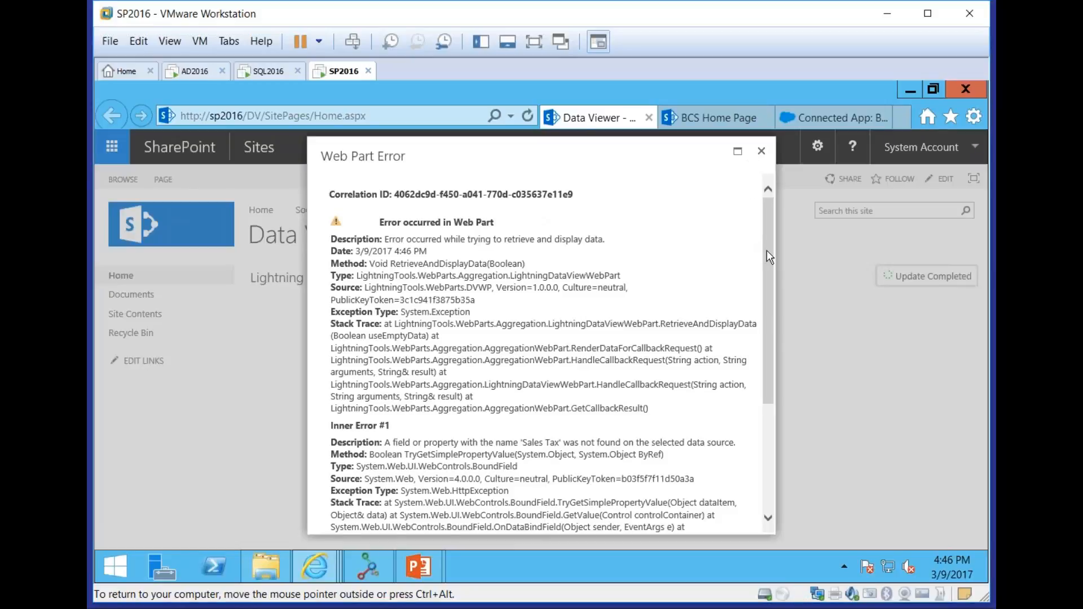
Read through the web part error details and close them
drag(767, 249, 768, 368)
drag(773, 428, 781, 259)
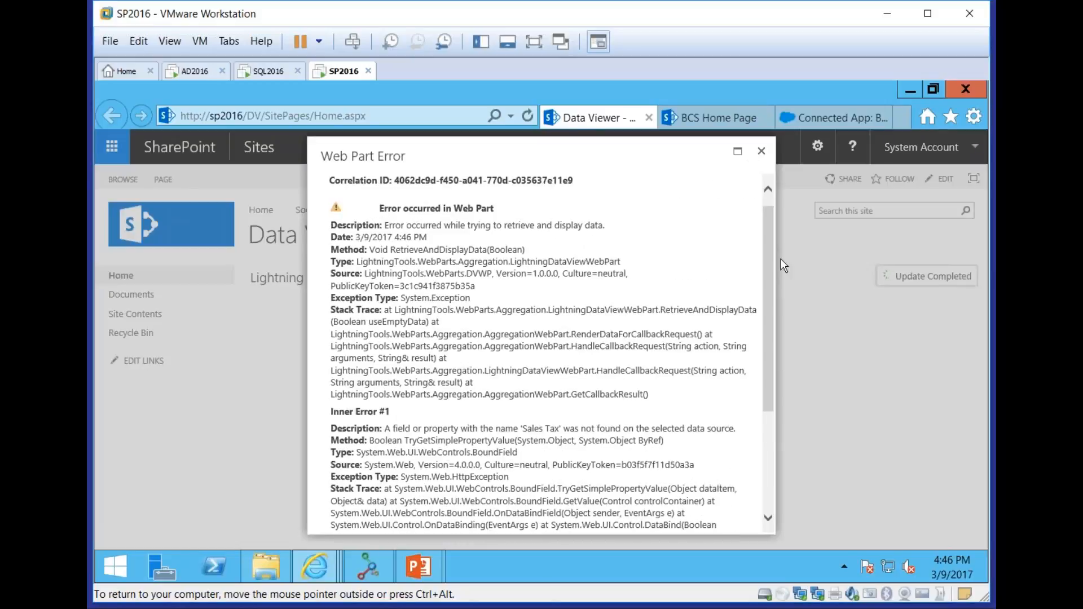
click(762, 153)
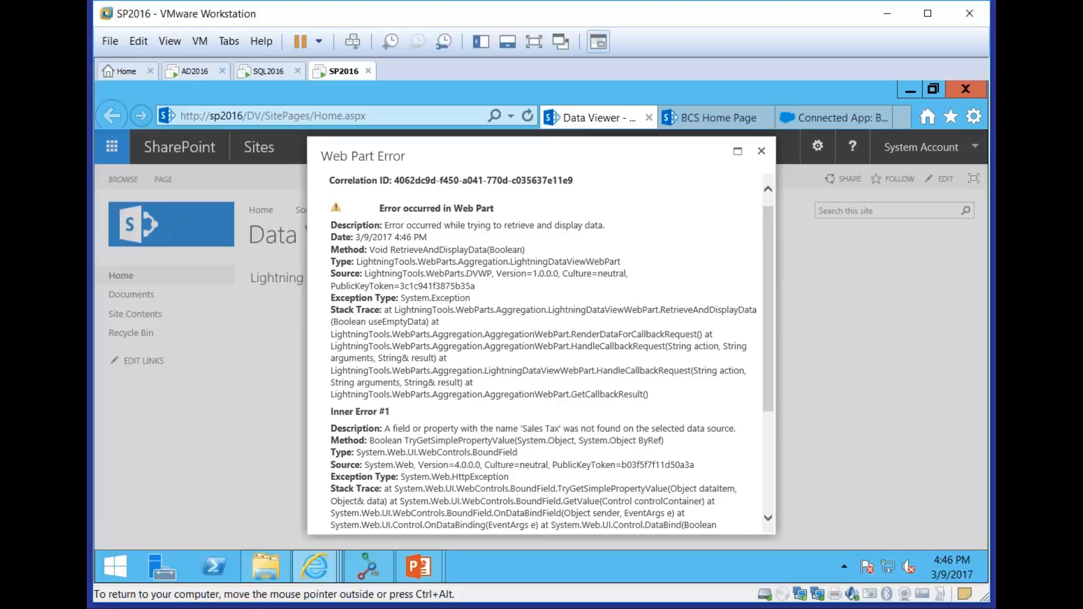
Reopen the Data Viewer web part configuration and set the external content type to Northwind_Orders.Customers (Northwind_Orders)
click(582, 277)
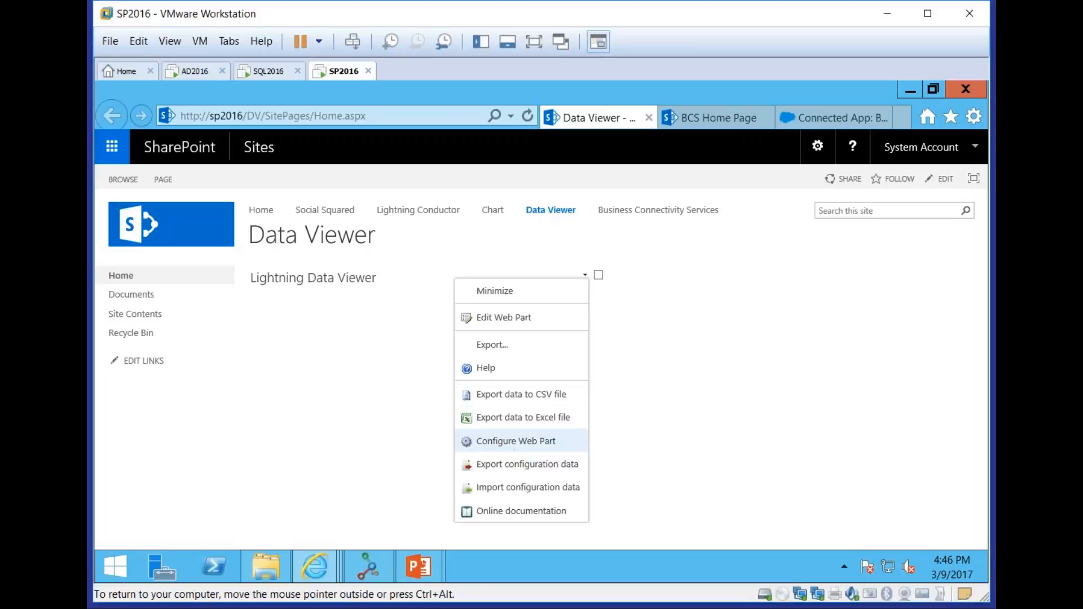
click(515, 441)
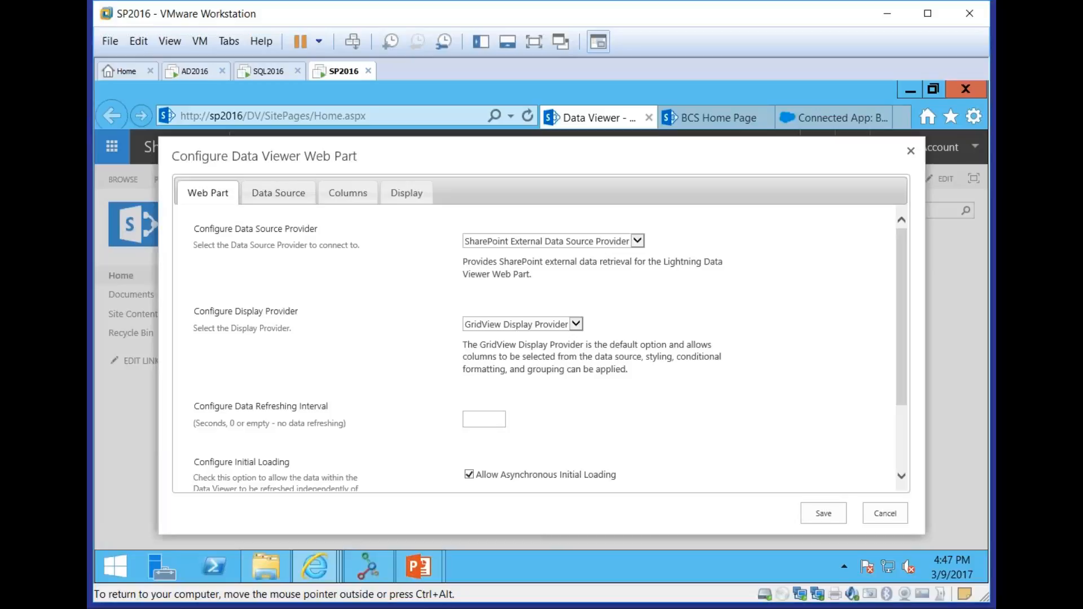
click(282, 198)
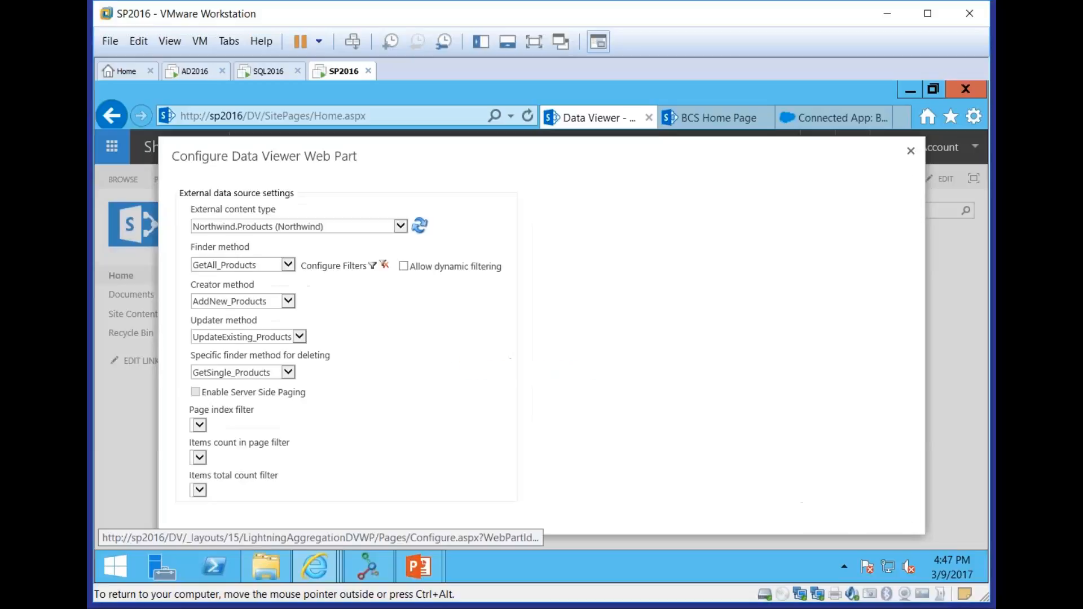
click(354, 258)
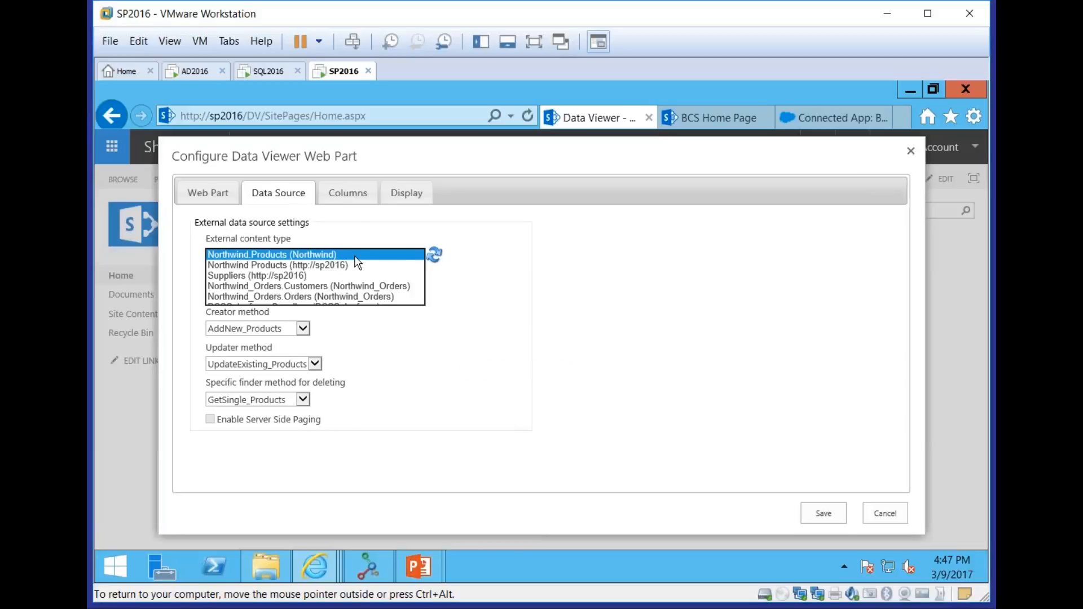
click(290, 287)
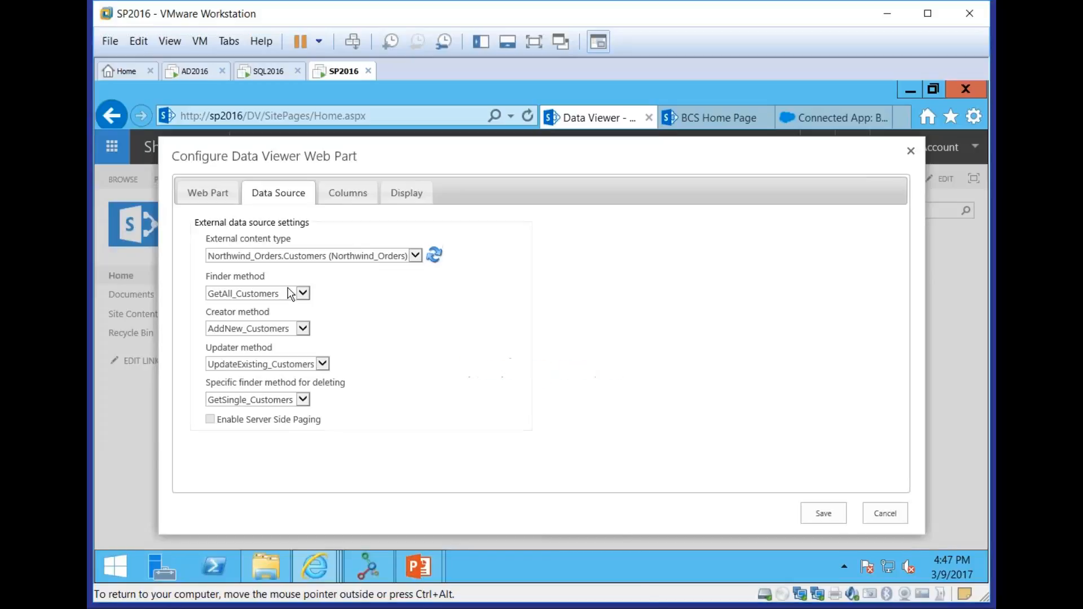
Select all customer columns, delete the Sales Tax calculated column, and move CompanyName to the start of the column order
click(333, 199)
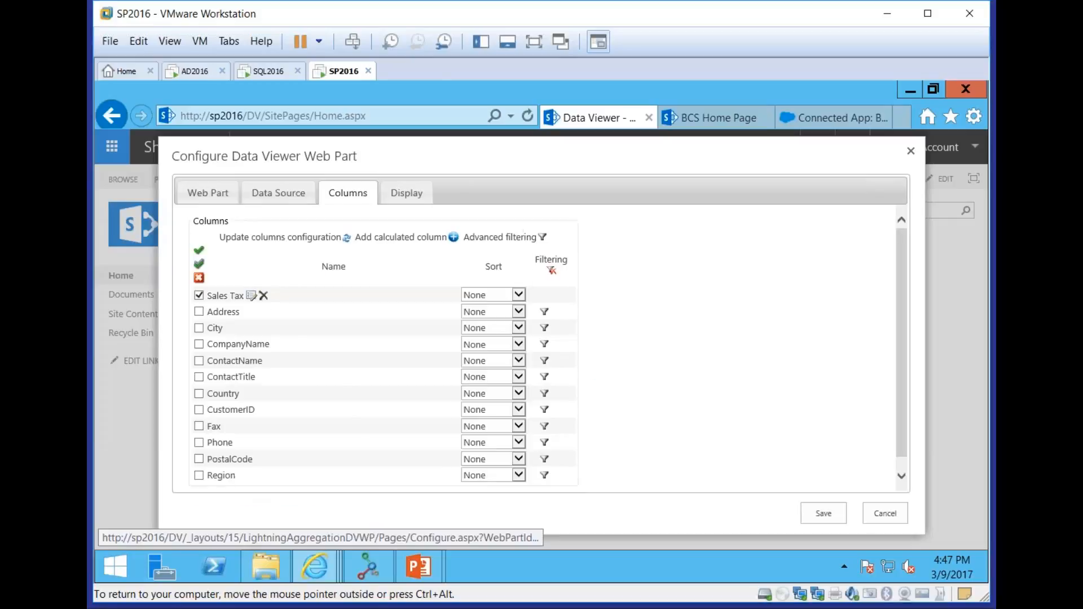
click(201, 272)
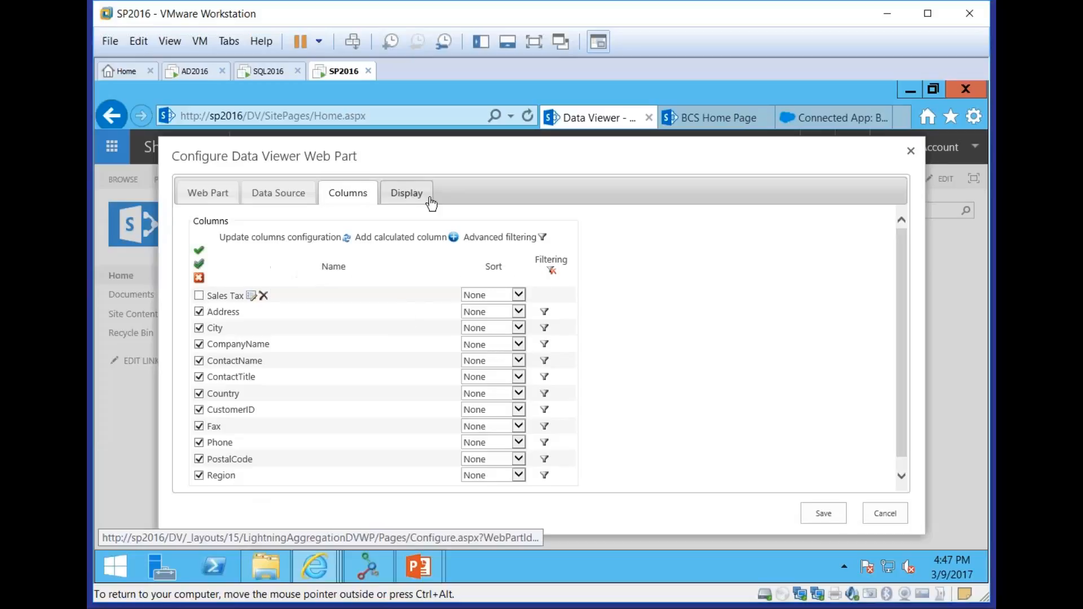
click(263, 295)
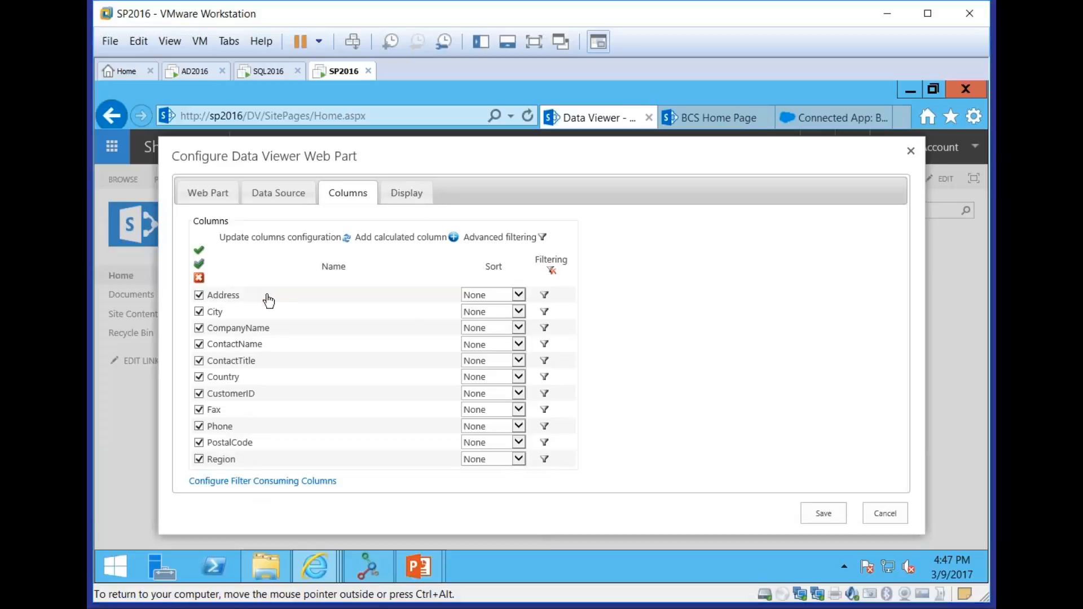
drag(252, 330, 242, 282)
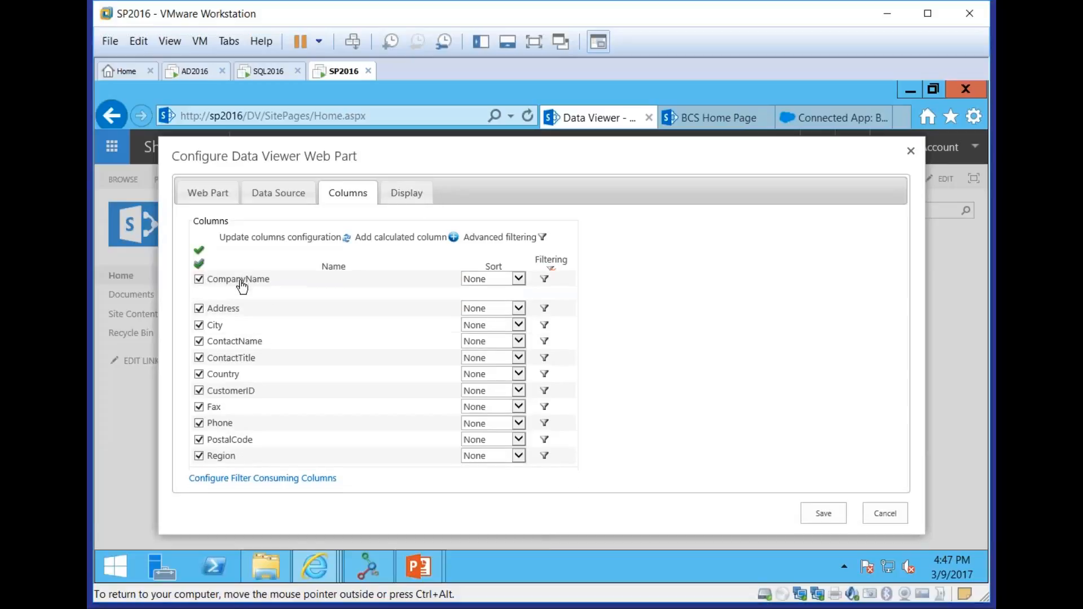
Add conditional formatting on Country that gives the entire row back color FFD186 when Country = Germany, and save the rule
click(426, 194)
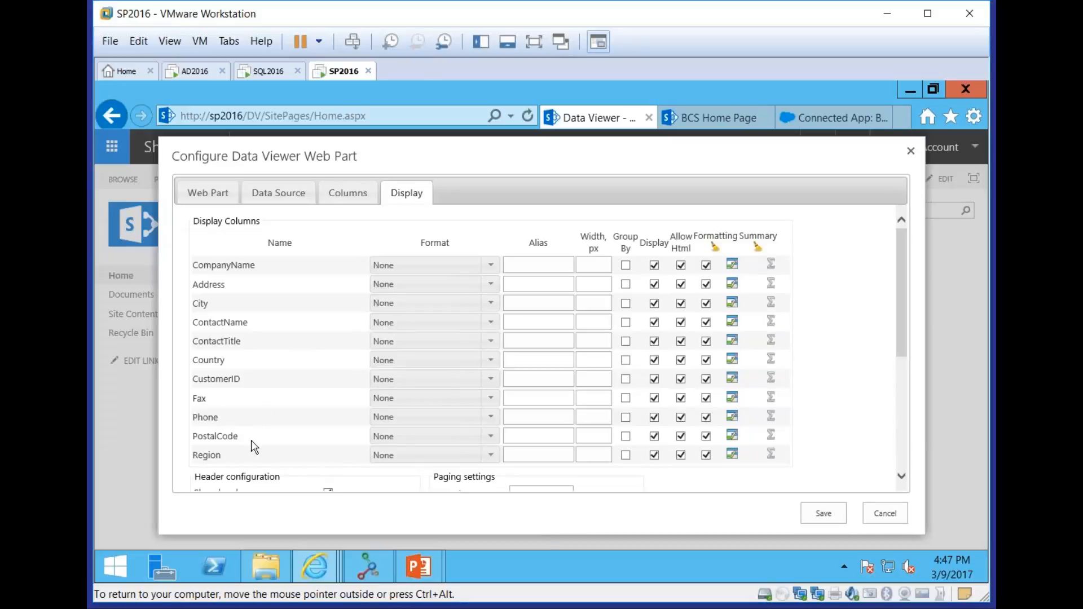
click(733, 359)
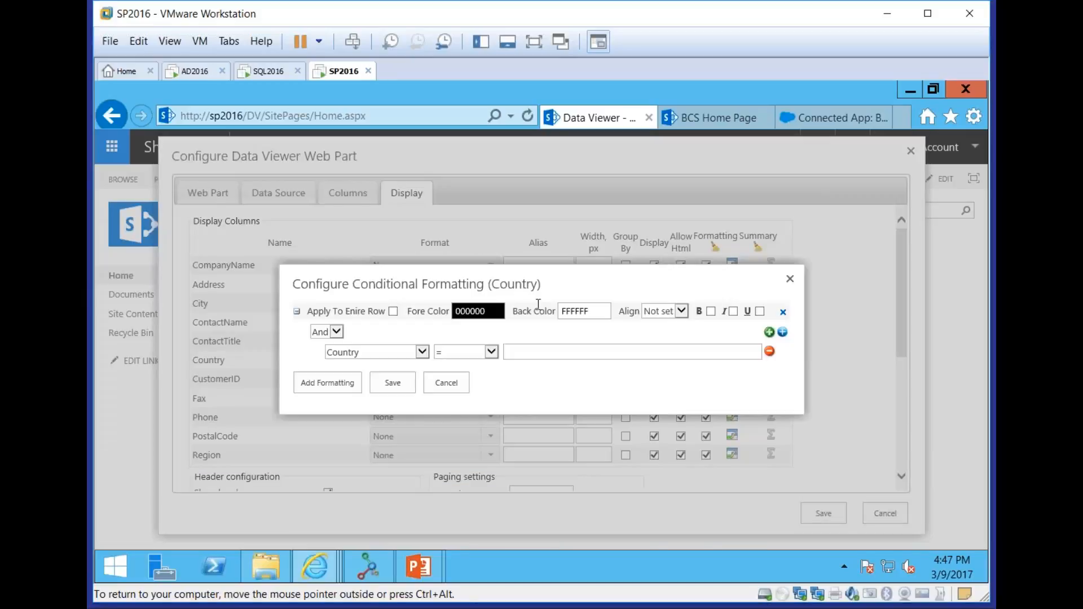
click(393, 312)
click(584, 311)
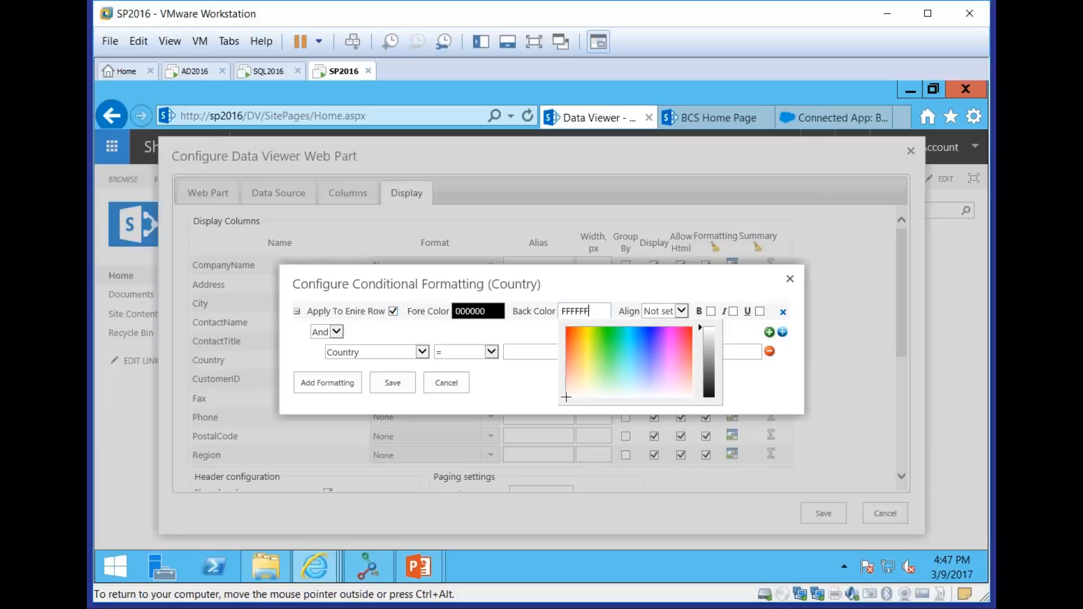
click(580, 364)
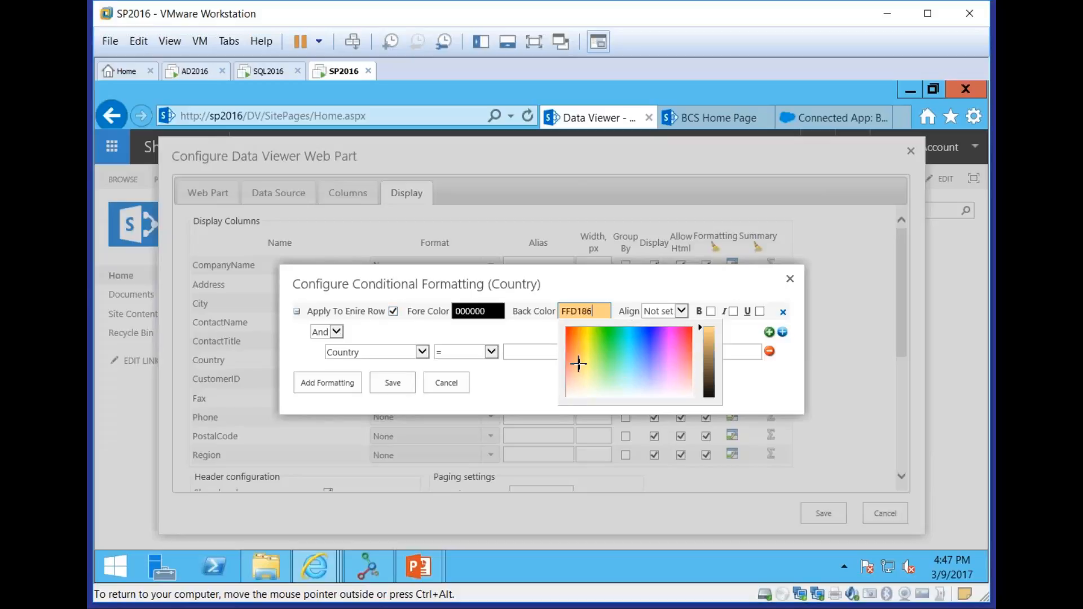
click(574, 285)
click(584, 352)
text(Germany)
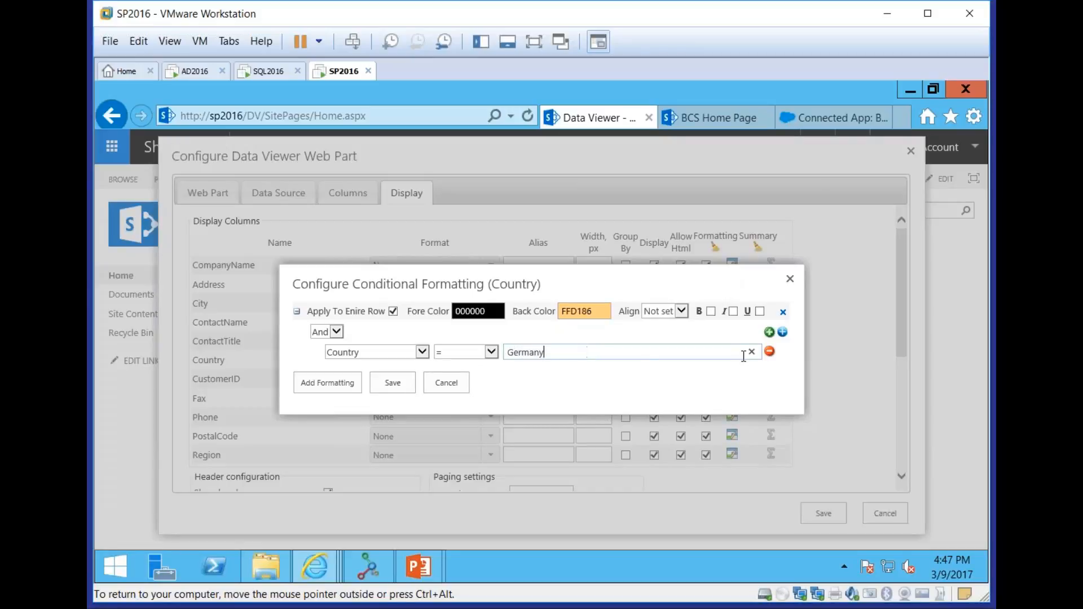
click(407, 388)
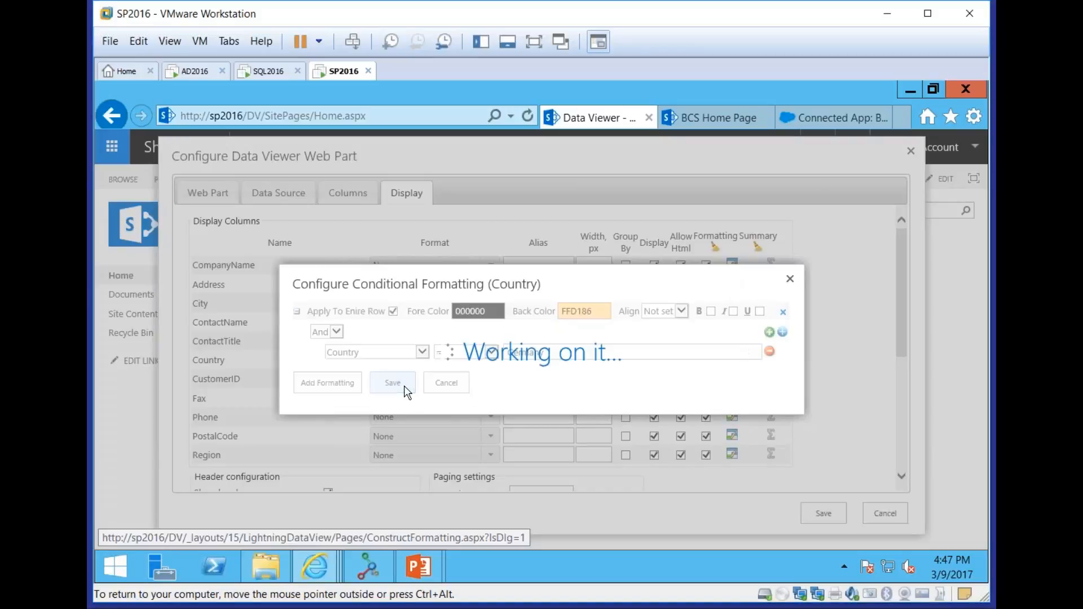
Save the Data Viewer configuration and look through the customer rows on the page
click(819, 513)
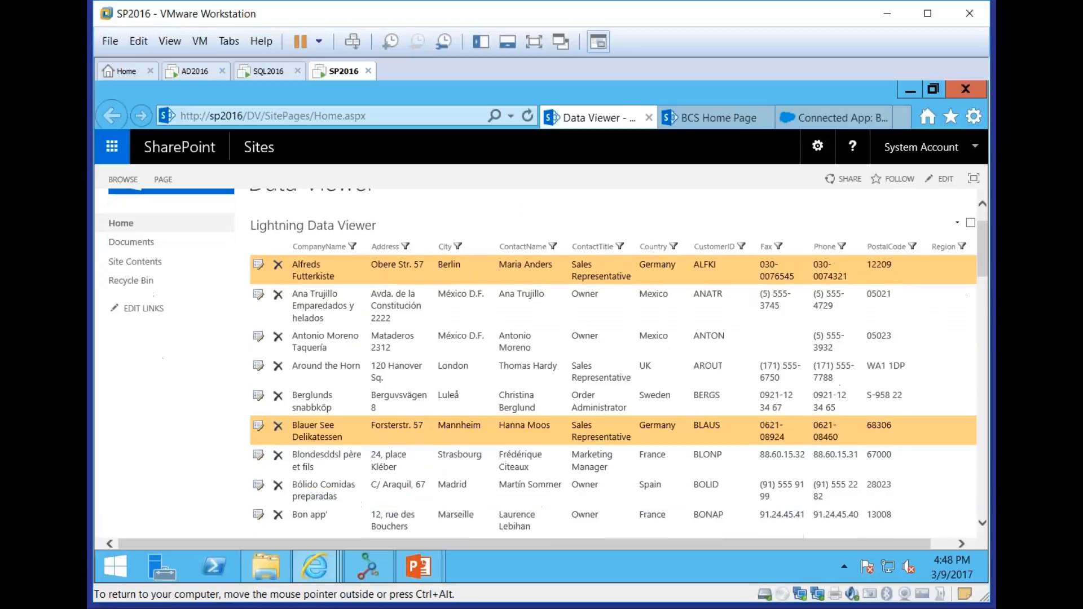
scroll(535, 361, down, 5)
scroll(536, 361, up, 4)
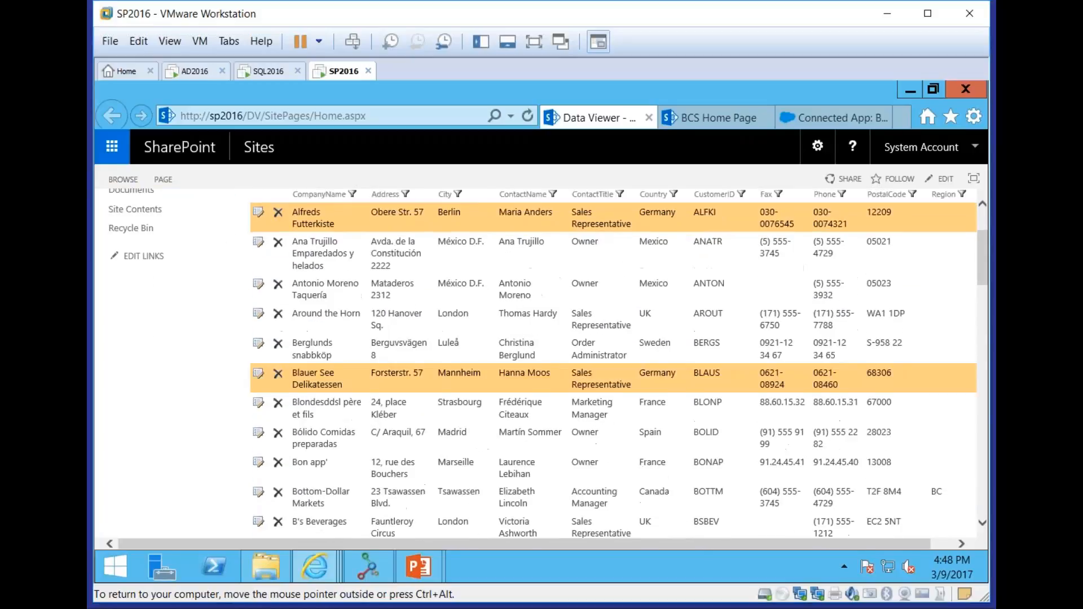
scroll(536, 361, down, 5)
scroll(536, 361, up, 6)
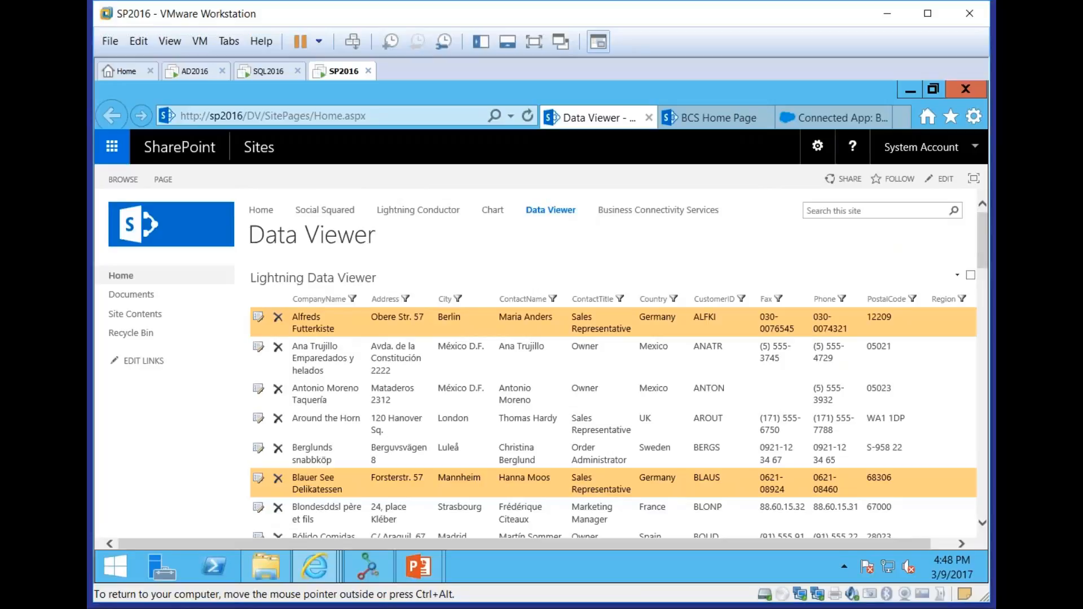
Reopen the web part configuration and enable grouping by the Country column
click(957, 275)
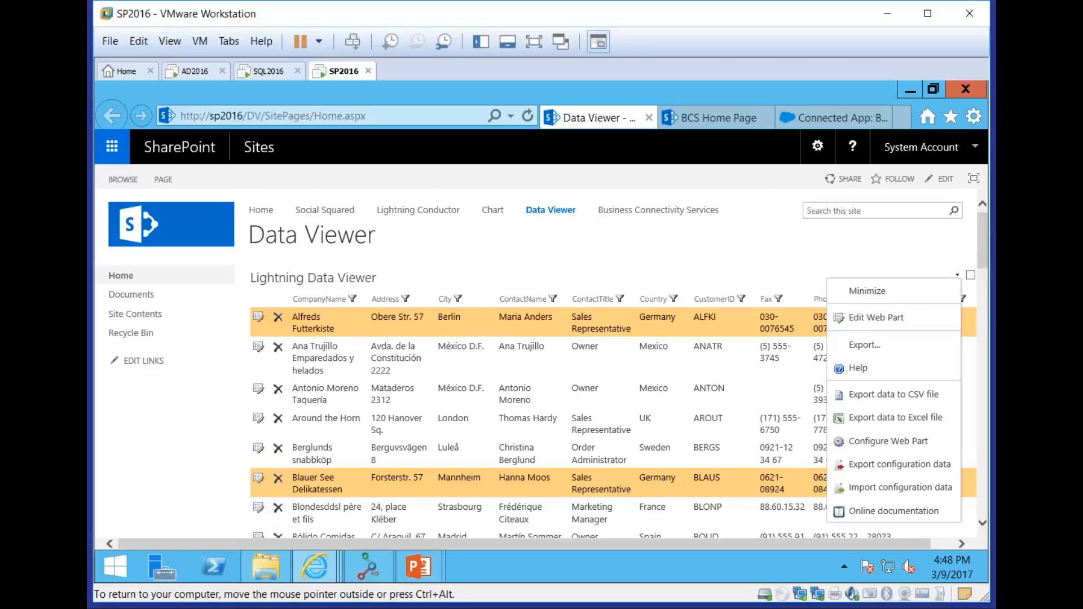
click(916, 441)
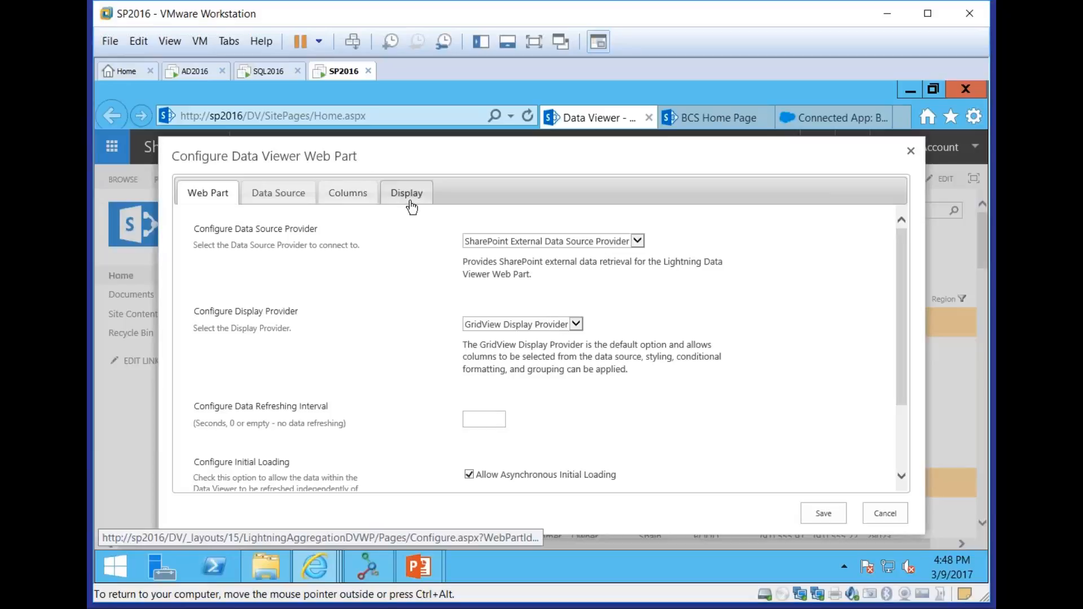
click(410, 203)
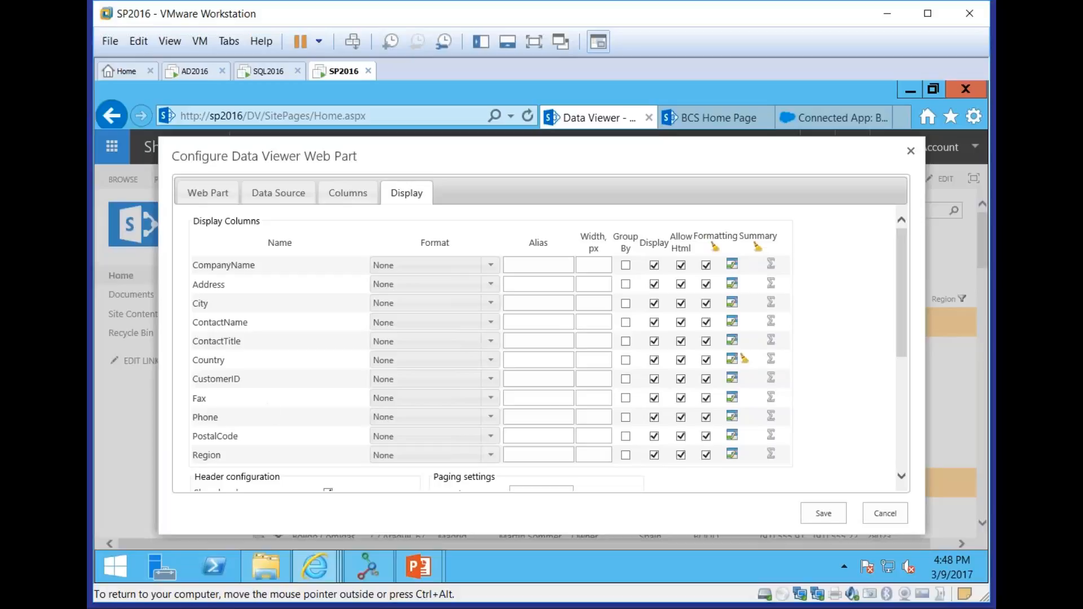
click(625, 360)
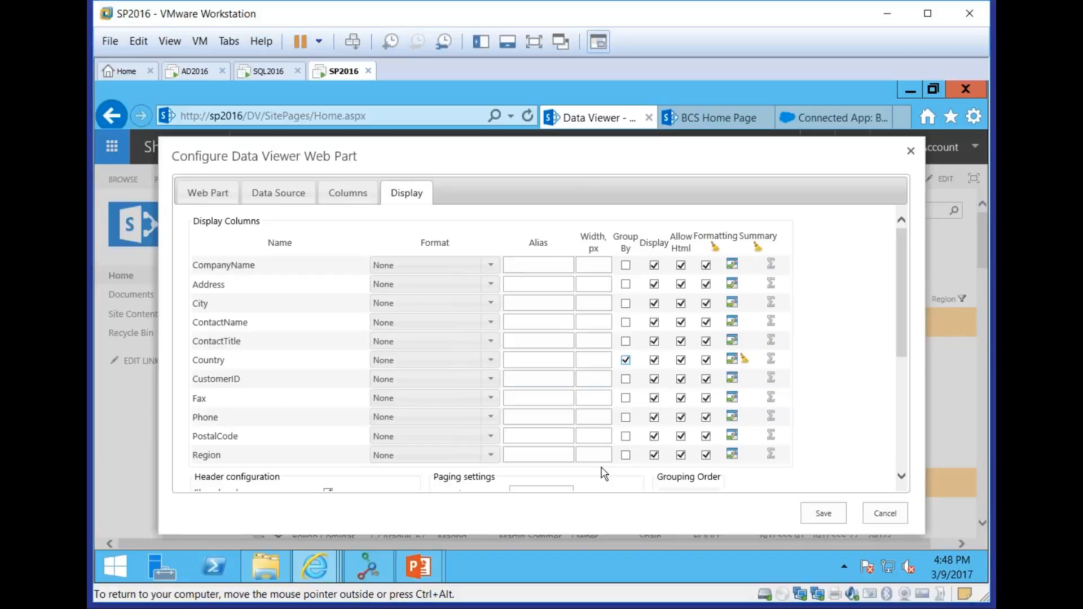
Remove the Country column's conditional formatting and save the web part configuration
click(743, 361)
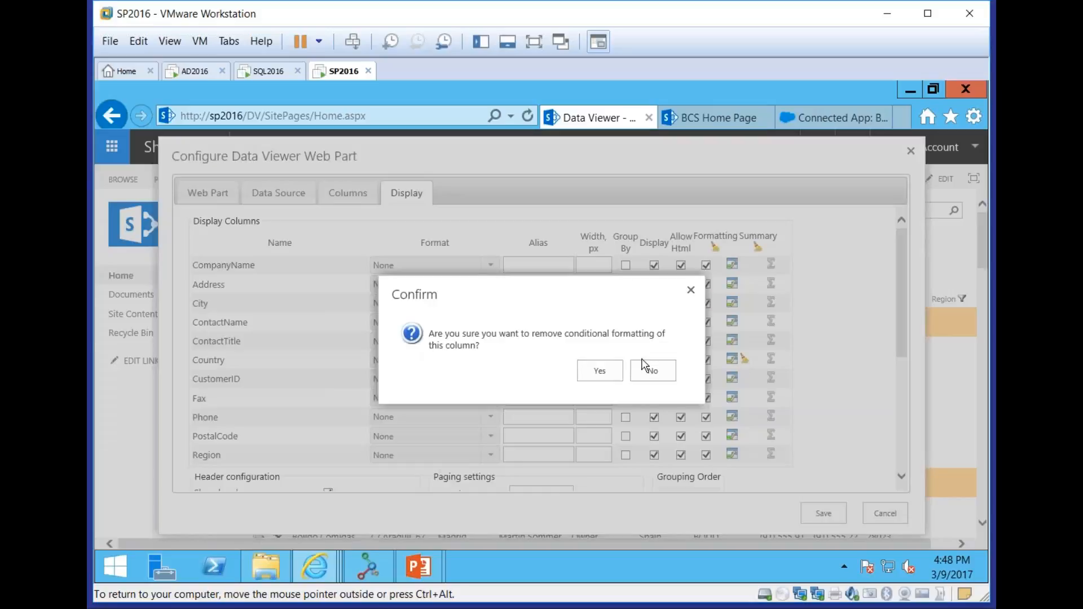
click(601, 370)
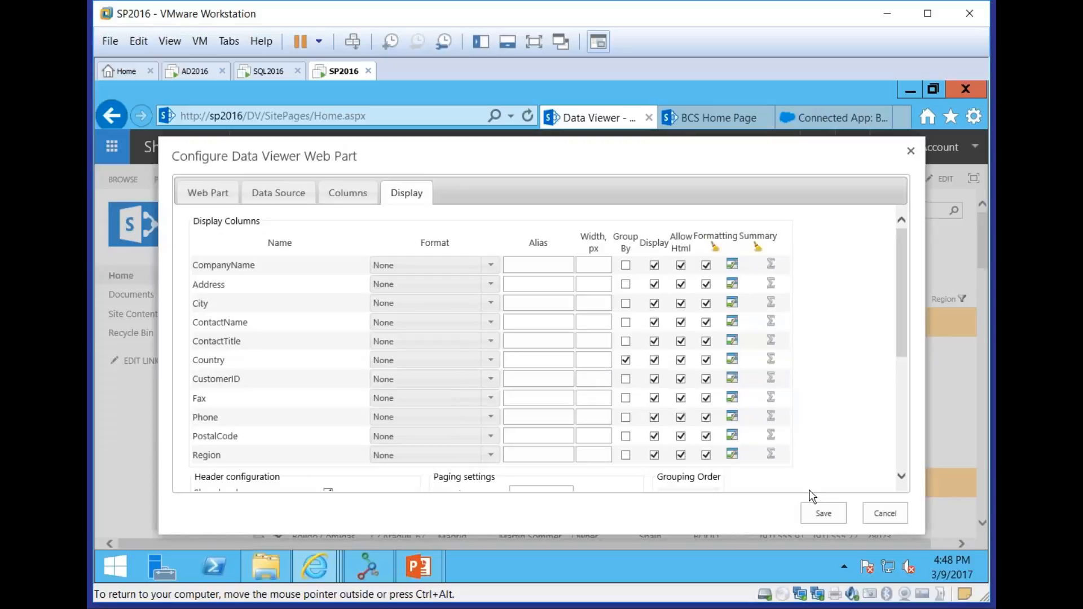
click(831, 510)
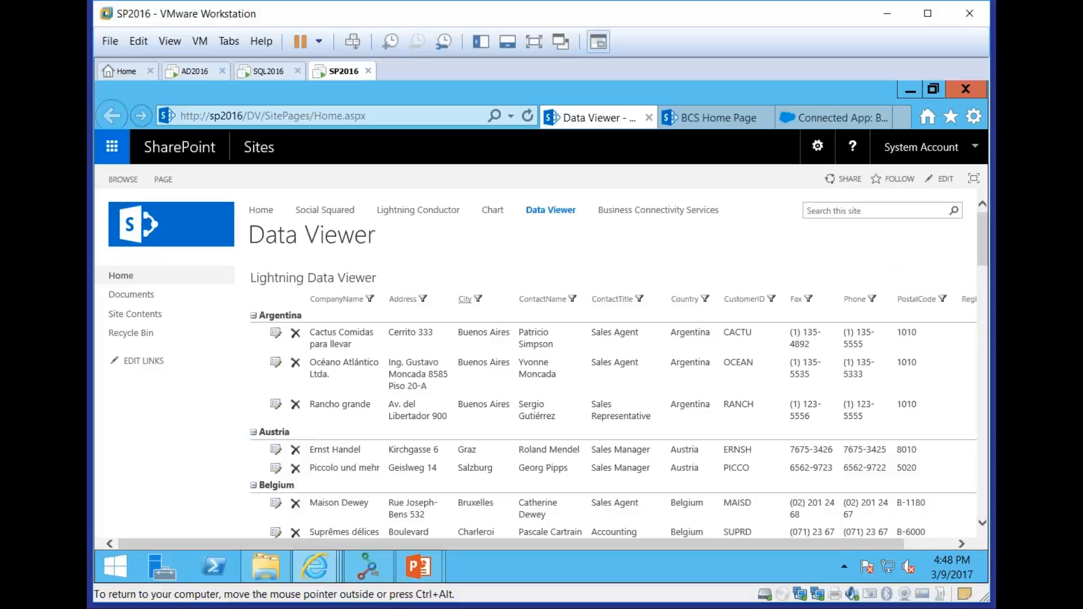
Switch to the PowerPoint slide show and advance through the Data Viewer slides to the SharePoint Chart slide
mouse_move(418, 566)
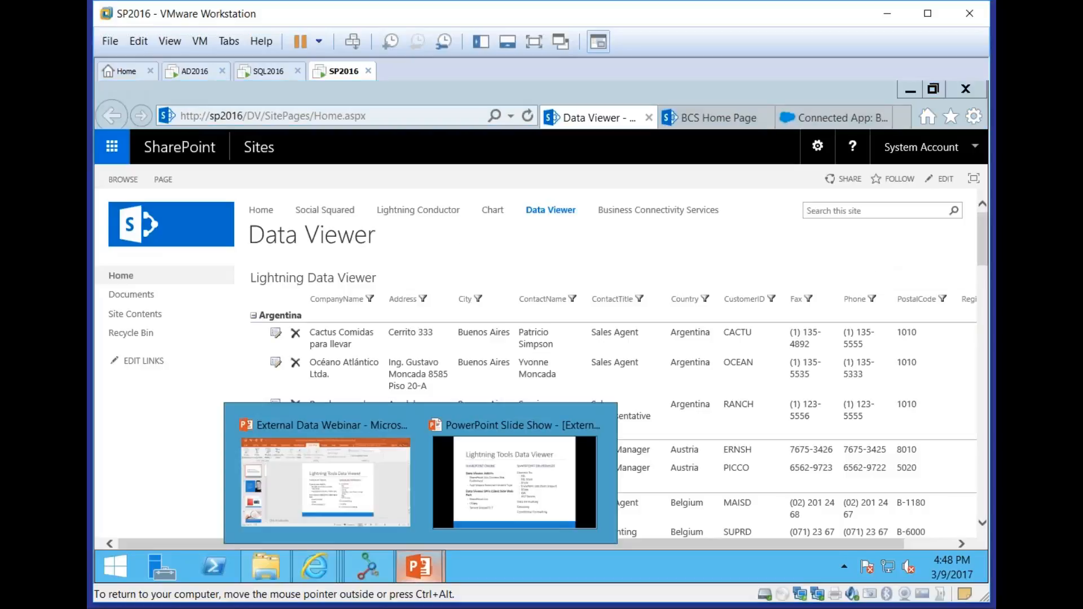
click(514, 471)
key(Right)
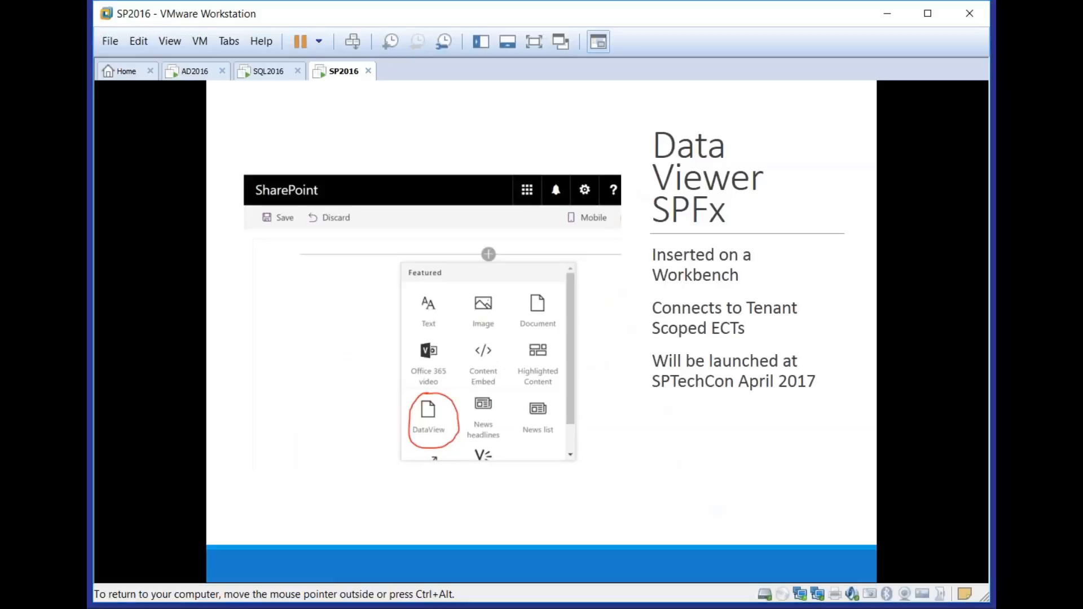
key(Right)
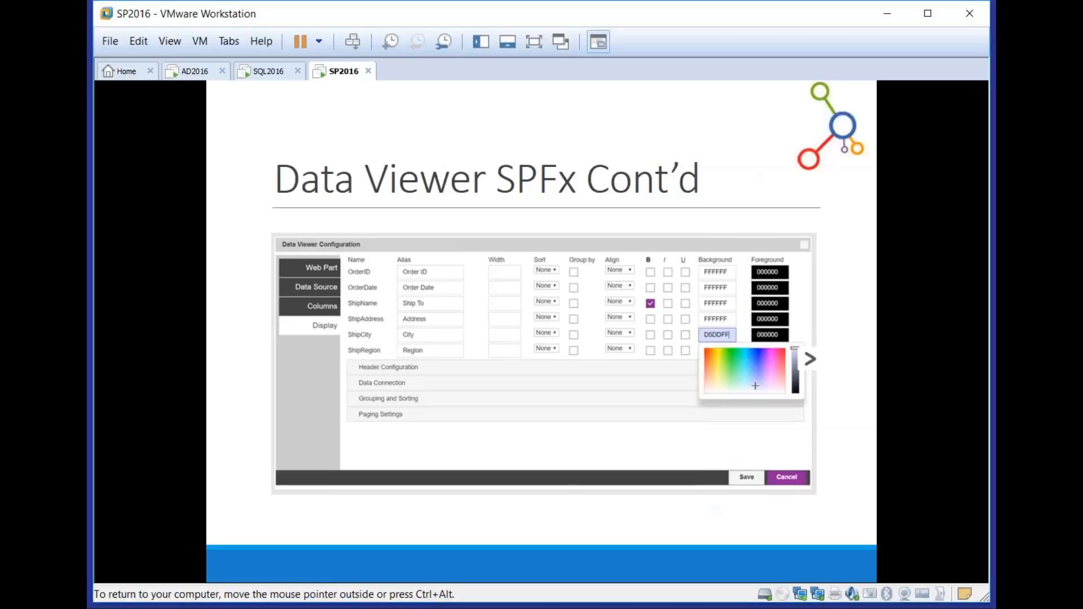
key(Right)
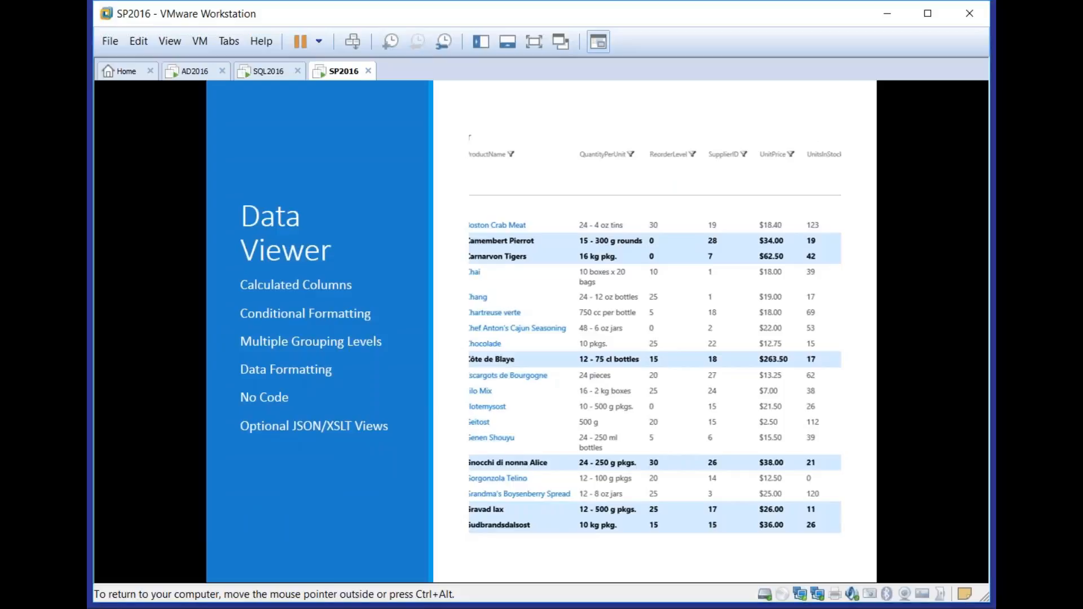
key(Right)
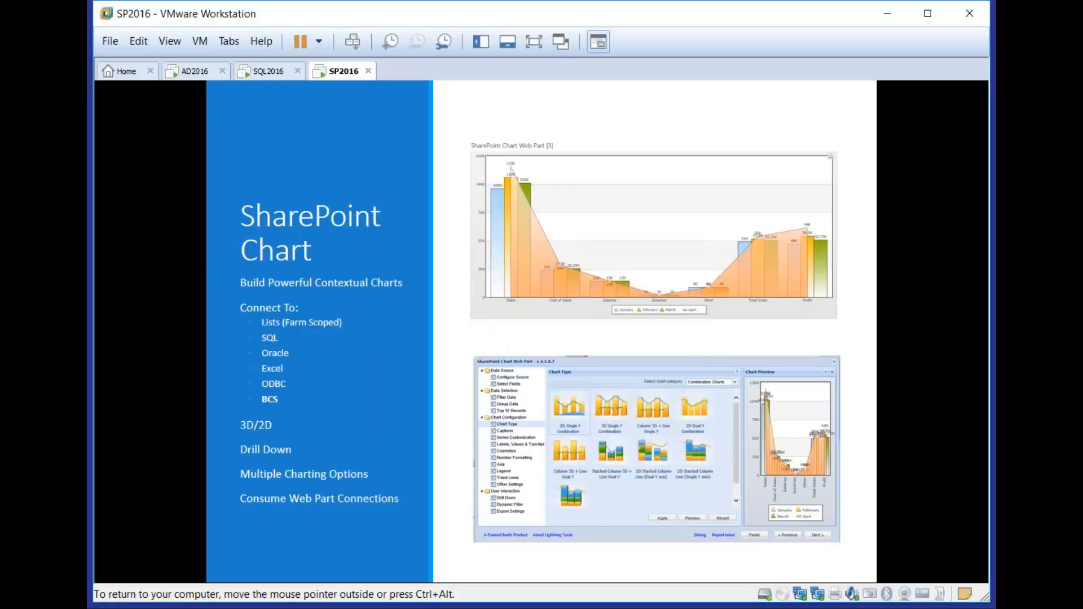
Return to the SharePoint site in Internet Explorer, open the Chart site, and look over its chart web parts
key(alt+Tab)
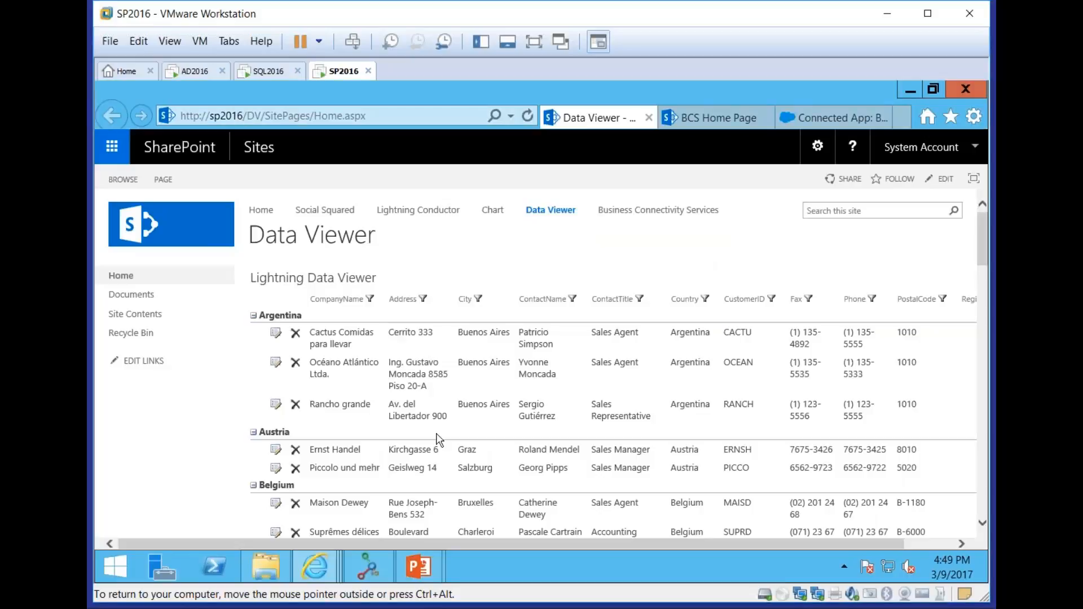
click(492, 211)
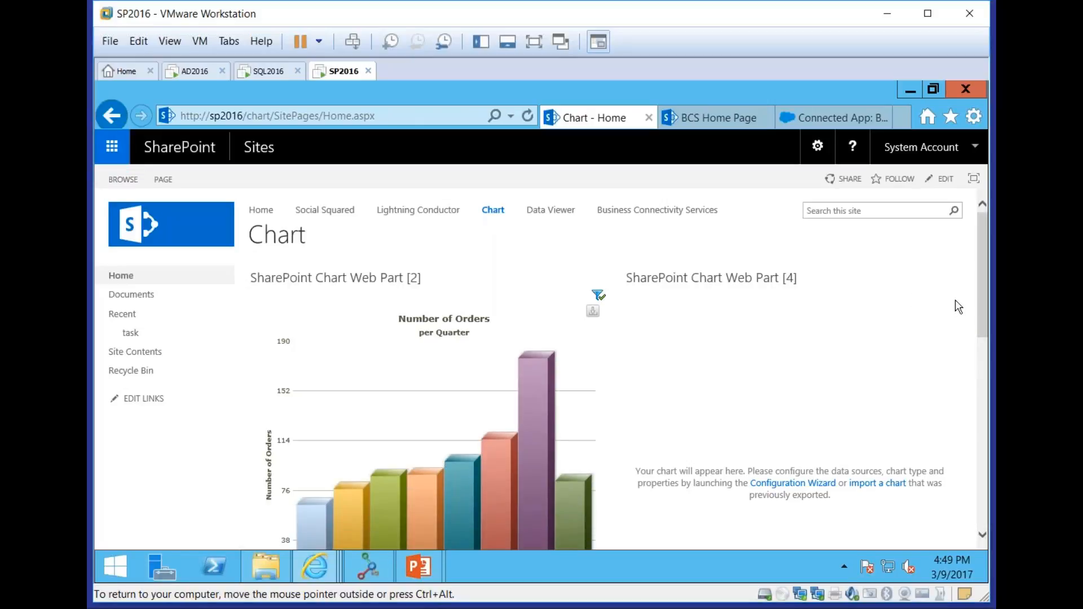
drag(981, 297, 976, 463)
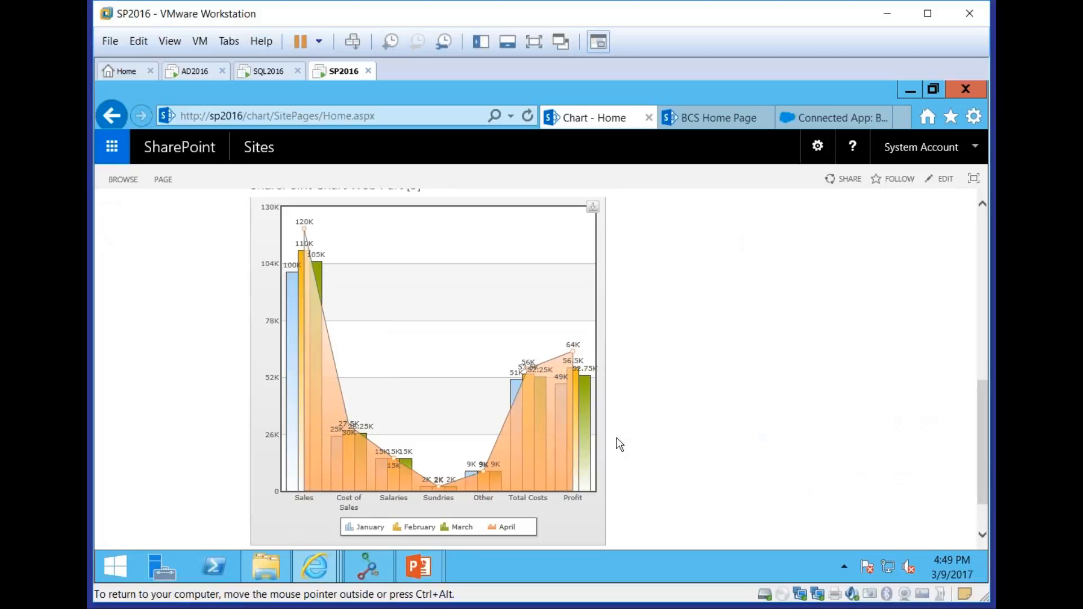
drag(979, 428, 975, 316)
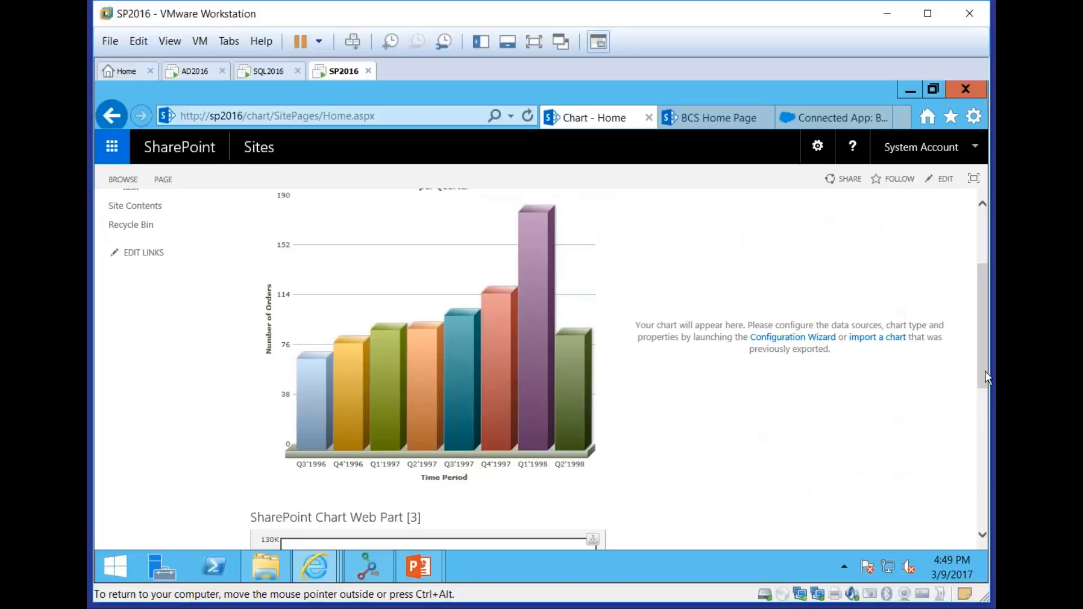
mouse_move(984, 358)
mouse_down()
mouse_move(984, 325)
mouse_move(986, 356)
mouse_up()
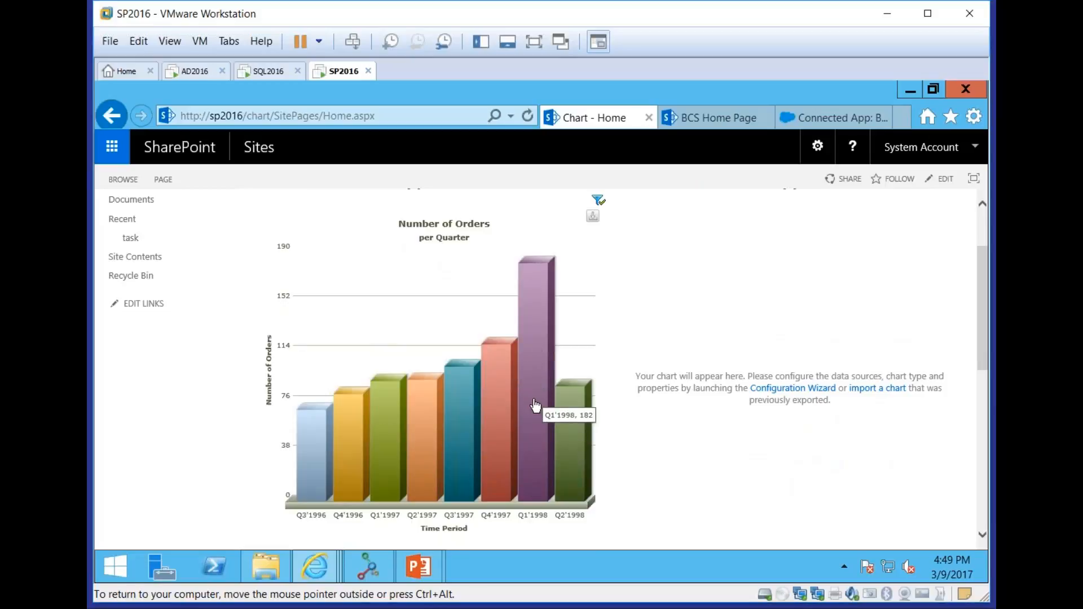
Drill down the Number of Orders chart into Q1'1998 and Mar'1998, and return to the view of all quarters
click(536, 351)
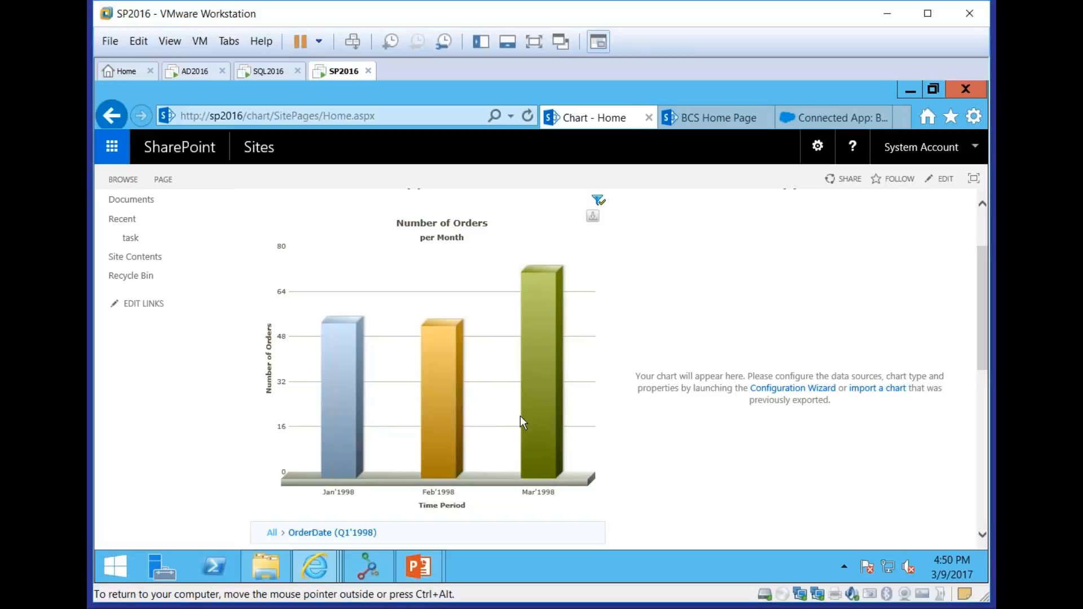
mouse_move(520, 415)
click(520, 415)
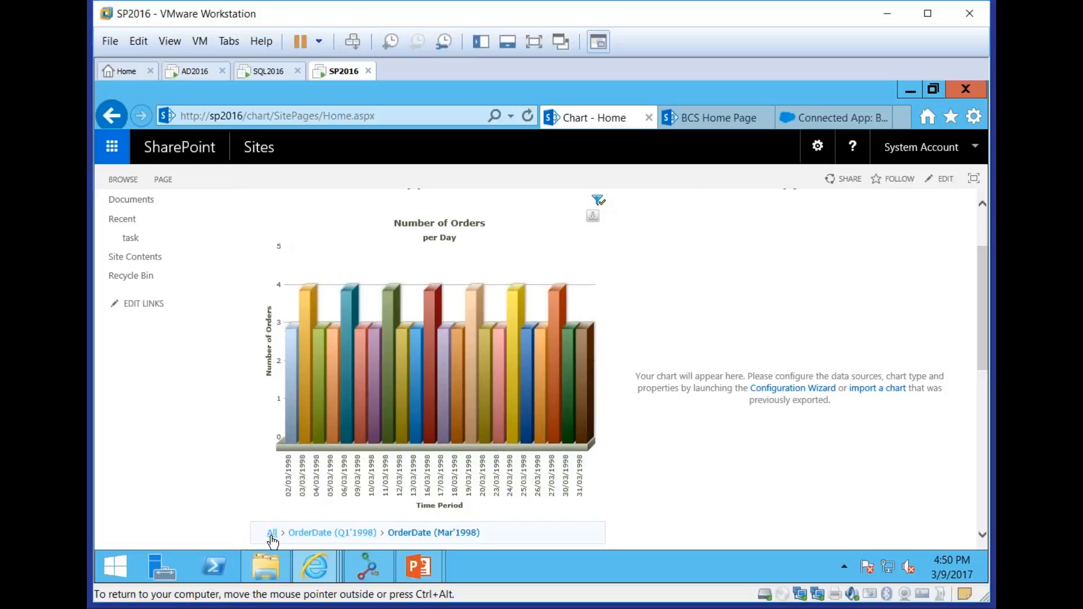
click(332, 532)
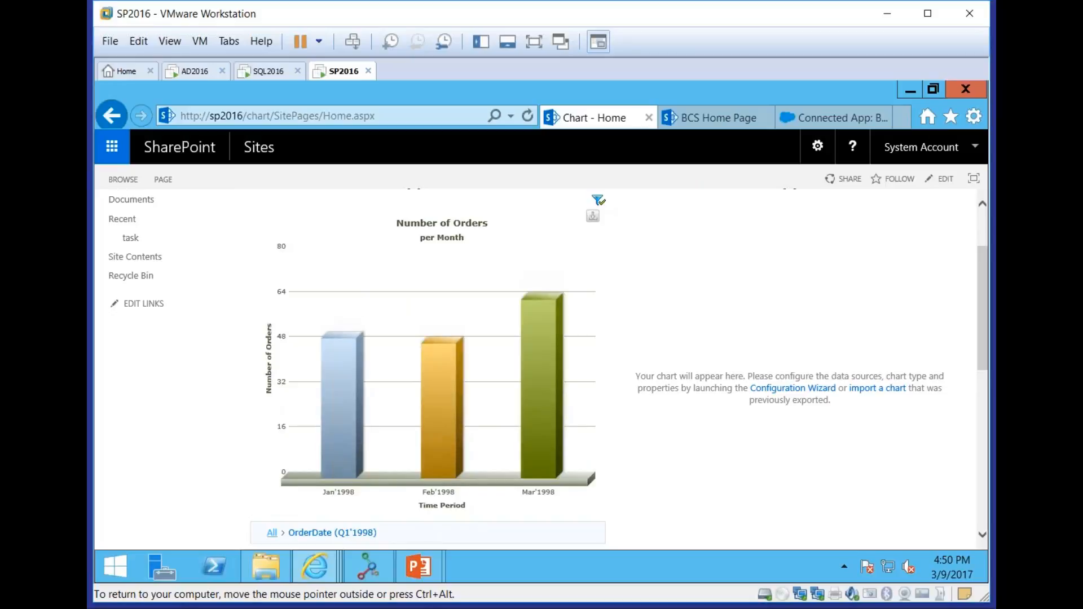
click(275, 532)
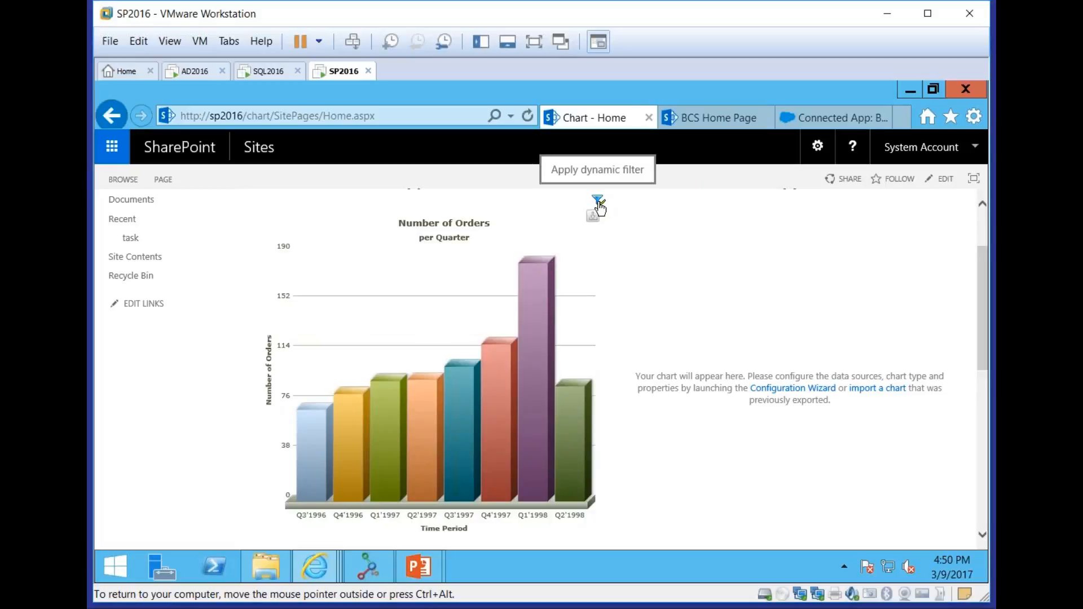
Preview the Number of Orders chart with a dynamic filter of ShipCountry equal to Germany, and close the filter without applying it
click(598, 201)
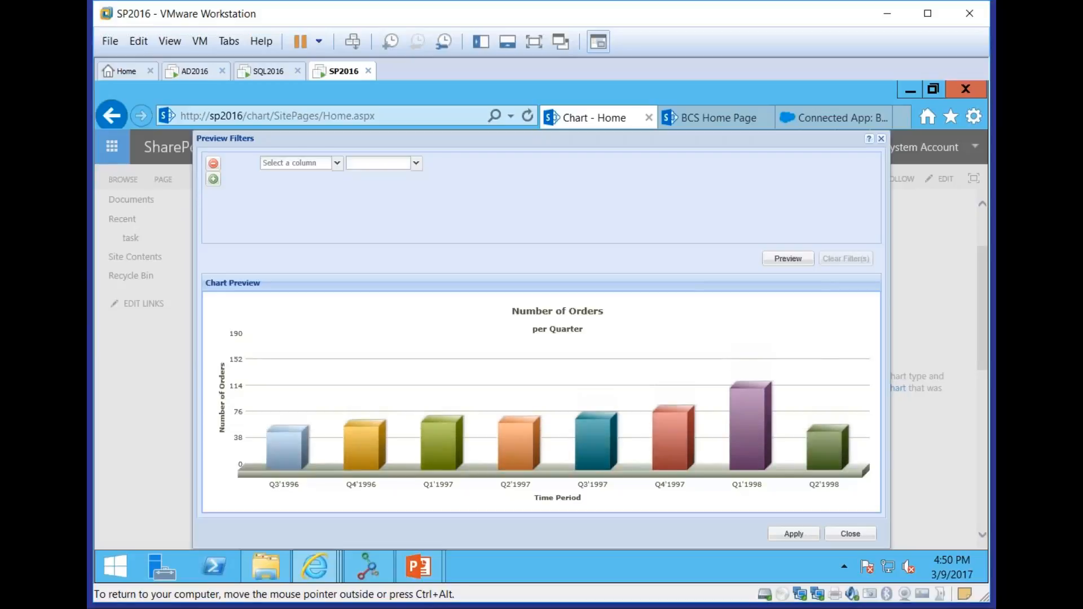
click(337, 163)
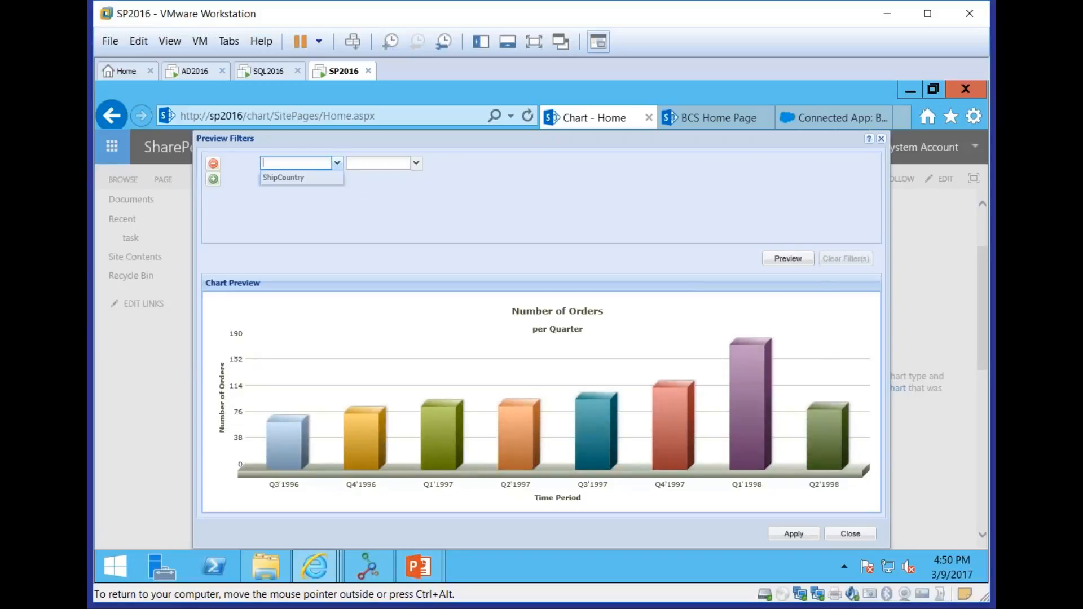
click(313, 178)
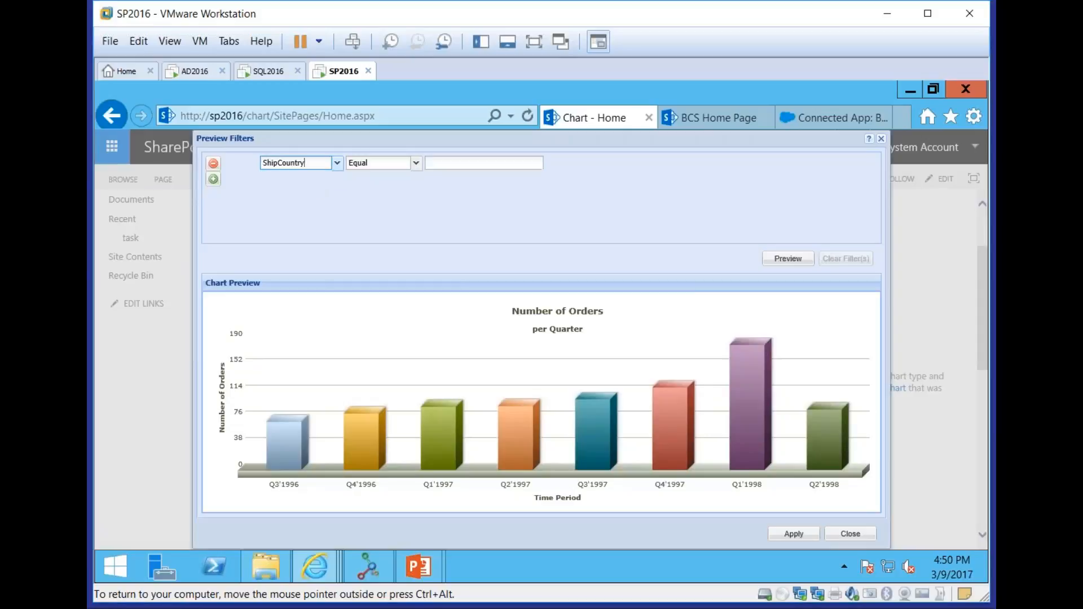
click(474, 166)
text(Germnay)
key(BackSpace)
key(BackSpace)
key(BackSpace)
key(BackSpace)
text(many)
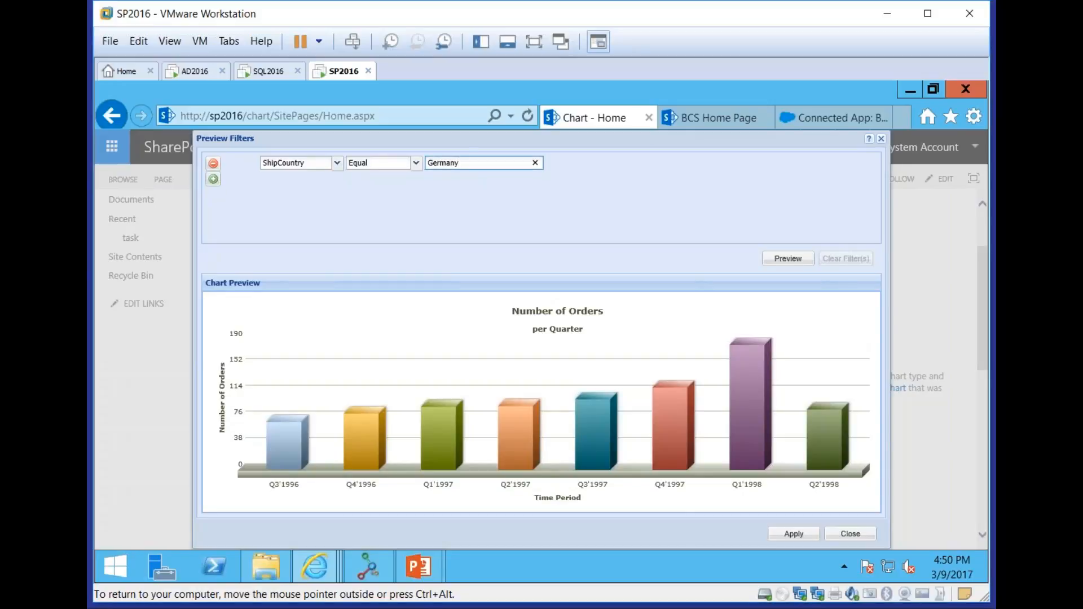
click(778, 260)
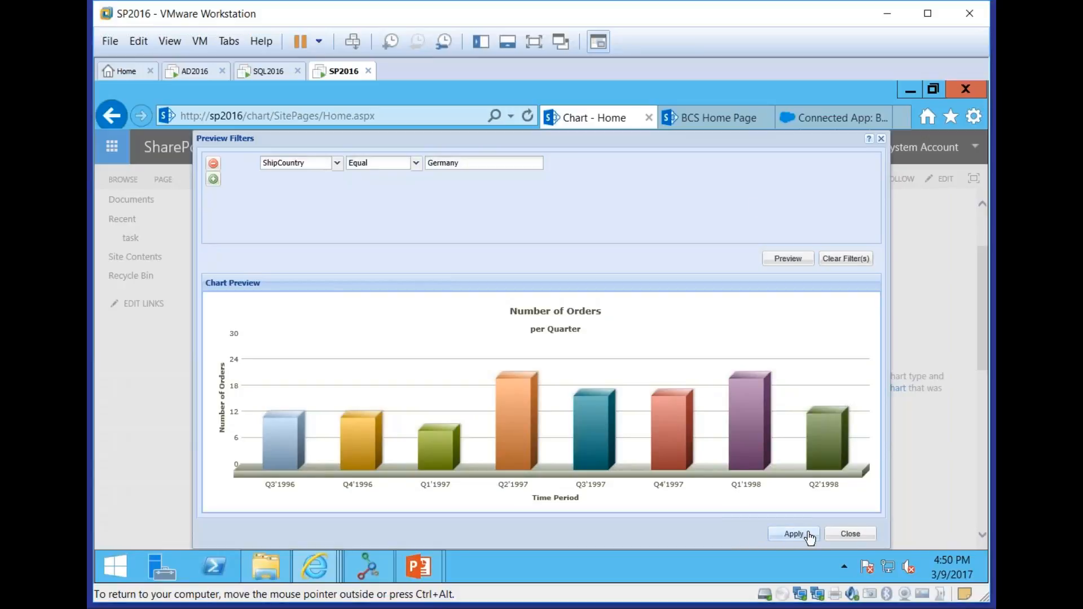
click(850, 533)
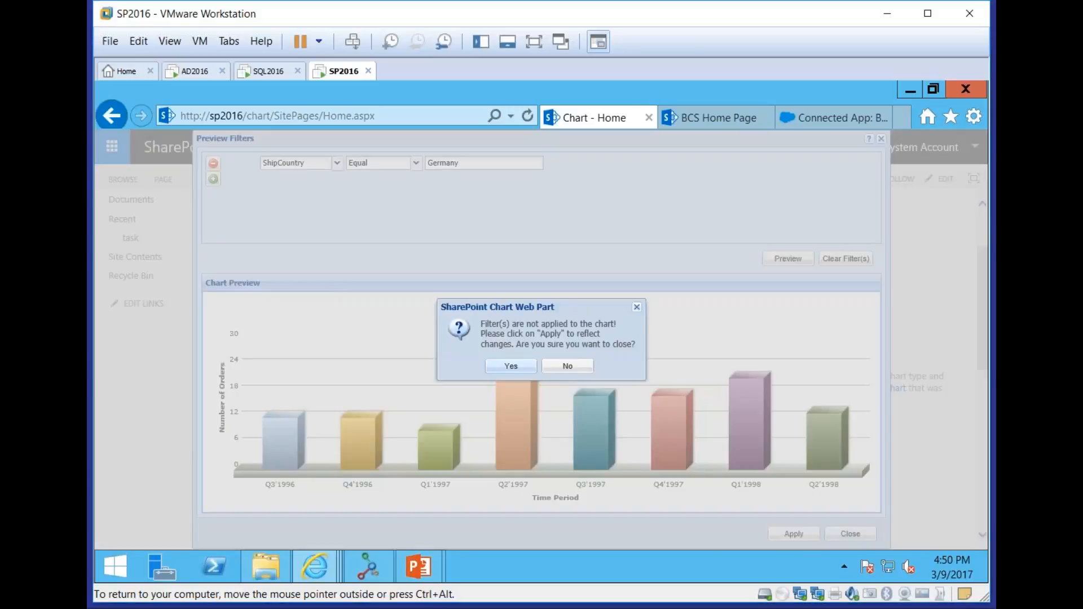
click(510, 366)
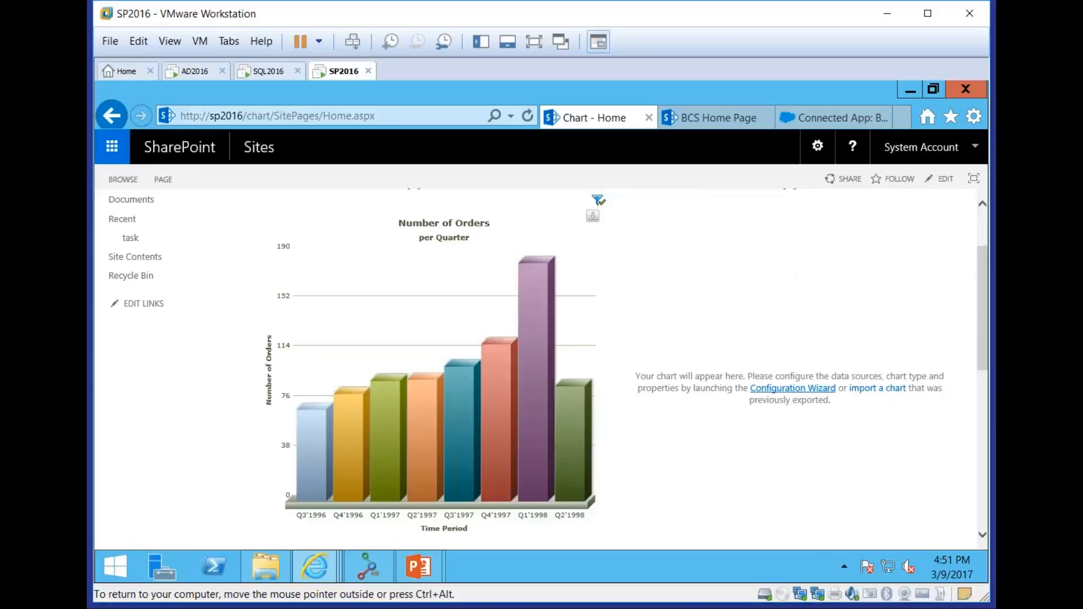
Launch the Configuration Wizard for the empty chart web part and connect to Business Data Connectivity as its data provider
click(793, 388)
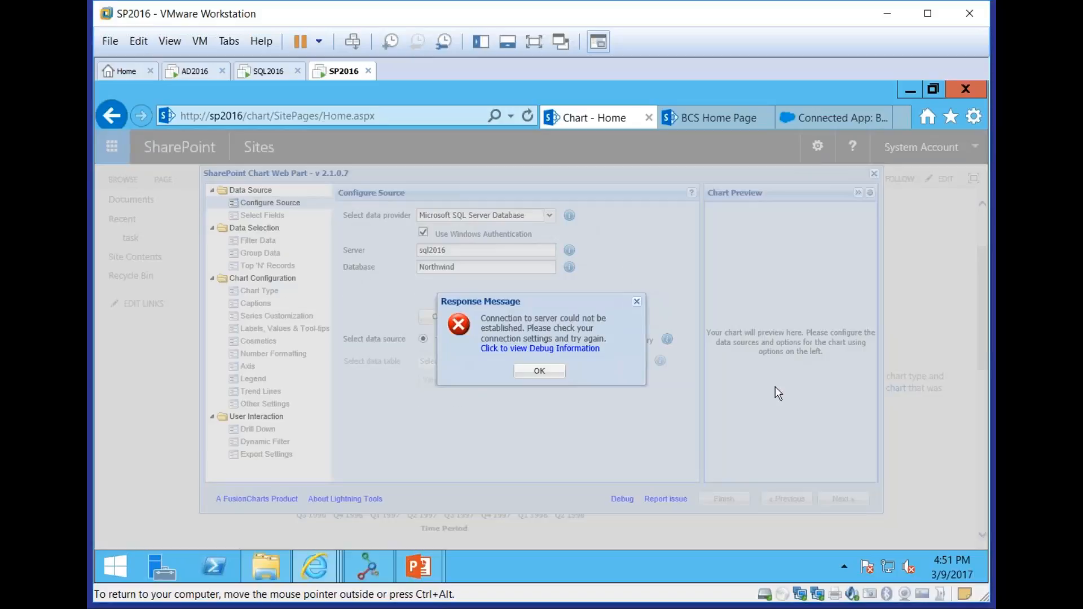
click(539, 372)
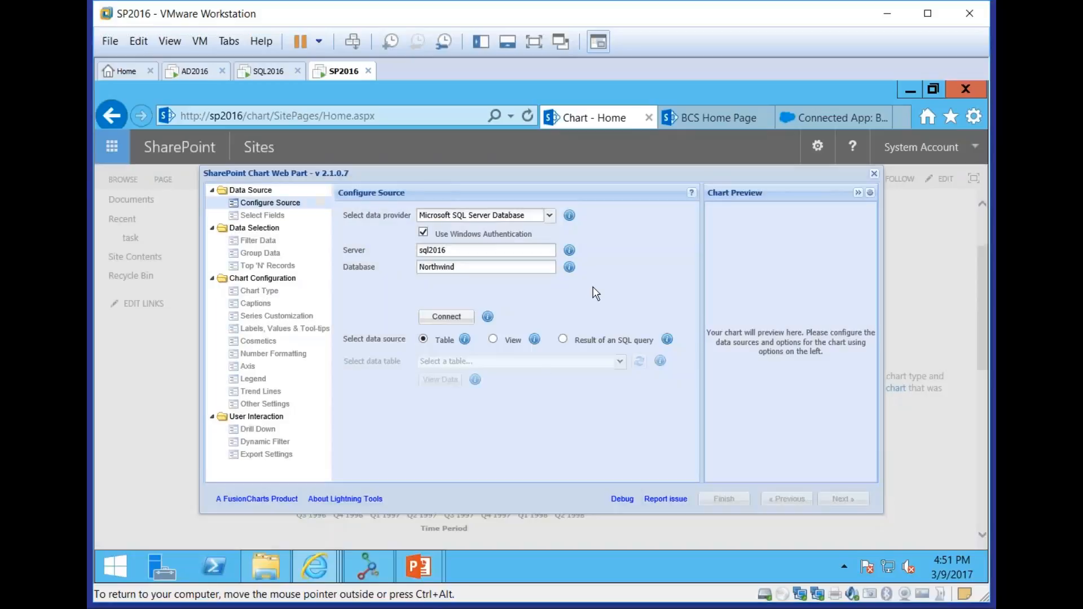
click(548, 217)
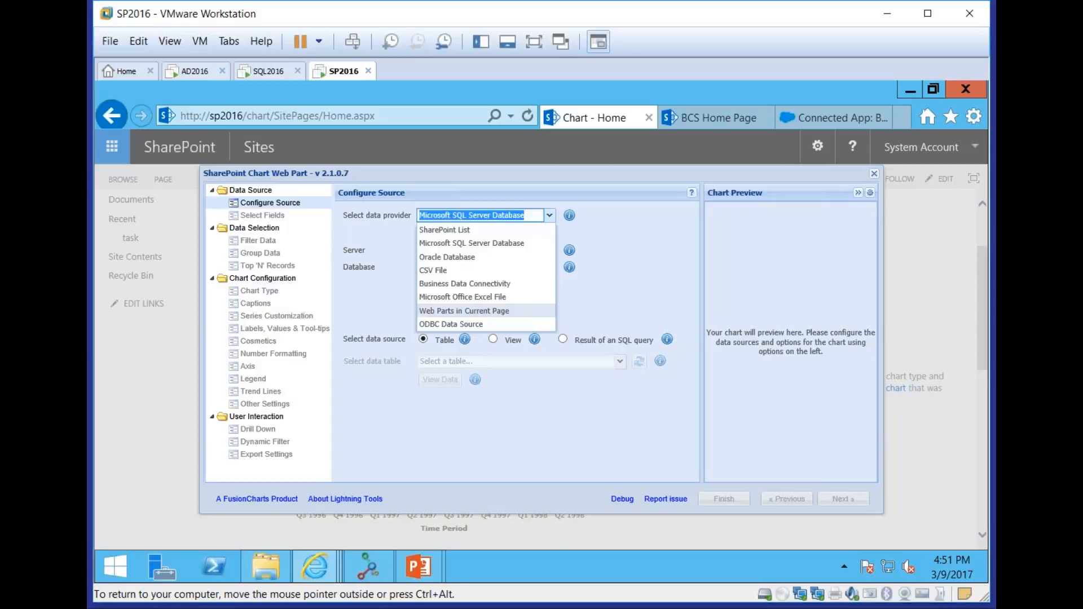
click(475, 285)
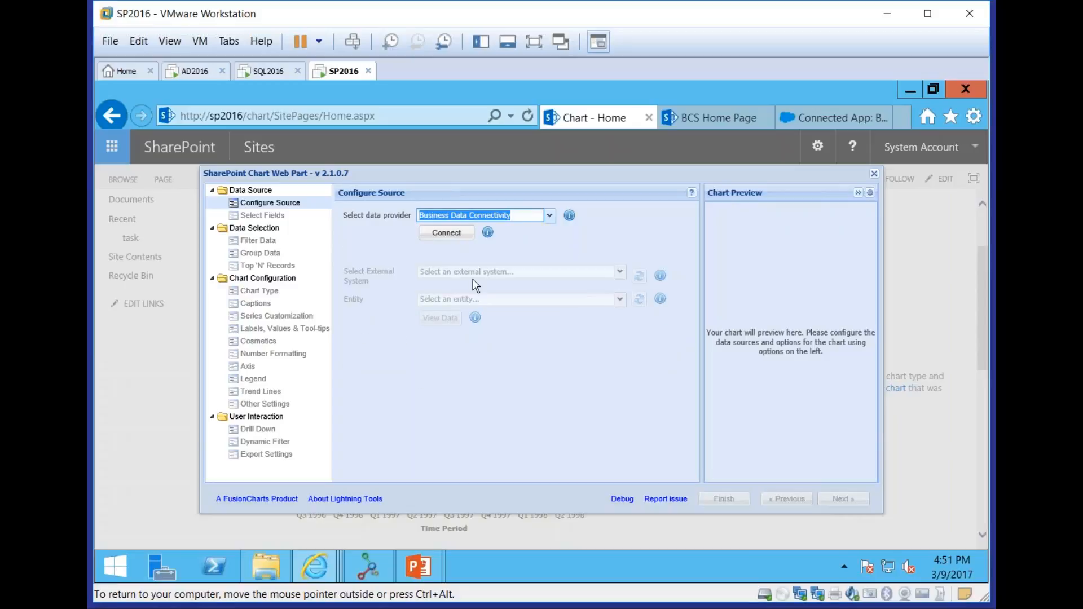
click(448, 233)
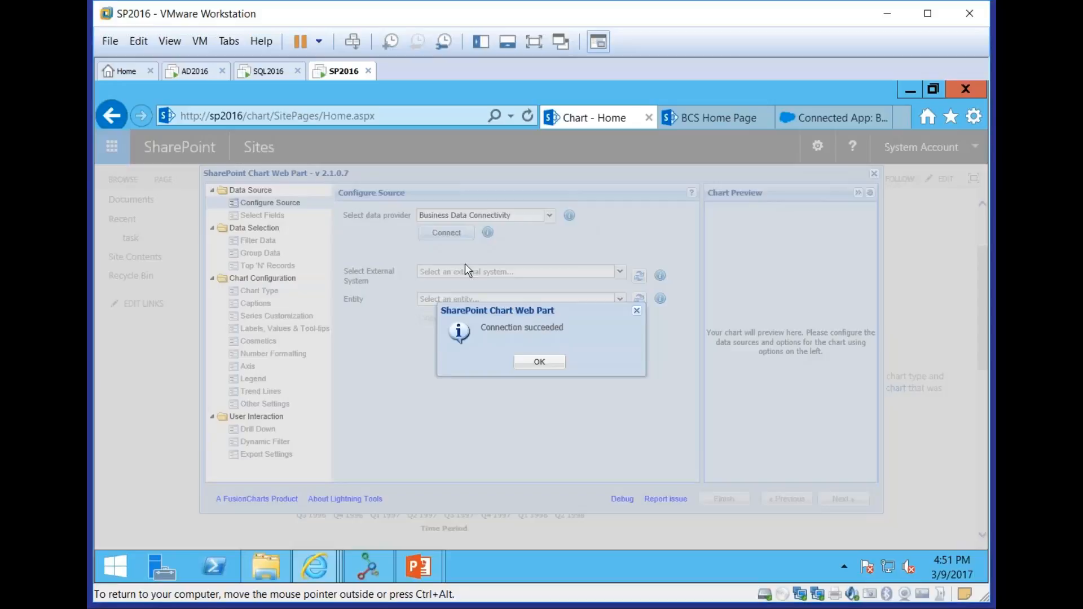
click(540, 362)
Choose the Northwind_Orders external system and its Orders entity as the chart's source, and view the entity's data
click(620, 271)
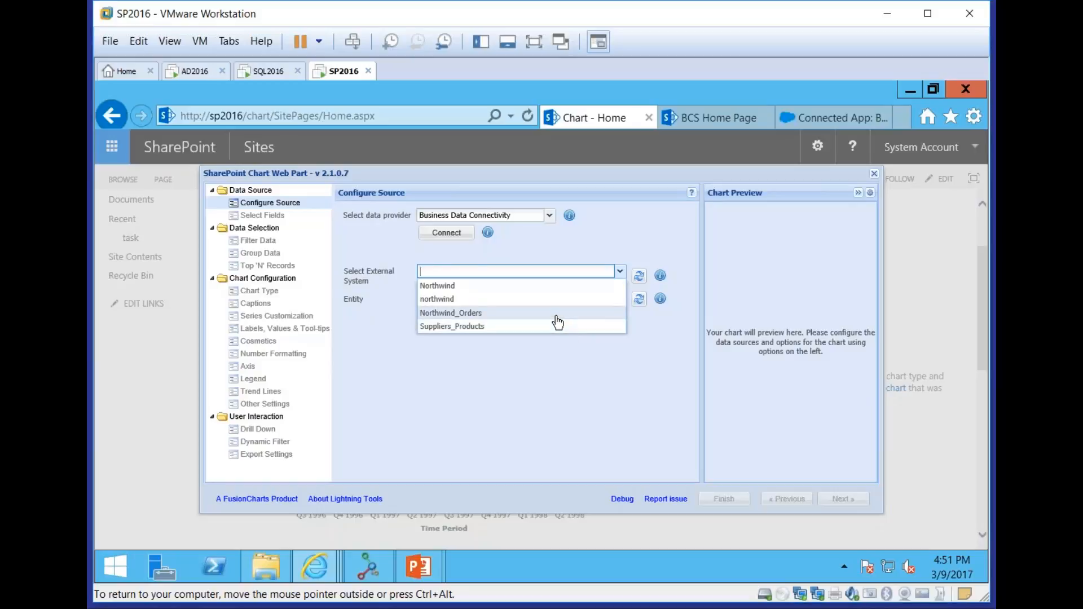
click(556, 314)
click(620, 299)
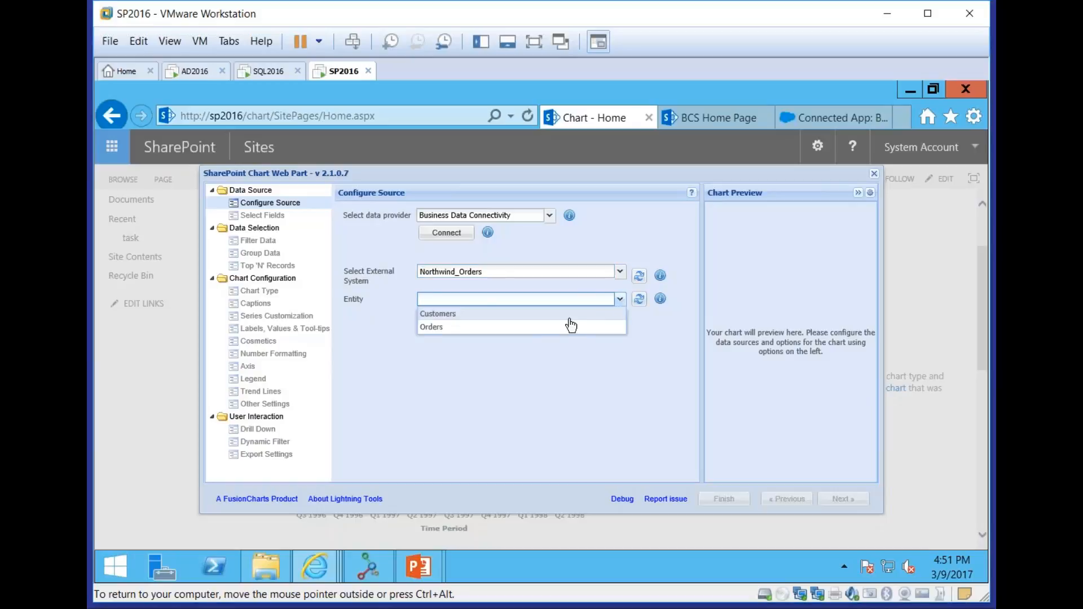
click(536, 331)
click(443, 319)
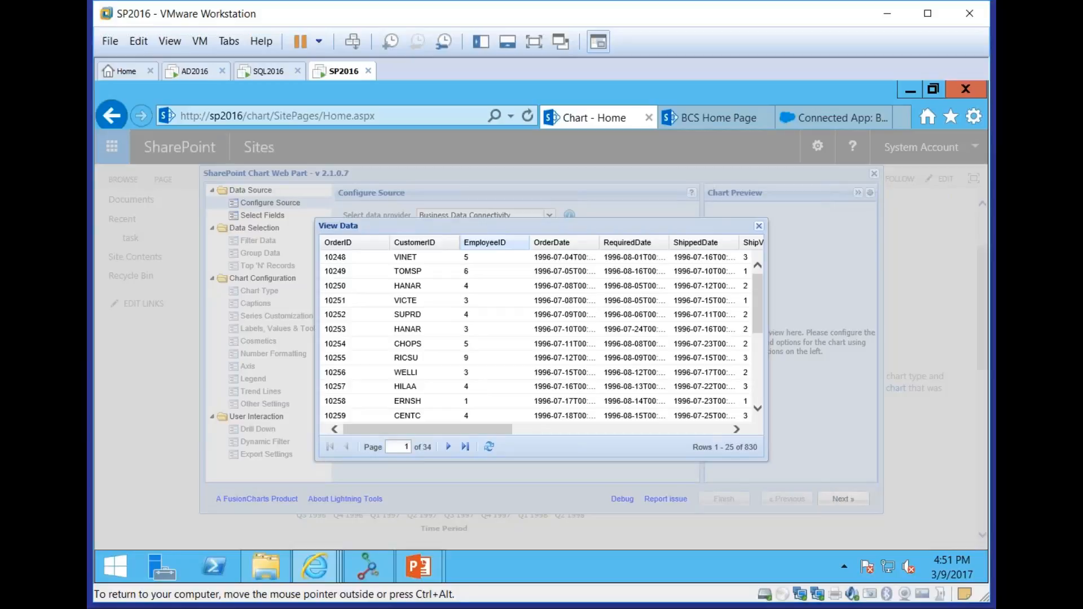
click(760, 227)
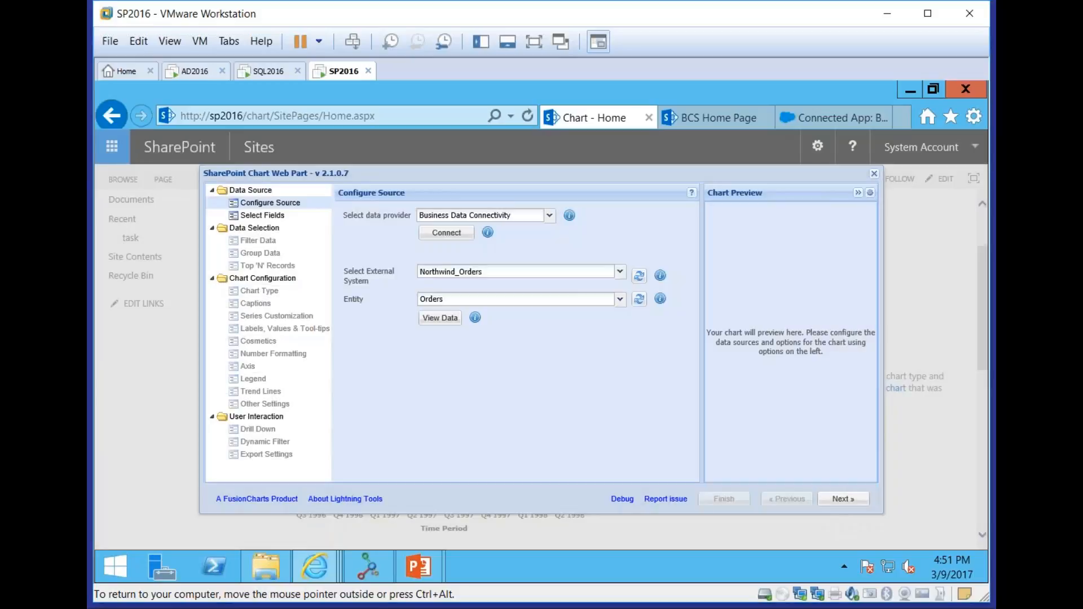
Include only the OrderID and ShipCountry fields in the chart data and apply the selection
click(843, 498)
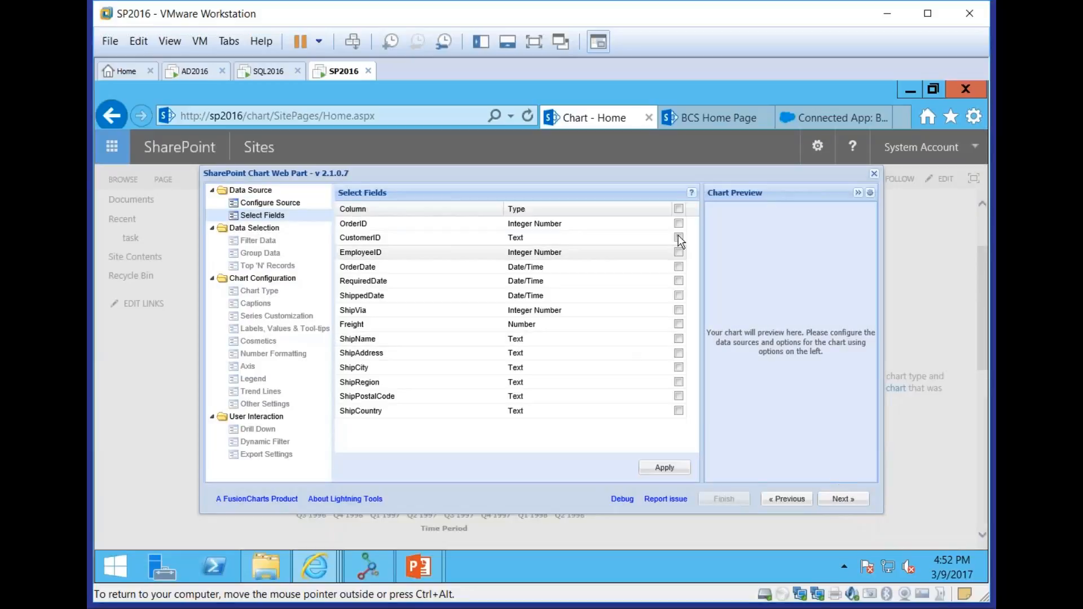
click(678, 225)
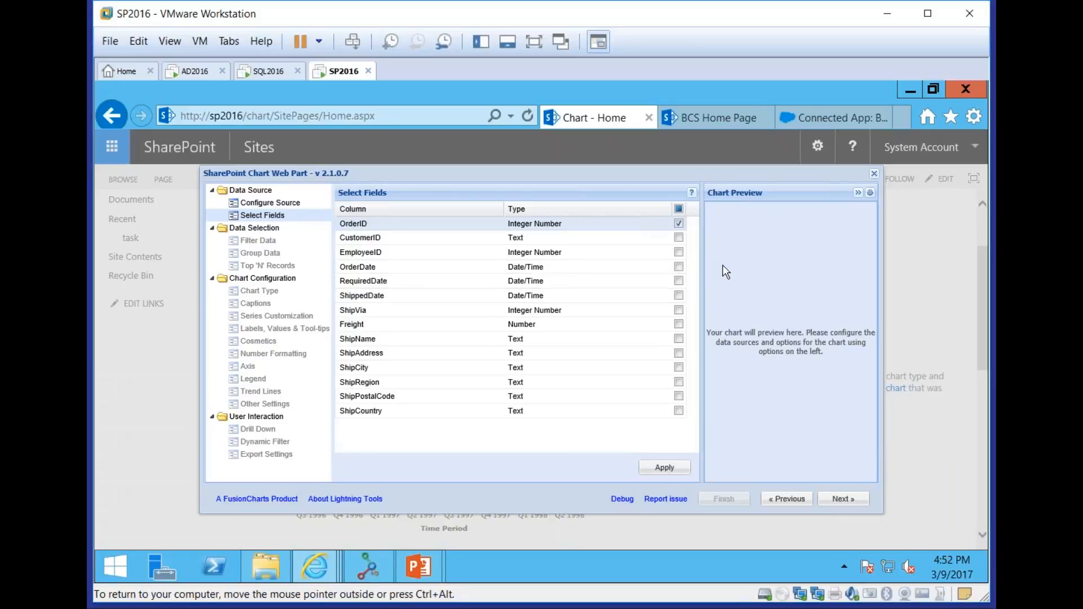
click(679, 267)
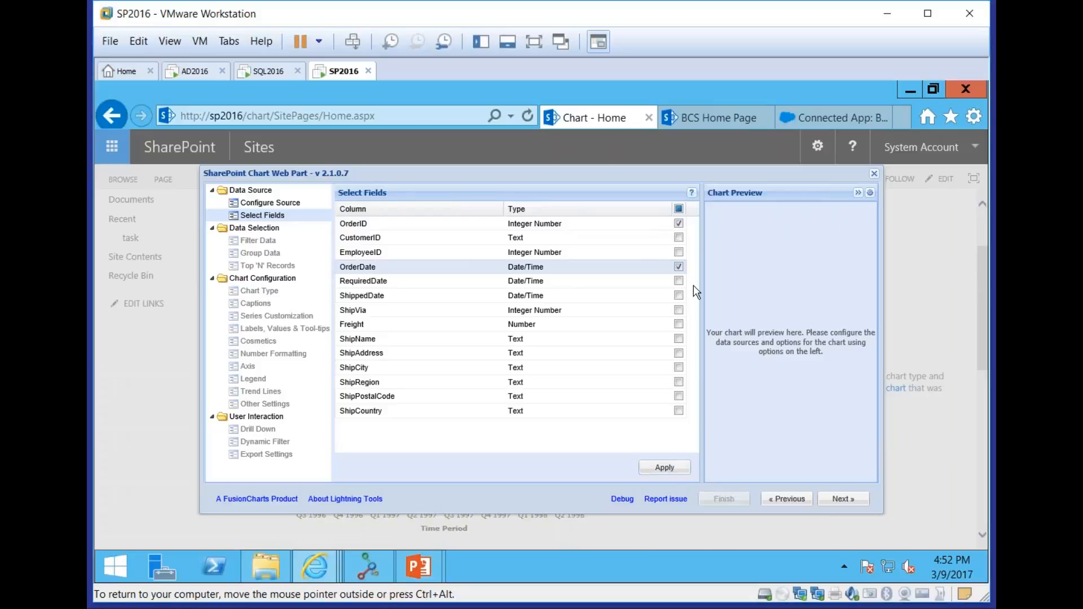
click(677, 410)
click(674, 470)
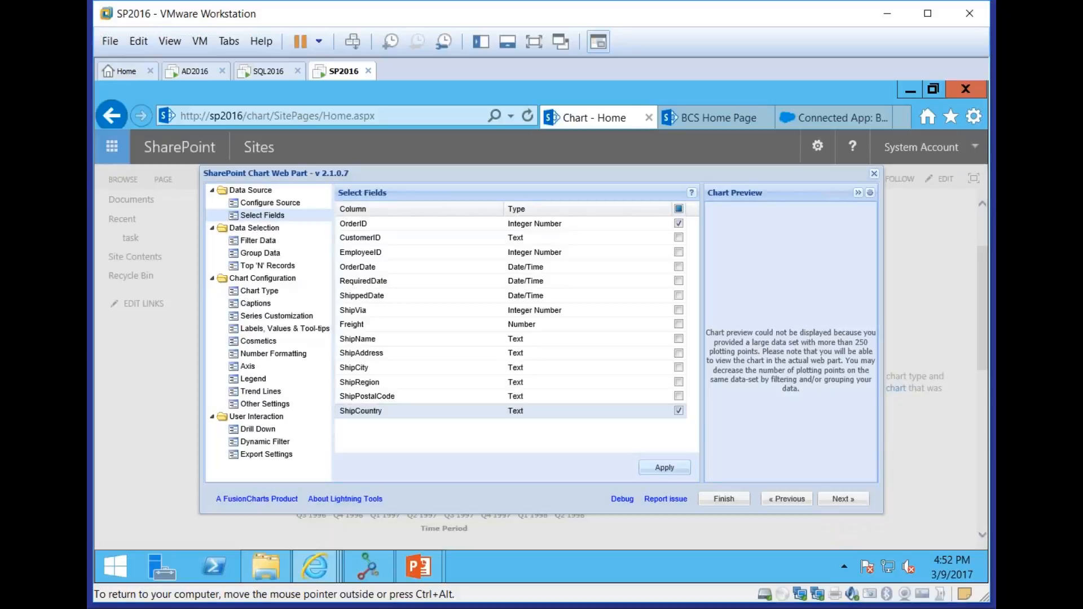
Leave the data unfiltered and enable grouping by ShipCountry on the horizontal axis
click(844, 499)
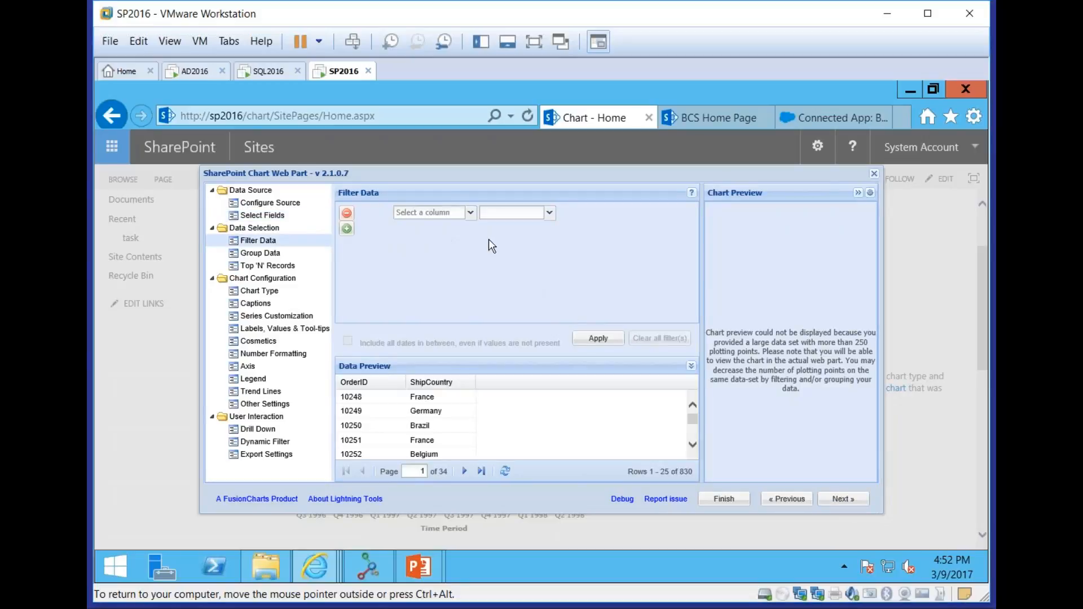
mouse_move(692, 421)
mouse_down()
mouse_move(694, 444)
mouse_move(695, 411)
mouse_up()
click(844, 499)
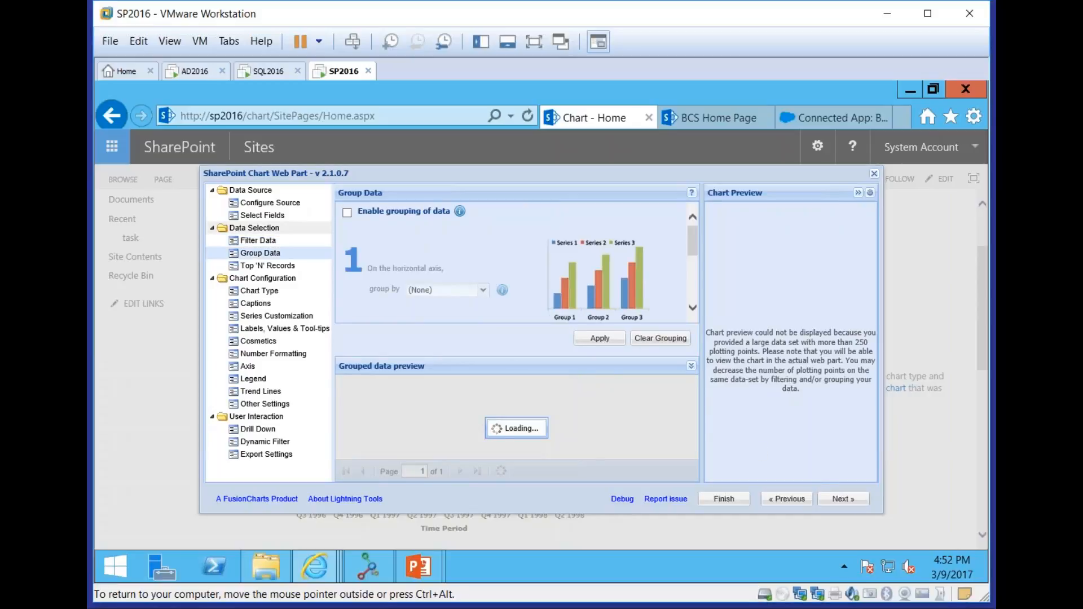
click(347, 212)
click(483, 290)
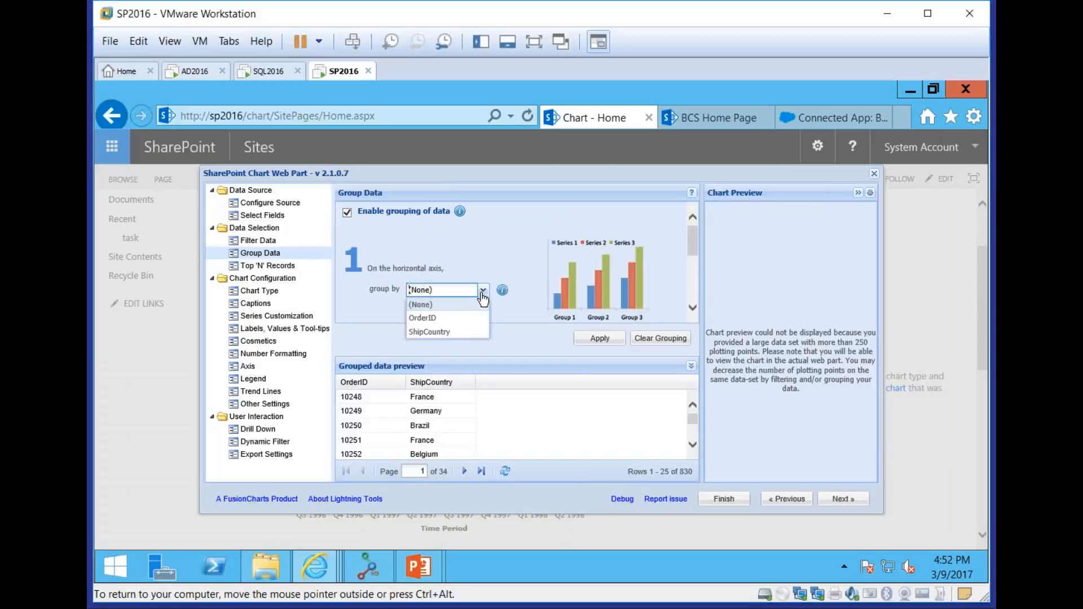
click(452, 334)
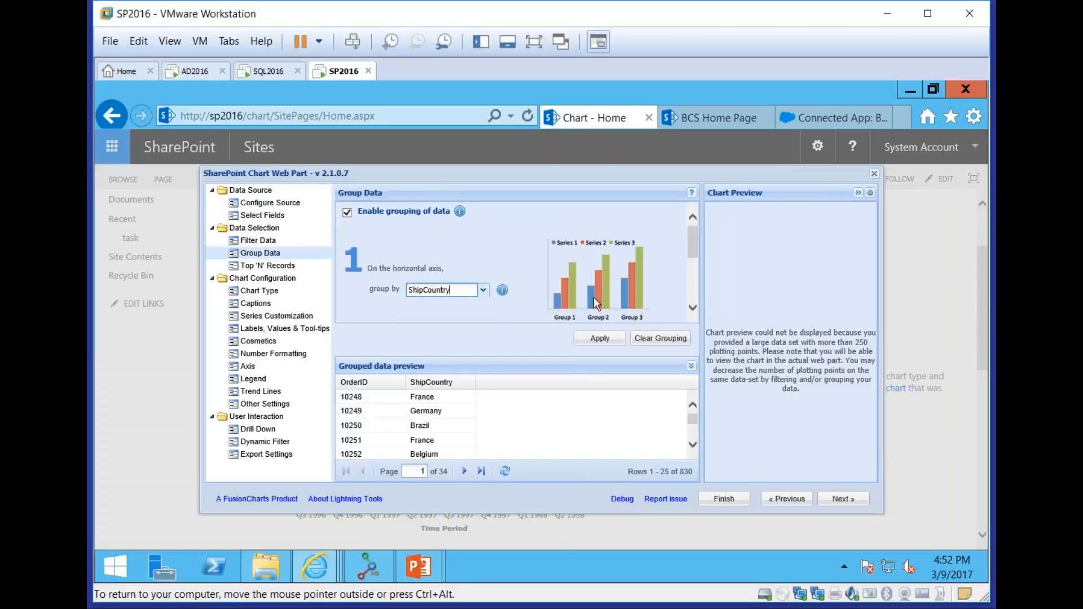
Set the OrderID series function to COUNT and apply the grouping
scroll(689, 246, down, 3)
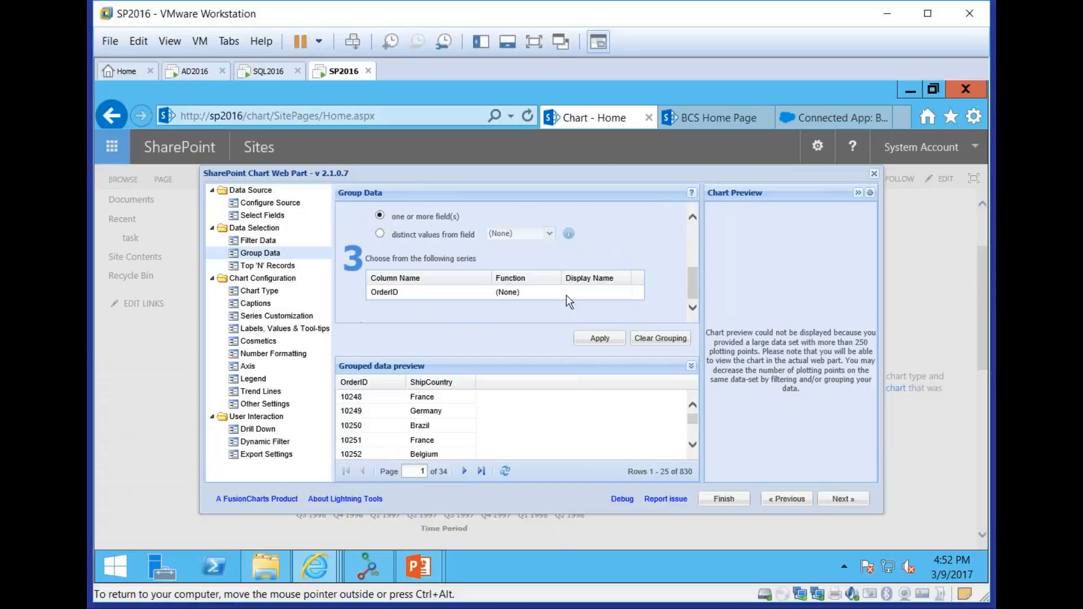
click(529, 295)
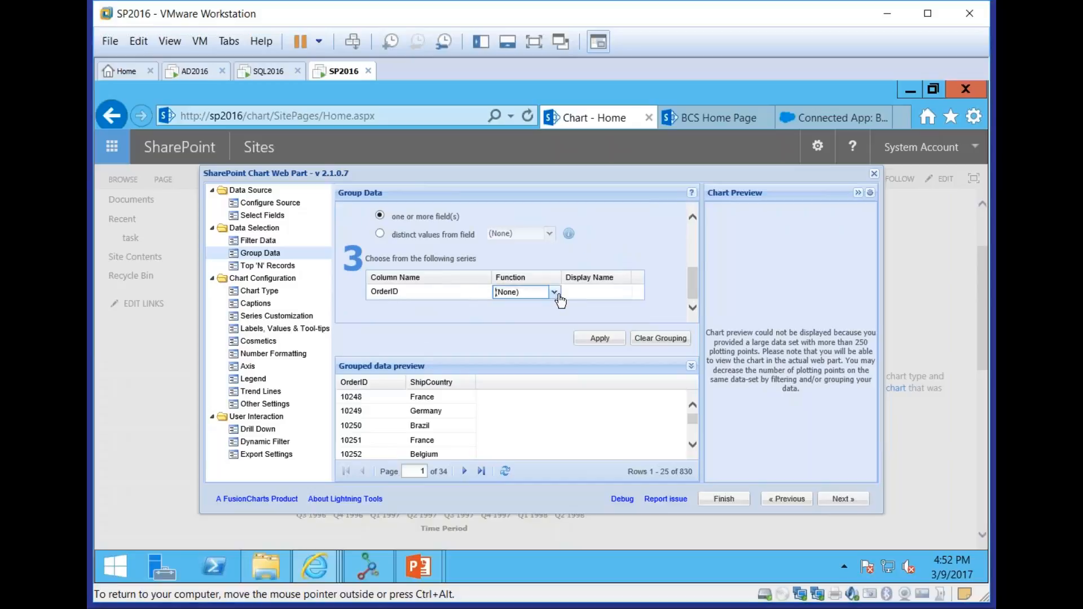
click(553, 292)
click(543, 348)
click(598, 338)
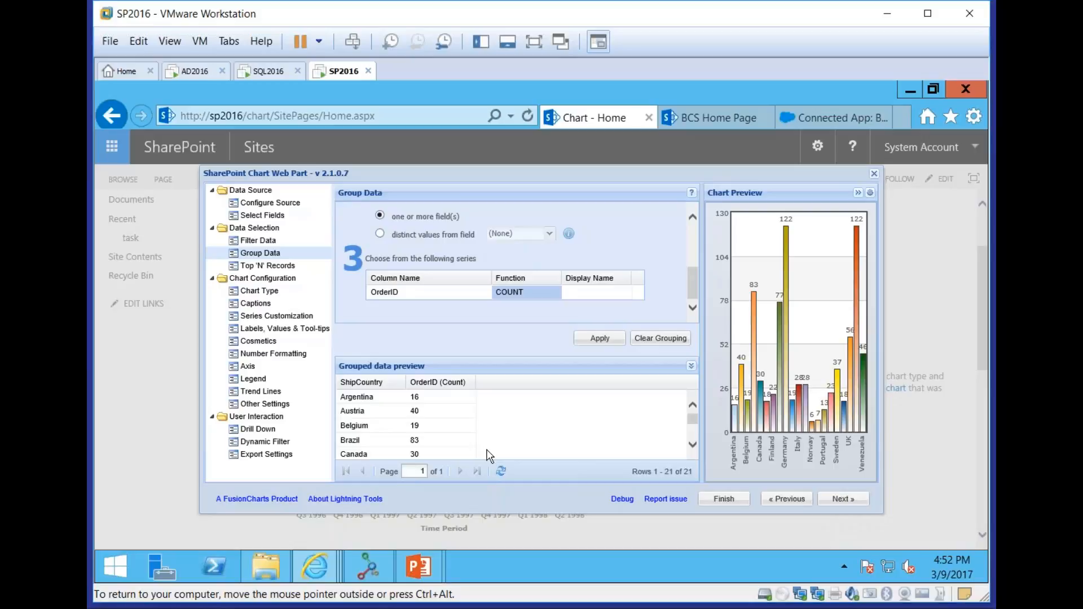
Leave the top records unlimited and look through the Multi Series, Stacked and Combination chart categories
click(861, 500)
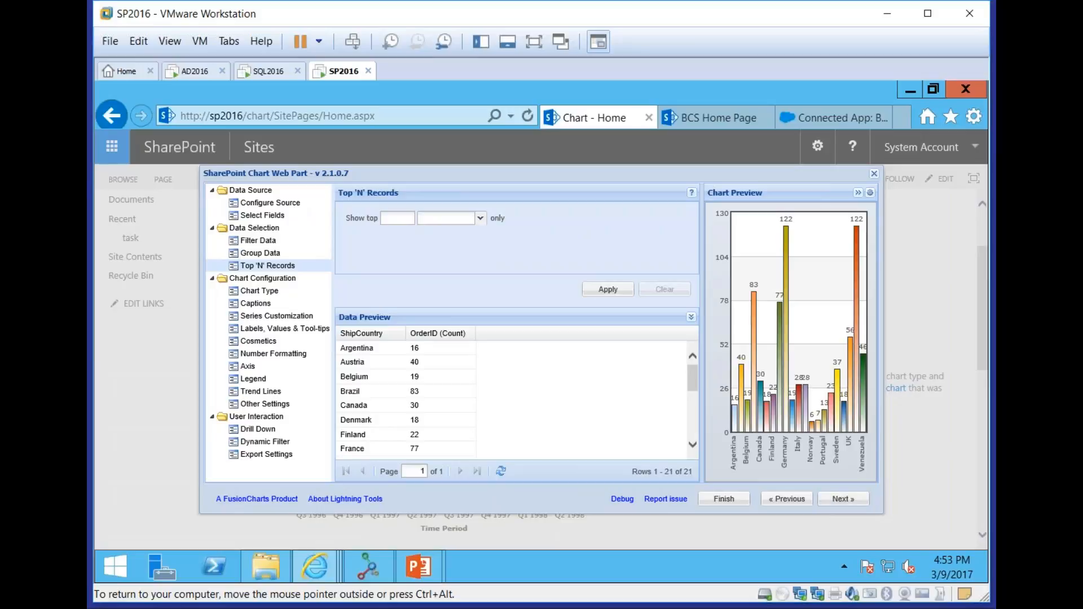
click(856, 497)
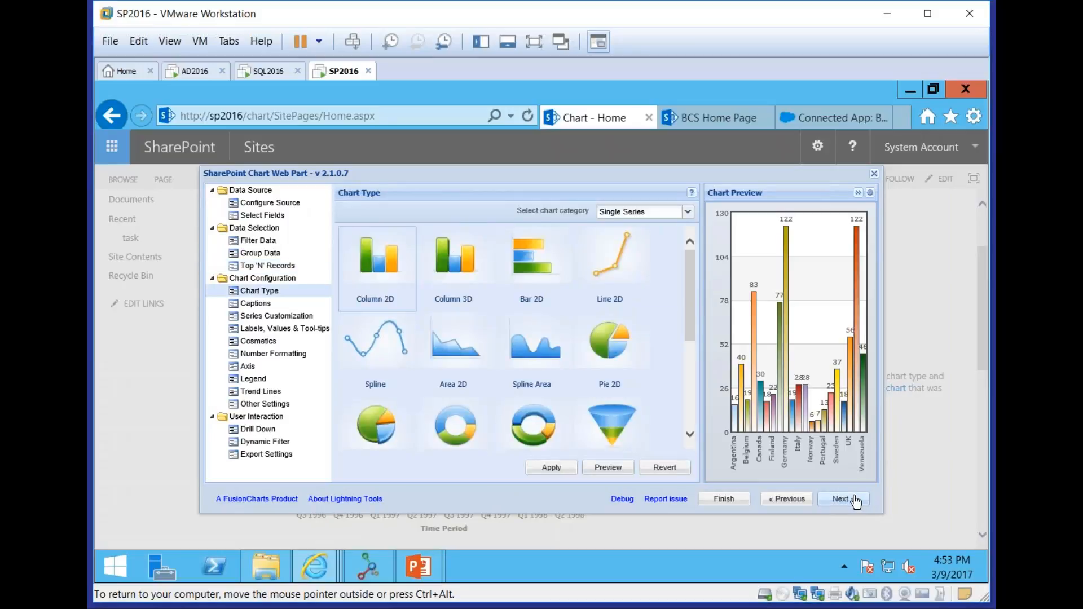
click(688, 212)
click(661, 240)
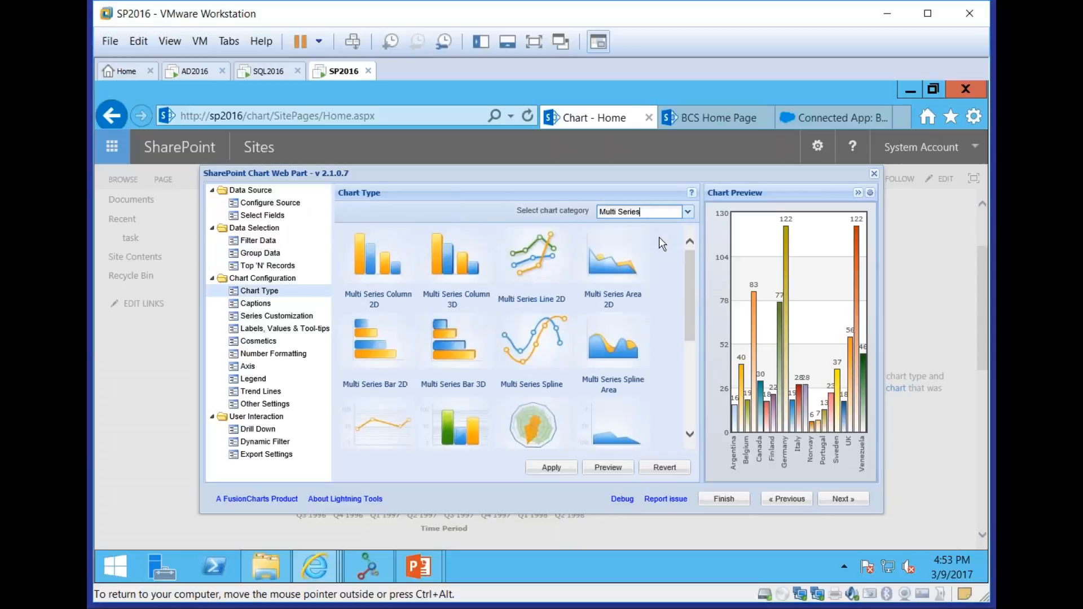
click(674, 212)
click(657, 255)
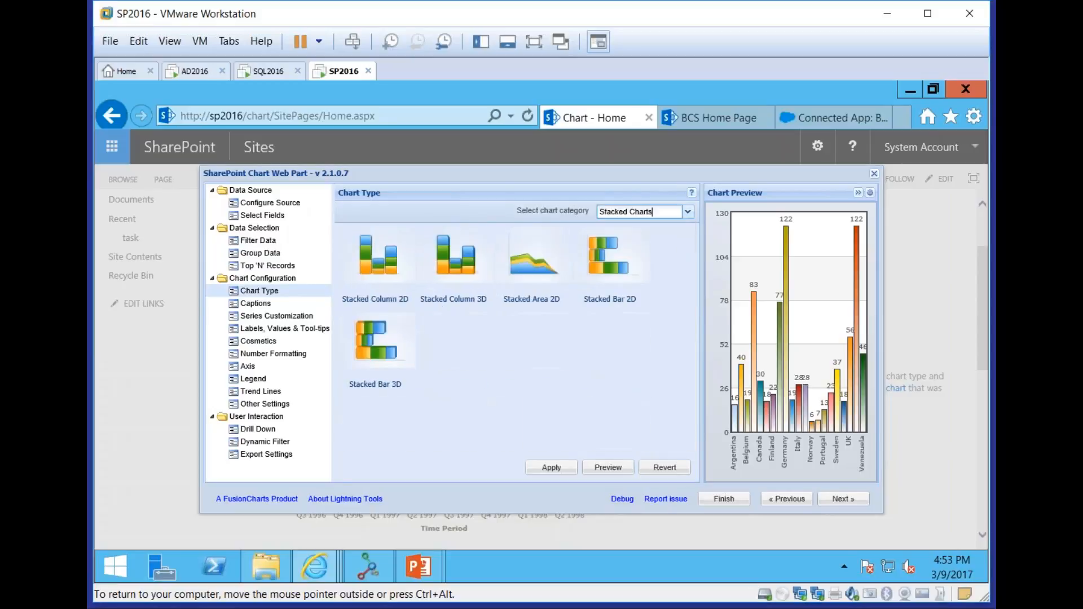
click(688, 211)
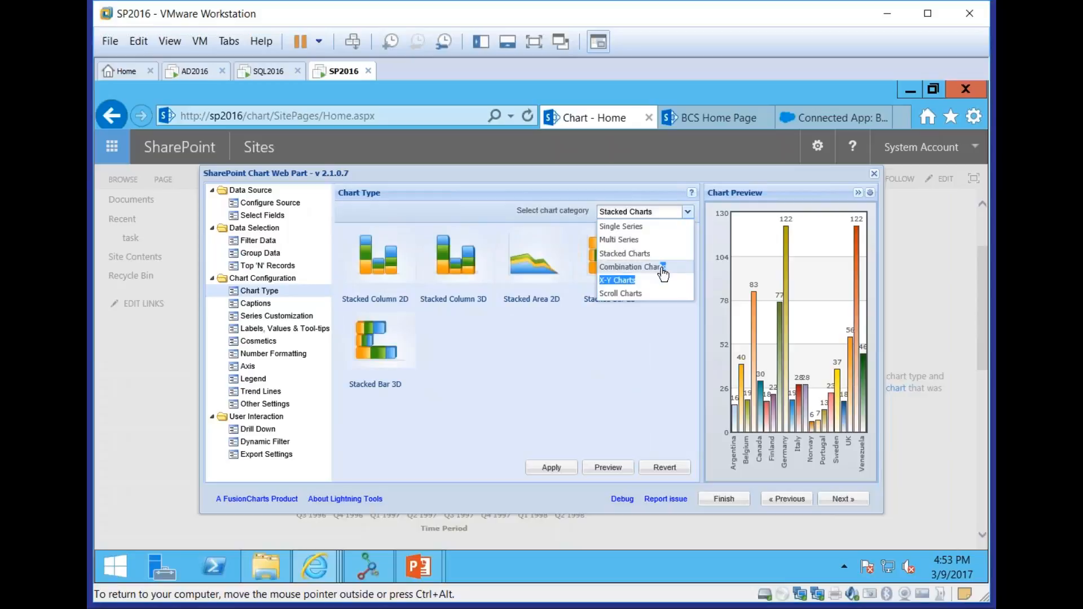
click(640, 268)
click(669, 212)
click(646, 212)
click(638, 214)
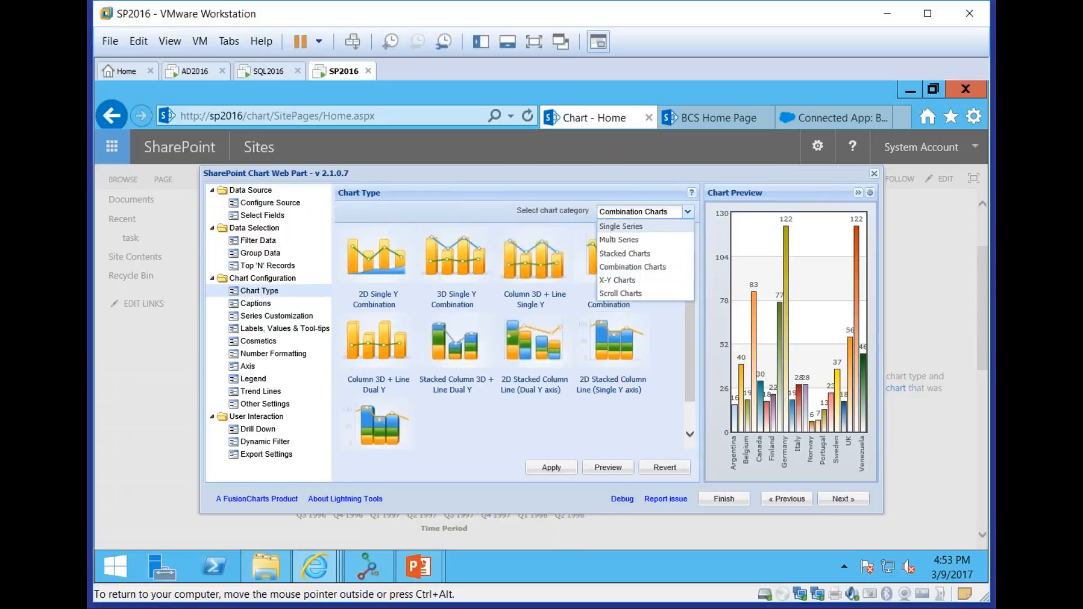
Choose the 3D pie from the Single Series chart types, preview it and save the change
click(632, 226)
click(626, 363)
click(383, 426)
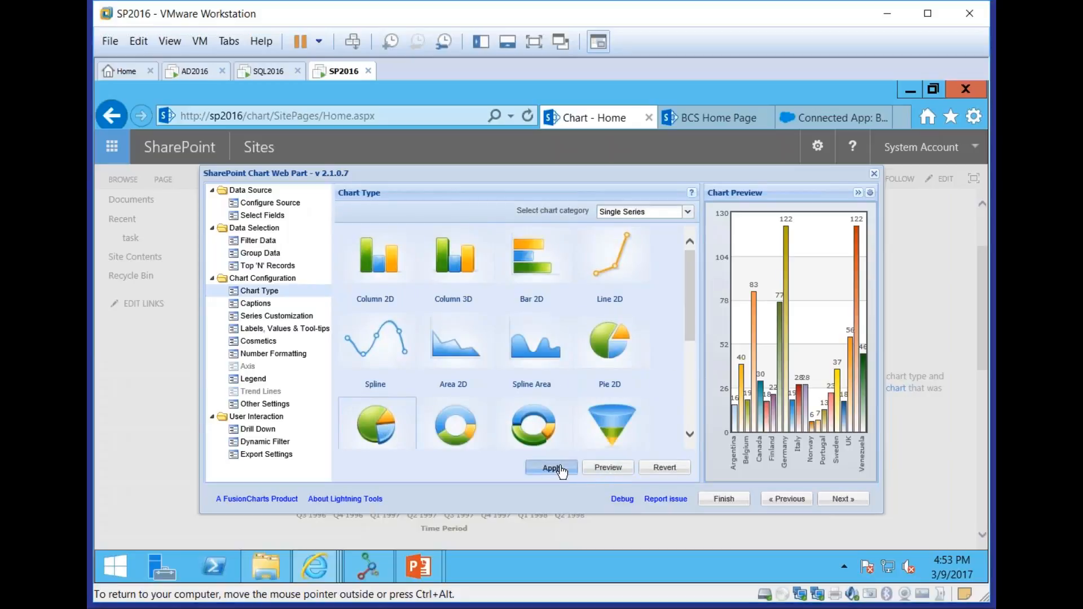
click(606, 467)
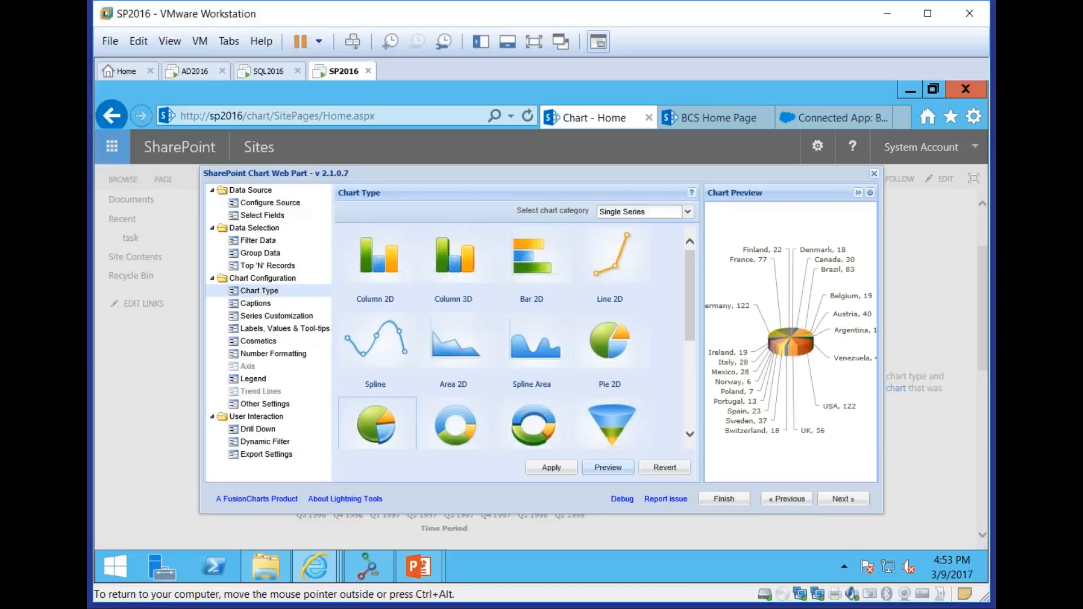
click(828, 499)
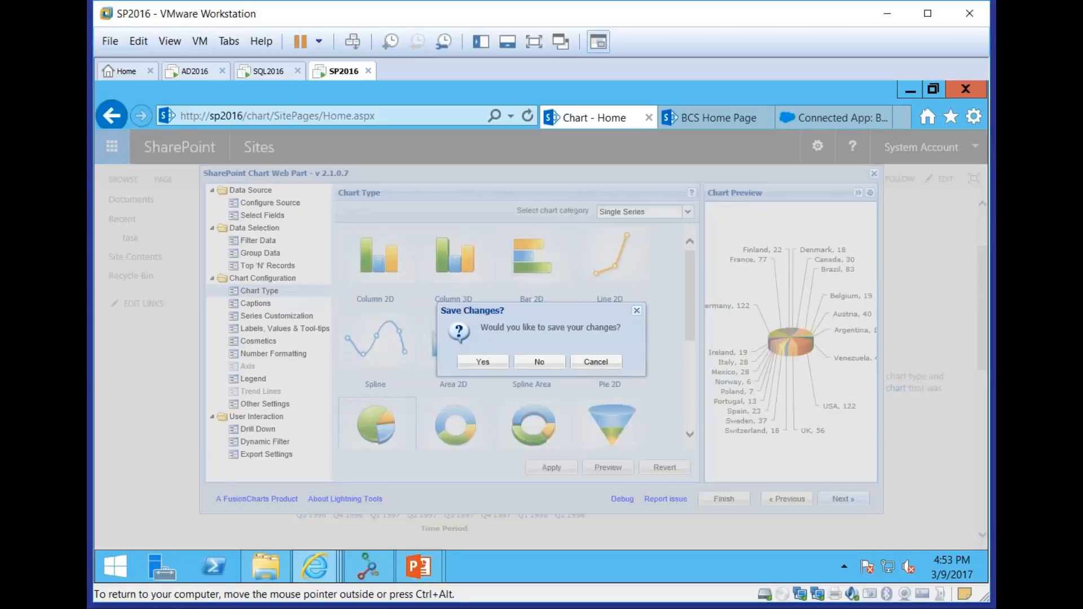
click(482, 362)
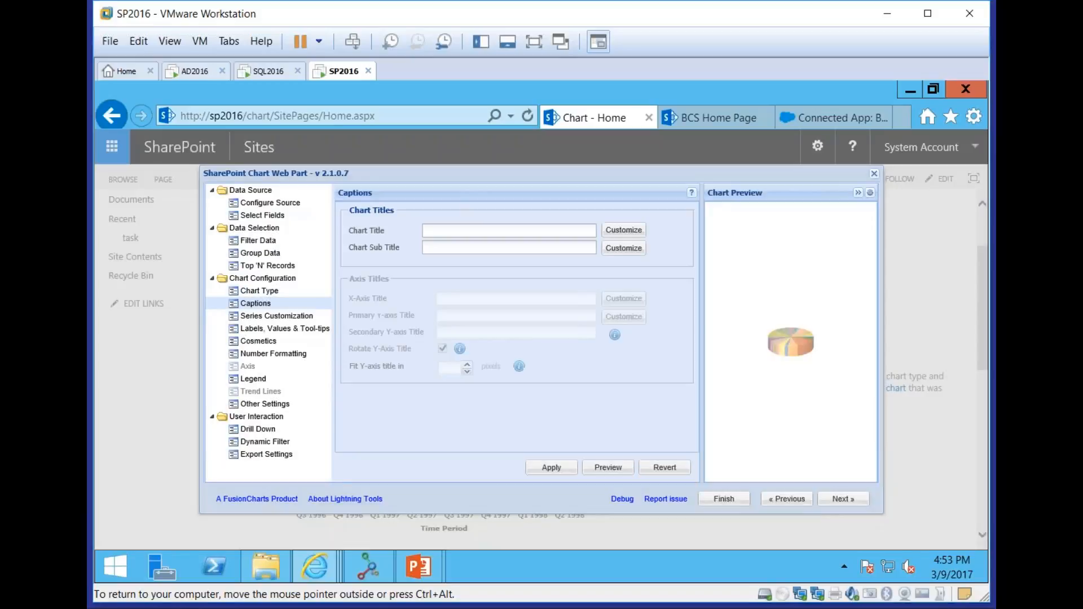
Set the chart title to "Number of Orders per Country" and apply the caption
click(479, 231)
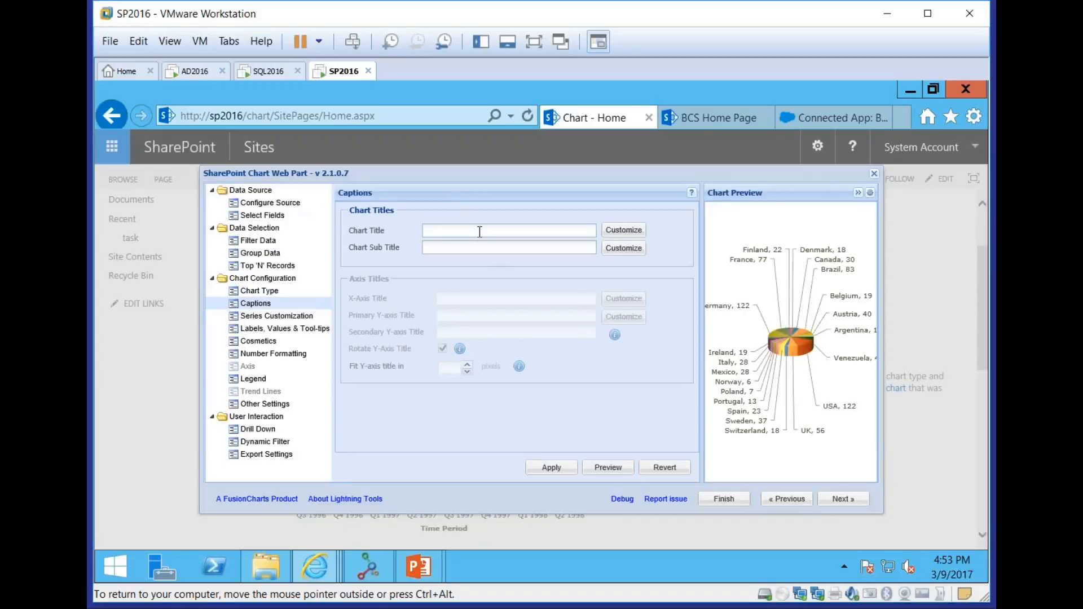
text(Number of Orders per Country)
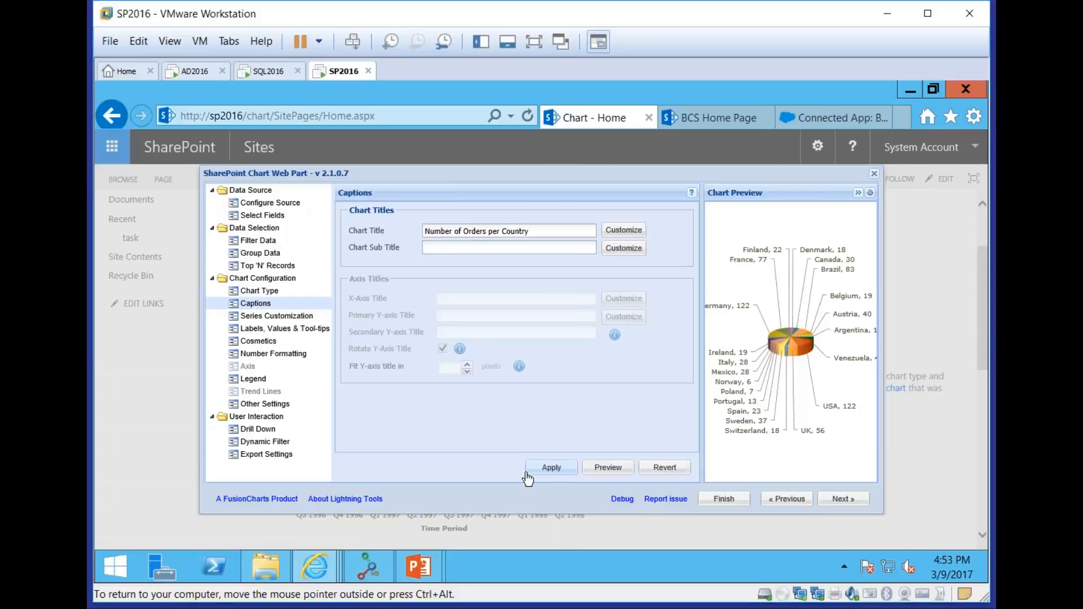
click(551, 467)
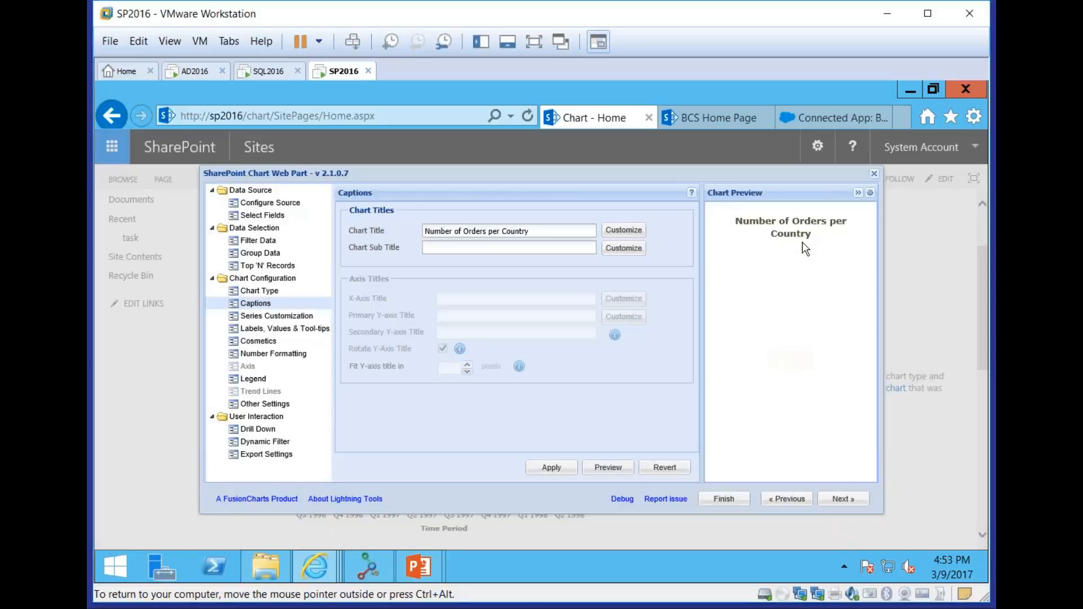
Review the series customization, checking the available label columns for the X-axis and the value column settings
click(840, 498)
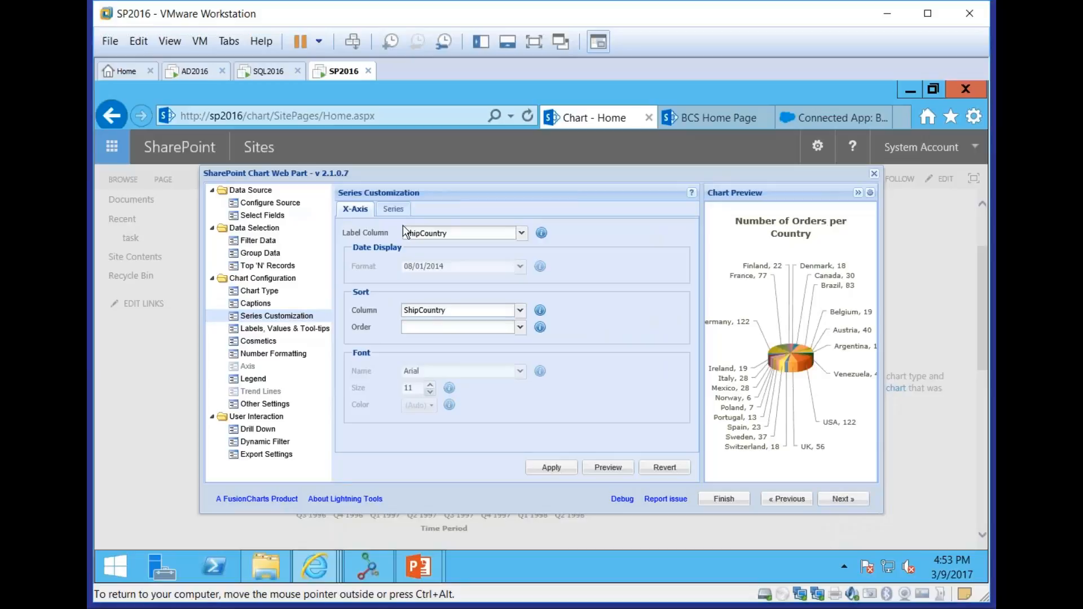
click(521, 233)
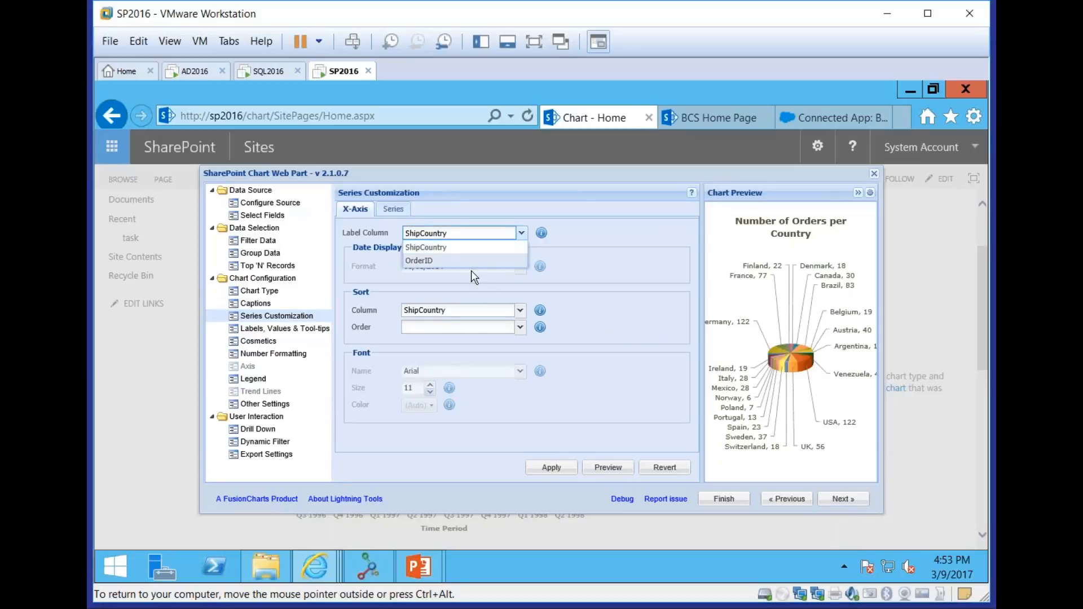
click(641, 376)
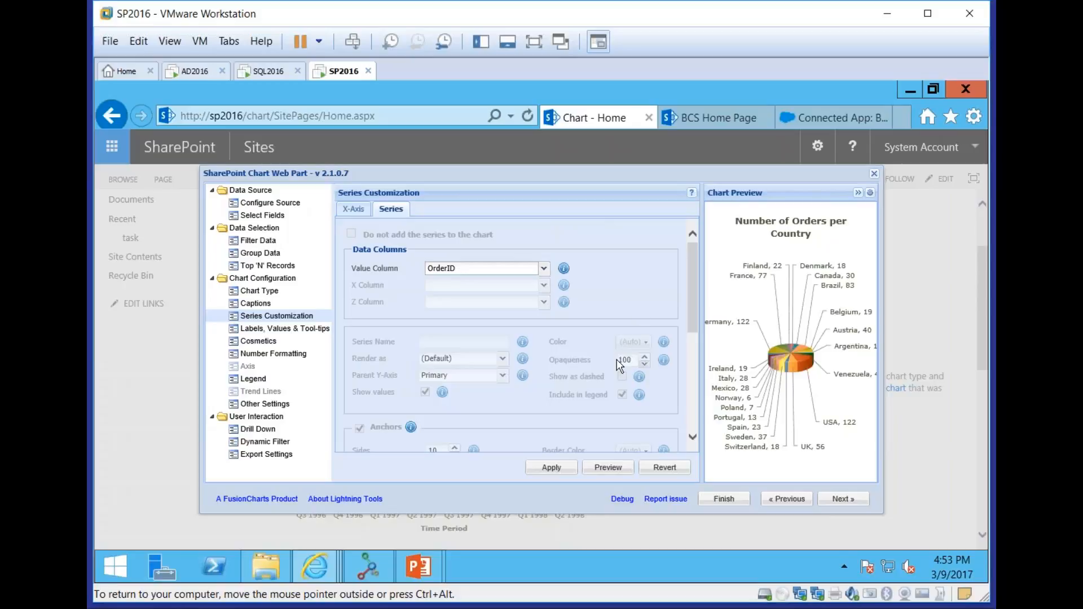
Turn off the data labels and data values on the pie chart and apply the settings
click(274, 329)
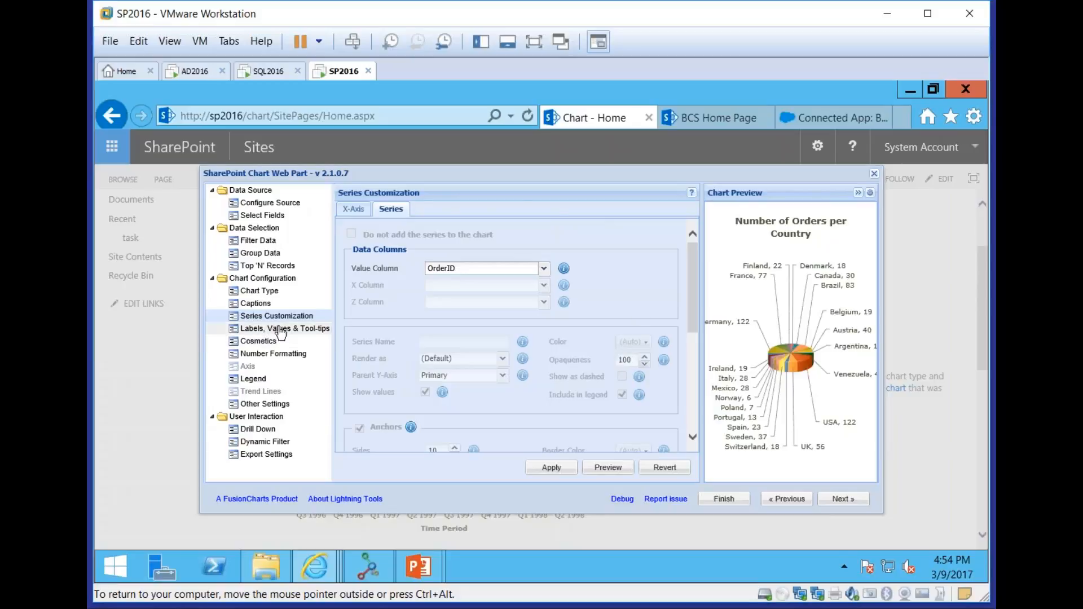
click(356, 229)
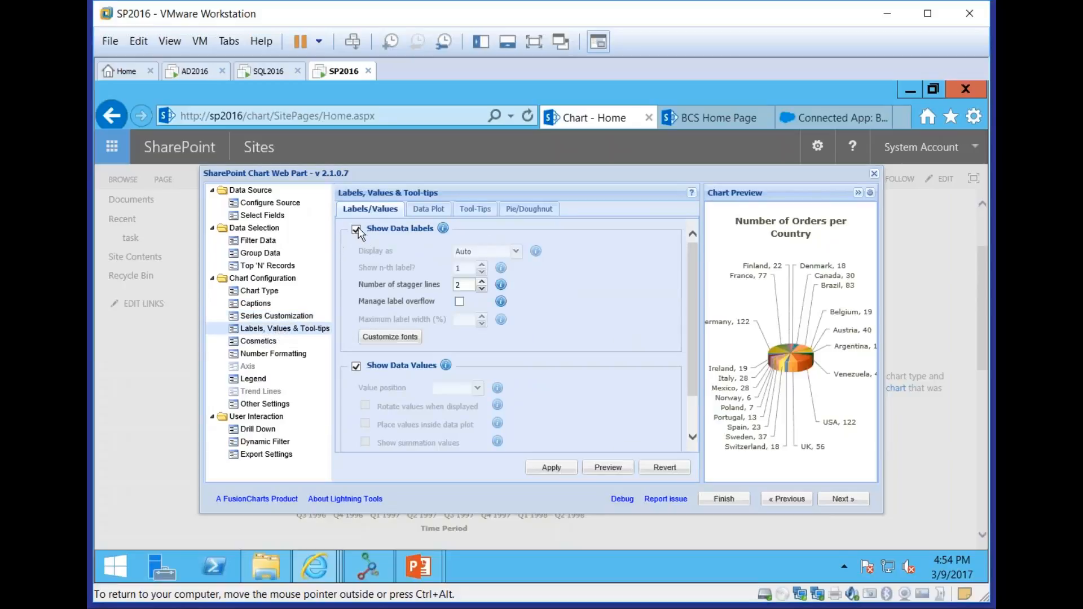
click(356, 365)
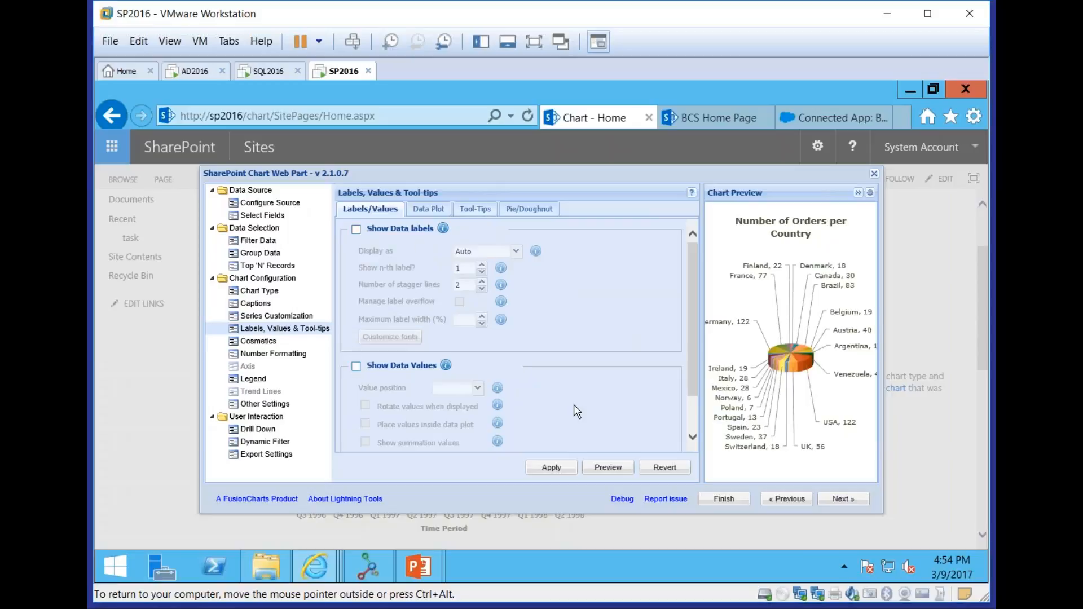
click(552, 467)
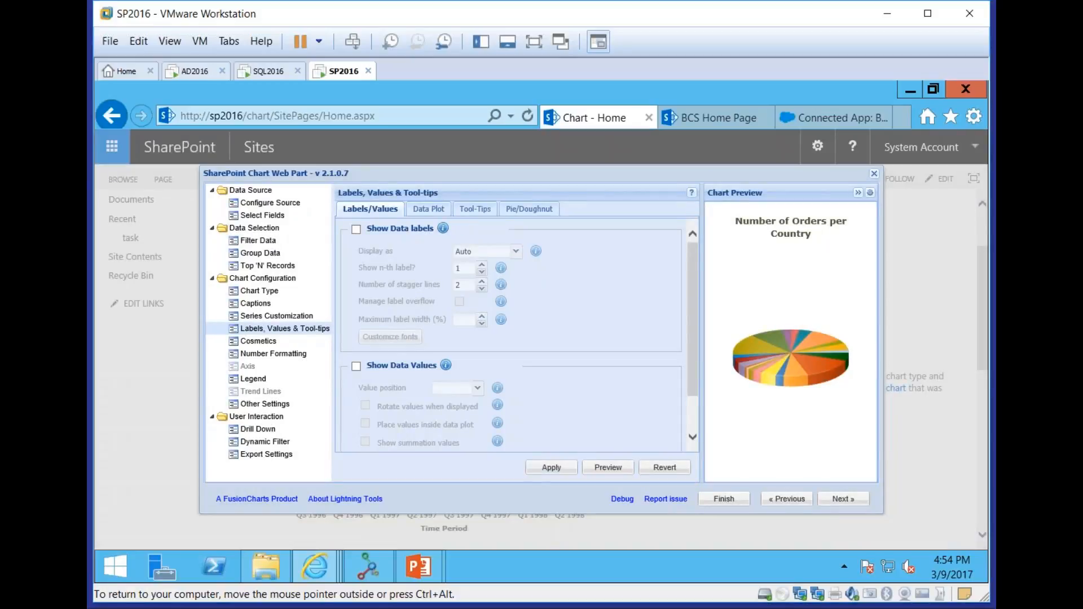
Enable the chart legend with its default settings and apply it
click(253, 379)
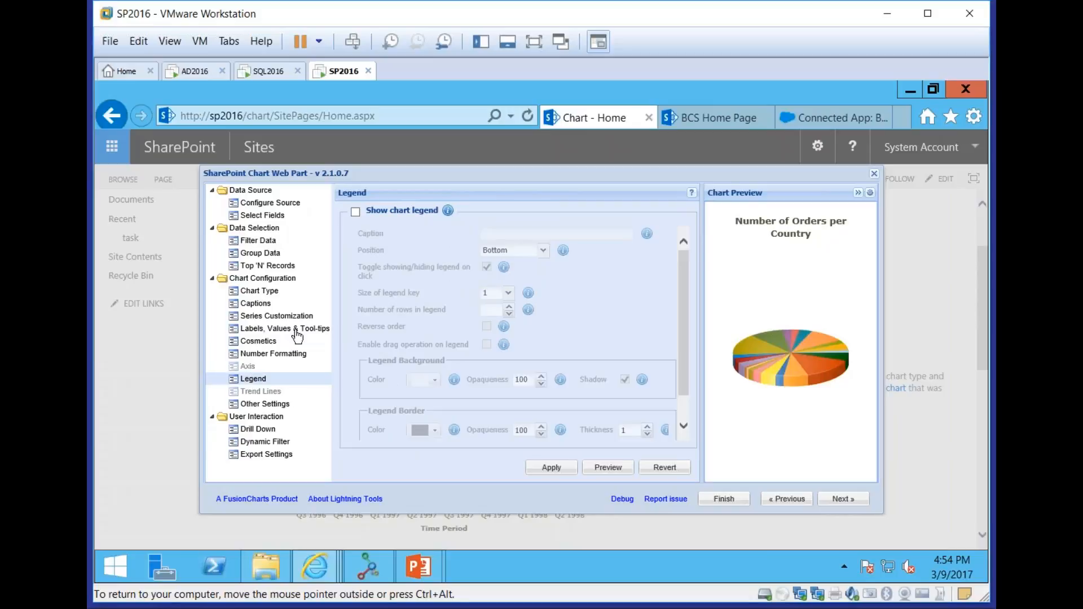
click(355, 213)
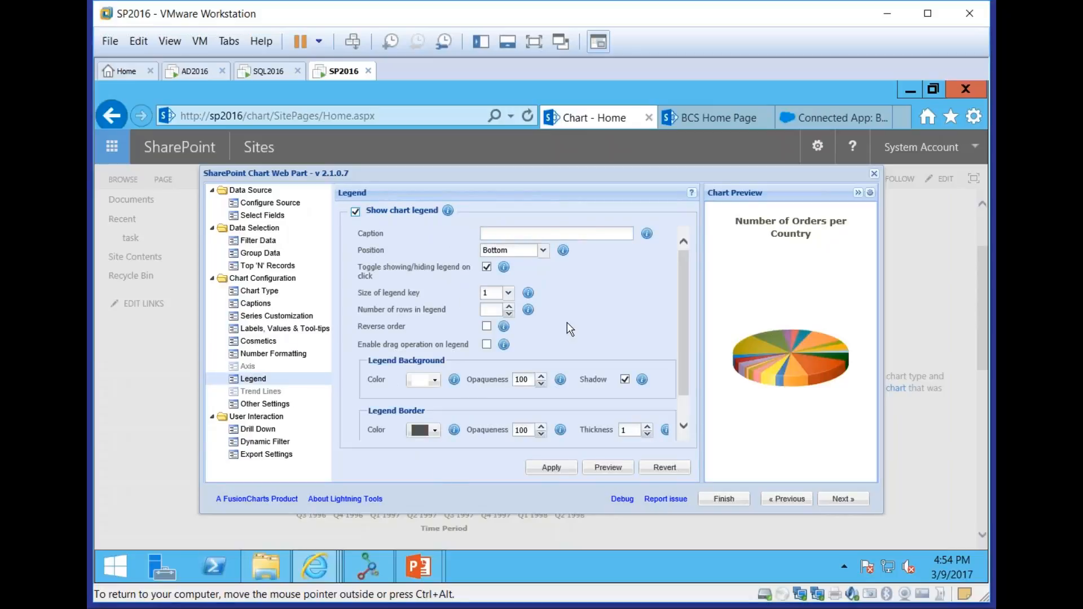
click(556, 466)
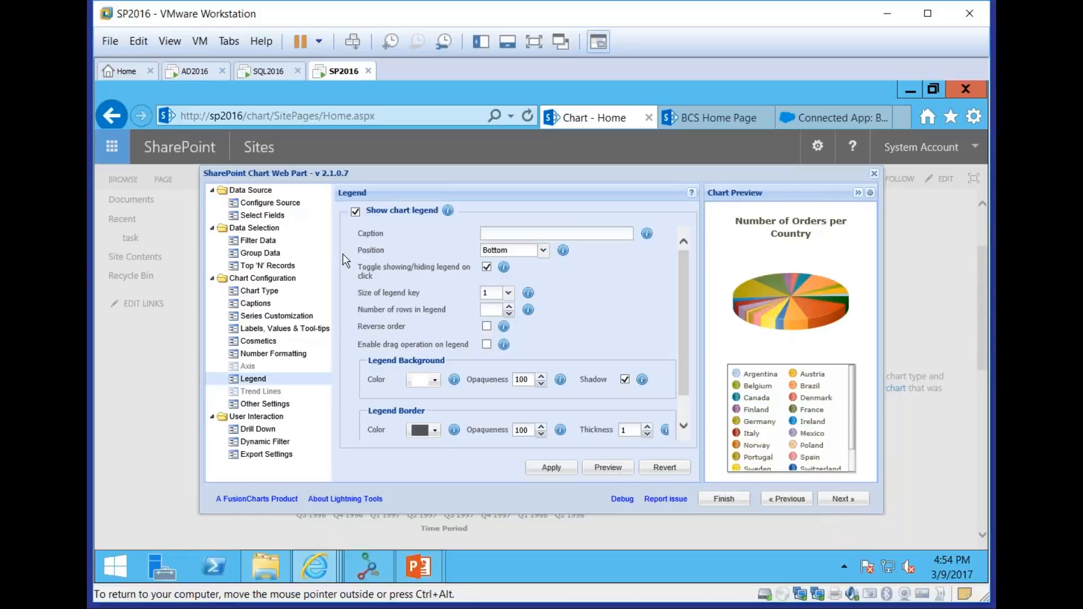
Look over the chart's cosmetics options and its other settings, including the chart messages
click(260, 341)
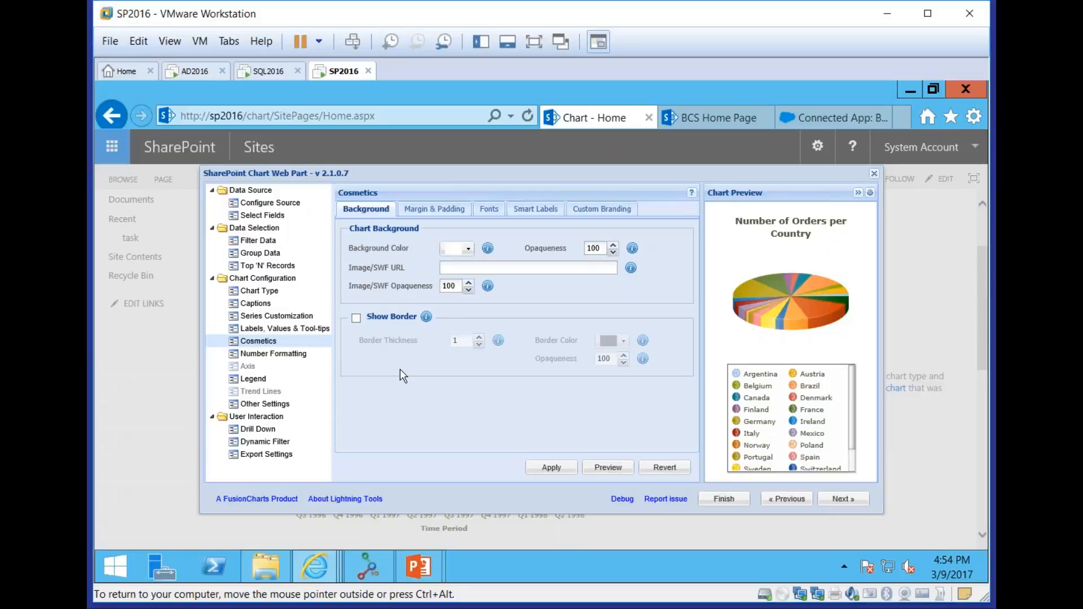
click(282, 406)
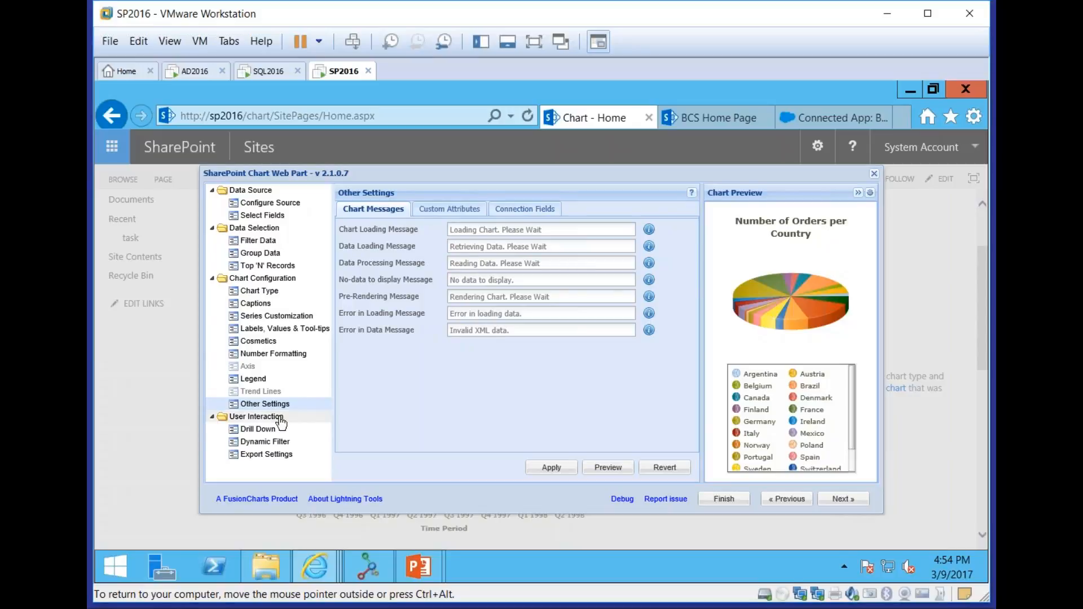
Set the drill-down to show the underlying data of the chart as a table and save the change
click(265, 430)
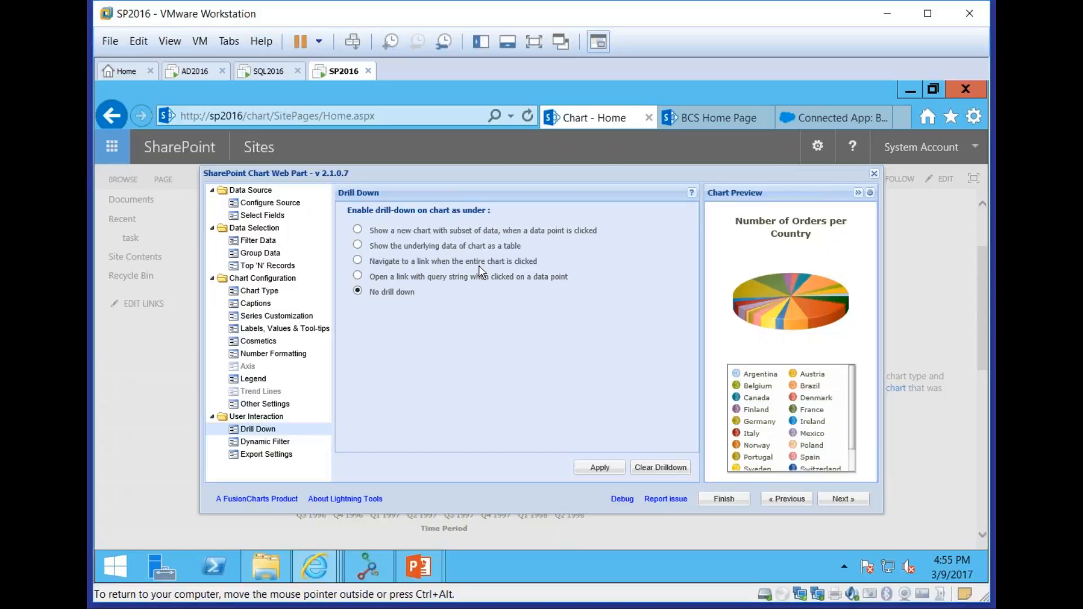
click(361, 260)
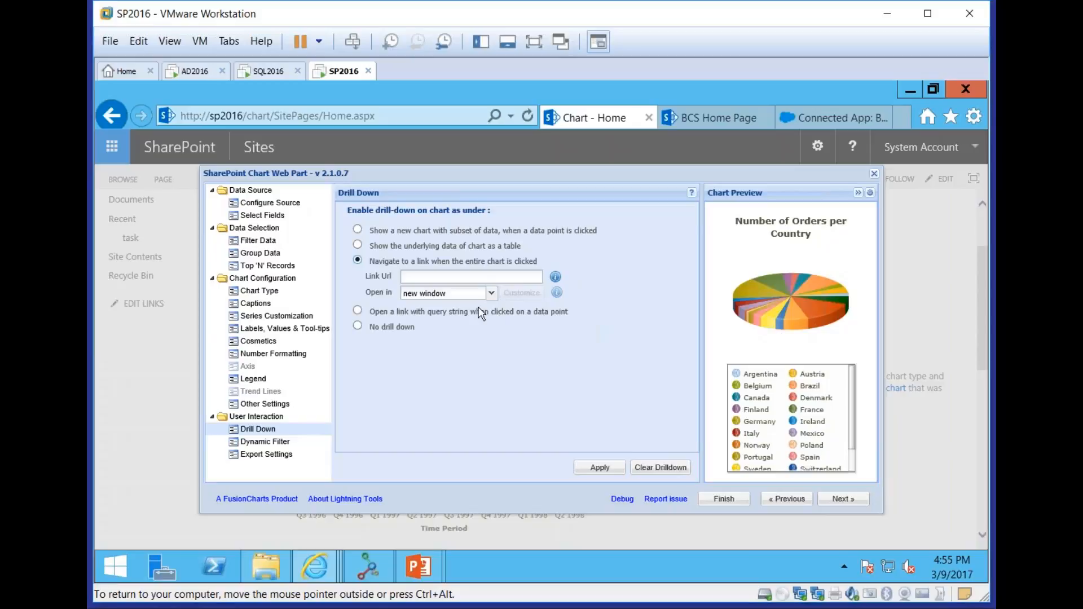
click(381, 248)
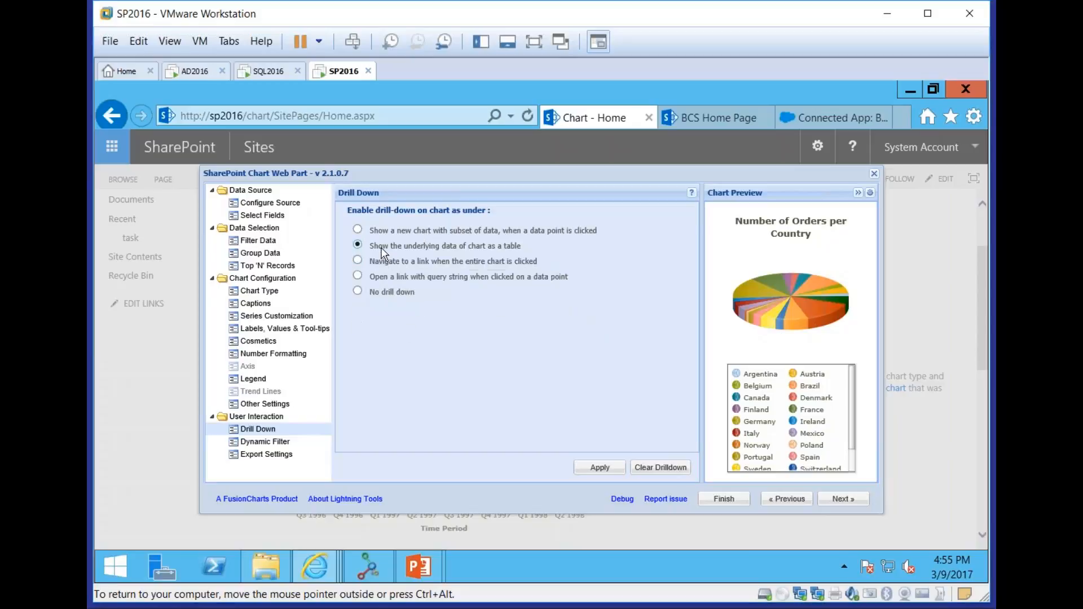
click(614, 472)
click(256, 442)
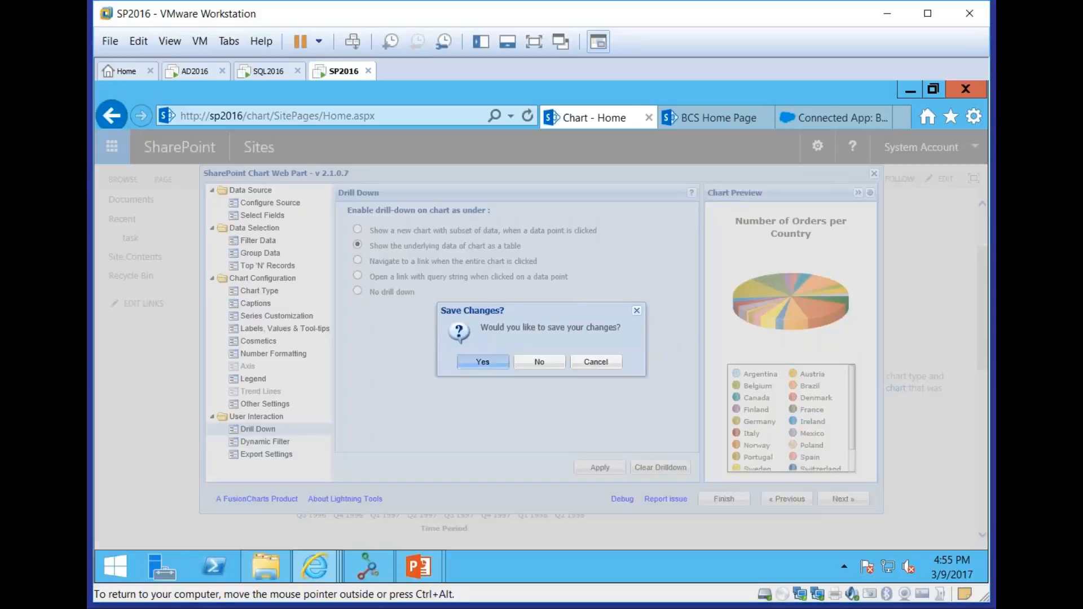
click(502, 363)
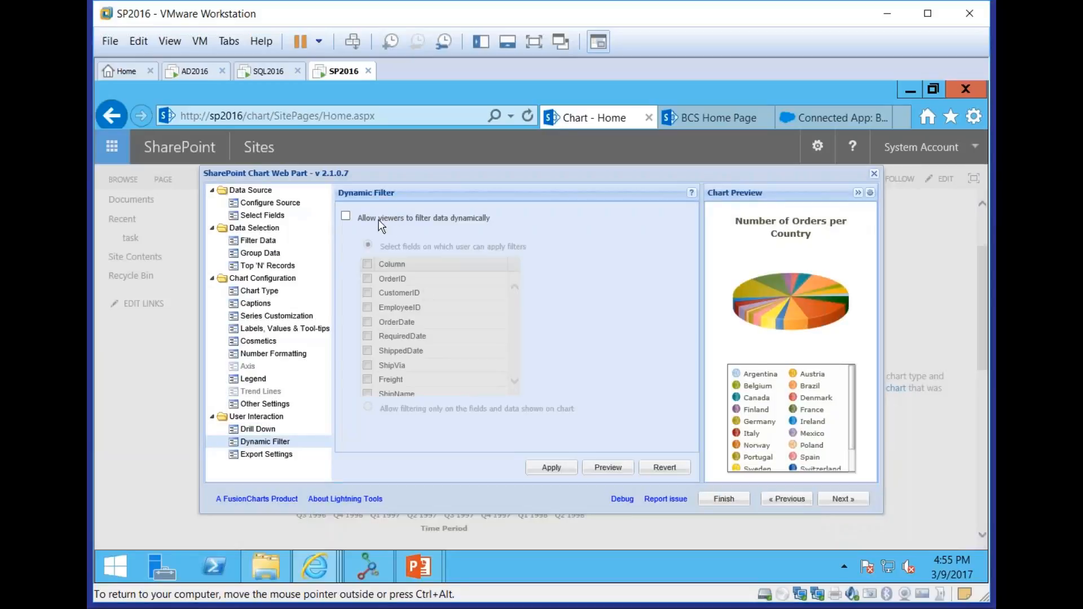
Allow viewers to filter the chart data dynamically by the OrderDate field and apply the setting
click(379, 221)
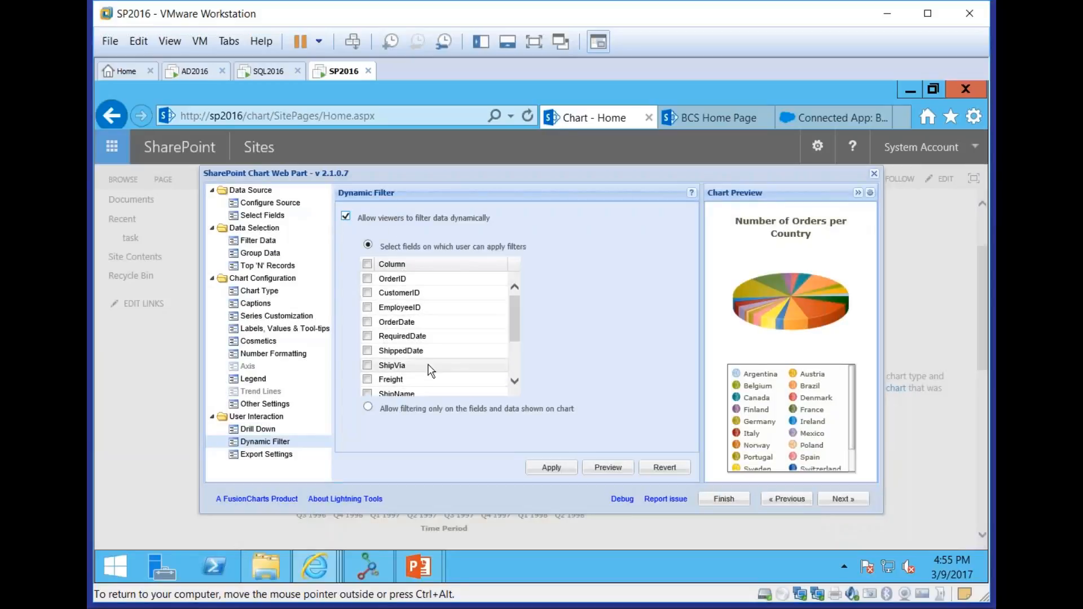
click(368, 322)
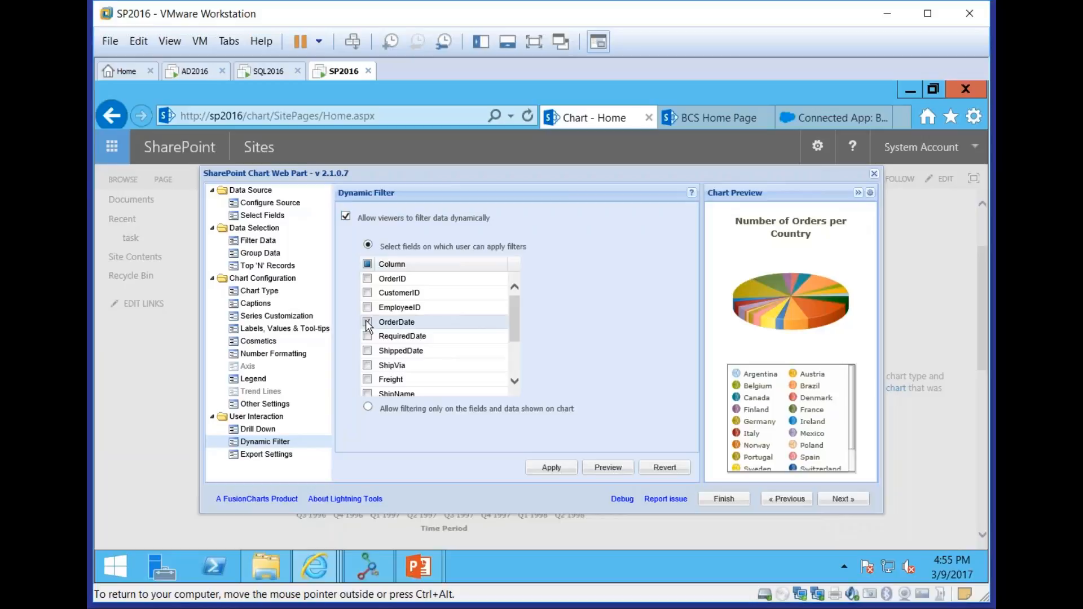
click(553, 468)
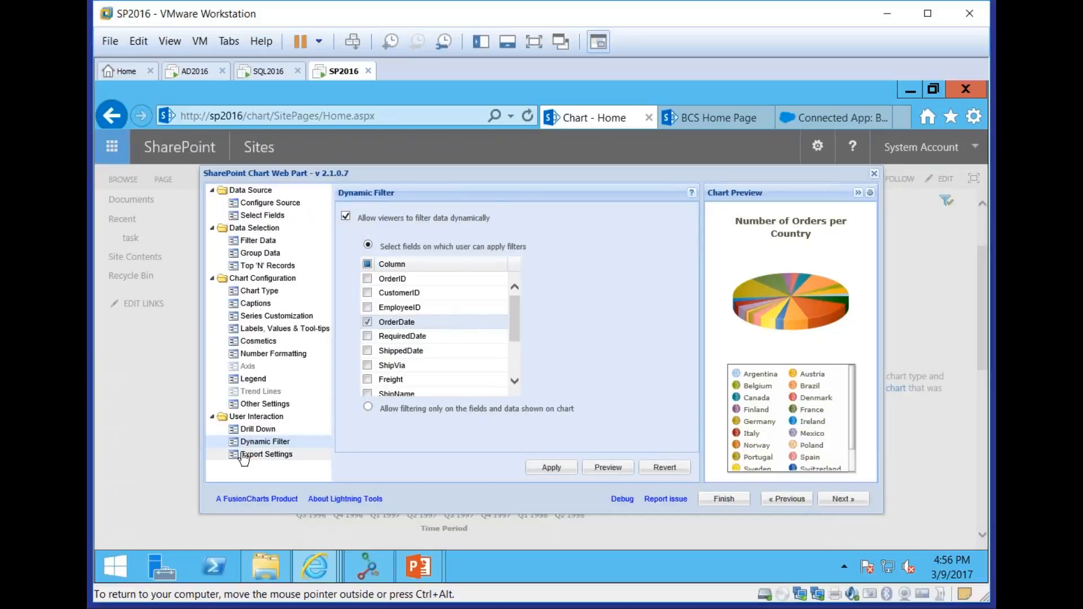
Enable chart printing and exporting of the chart data as an Excel spreadsheet, and apply the export settings
click(244, 455)
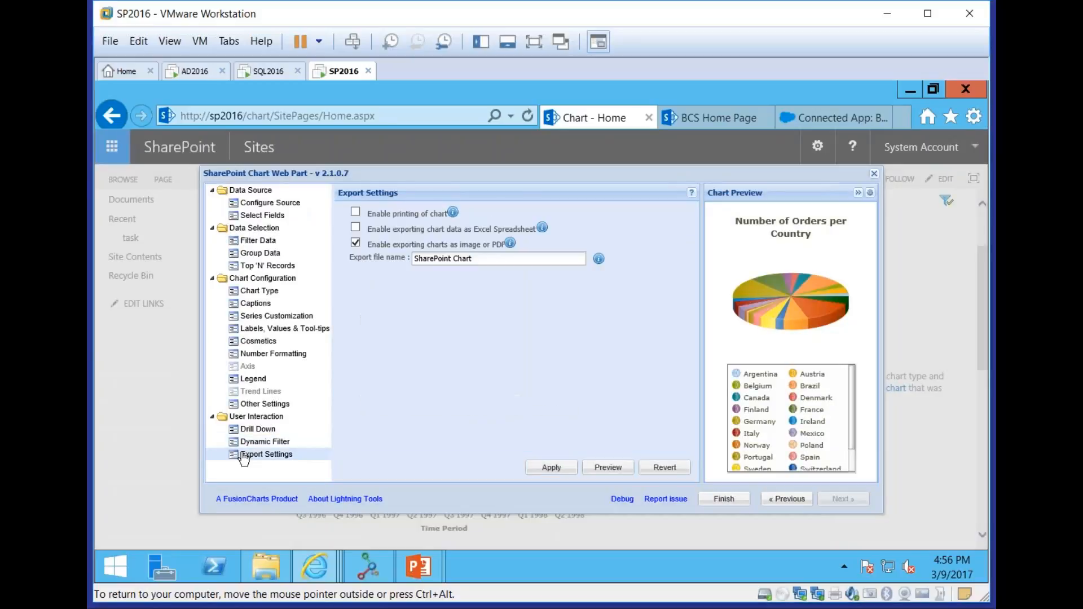
click(358, 214)
click(356, 228)
click(552, 468)
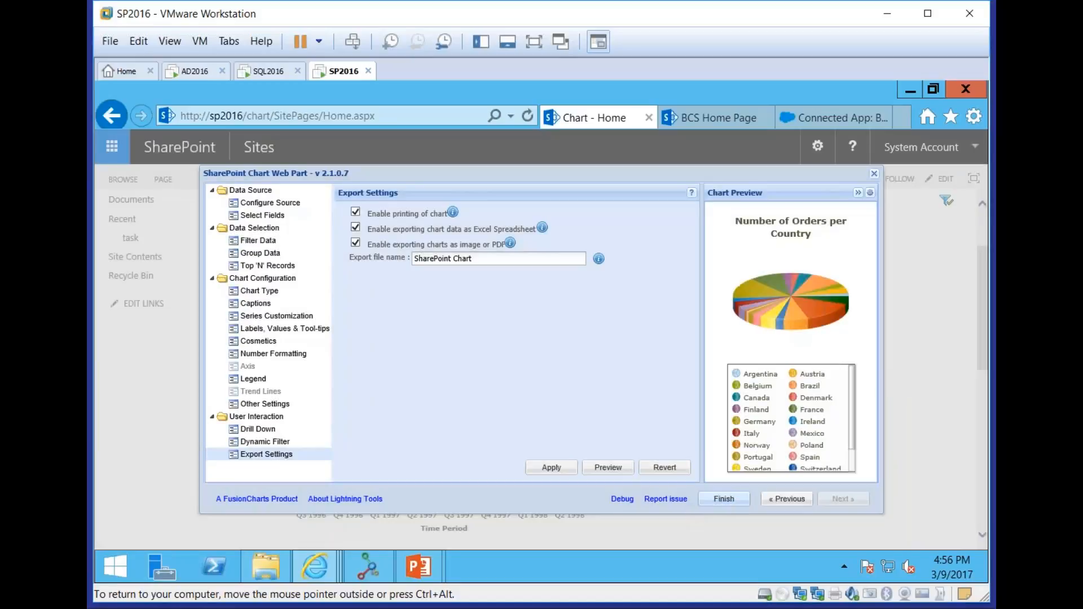
Finish the chart configuration and rotate the Number of Orders per Country pie so the France and Germany slices face the front
click(723, 498)
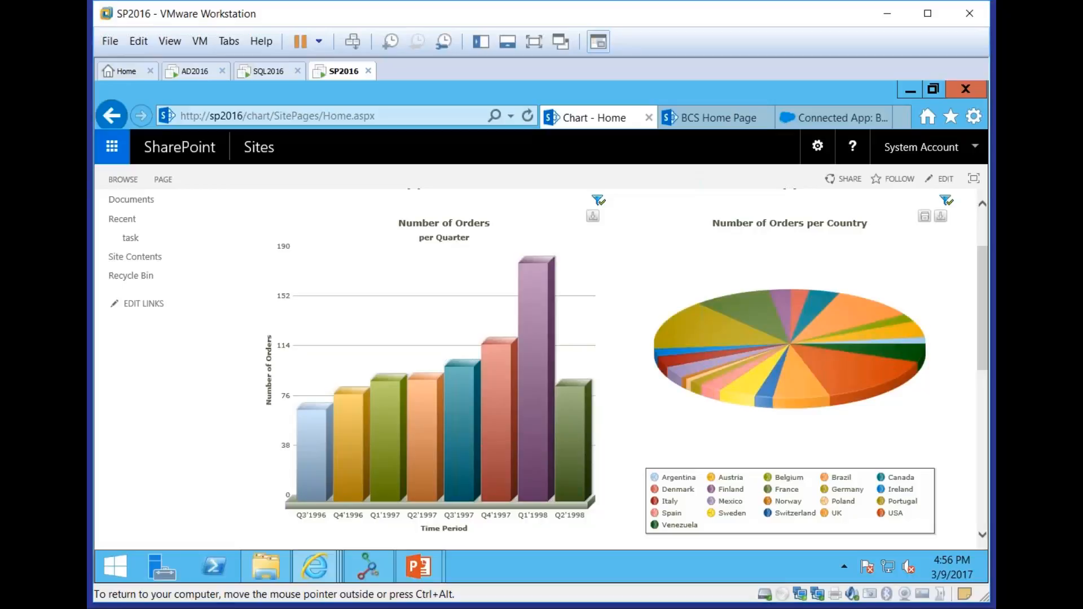
mouse_move(811, 306)
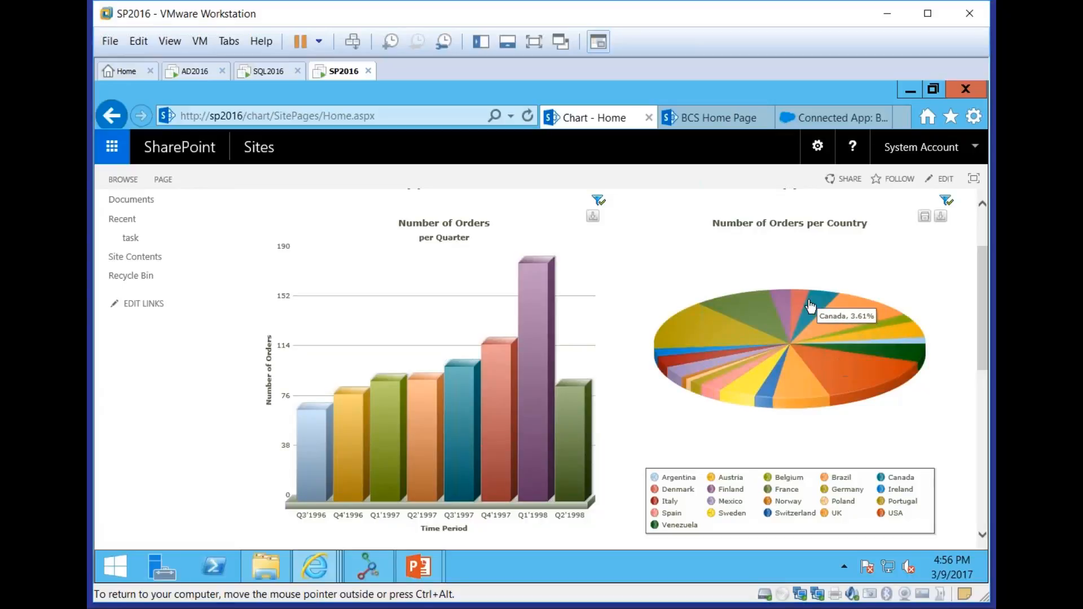
drag(776, 303, 737, 367)
mouse_move(738, 367)
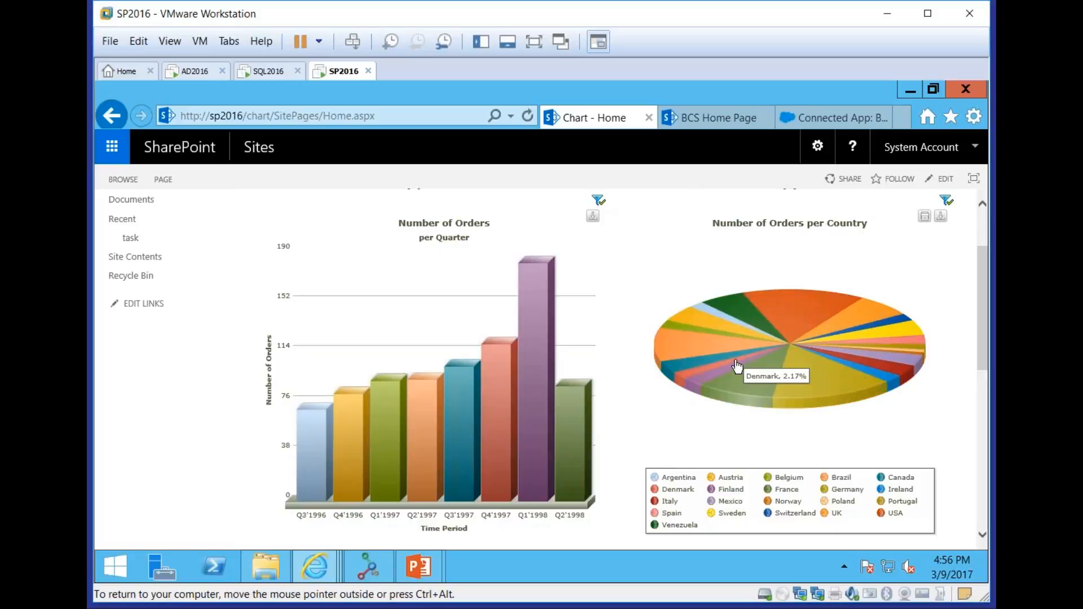
Pull the France and Germany slices out of the Number of Orders per Country pie
click(759, 390)
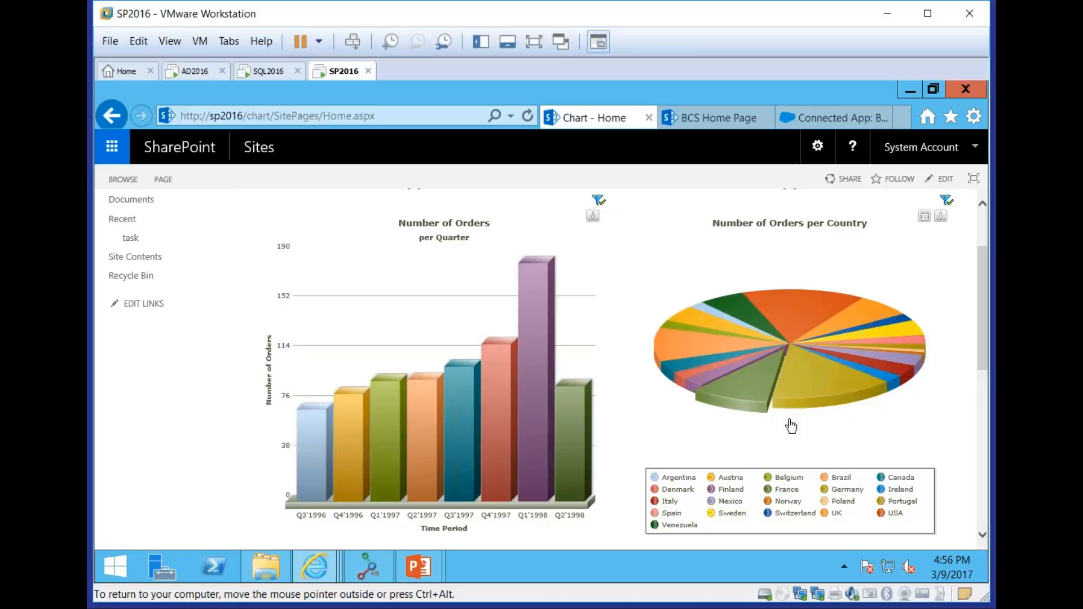
click(793, 365)
drag(979, 362, 976, 308)
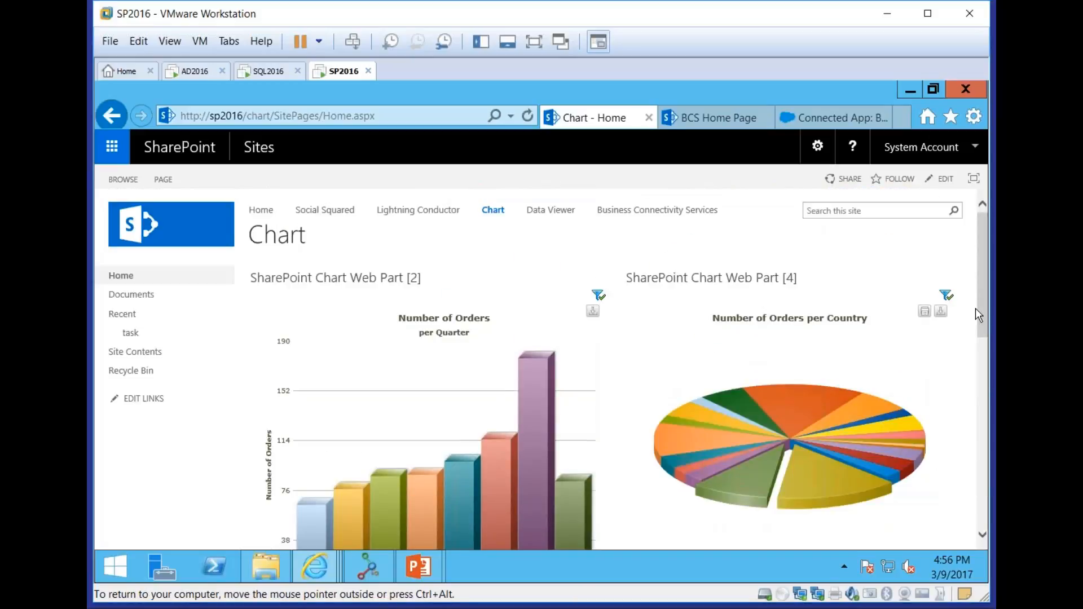
Switch to the PowerPoint slide show and advance past the SharePoint Chart slide to the slide on accessing data from Office 365 SPO
click(418, 567)
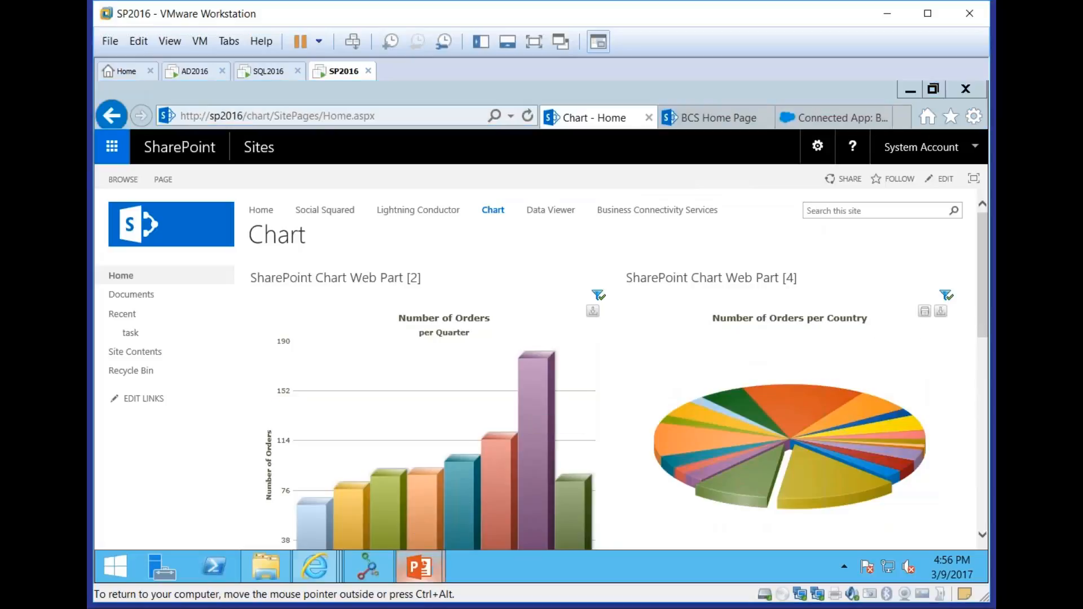
click(455, 522)
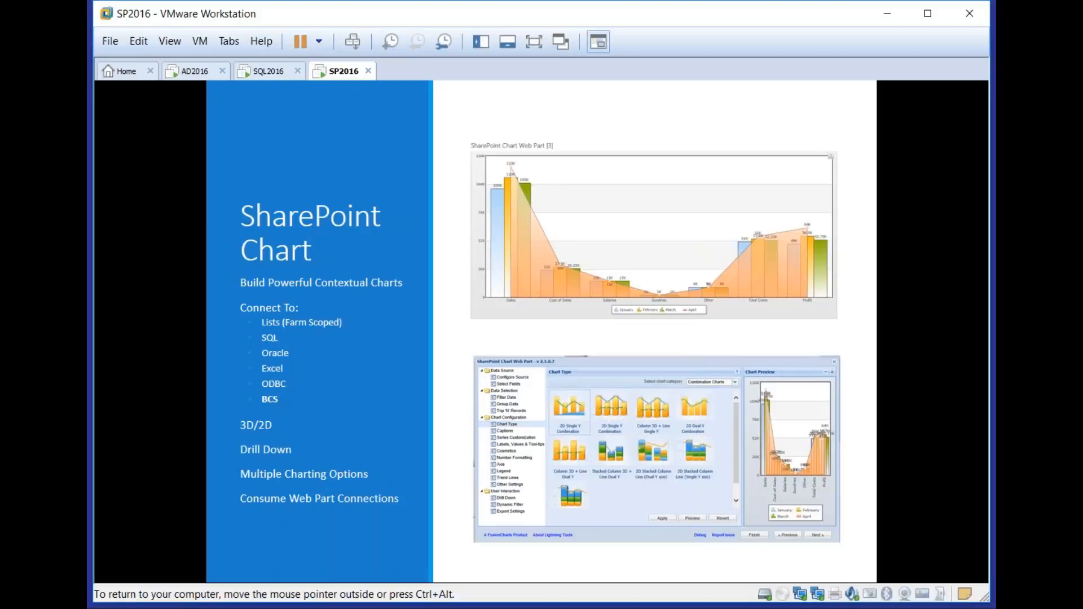
click(347, 428)
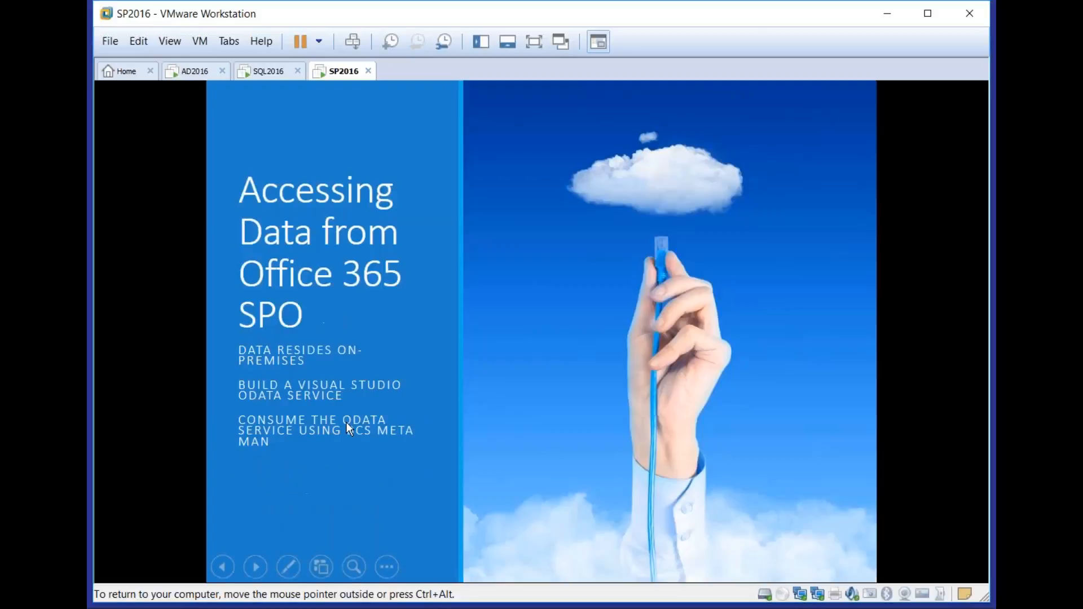